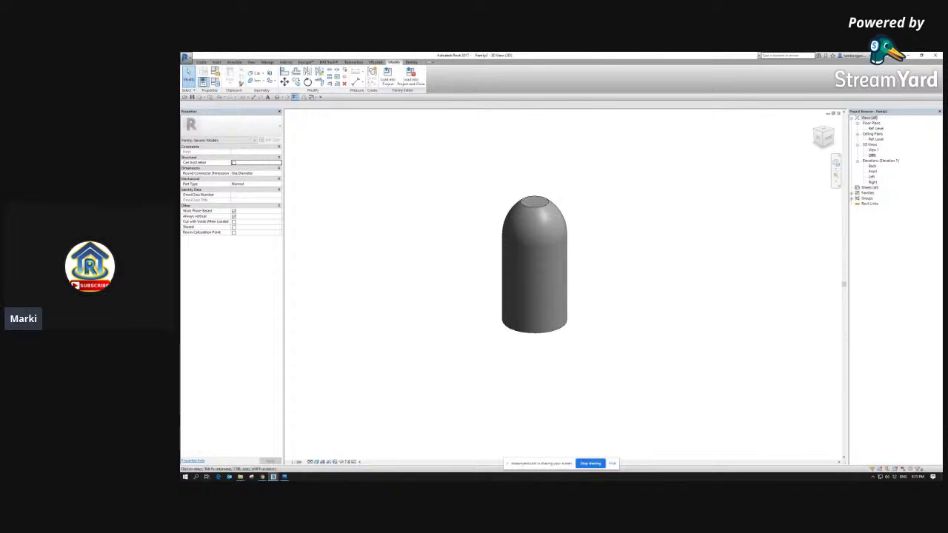
Step: Bring up the assembled wall lamp family and examine its pole, curved arm and shade from several angles in 3D
{"action": "mouse_move", "coordinate": [272, 478]}
{"action": "left_click", "coordinate": [305, 453]}
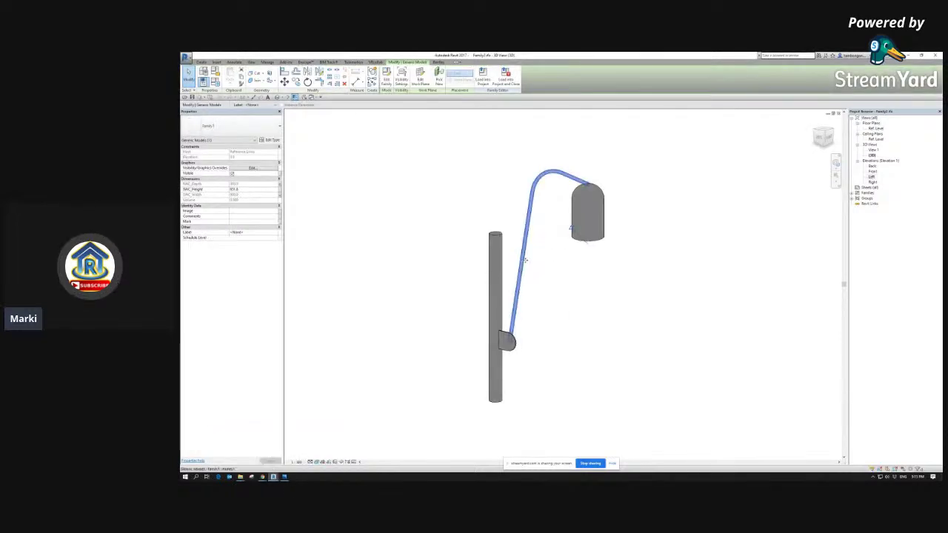
{"action": "left_click", "coordinate": [632, 272]}
{"action": "scroll", "coordinate": [672, 248], "scroll_direction": "down", "scroll_amount": 1}
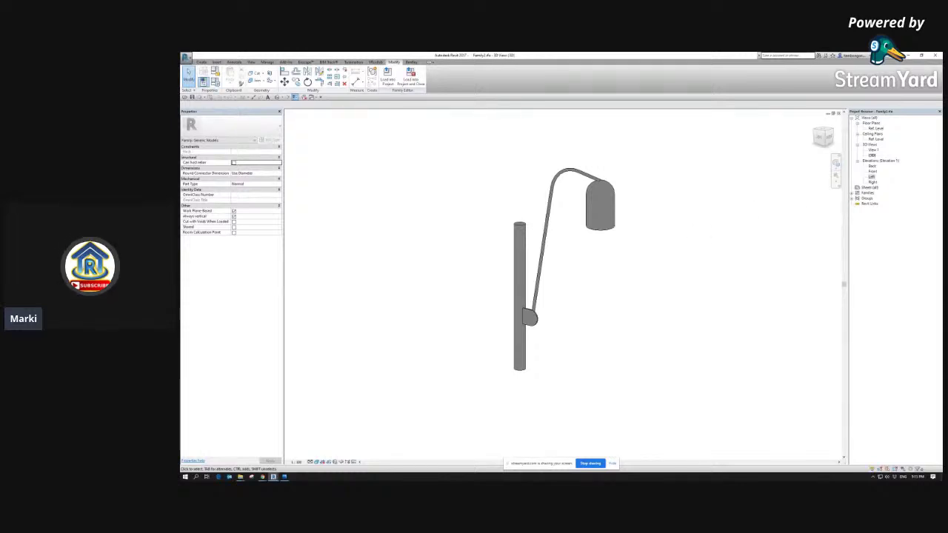
{"action": "middle_click_drag", "start_coordinate": [602, 263], "coordinate": [599, 259]}
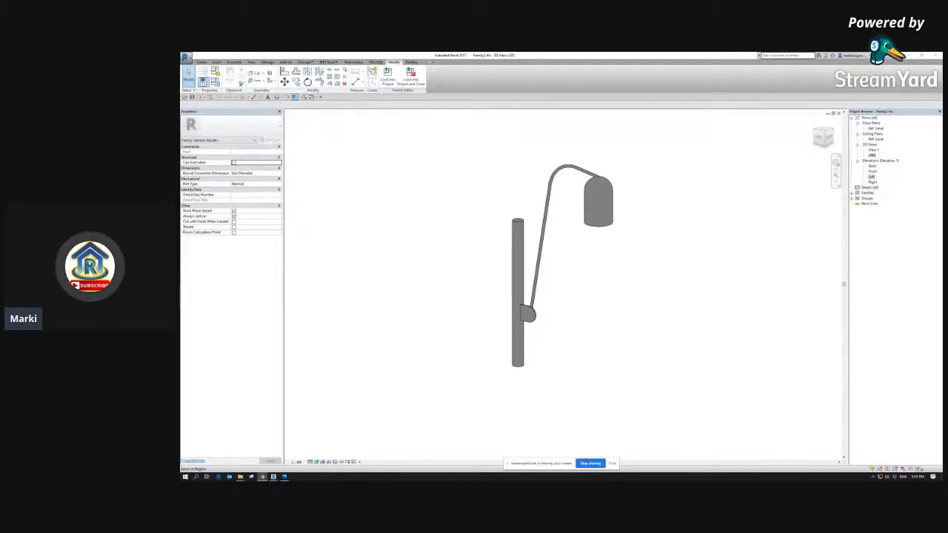
{"action": "middle_click_drag", "start_coordinate": [619, 303], "coordinate": [630, 274], "text": "shift"}
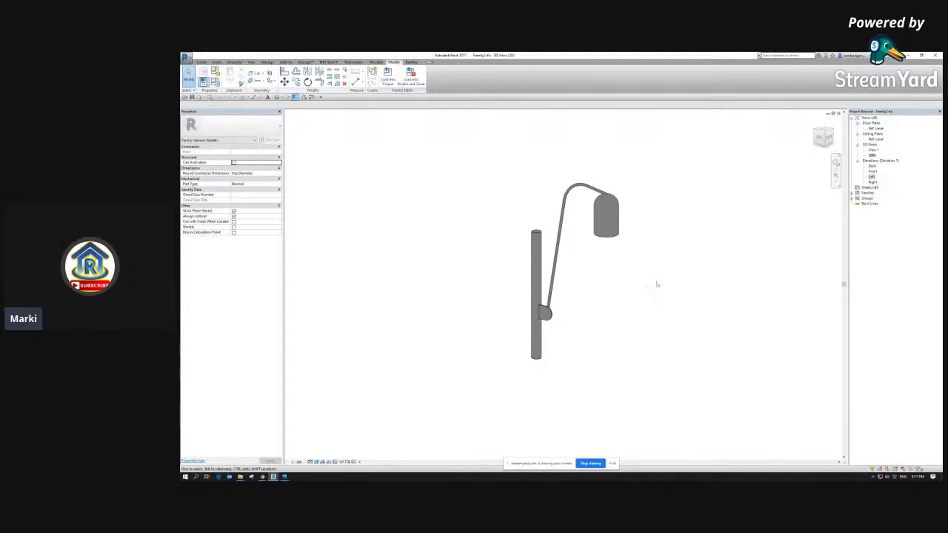
{"action": "middle_click_drag", "start_coordinate": [662, 286], "coordinate": [603, 262], "text": "shift"}
{"action": "scroll", "coordinate": [584, 226], "scroll_direction": "up", "scroll_amount": 2}
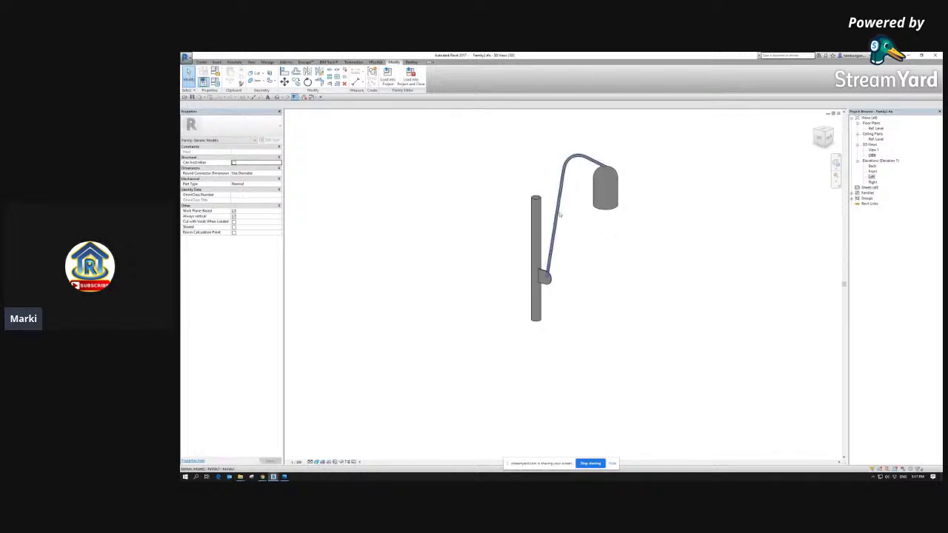
{"action": "middle_click_drag", "start_coordinate": [602, 233], "coordinate": [553, 233]}
{"action": "scroll", "coordinate": [627, 235], "scroll_direction": "down", "scroll_amount": 1}
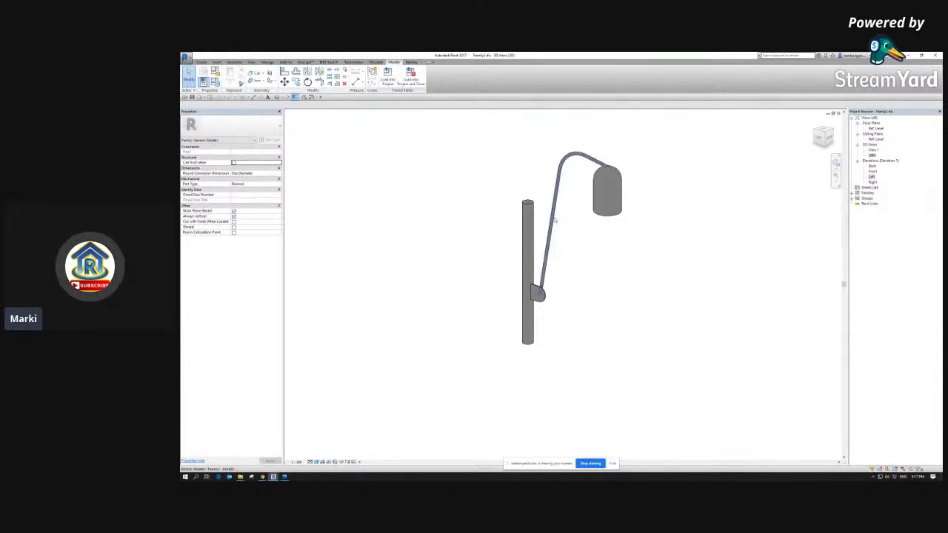
{"action": "left_click", "coordinate": [553, 220]}
{"action": "middle_click_drag", "start_coordinate": [567, 243], "coordinate": [476, 229], "text": "shift"}
{"action": "left_click", "coordinate": [331, 111]}
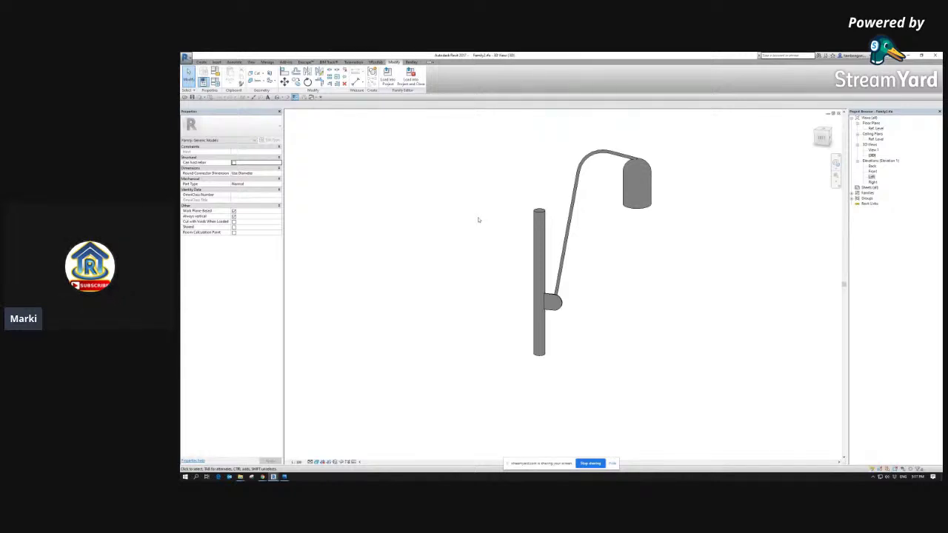
{"action": "middle_click_drag", "start_coordinate": [463, 215], "coordinate": [457, 229]}
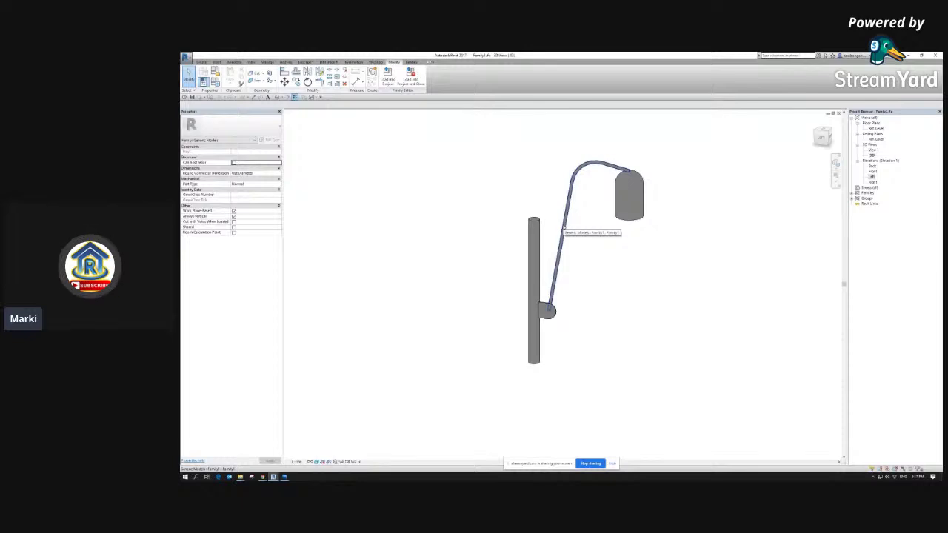
{"action": "middle_click_drag", "start_coordinate": [385, 175], "coordinate": [394, 182]}
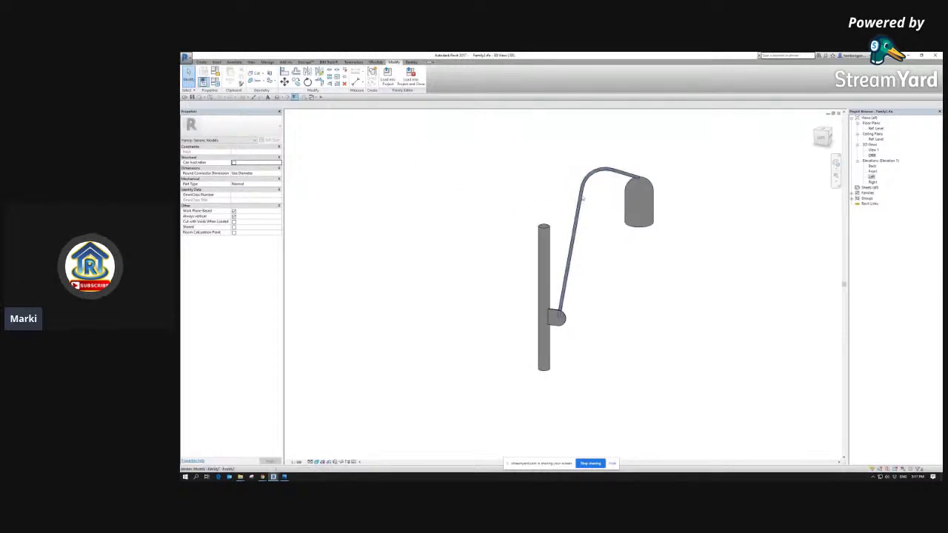
Step: Set the lamp arm's angle parameter a to 30° in the family types and apply the change
{"action": "left_click", "coordinate": [582, 198]}
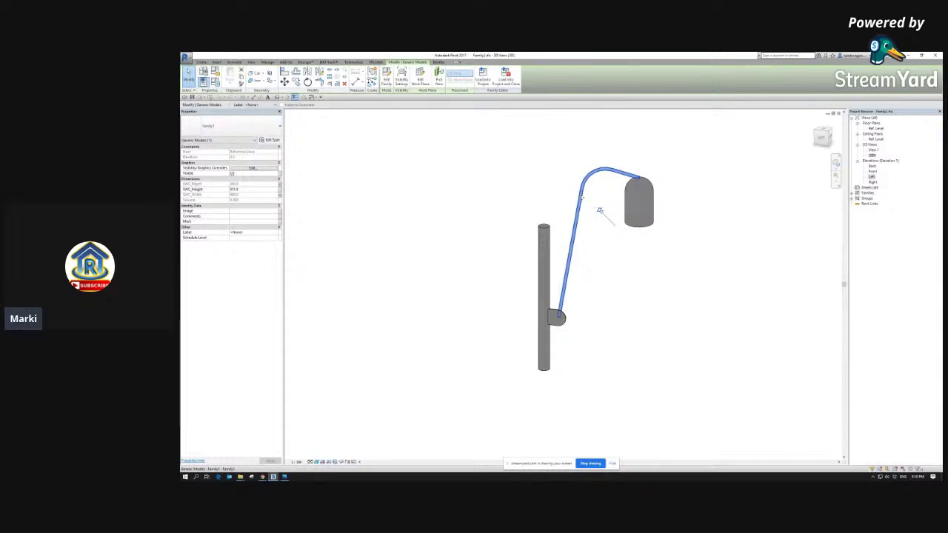
{"action": "left_click", "coordinate": [366, 171]}
{"action": "left_click", "coordinate": [215, 82]}
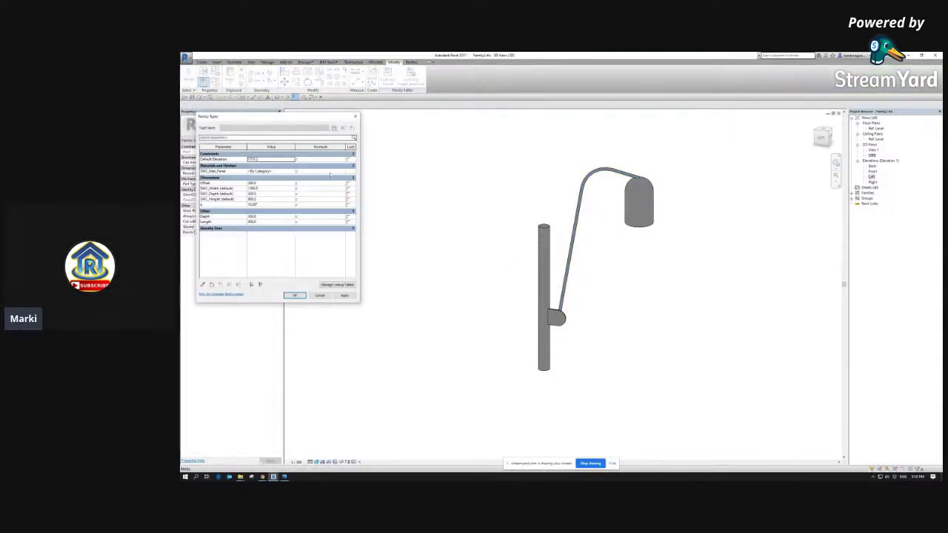
{"action": "left_click", "coordinate": [265, 204]}
{"action": "type", "text": "30"}
{"action": "left_click", "coordinate": [350, 297]}
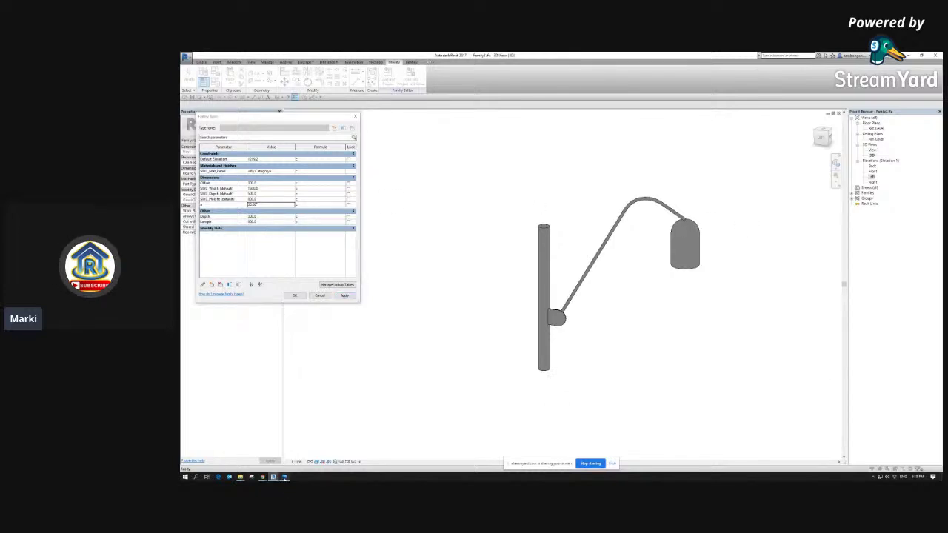
Step: Compare the tilted lamp arm and shade with the reference photo of the adjustable lamp in Photos, and return to Revit
{"action": "key", "text": "alt+Tab"}
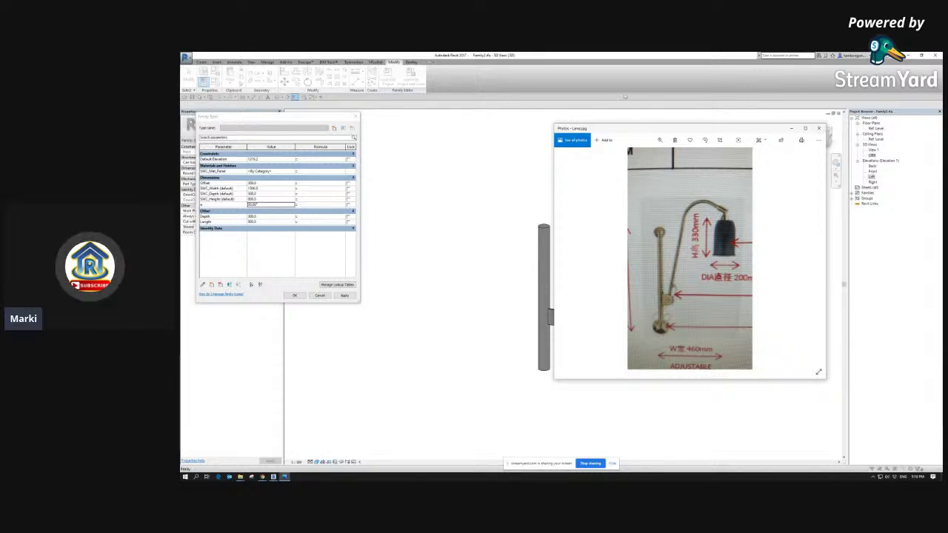
{"action": "left_click", "coordinate": [624, 99]}
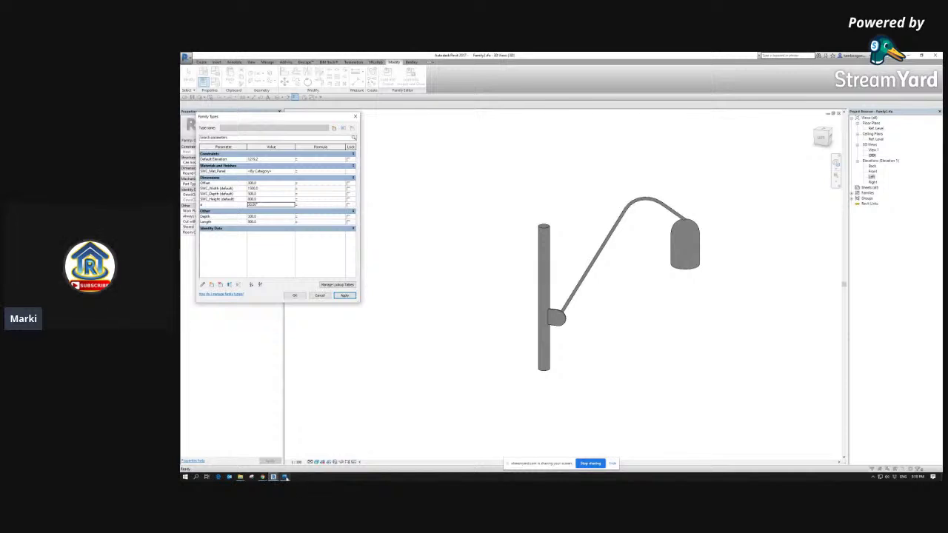
{"action": "left_click", "coordinate": [285, 477]}
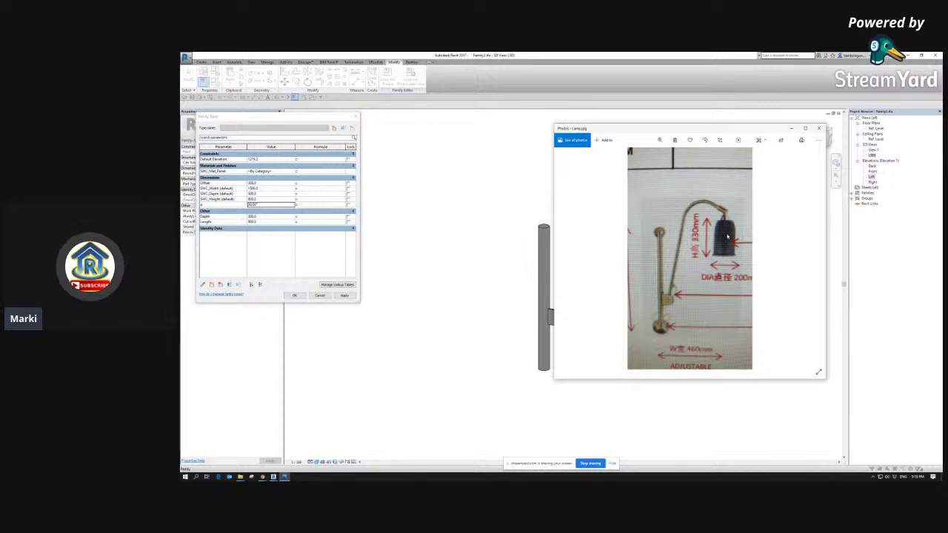
{"action": "left_click", "coordinate": [473, 194]}
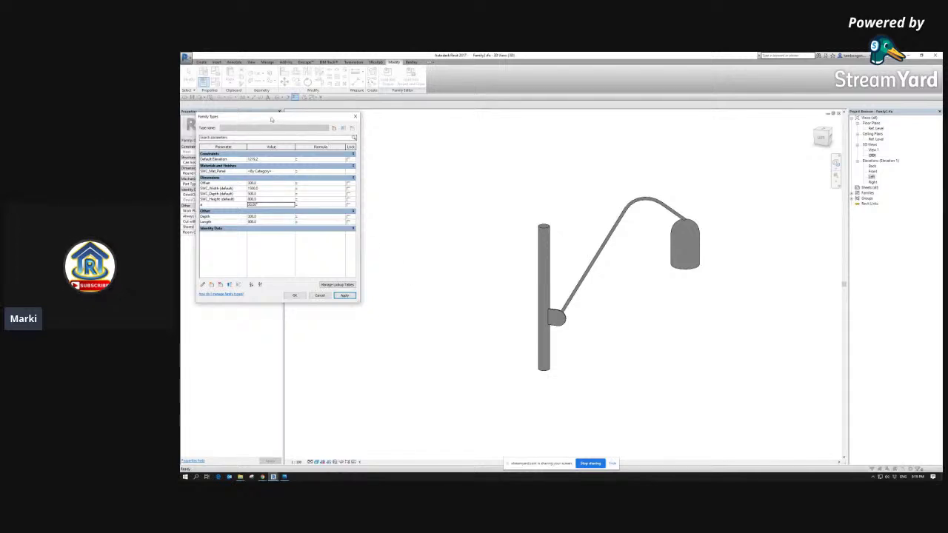
Step: Move the Family Types dialog aside and close it
{"action": "left_click_drag", "start_coordinate": [272, 119], "coordinate": [332, 112]}
{"action": "left_click", "coordinate": [322, 238]}
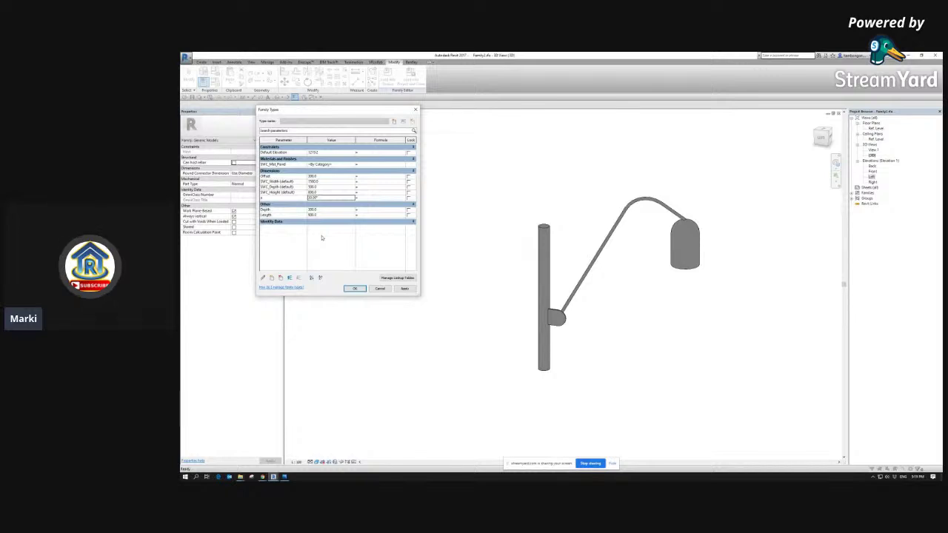
{"action": "left_click", "coordinate": [416, 110]}
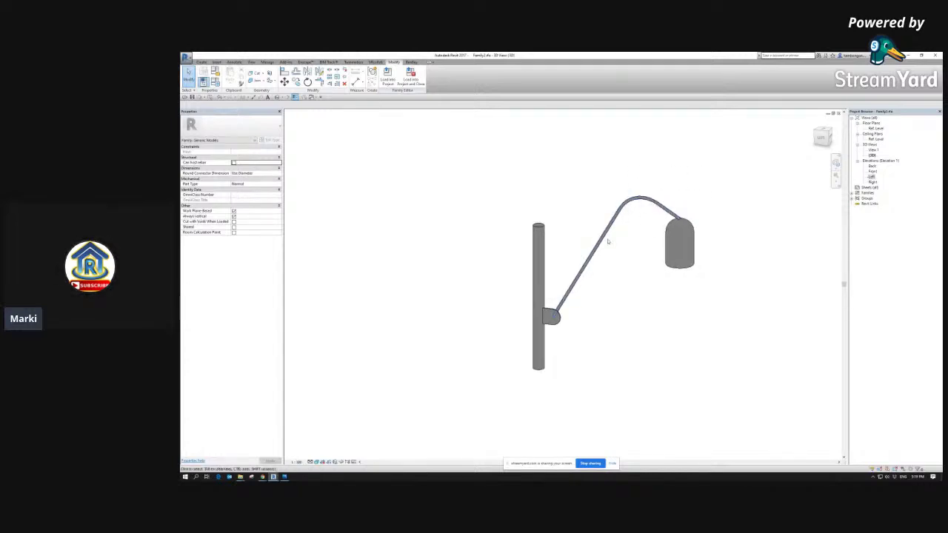
Step: Check the curved arm and the lamp shade as separate nested components in the 3D view
{"action": "left_click", "coordinate": [588, 267]}
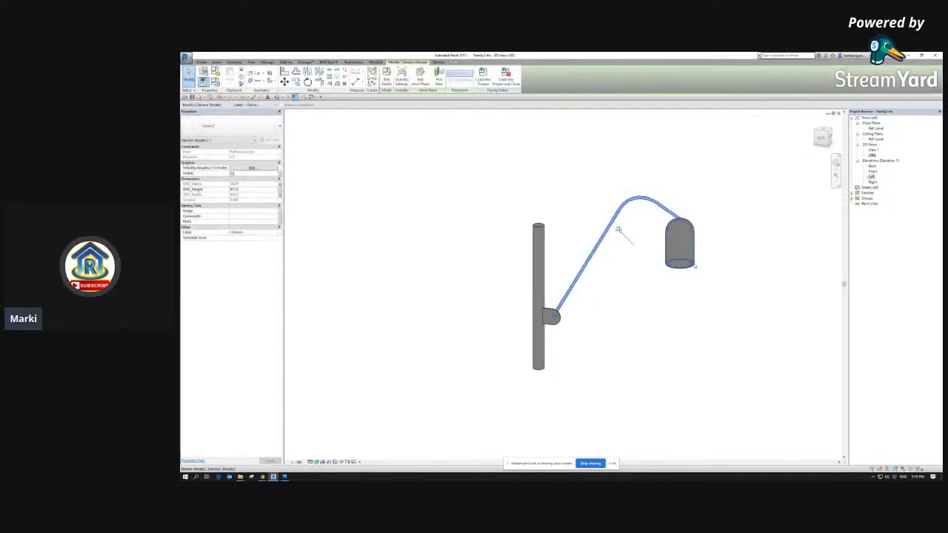
{"action": "left_click", "coordinate": [690, 268]}
{"action": "left_click", "coordinate": [671, 314]}
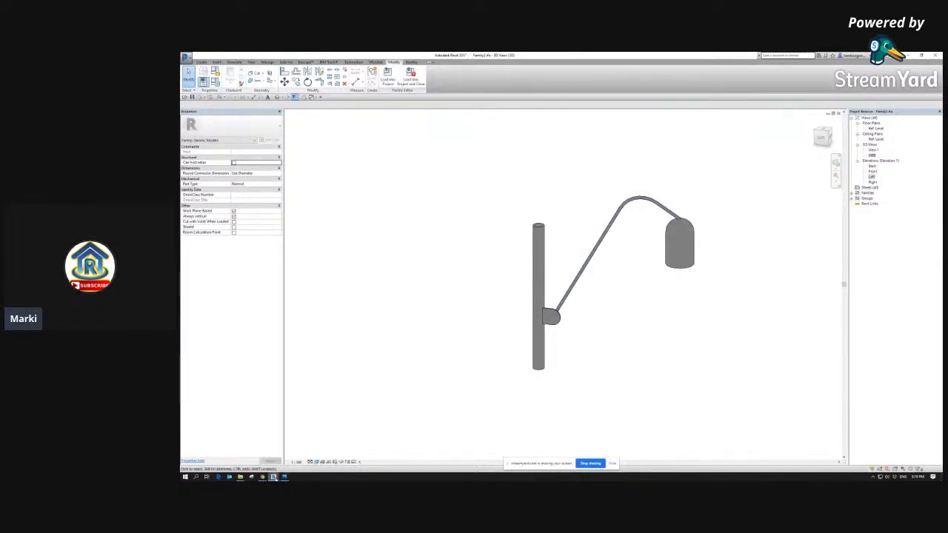
Step: View the lamp shade's own family in its 3D view and return to the assembled lamp
{"action": "mouse_move", "coordinate": [274, 476]}
{"action": "left_click", "coordinate": [244, 465]}
{"action": "scroll", "coordinate": [513, 209], "scroll_direction": "down", "scroll_amount": 2}
{"action": "middle_click_drag", "start_coordinate": [491, 195], "coordinate": [528, 212]}
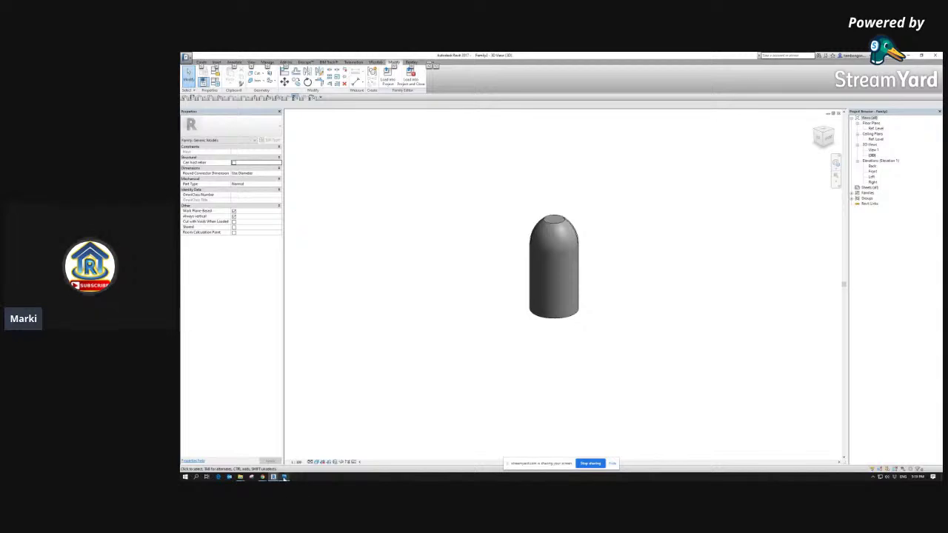
{"action": "mouse_move", "coordinate": [273, 477]}
{"action": "left_click", "coordinate": [305, 453]}
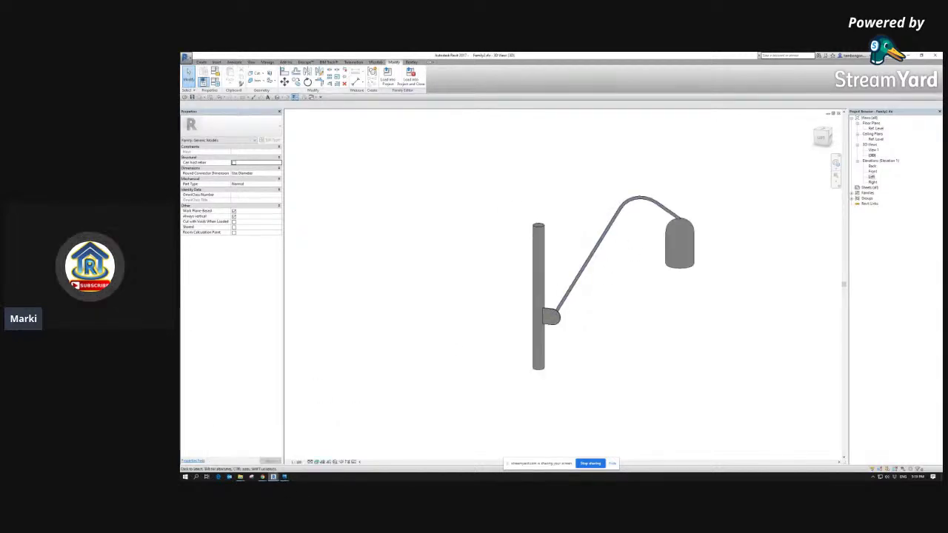
Step: View the curved arm's own family, Family1, in 3D and return to the assembled lamp
{"action": "left_click", "coordinate": [245, 456]}
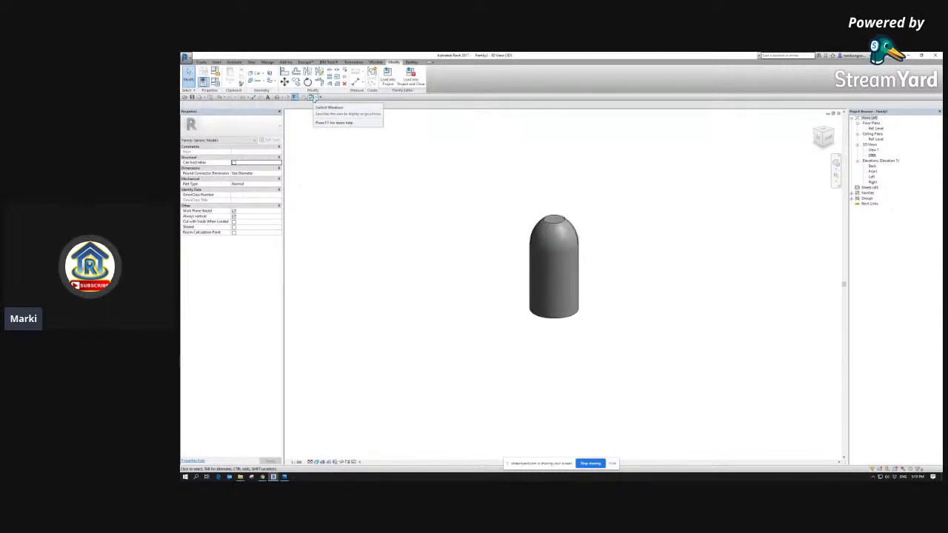
{"action": "left_click", "coordinate": [312, 98]}
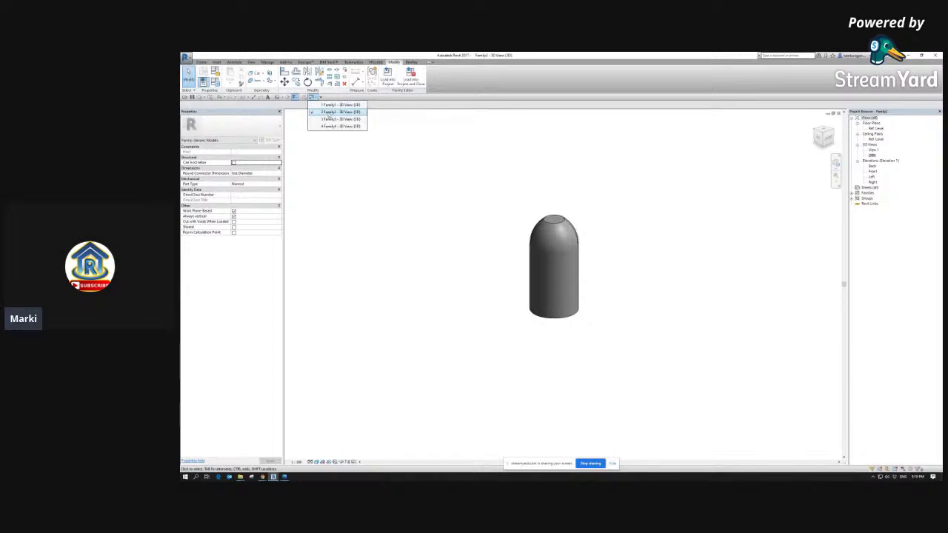
{"action": "left_click", "coordinate": [337, 105]}
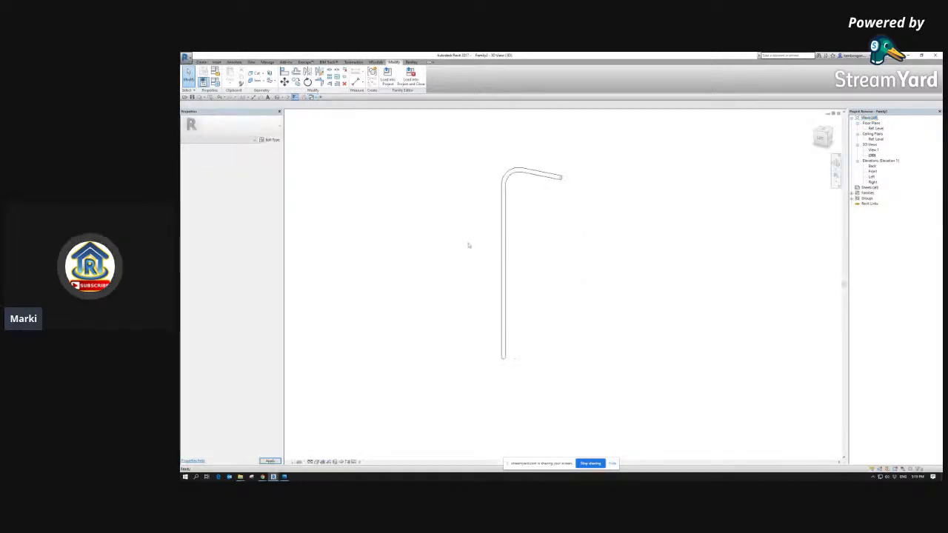
{"action": "middle_click_drag", "start_coordinate": [535, 234], "coordinate": [545, 193], "text": "shift"}
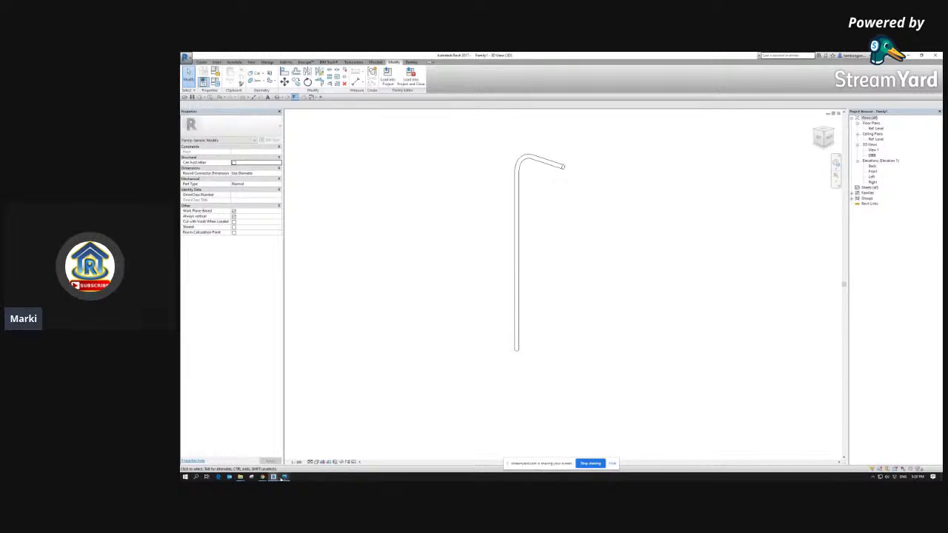
{"action": "mouse_move", "coordinate": [274, 476]}
{"action": "left_click", "coordinate": [307, 453]}
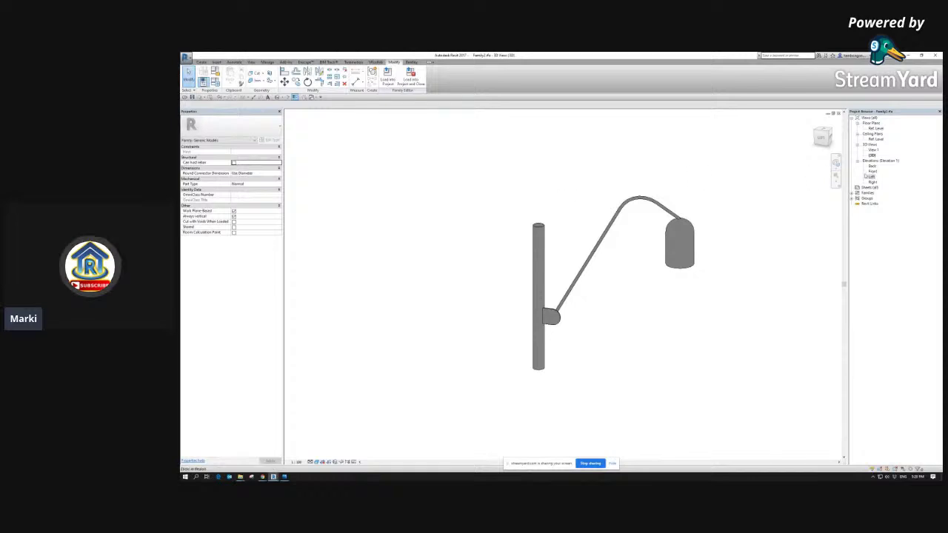
Step: Open the Left elevation of the assembled lamp and examine the sloped reference line and dimensions that drive the arm
{"action": "double_click", "coordinate": [871, 177]}
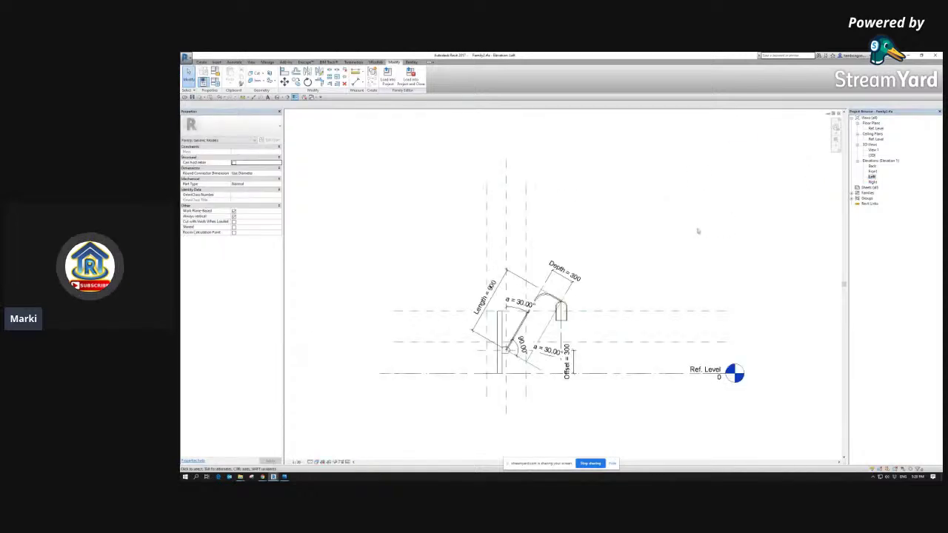
{"action": "scroll", "coordinate": [533, 274], "scroll_direction": "up", "scroll_amount": 2}
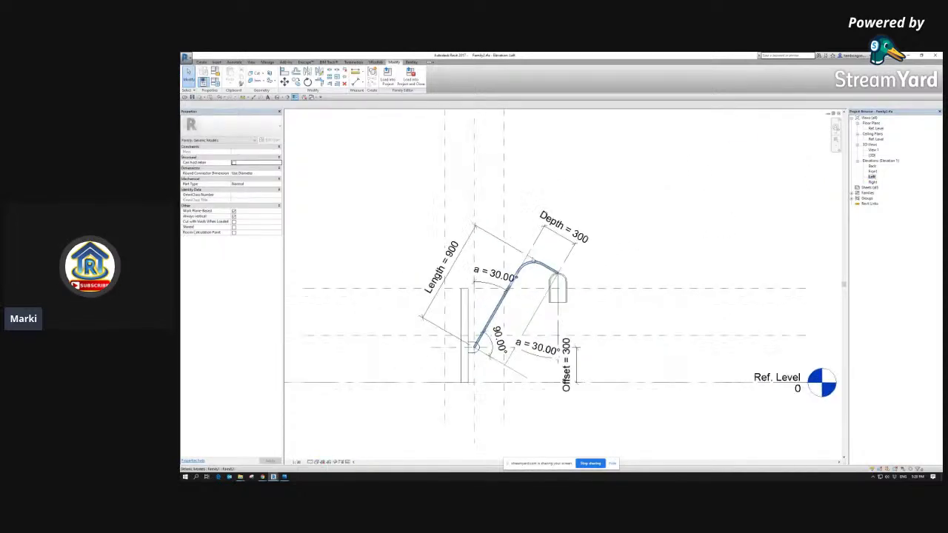
{"action": "scroll", "coordinate": [531, 233], "scroll_direction": "up", "scroll_amount": 2}
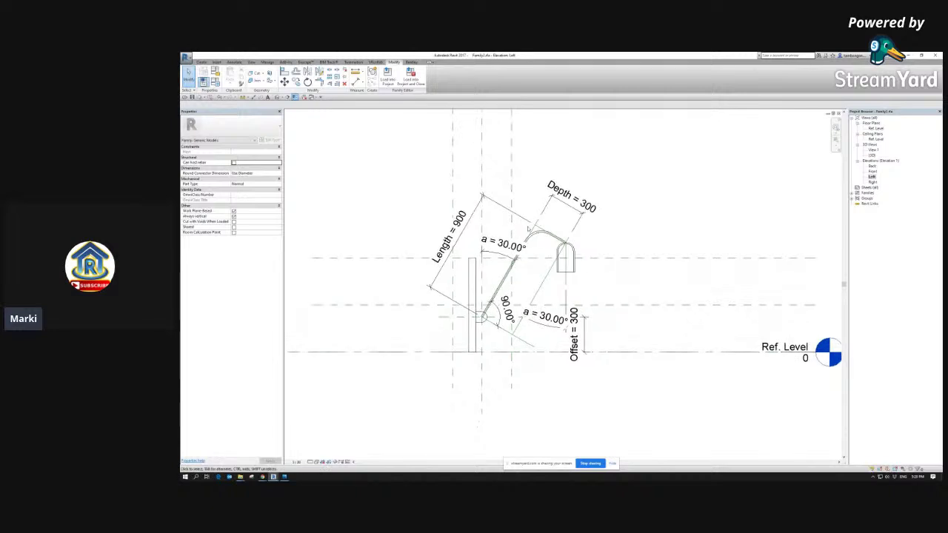
{"action": "left_click", "coordinate": [542, 223]}
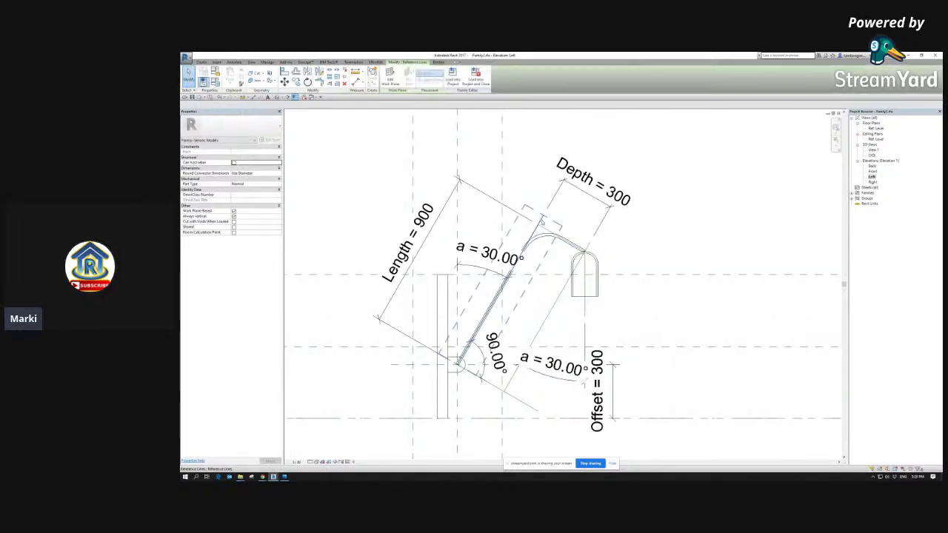
{"action": "scroll", "coordinate": [545, 217], "scroll_direction": "down", "scroll_amount": 1}
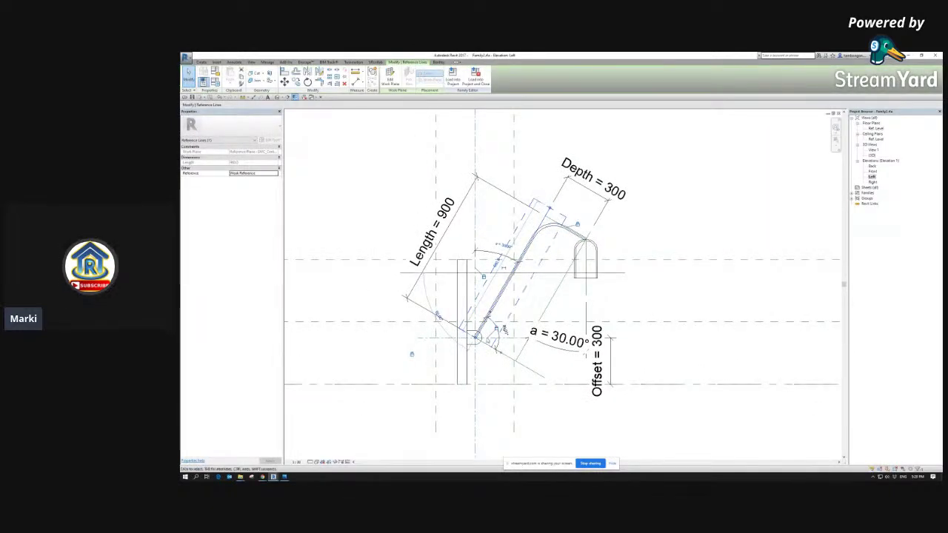
{"action": "scroll", "coordinate": [488, 325], "scroll_direction": "down", "scroll_amount": 2}
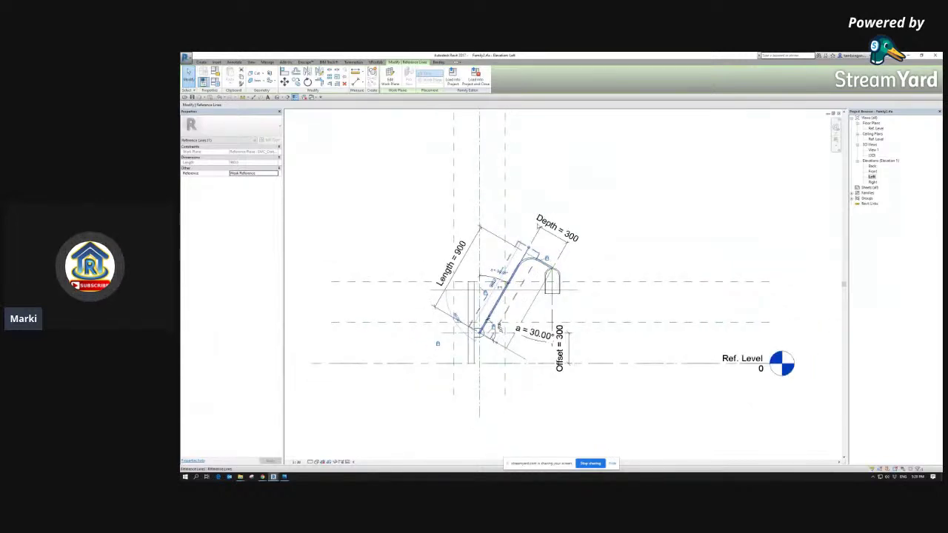
{"action": "left_click", "coordinate": [630, 218]}
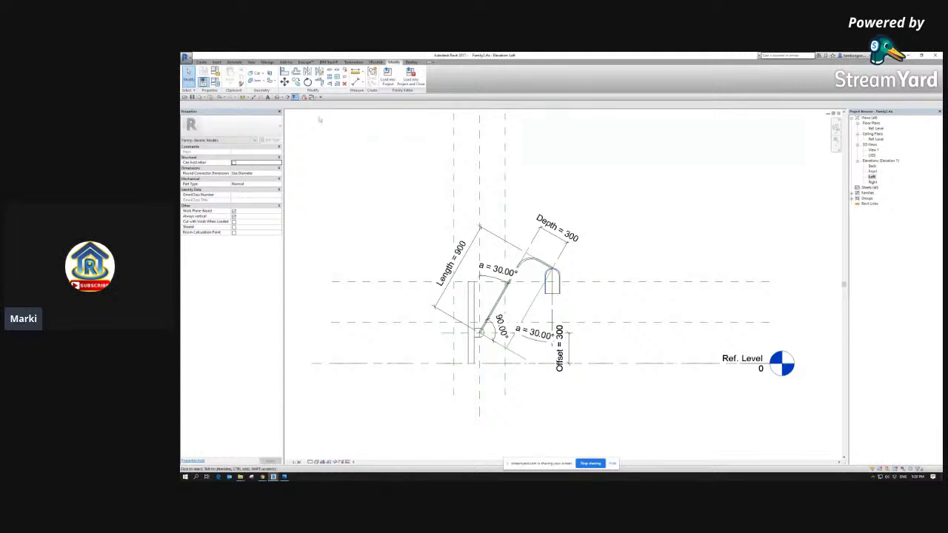
Step: Switch to the family containing the nested flared column and inspect the column in its 3D view
{"action": "mouse_move", "coordinate": [273, 477]}
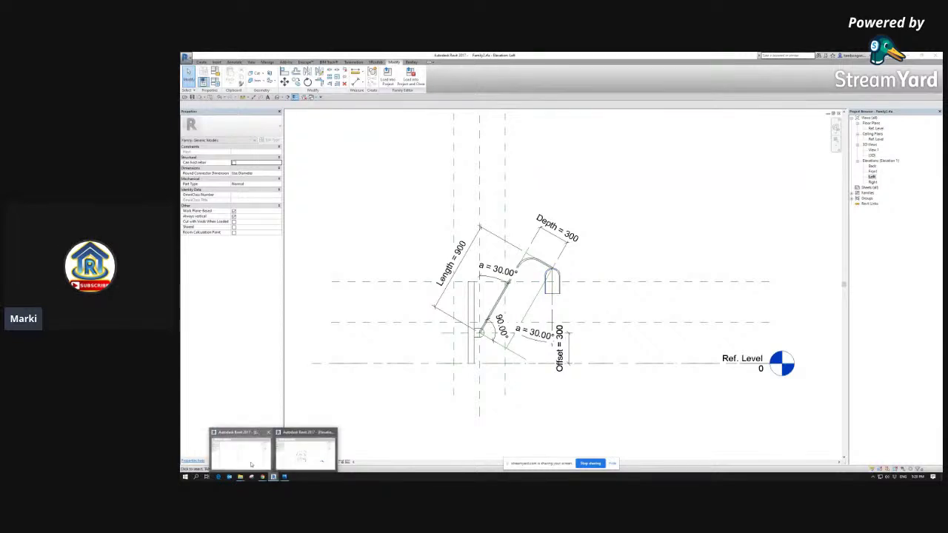
{"action": "left_click", "coordinate": [310, 450]}
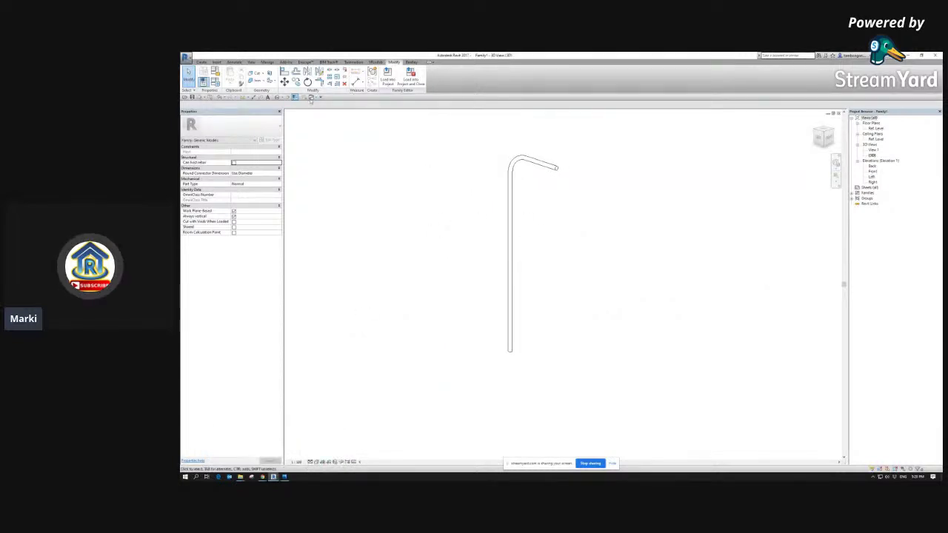
{"action": "left_click", "coordinate": [311, 97]}
{"action": "left_click", "coordinate": [339, 112]}
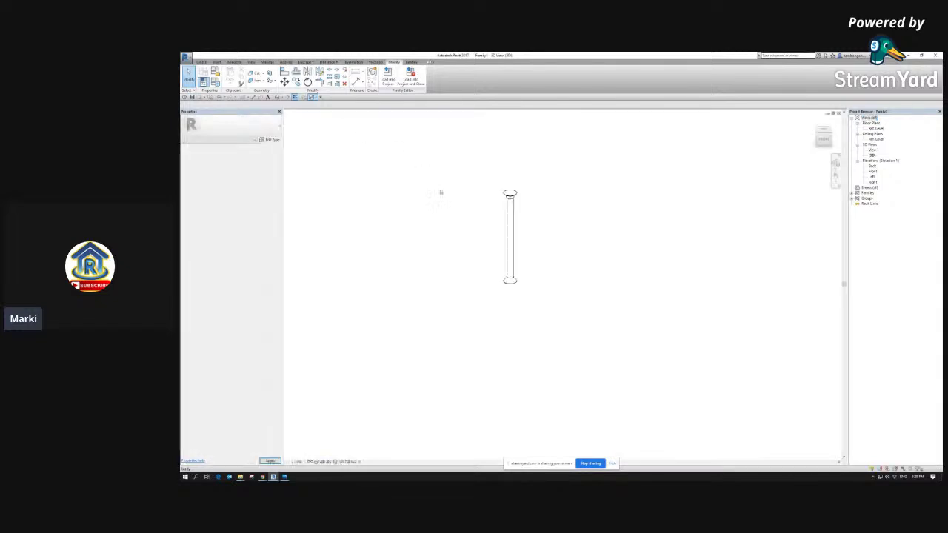
{"action": "left_click", "coordinate": [311, 98]}
{"action": "left_click", "coordinate": [338, 122]}
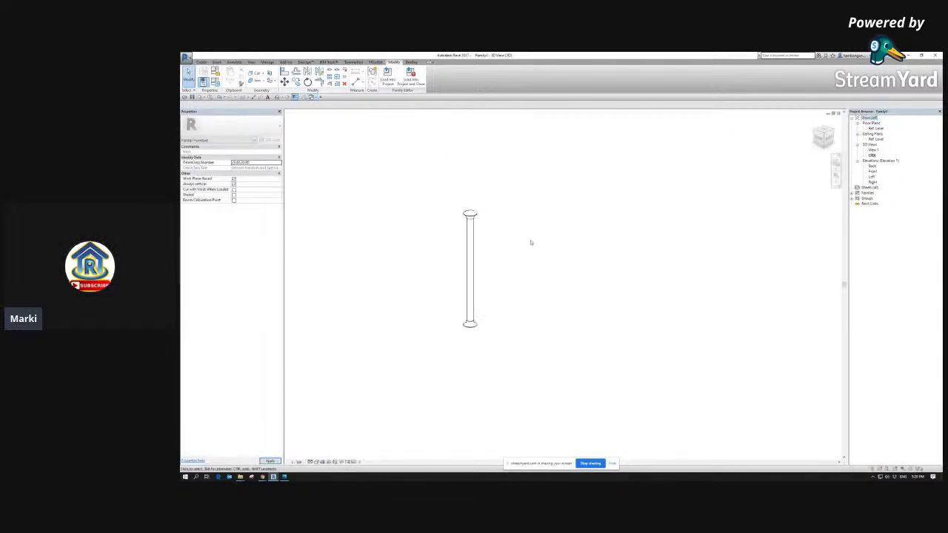
{"action": "left_click", "coordinate": [478, 261]}
{"action": "middle_click_drag", "start_coordinate": [503, 281], "coordinate": [522, 227]}
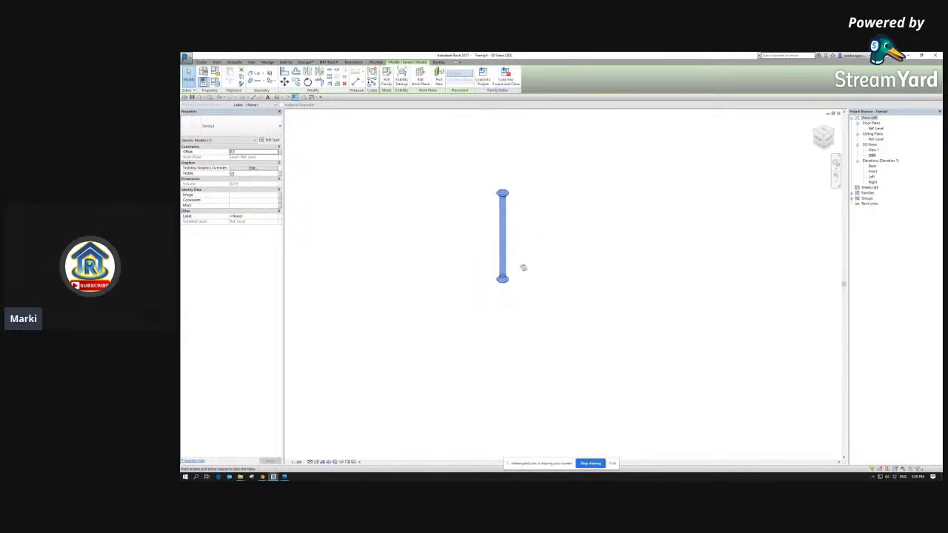
{"action": "scroll", "coordinate": [517, 210], "scroll_direction": "up", "scroll_amount": 3}
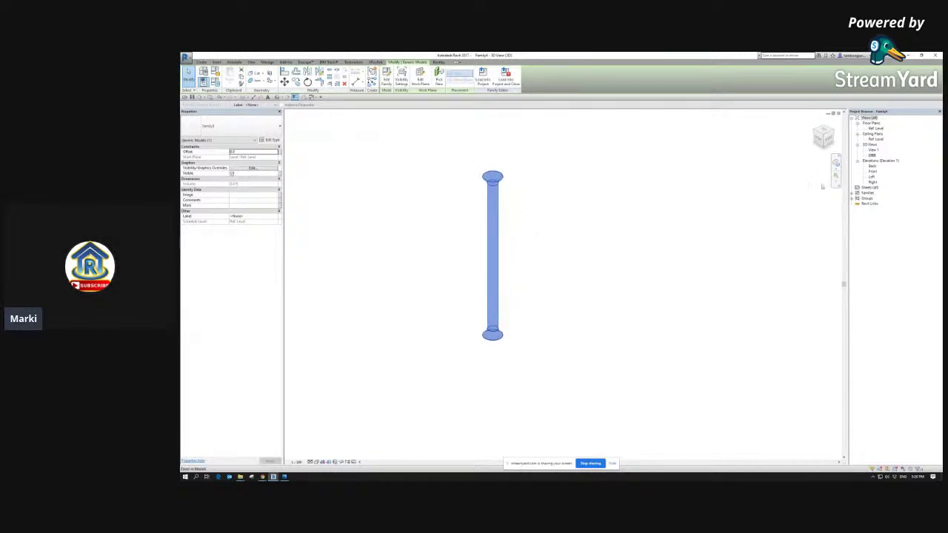
{"action": "key", "text": "Escape"}
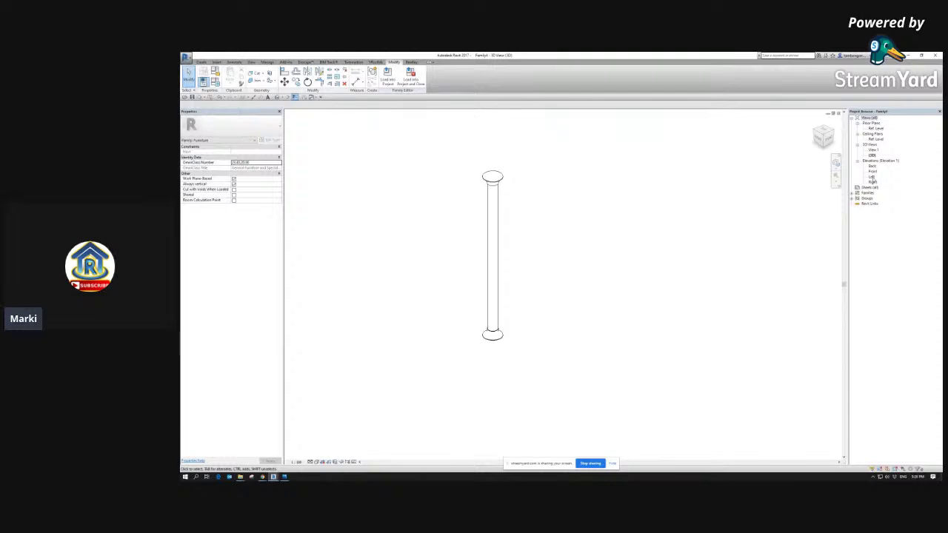
Step: In the Left elevation, draw a horizontal reference plane across the column's lower part, about 313 mm above Ref. Level
{"action": "double_click", "coordinate": [872, 177]}
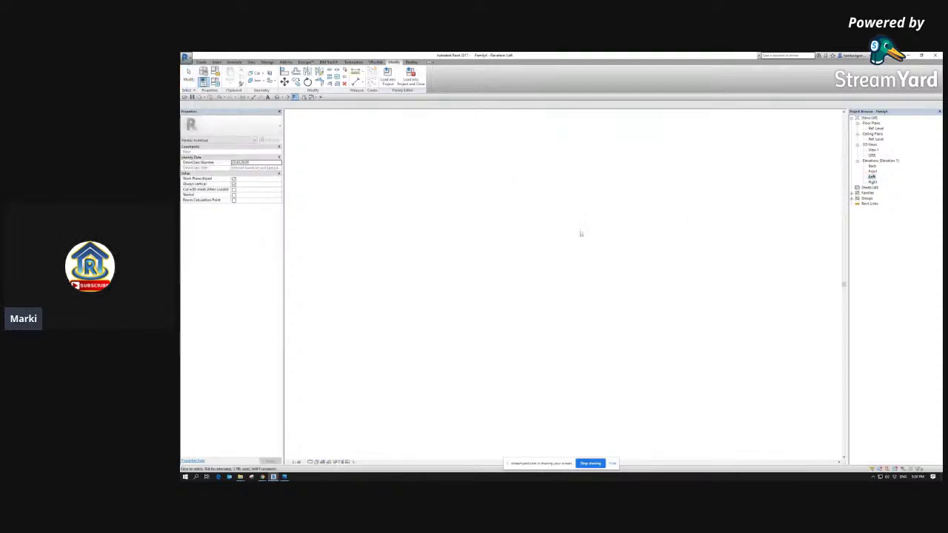
{"action": "middle_click_drag", "start_coordinate": [558, 254], "coordinate": [504, 218]}
{"action": "scroll", "coordinate": [503, 237], "scroll_direction": "up", "scroll_amount": 2}
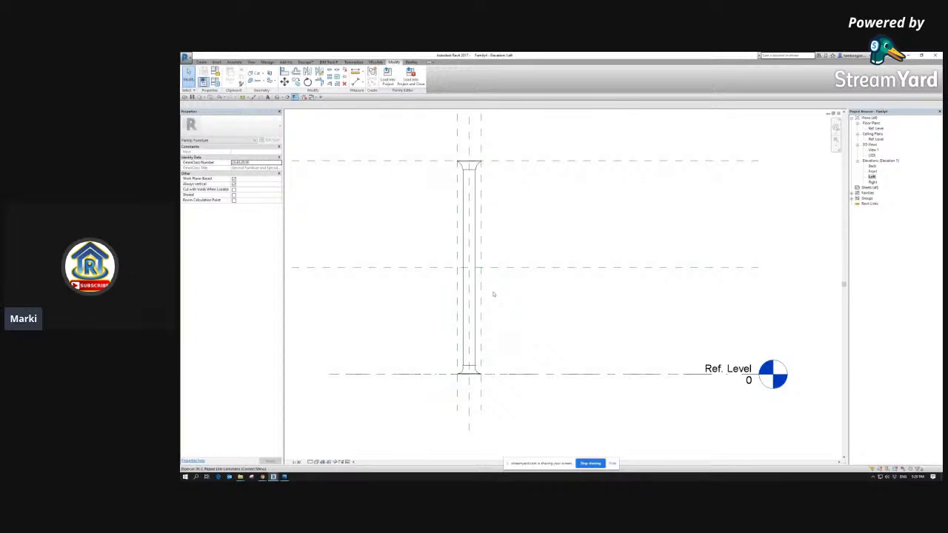
{"action": "key", "text": "r"}
{"action": "key", "text": "p"}
{"action": "left_click", "coordinate": [406, 336]}
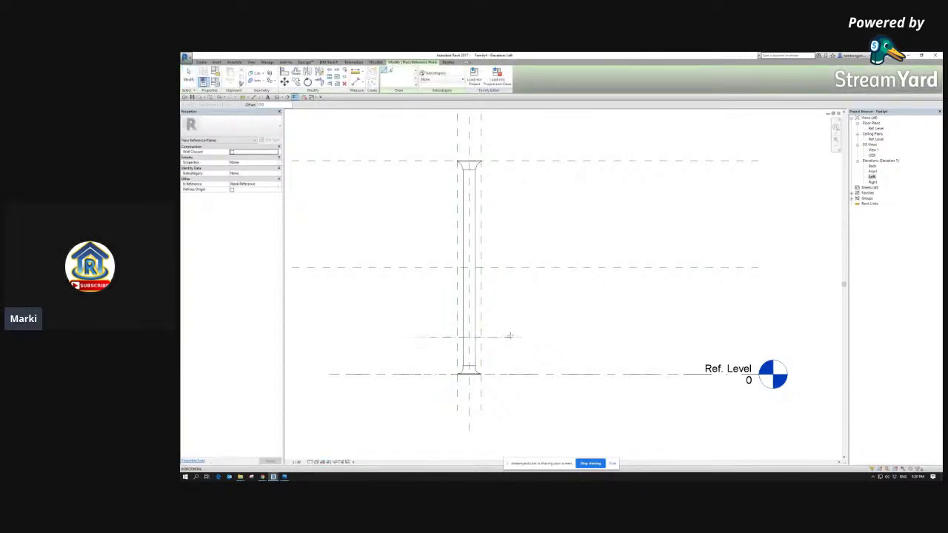
{"action": "left_click", "coordinate": [533, 337]}
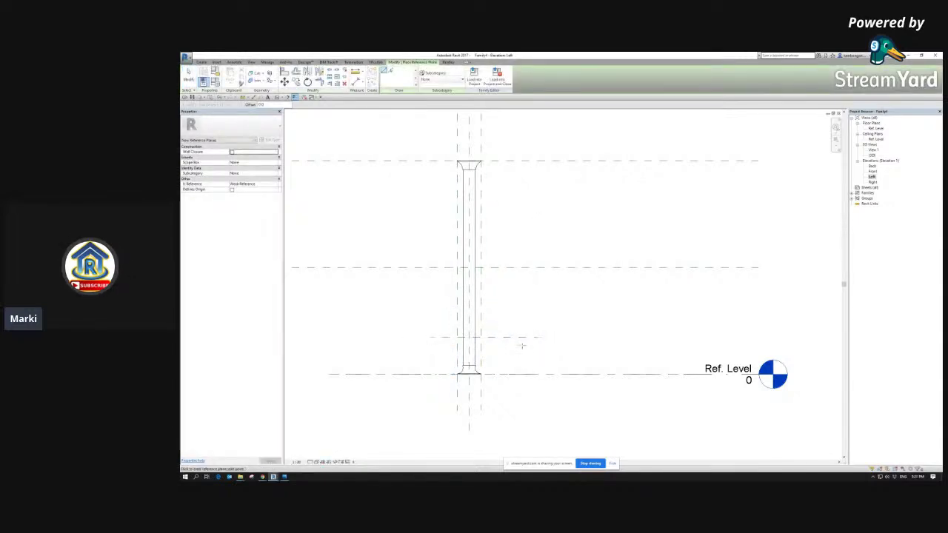
{"action": "key", "text": "Escape"}
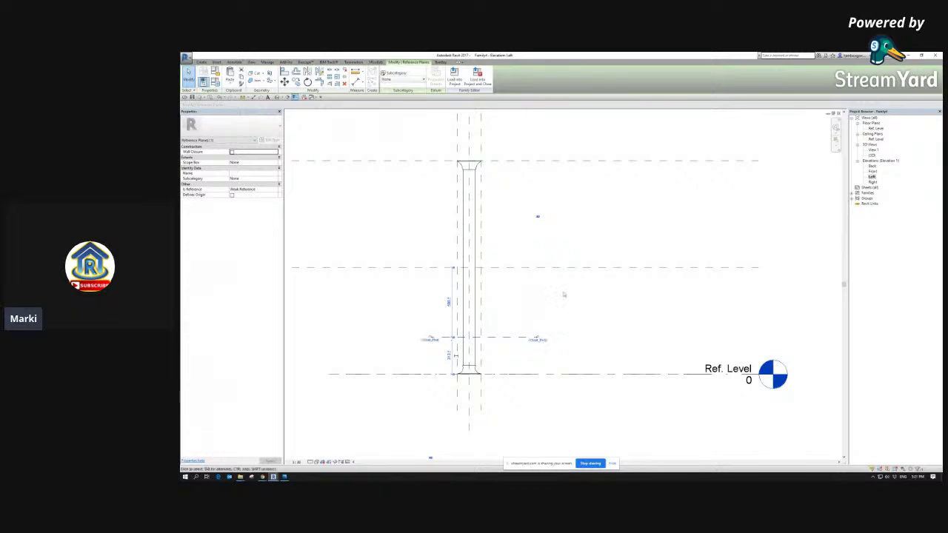
{"action": "key", "text": "Escape"}
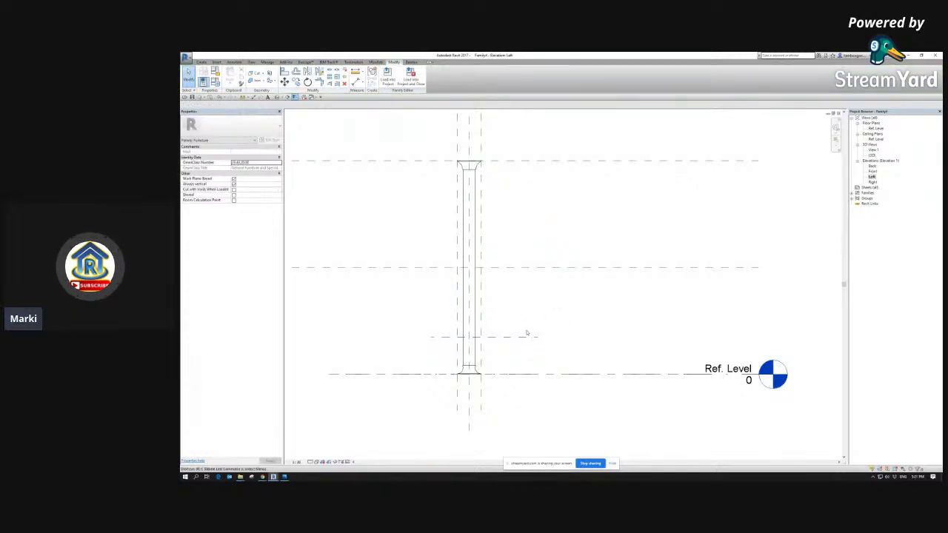
Step: Draw a vertical reference plane beside the column, about 328 mm from its centreline, crossing the new horizontal plane
{"action": "key", "text": "r"}
{"action": "key", "text": "p"}
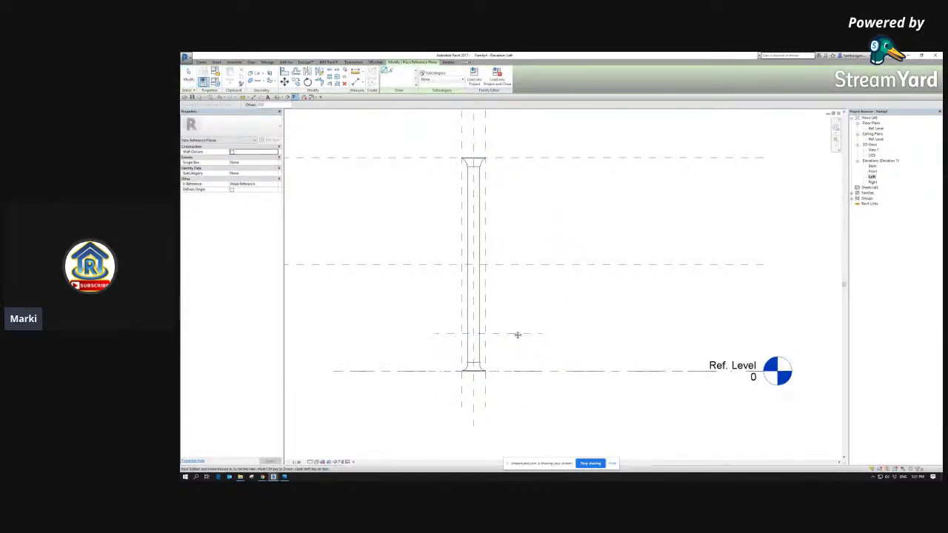
{"action": "left_click", "coordinate": [515, 294]}
{"action": "left_click", "coordinate": [514, 393]}
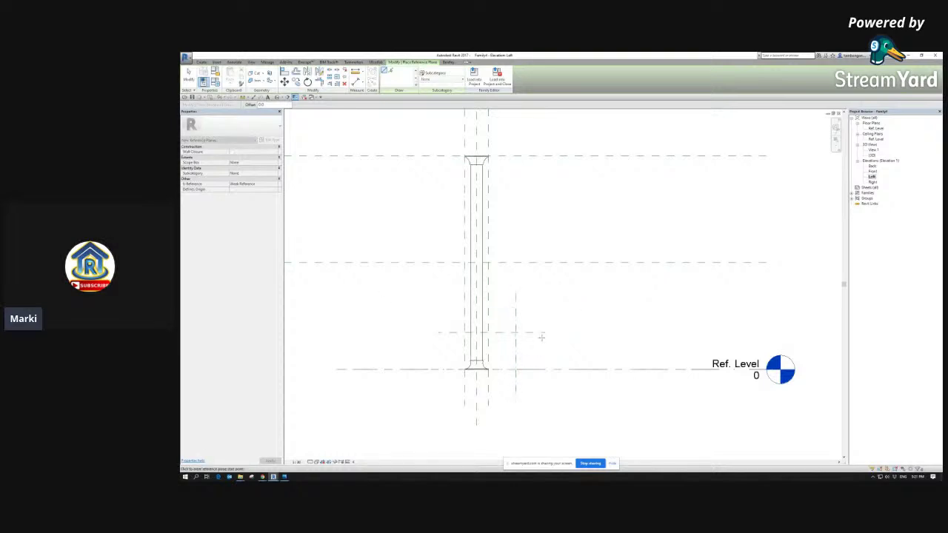
{"action": "key", "text": "Escape"}
{"action": "key", "text": "Escape"}
Step: Name the new horizontal reference plane Offset_Pivot_V and the new vertical one Offset_Pivot_H
{"action": "left_click", "coordinate": [541, 332]}
{"action": "left_click", "coordinate": [546, 336]}
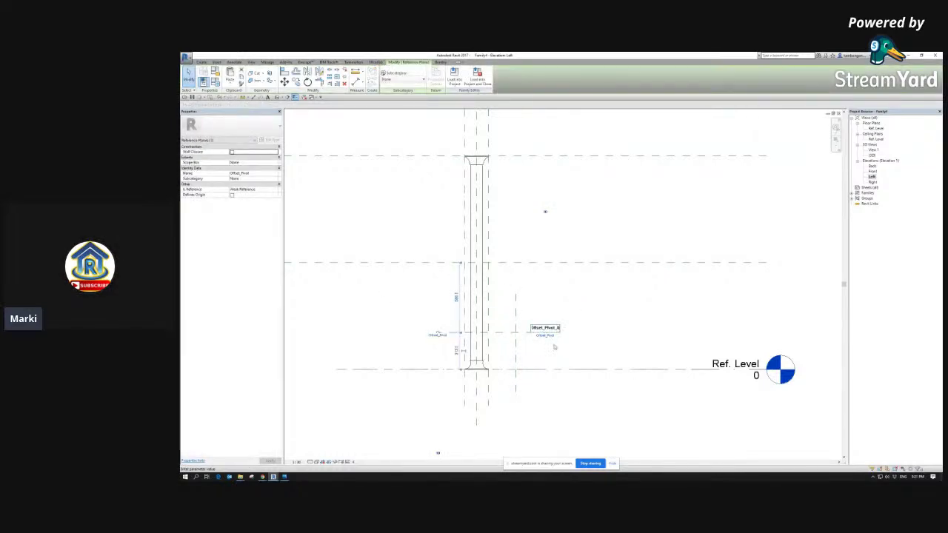
{"action": "key", "text": "Return"}
{"action": "left_click", "coordinate": [516, 316]}
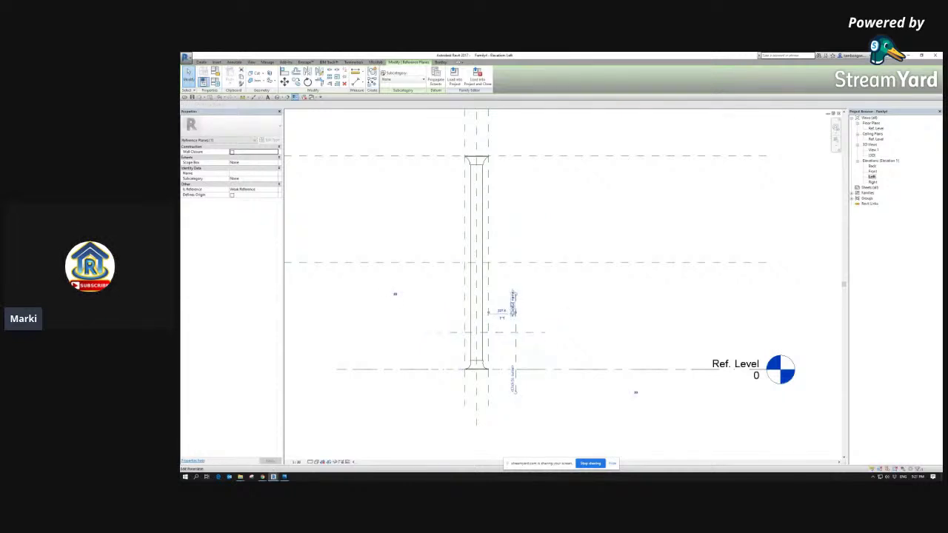
{"action": "left_click", "coordinate": [542, 321]}
{"action": "scroll", "coordinate": [530, 297], "scroll_direction": "down", "scroll_amount": 1}
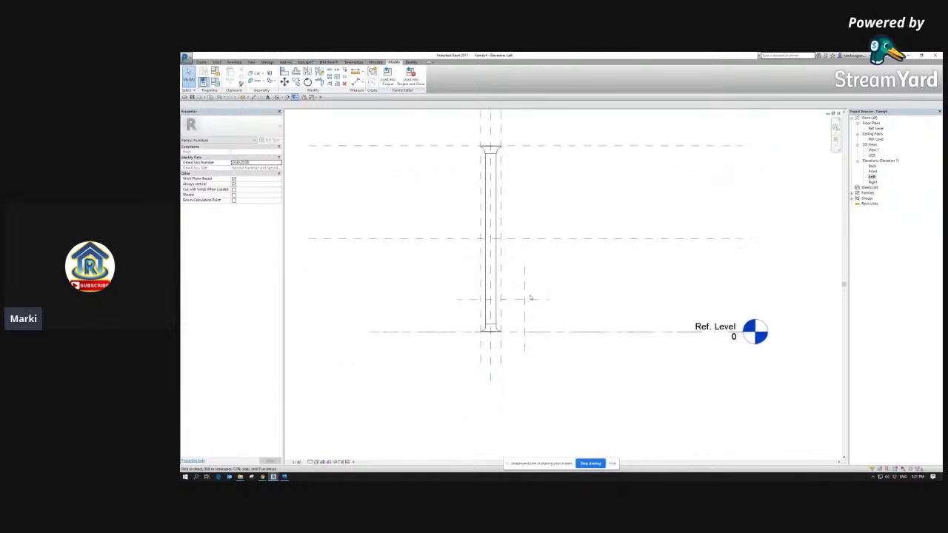
Step: Dimension the vertical pivot plane from the column's centreline and the horizontal pivot plane from Ref. Level
{"action": "key", "text": "d"}
{"action": "key", "text": "i"}
{"action": "left_click", "coordinate": [525, 317]}
{"action": "left_click", "coordinate": [491, 360]}
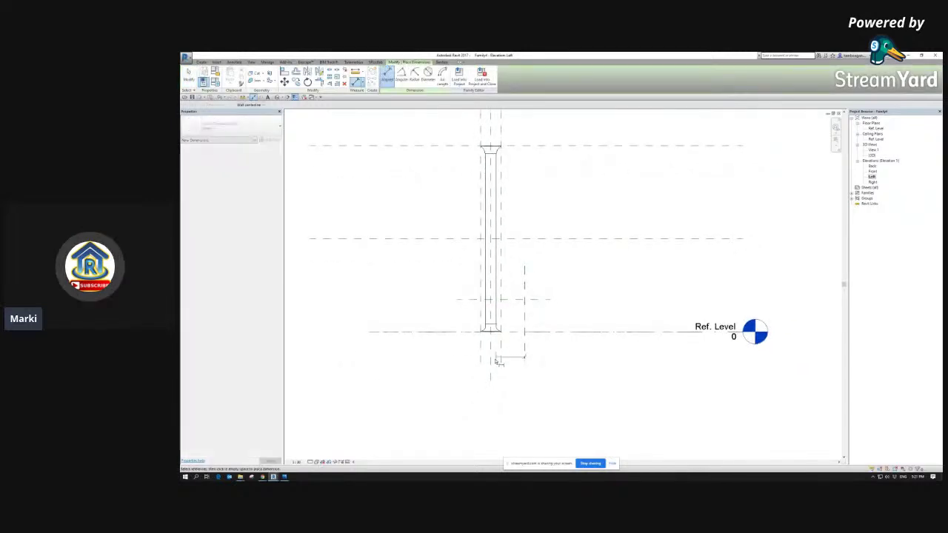
{"action": "left_click", "coordinate": [518, 398]}
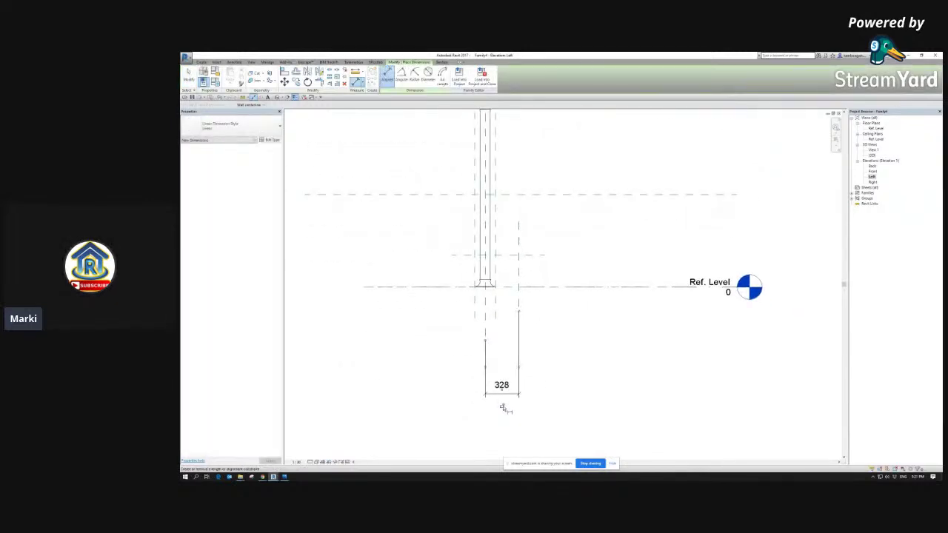
{"action": "left_click", "coordinate": [539, 255]}
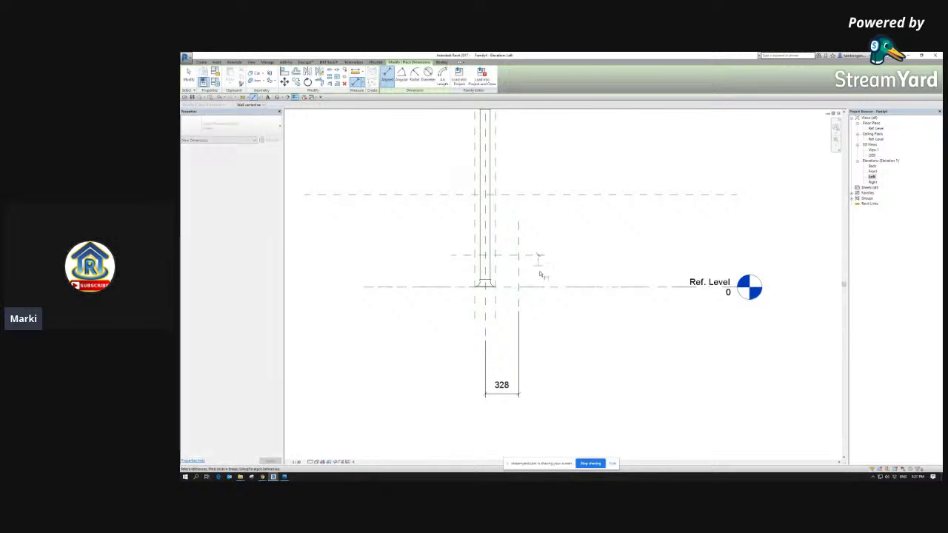
{"action": "left_click", "coordinate": [540, 289]}
{"action": "left_click", "coordinate": [400, 268]}
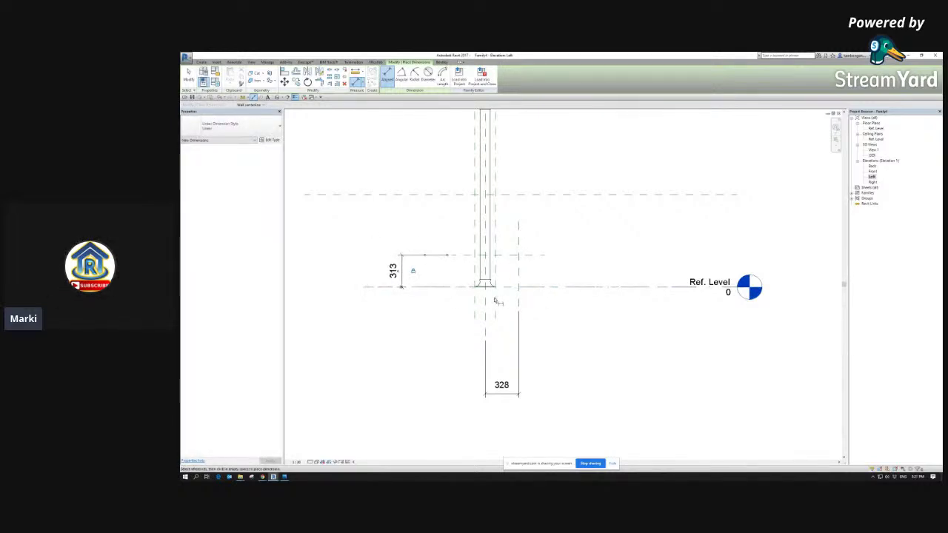
{"action": "key", "text": "Escape"}
{"action": "key", "text": "Escape"}
Step: Draw a reference line from the intersection of the two pivot planes diagonally upward, away from the column
{"action": "middle_click_drag", "start_coordinate": [507, 252], "coordinate": [522, 329]}
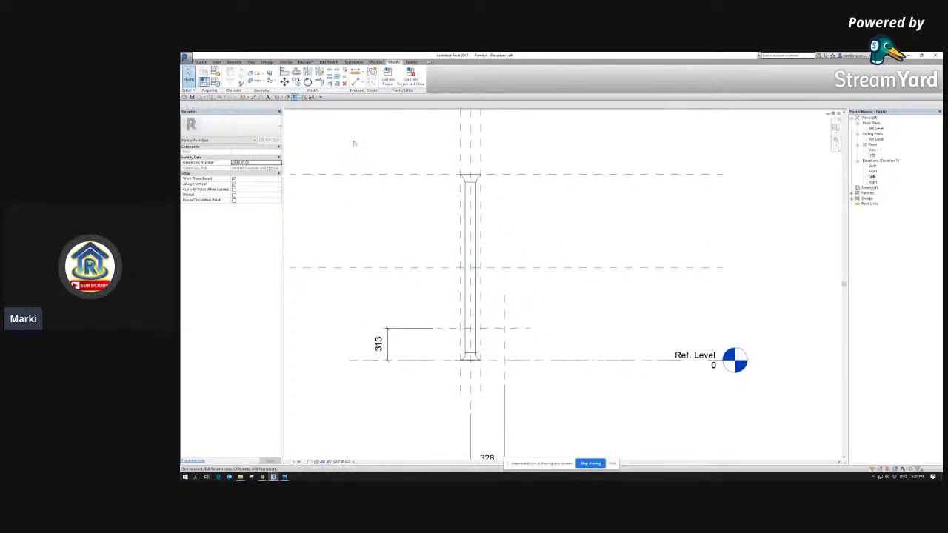
{"action": "scroll", "coordinate": [521, 297], "scroll_direction": "down", "scroll_amount": 2}
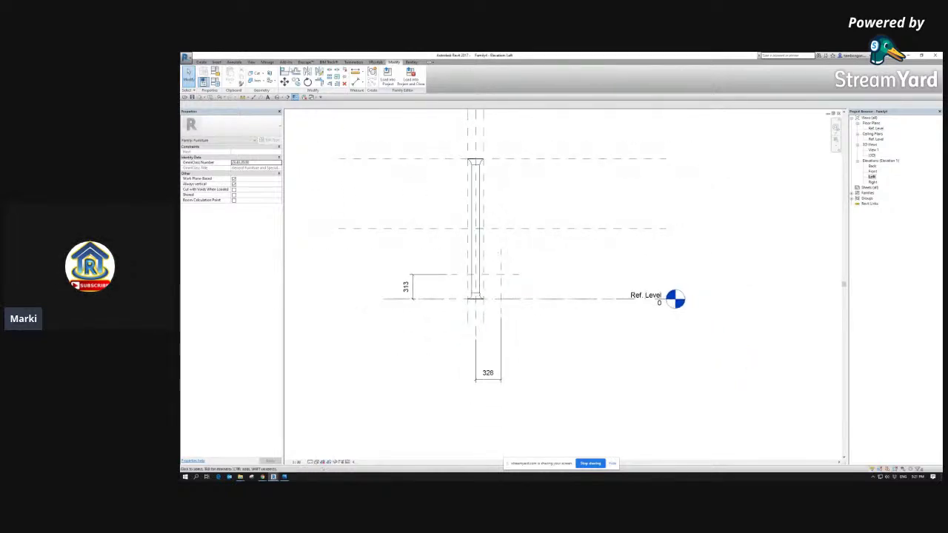
{"action": "left_click", "coordinate": [201, 63]}
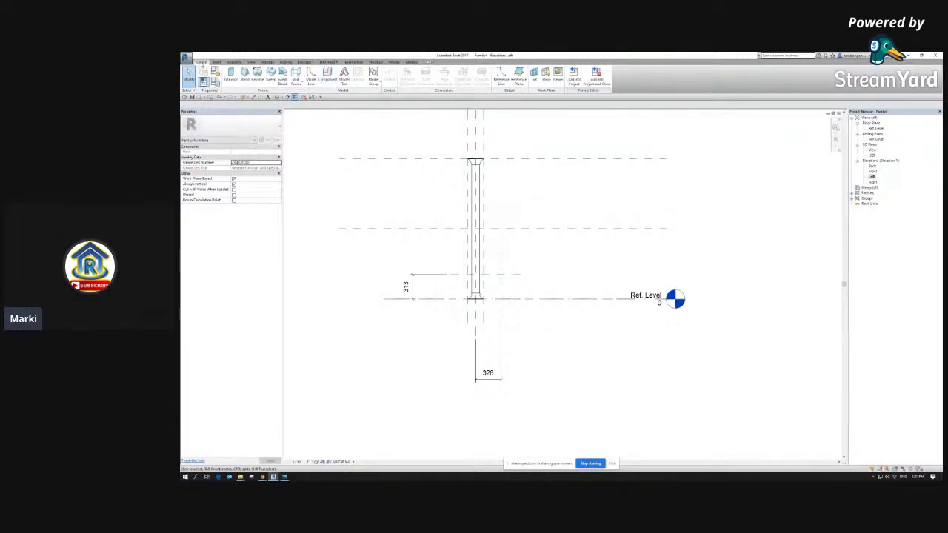
{"action": "left_click", "coordinate": [502, 74]}
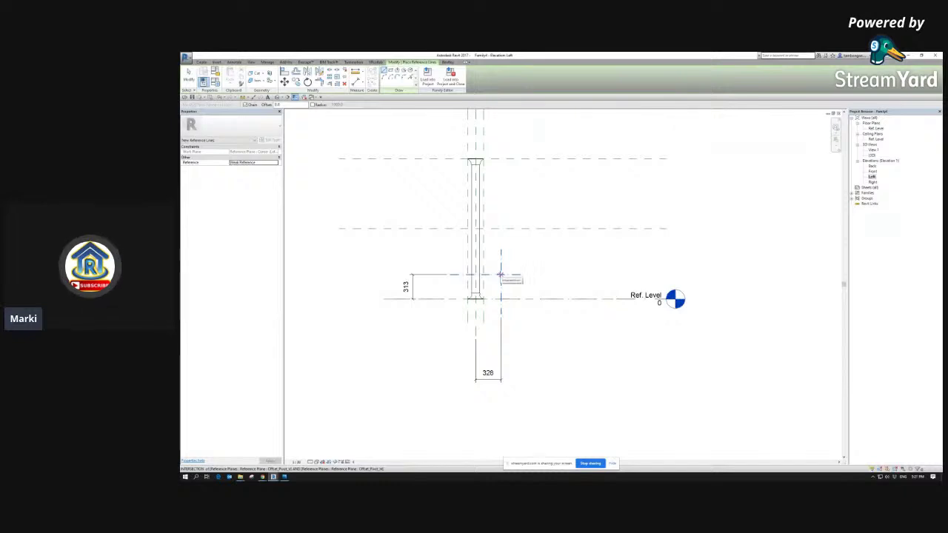
{"action": "left_click", "coordinate": [500, 274]}
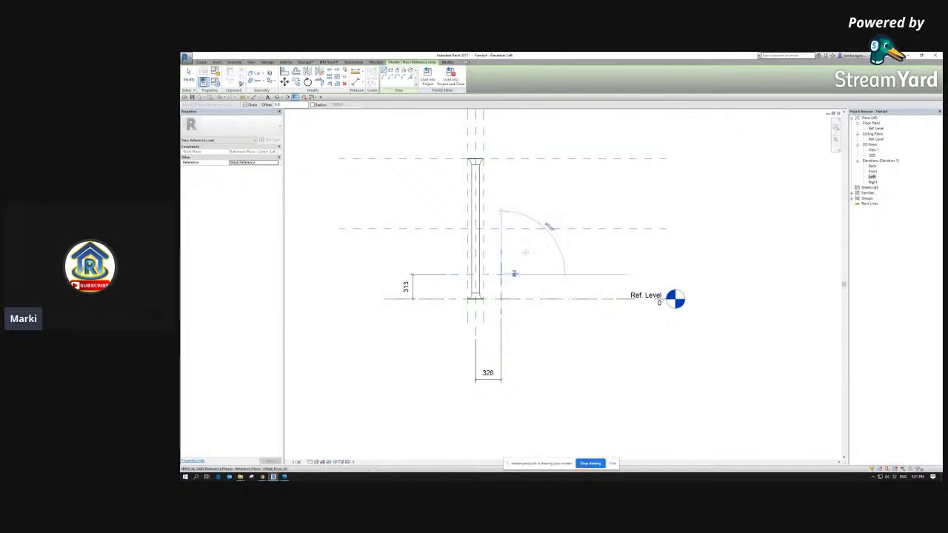
{"action": "left_click", "coordinate": [579, 168]}
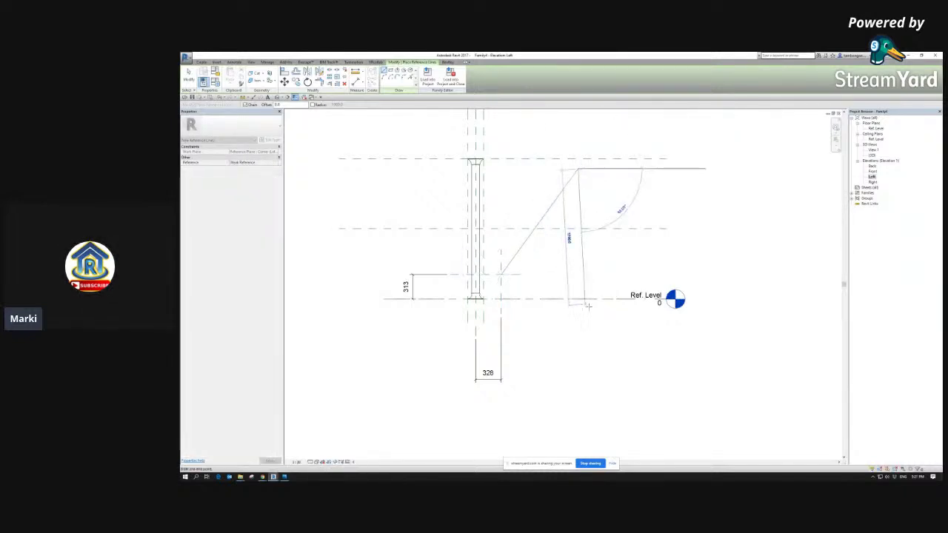
{"action": "key", "text": "Escape"}
{"action": "key", "text": "Escape"}
{"action": "middle_click_drag", "start_coordinate": [565, 189], "coordinate": [567, 203]}
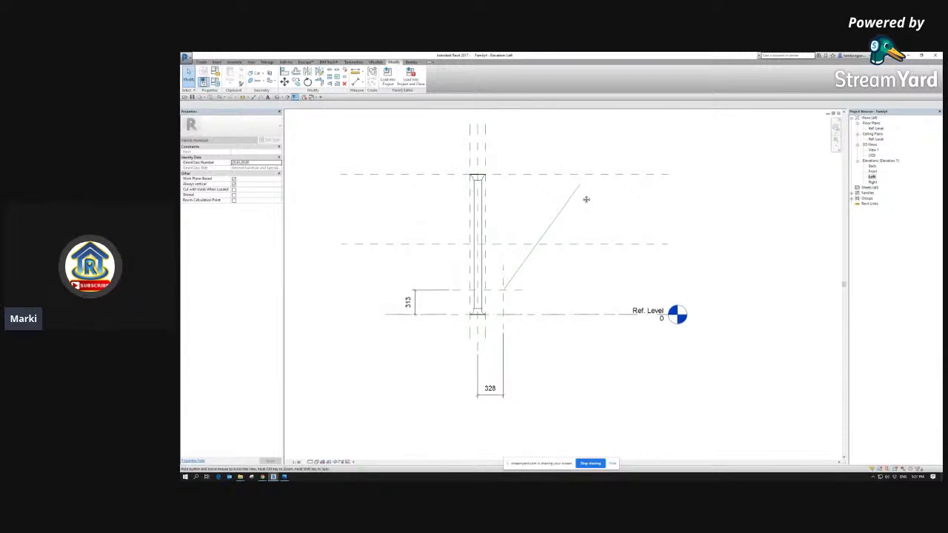
Step: Move the free upper end of the diagonal reference line slightly farther from the column
{"action": "left_click", "coordinate": [579, 187]}
{"action": "left_click", "coordinate": [580, 188]}
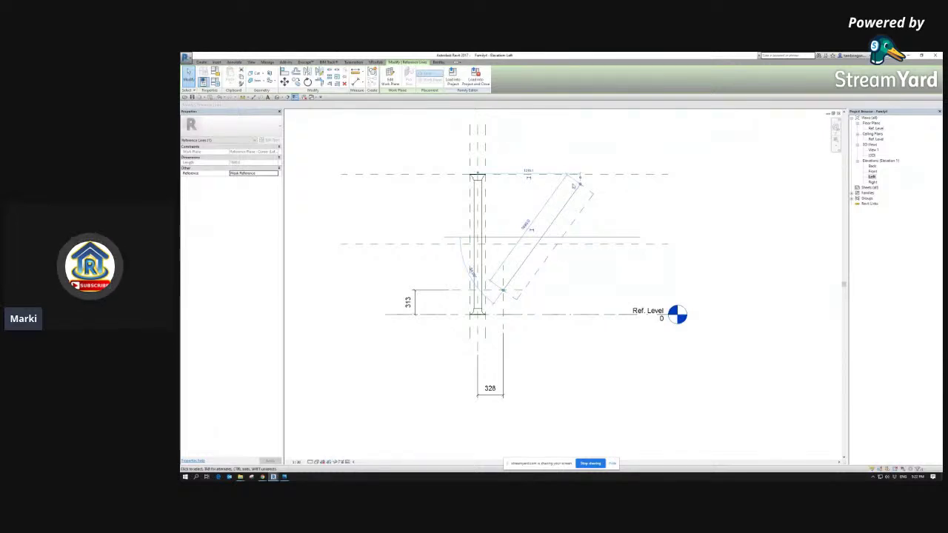
{"action": "mouse_move", "coordinate": [579, 177]}
{"action": "left_mouse_down"}
{"action": "mouse_move", "coordinate": [567, 238]}
{"action": "mouse_move", "coordinate": [603, 240]}
{"action": "mouse_move", "coordinate": [567, 182]}
{"action": "mouse_move", "coordinate": [548, 226]}
{"action": "mouse_move", "coordinate": [461, 196]}
{"action": "mouse_move", "coordinate": [665, 250]}
{"action": "mouse_move", "coordinate": [564, 148]}
{"action": "mouse_move", "coordinate": [644, 262]}
{"action": "mouse_move", "coordinate": [574, 156]}
{"action": "mouse_move", "coordinate": [603, 186]}
{"action": "mouse_move", "coordinate": [592, 191]}
{"action": "left_mouse_up"}
{"action": "left_click", "coordinate": [624, 190]}
Step: Draw a slightly sloped reference plane crossing the upper part of the diagonal reference line
{"action": "key", "text": "r"}
{"action": "key", "text": "p"}
{"action": "left_click", "coordinate": [592, 191]}
{"action": "left_click", "coordinate": [750, 187]}
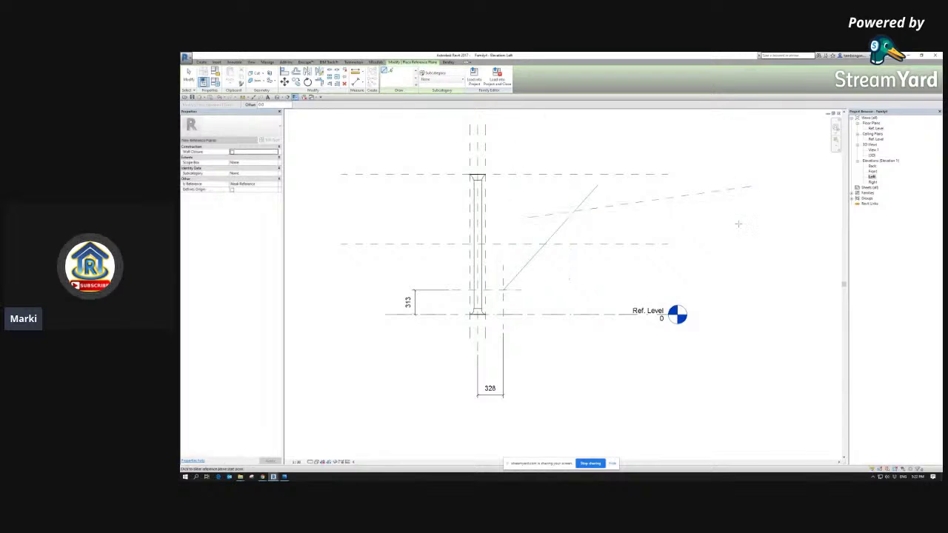
{"action": "key", "text": "Escape"}
{"action": "key", "text": "Escape"}
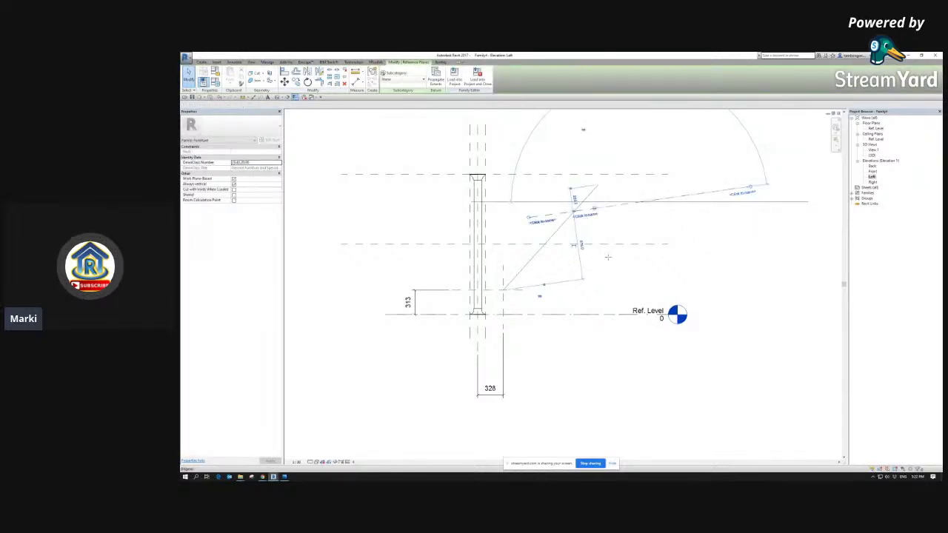
Step: Rotate the sloped reference plane to horizontal and delete it
{"action": "left_click", "coordinate": [725, 197]}
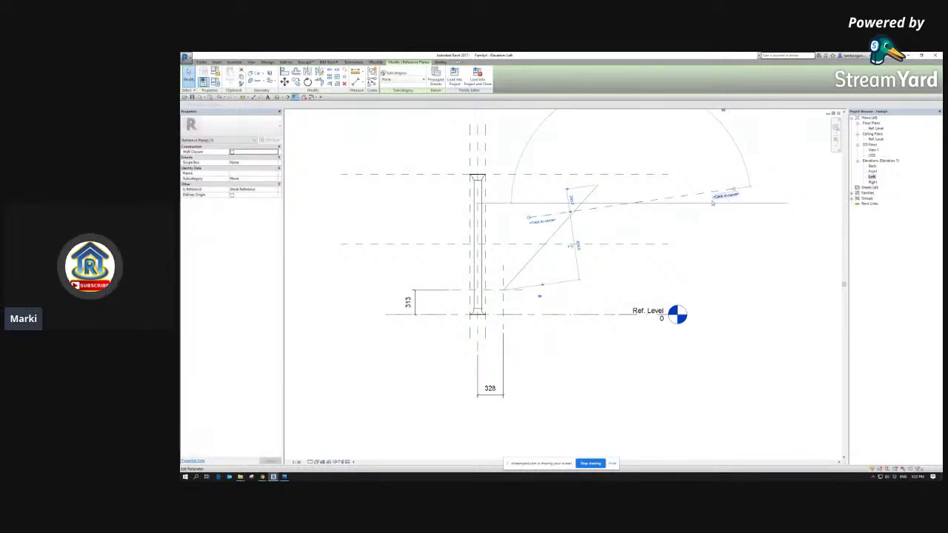
{"action": "key", "text": "r"}
{"action": "key", "text": "o"}
{"action": "left_click", "coordinate": [741, 210]}
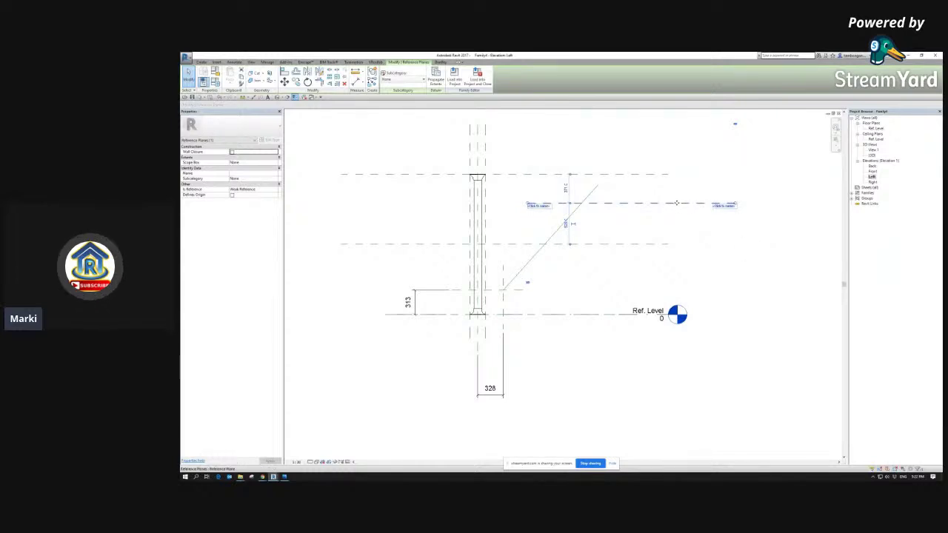
{"action": "key", "text": "Delete"}
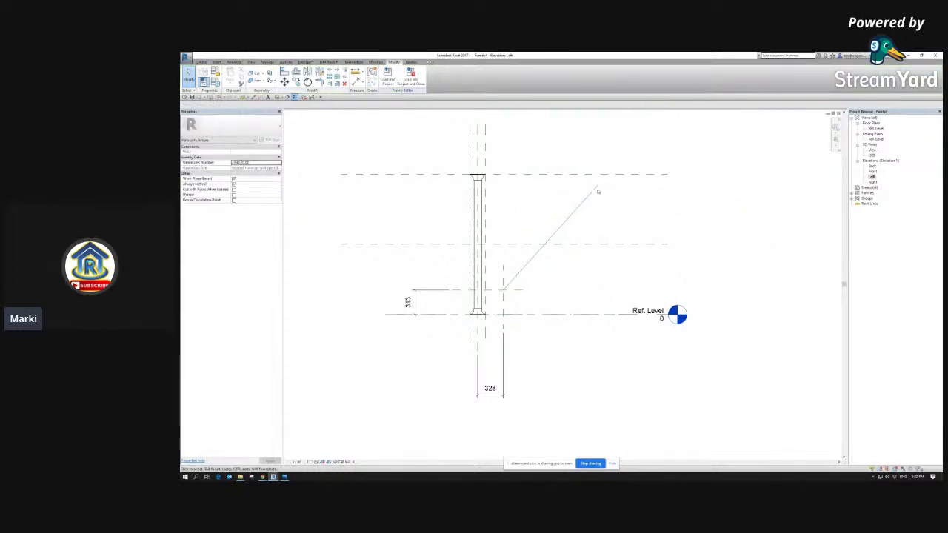
Step: Move the free upper end of the diagonal reference line slightly closer to the column
{"action": "left_click", "coordinate": [597, 190]}
{"action": "mouse_move", "coordinate": [598, 190]}
{"action": "left_mouse_down"}
{"action": "mouse_move", "coordinate": [528, 144]}
{"action": "mouse_move", "coordinate": [645, 258]}
{"action": "mouse_move", "coordinate": [554, 145]}
{"action": "mouse_move", "coordinate": [635, 276]}
{"action": "mouse_move", "coordinate": [577, 172]}
{"action": "mouse_move", "coordinate": [590, 201]}
{"action": "mouse_move", "coordinate": [583, 215]}
{"action": "mouse_move", "coordinate": [591, 191]}
{"action": "left_mouse_up"}
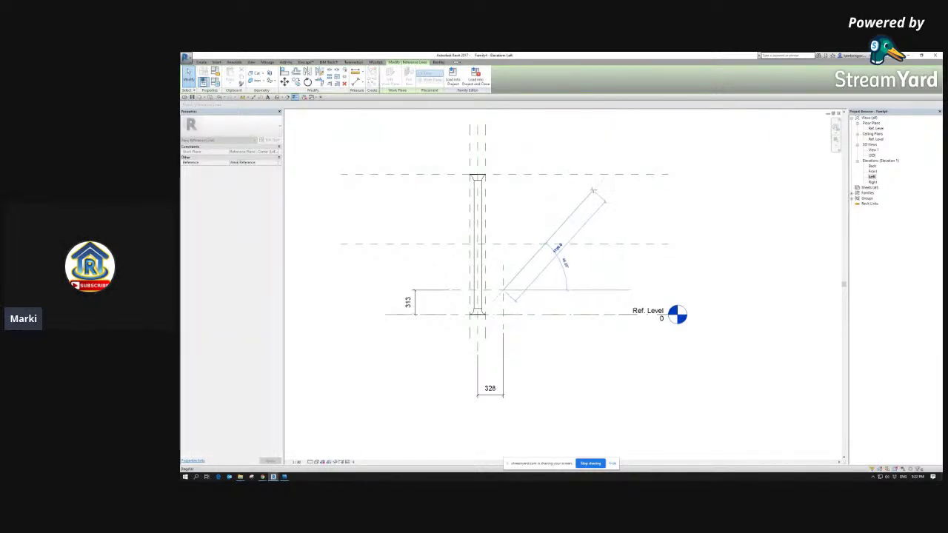
{"action": "left_click", "coordinate": [616, 205]}
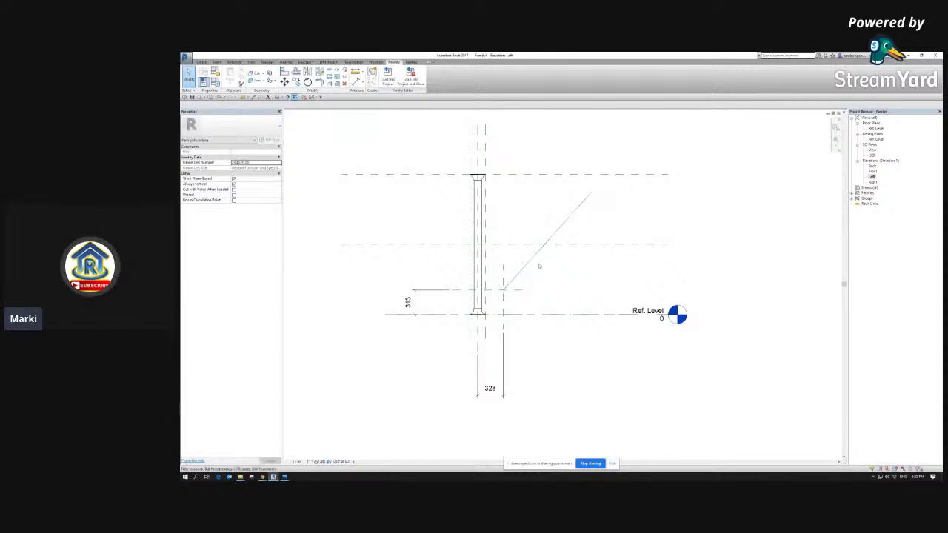
Step: Align the lower endpoint of the diagonal reference line to the vertical and horizontal pivot planes and lock both alignments
{"action": "key", "text": "a"}
{"action": "key", "text": "l"}
{"action": "left_click", "coordinate": [505, 290]}
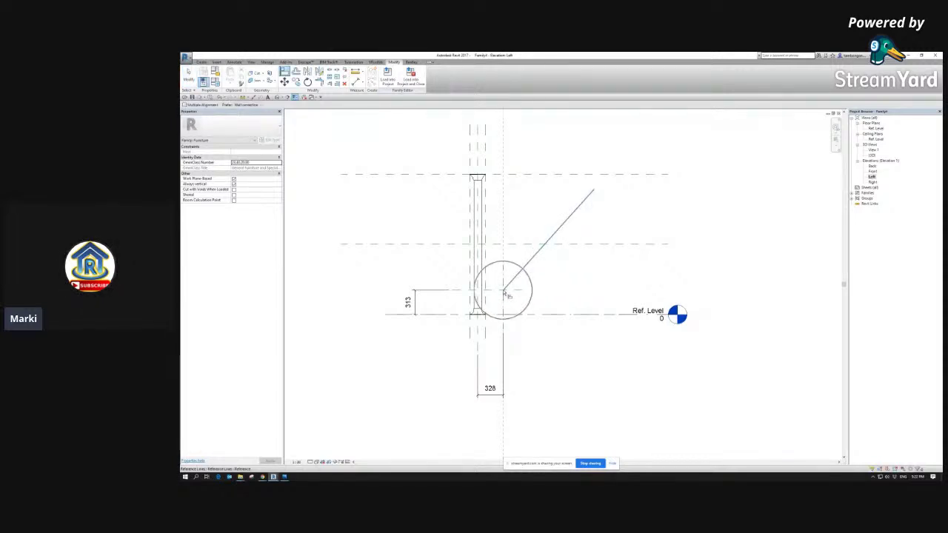
{"action": "left_click", "coordinate": [505, 291]}
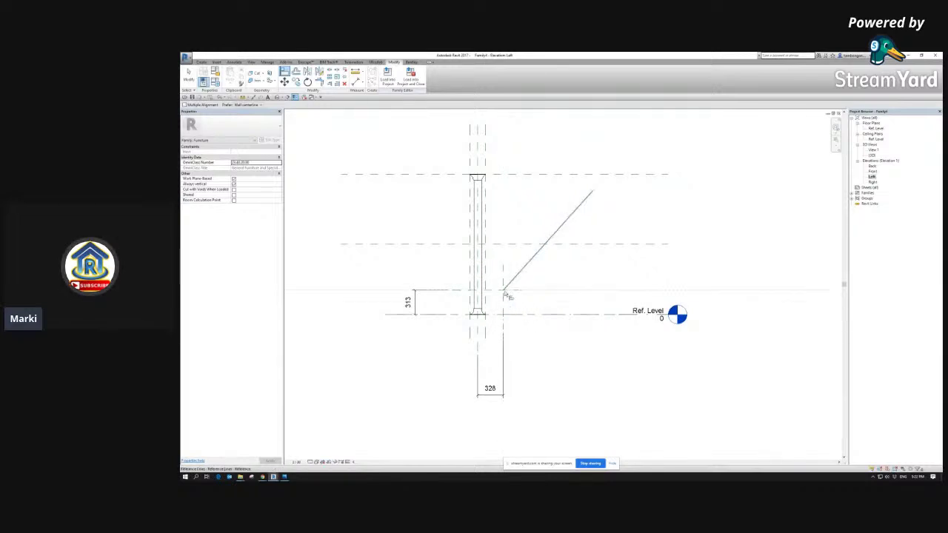
{"action": "left_click", "coordinate": [504, 291]}
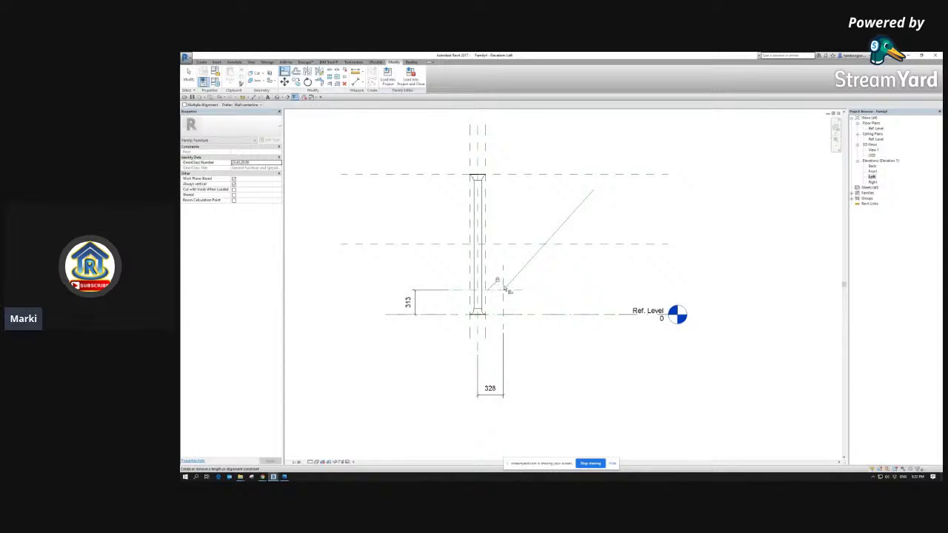
{"action": "key", "text": "Escape"}
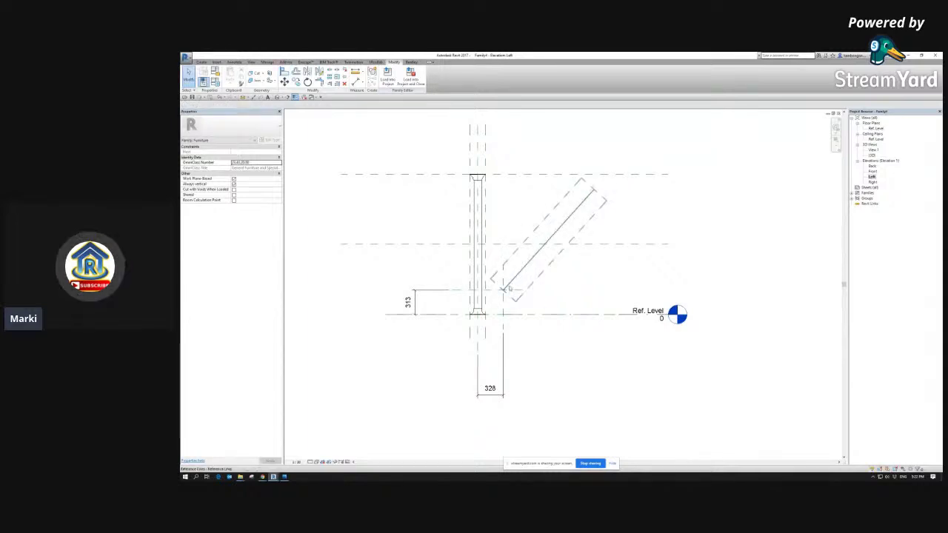
{"action": "left_click", "coordinate": [506, 287]}
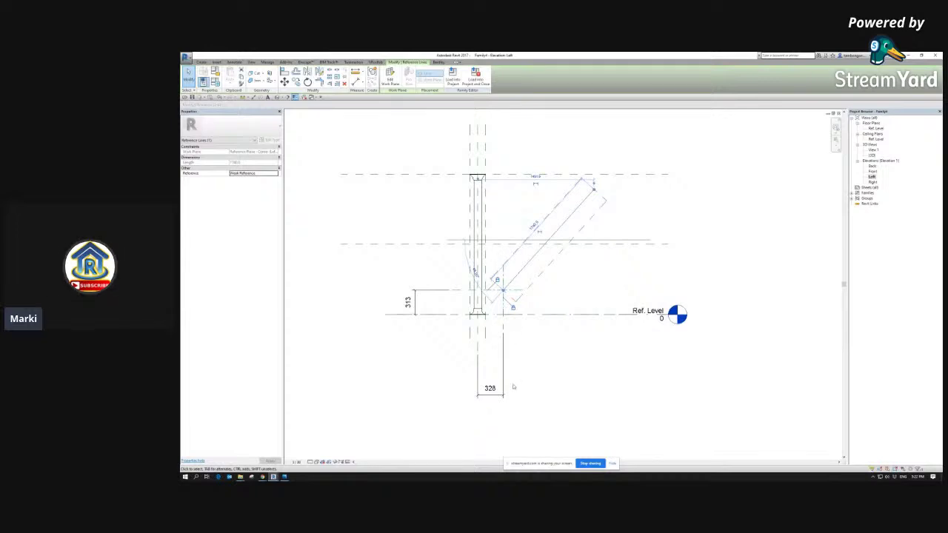
{"action": "key", "text": "Escape"}
Step: Place an angular dimension between the diagonal reference line and the vertical pivot plane
{"action": "left_click", "coordinate": [253, 97]}
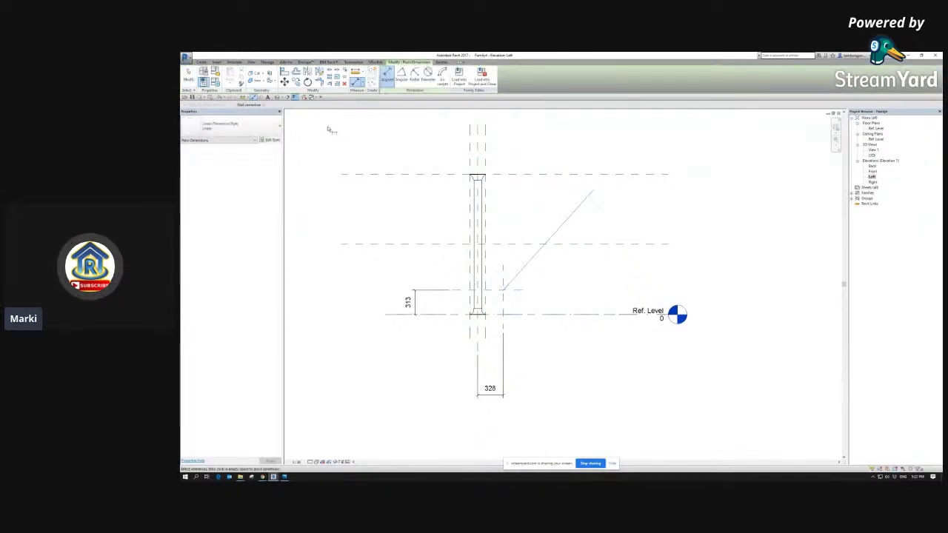
{"action": "left_click", "coordinate": [400, 74]}
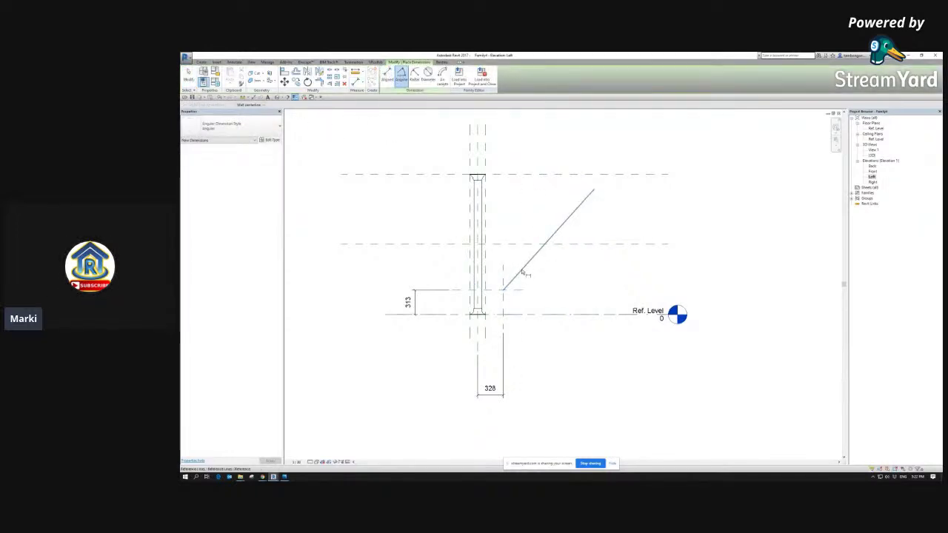
{"action": "left_click", "coordinate": [522, 272]}
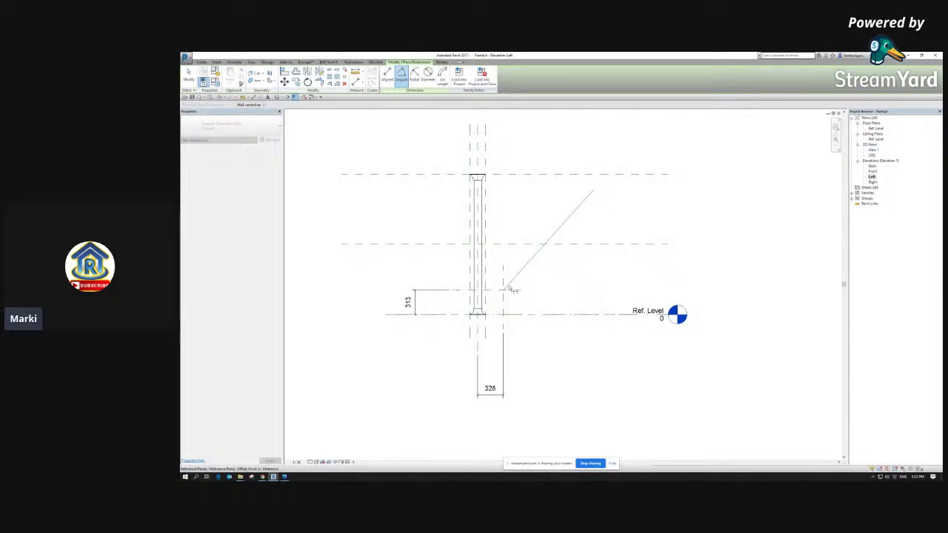
{"action": "left_click", "coordinate": [507, 280]}
{"action": "left_click", "coordinate": [540, 219]}
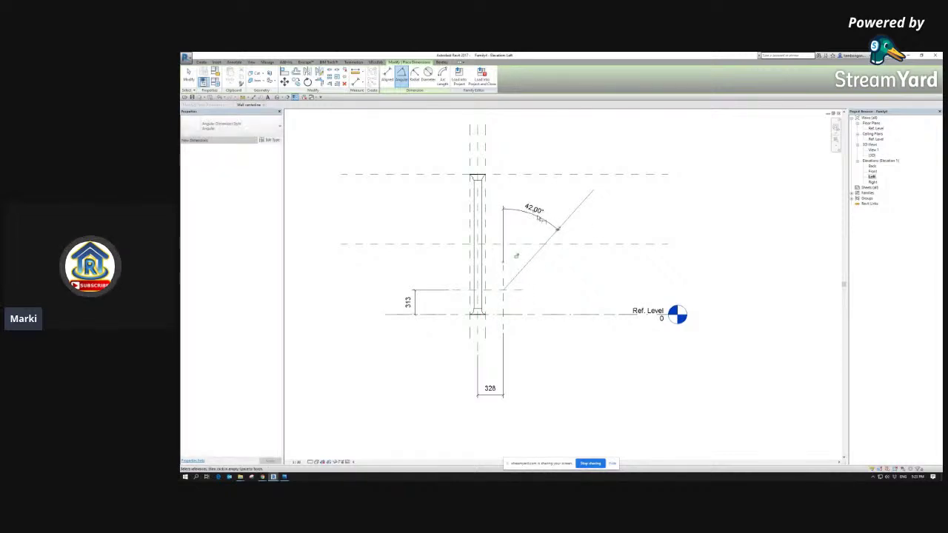
{"action": "key", "text": "Escape"}
{"action": "key", "text": "Escape"}
Step: Label the angular dimension with a new type parameter named A, grouped under Dimensions
{"action": "left_click", "coordinate": [542, 220]}
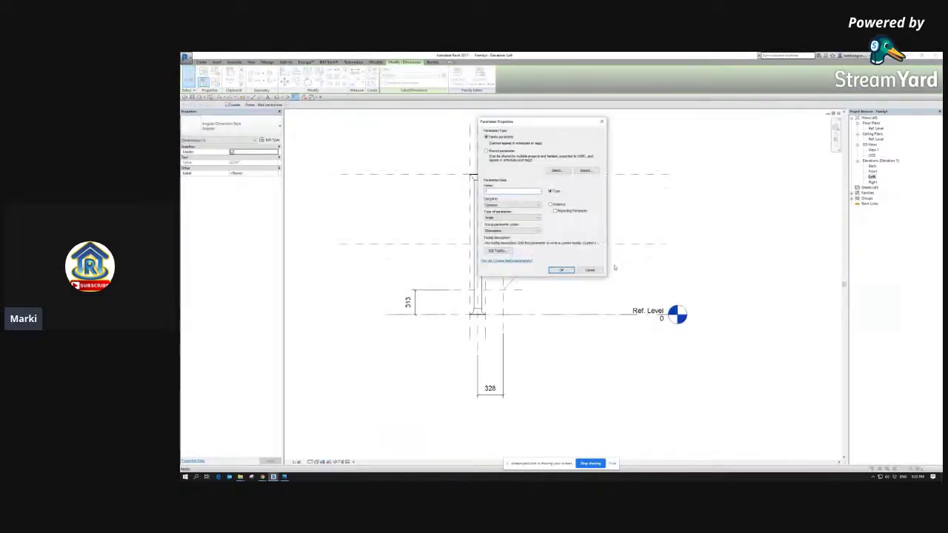
{"action": "type", "text": "a"}
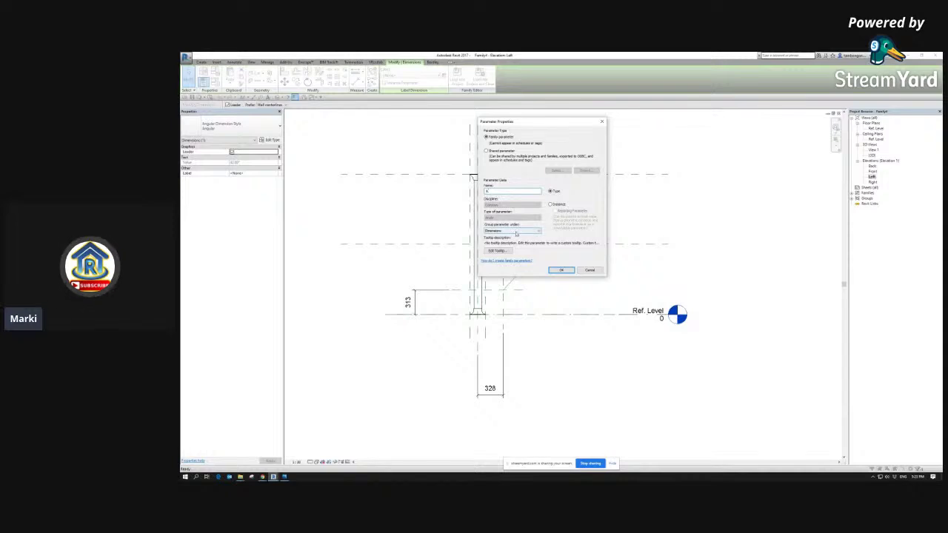
{"action": "left_click", "coordinate": [516, 232]}
{"action": "left_click", "coordinate": [516, 232]}
{"action": "left_click", "coordinate": [516, 233]}
{"action": "left_click", "coordinate": [516, 232]}
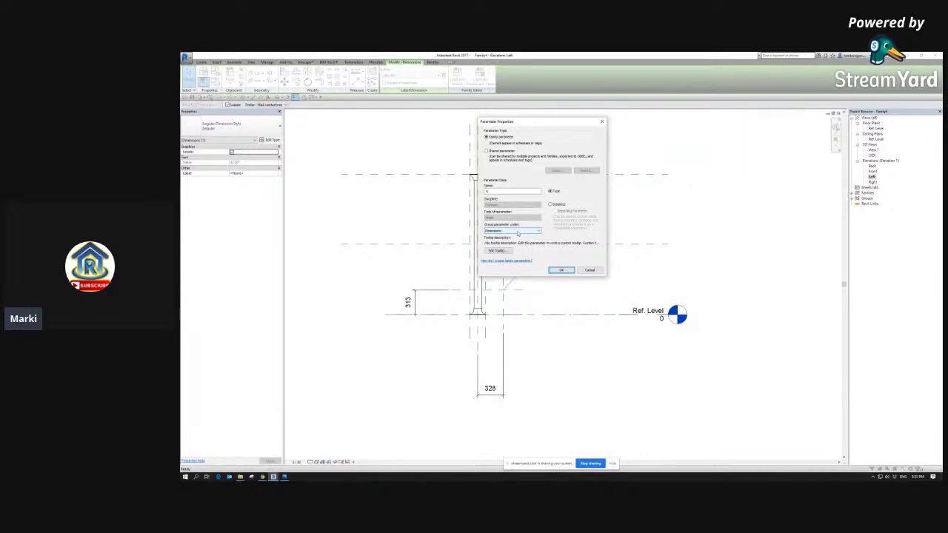
{"action": "left_click", "coordinate": [560, 271]}
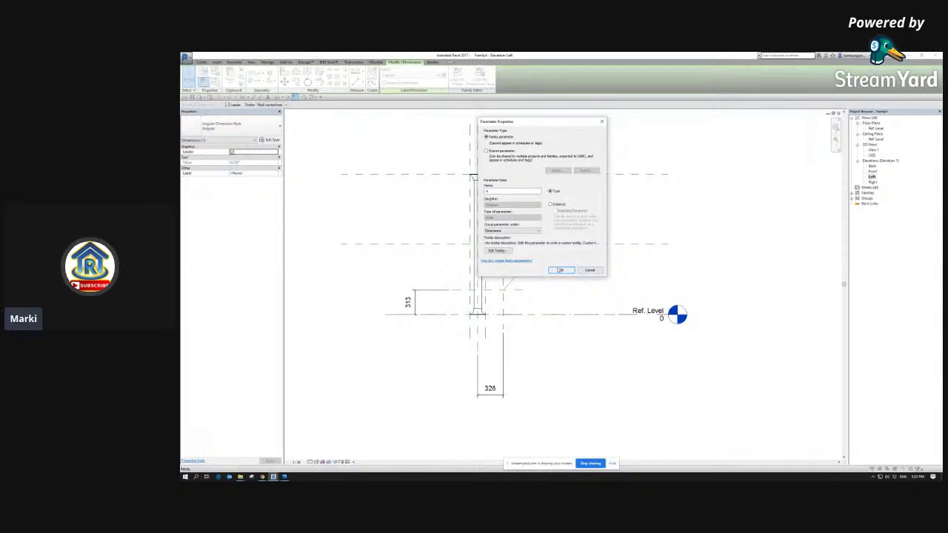
{"action": "left_click", "coordinate": [618, 222]}
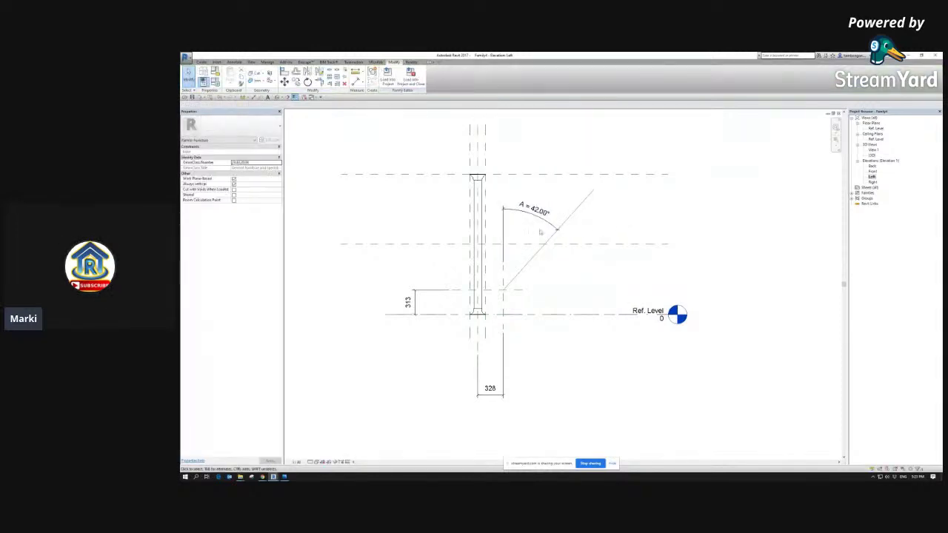
Step: Flex angle parameter A by setting it to 30° and finally to 50°
{"action": "left_click", "coordinate": [541, 211]}
{"action": "left_click", "coordinate": [525, 217]}
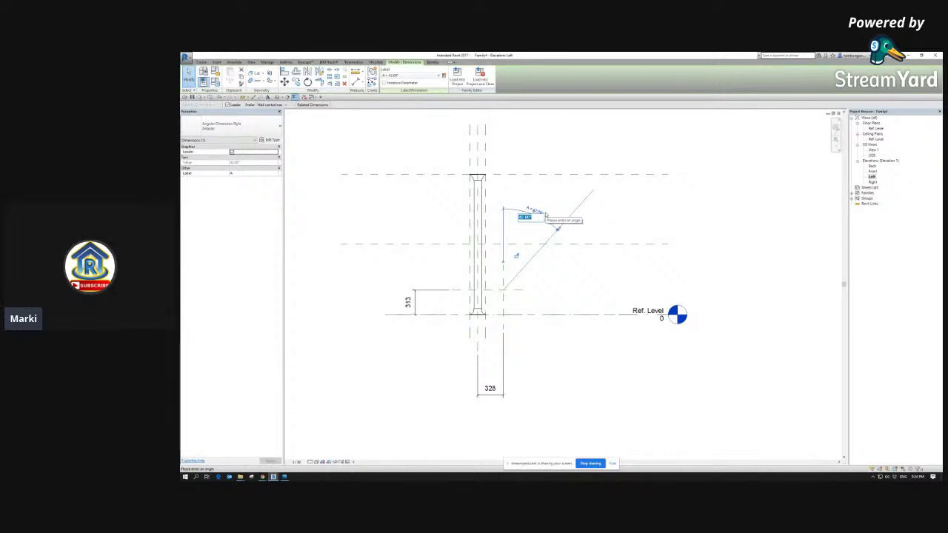
{"action": "type", "text": "30"}
{"action": "key", "text": "Return"}
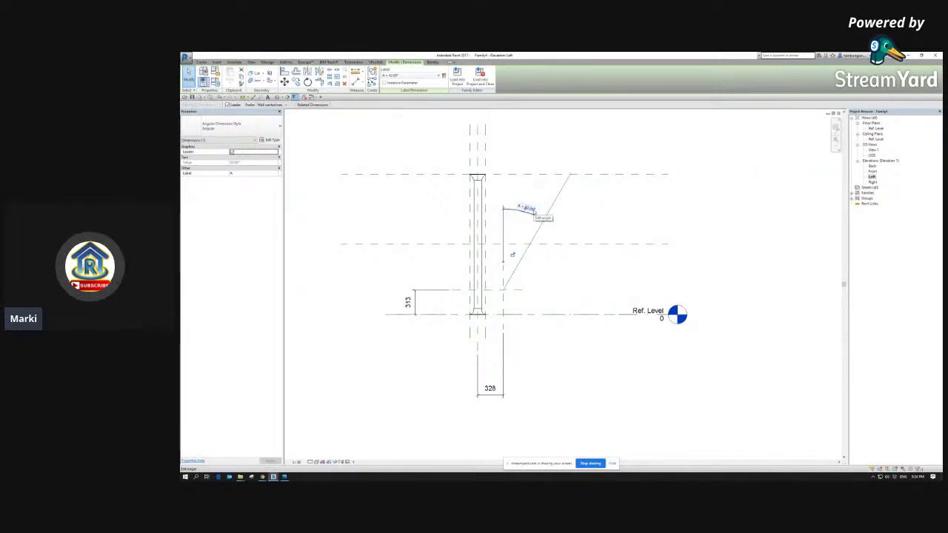
{"action": "left_click", "coordinate": [534, 211]}
{"action": "type", "text": "50"}
{"action": "key", "text": "Return"}
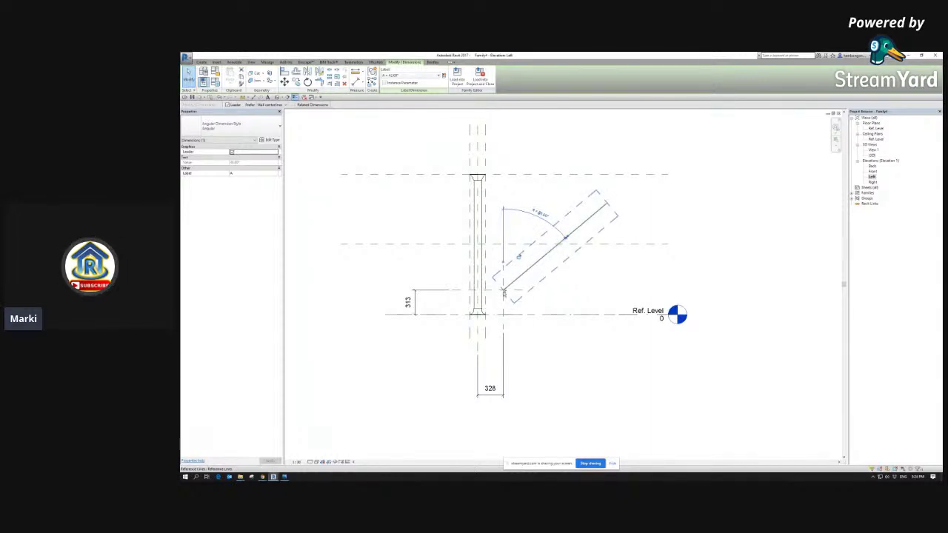
{"action": "left_click", "coordinate": [511, 209]}
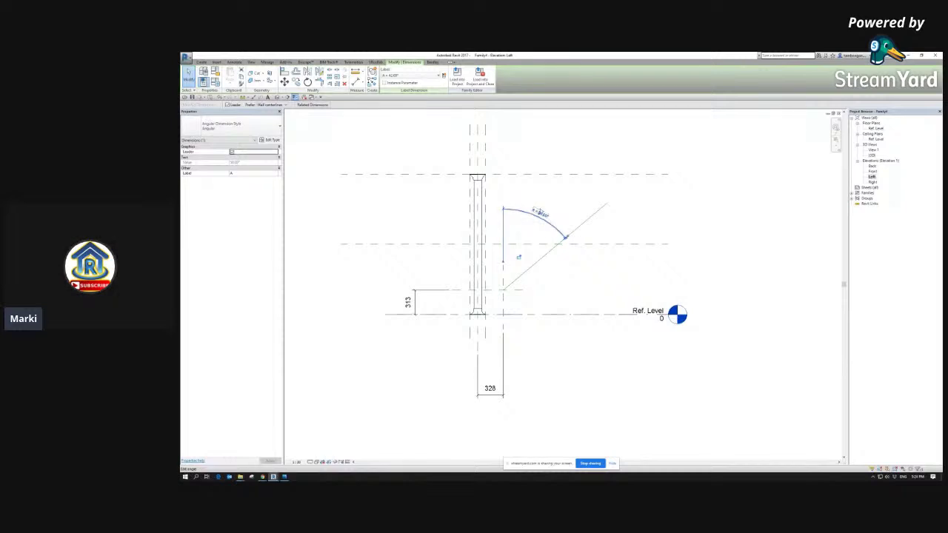
{"action": "left_click", "coordinate": [635, 214]}
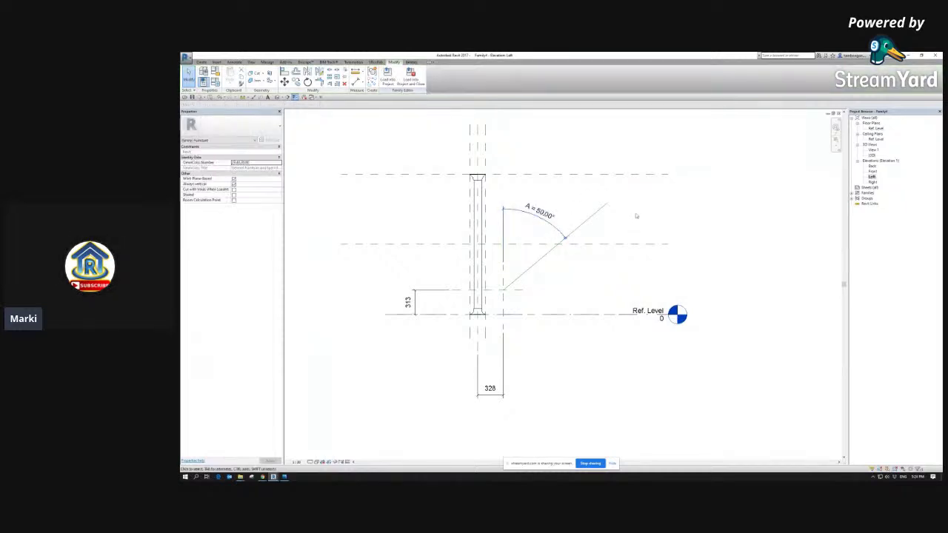
Step: Switch to the 3D view of the bent pipe family
{"action": "middle_click_drag", "start_coordinate": [597, 224], "coordinate": [577, 218]}
{"action": "scroll", "coordinate": [578, 217], "scroll_direction": "down", "scroll_amount": 1}
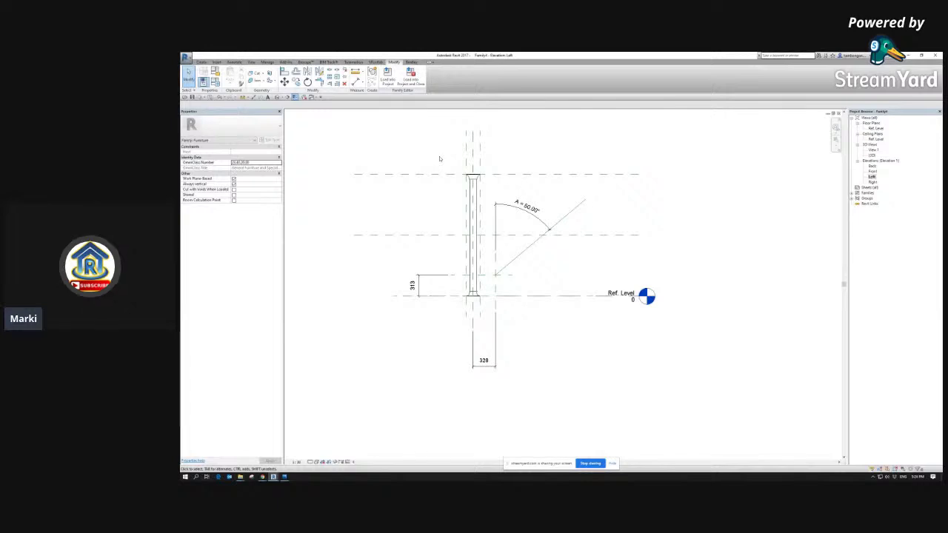
{"action": "left_click", "coordinate": [310, 97]}
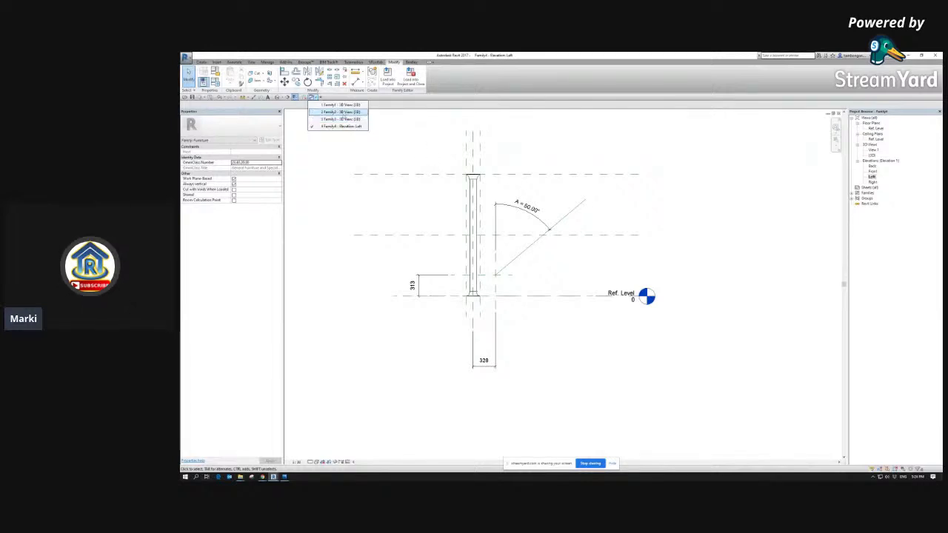
{"action": "left_click", "coordinate": [341, 111]}
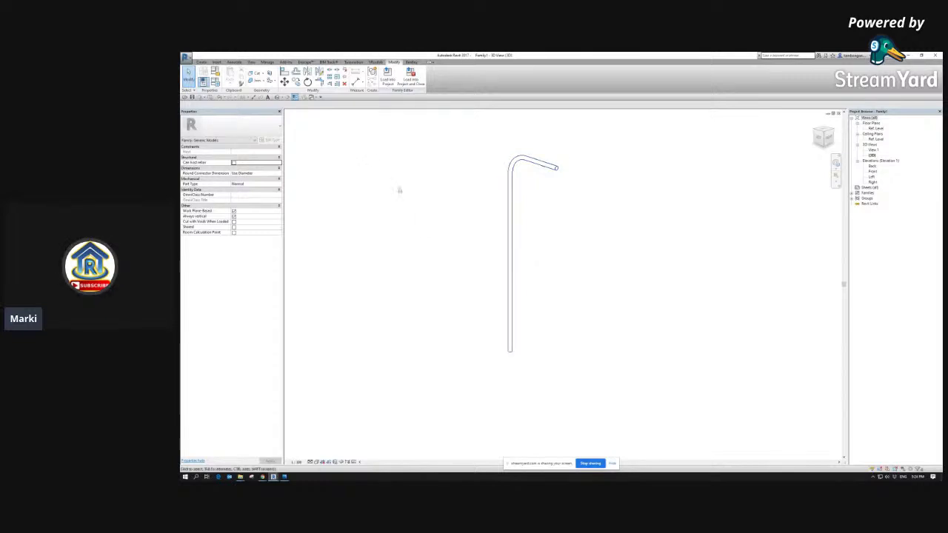
Step: Create a new family from the face-based SWC generic model template in the Family Templates folder
{"action": "left_click", "coordinate": [186, 57]}
{"action": "mouse_move", "coordinate": [200, 78]}
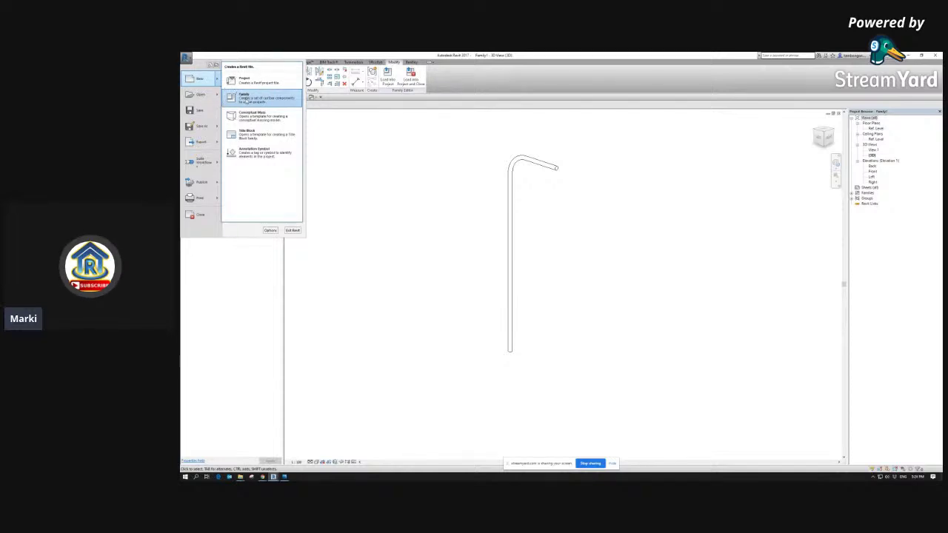
{"action": "left_click", "coordinate": [248, 99]}
{"action": "left_click", "coordinate": [554, 261]}
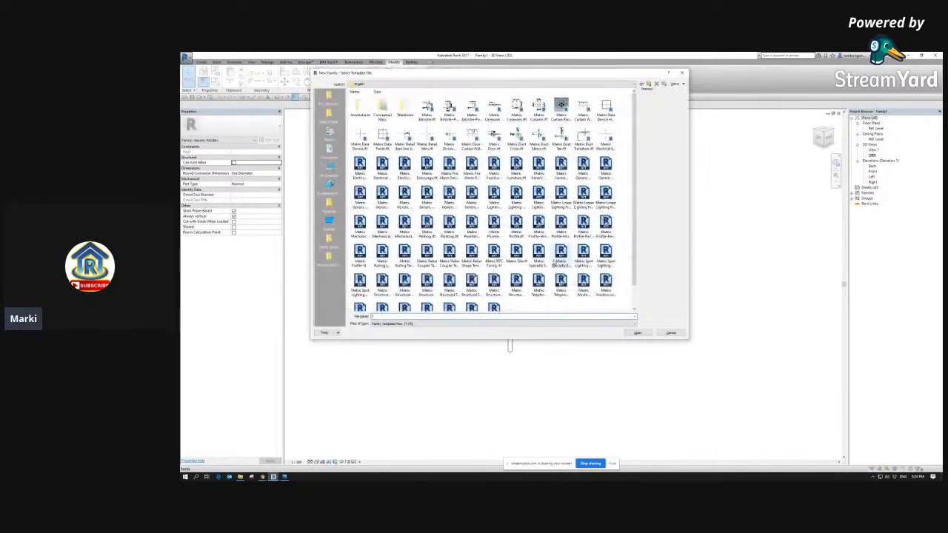
{"action": "left_click", "coordinate": [329, 114]}
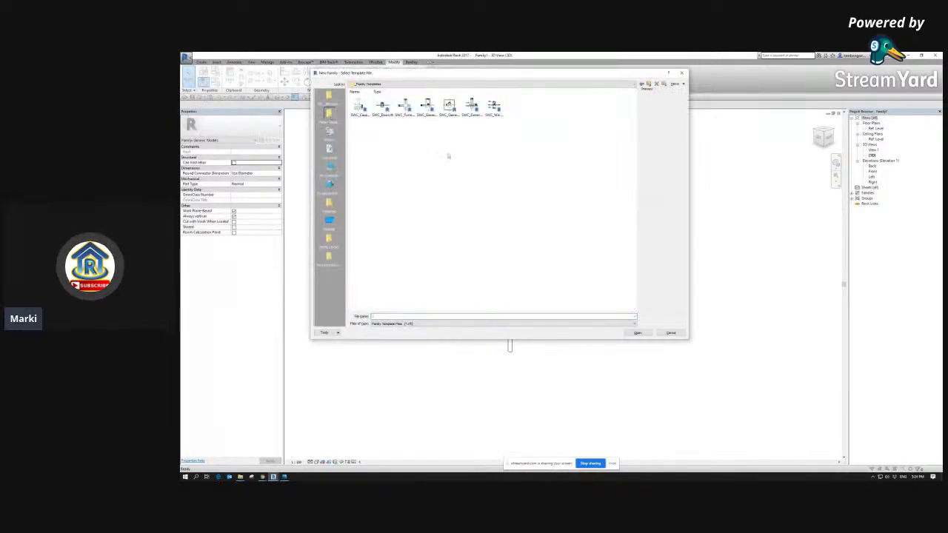
{"action": "left_click", "coordinate": [449, 106]}
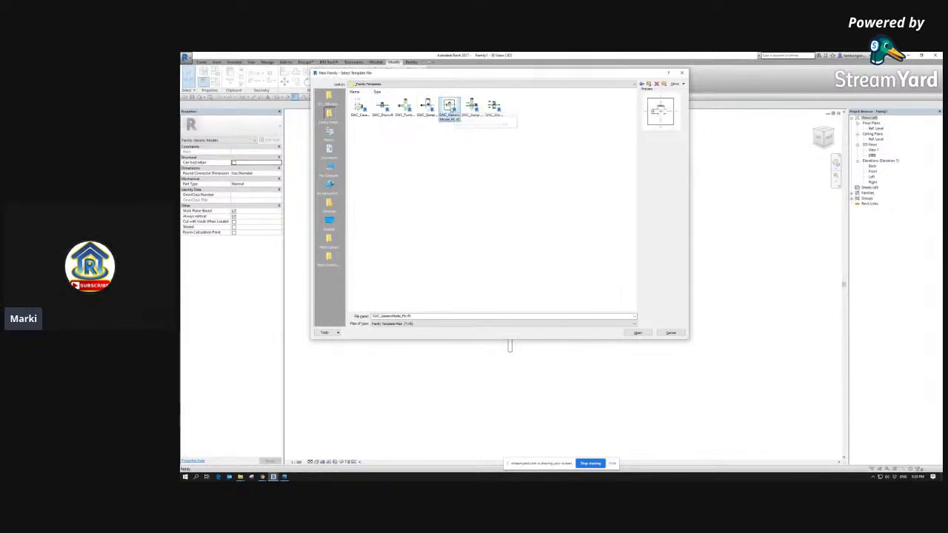
{"action": "left_click", "coordinate": [637, 333]}
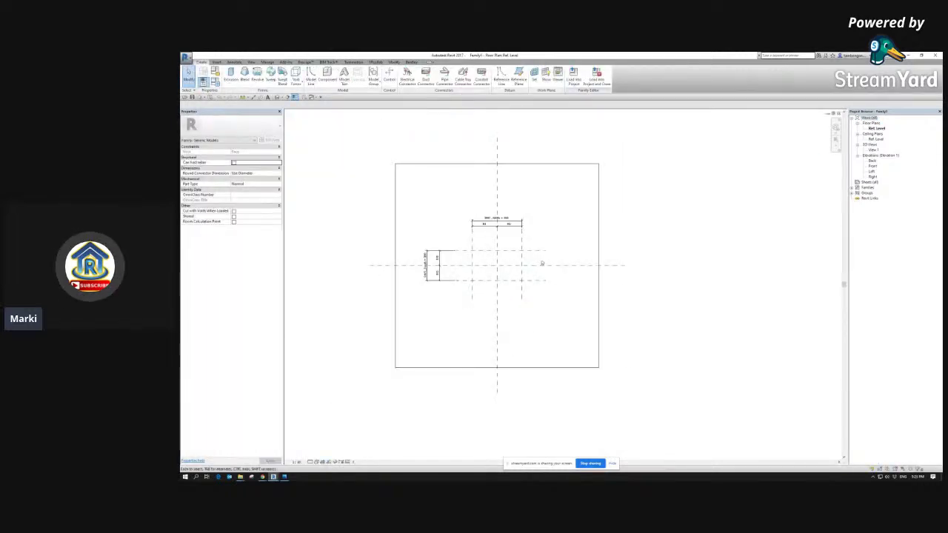
Step: Examine the template's host extrusion in 3D and its width and depth reference planes in the Ref. Level plan
{"action": "left_click", "coordinate": [277, 97]}
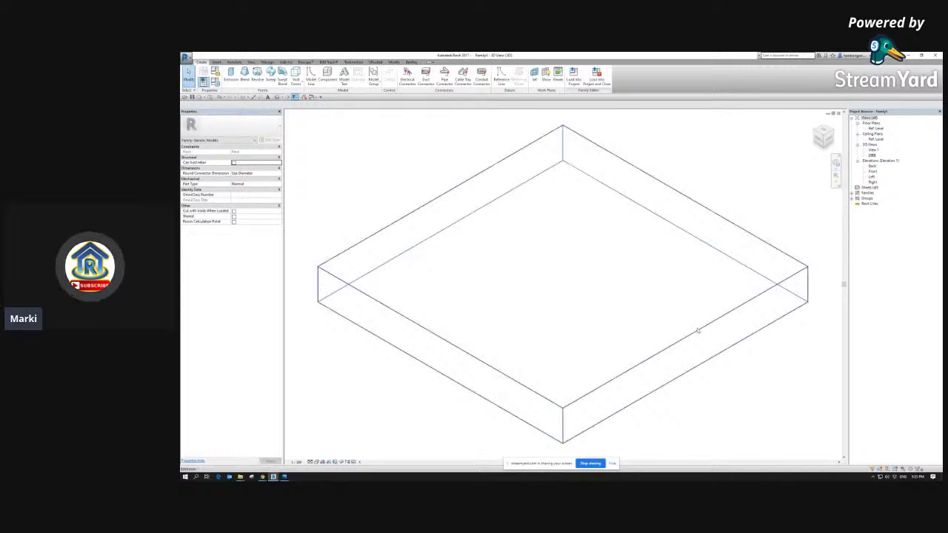
{"action": "left_click", "coordinate": [696, 329]}
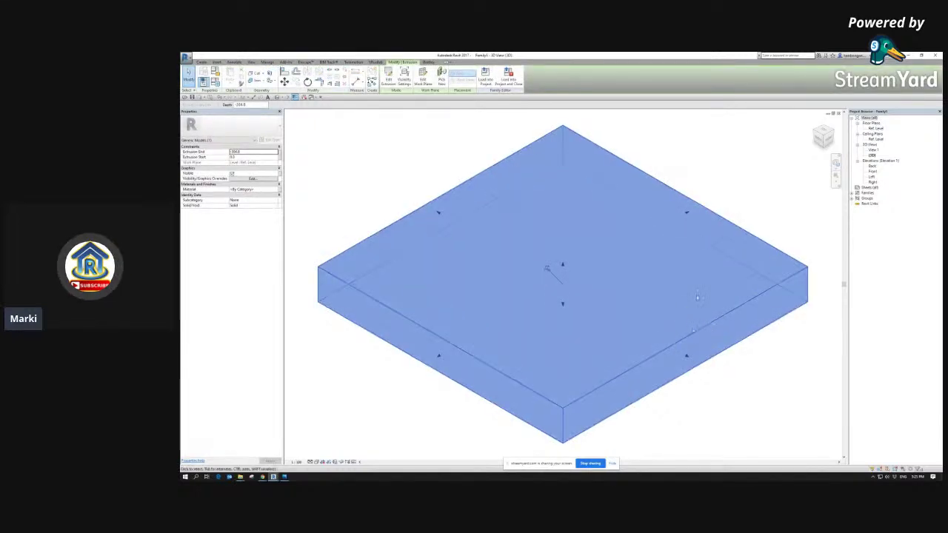
{"action": "left_click", "coordinate": [758, 159]}
{"action": "left_click", "coordinate": [877, 129]}
{"action": "scroll", "coordinate": [573, 249], "scroll_direction": "up", "scroll_amount": 5}
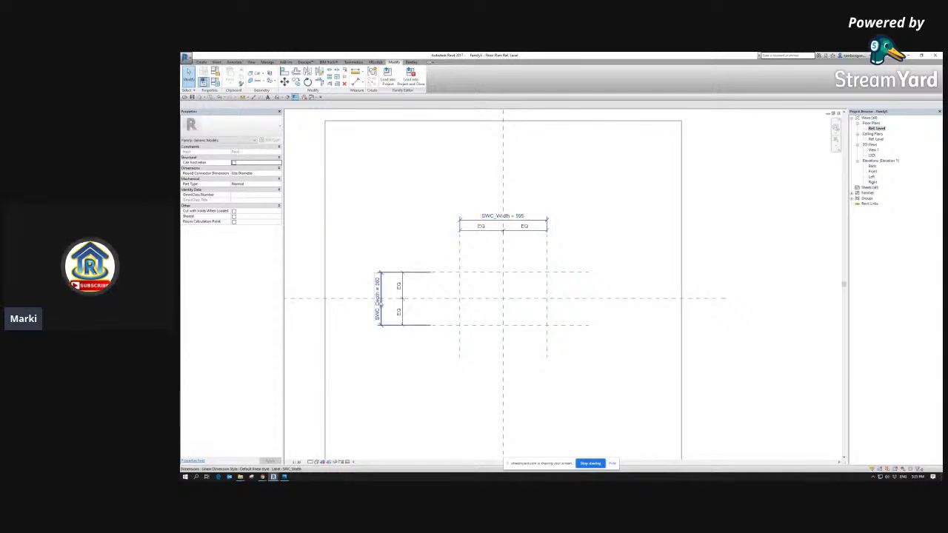
{"action": "middle_click_drag", "start_coordinate": [464, 328], "coordinate": [510, 257]}
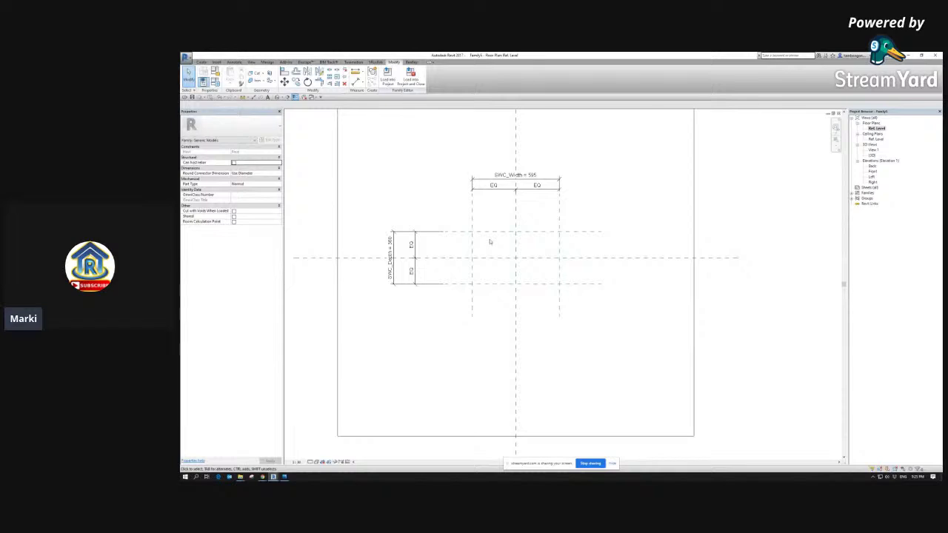
{"action": "middle_click_drag", "start_coordinate": [538, 250], "coordinate": [531, 259]}
{"action": "mouse_move", "coordinate": [493, 227]}
{"action": "middle_mouse_down"}
{"action": "mouse_move", "coordinate": [476, 225]}
{"action": "mouse_move", "coordinate": [496, 231]}
{"action": "middle_mouse_up"}
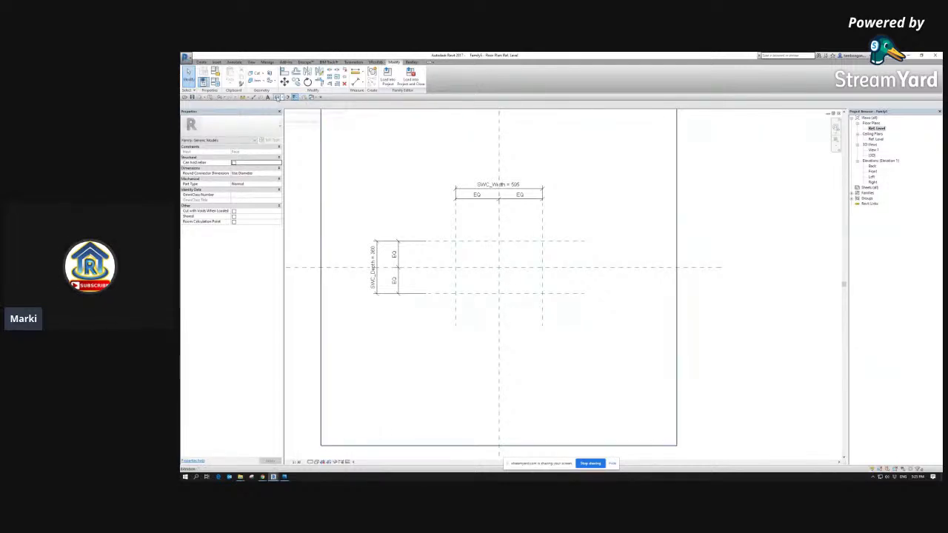
{"action": "left_click", "coordinate": [278, 97]}
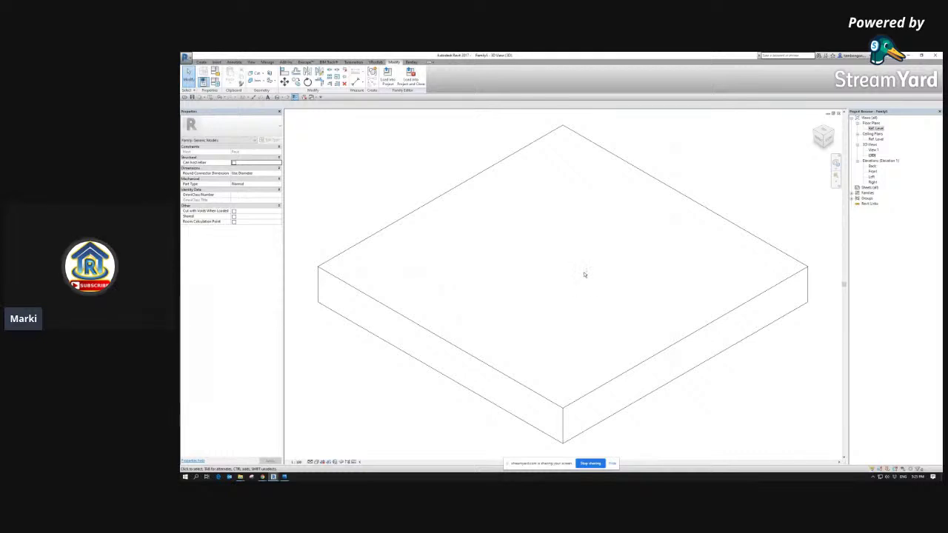
Step: In the Ref. Level plan, start a sweep and sketch its path along the back and right reference planes, trimming them into a corner
{"action": "left_click", "coordinate": [875, 128]}
{"action": "left_click", "coordinate": [715, 163]}
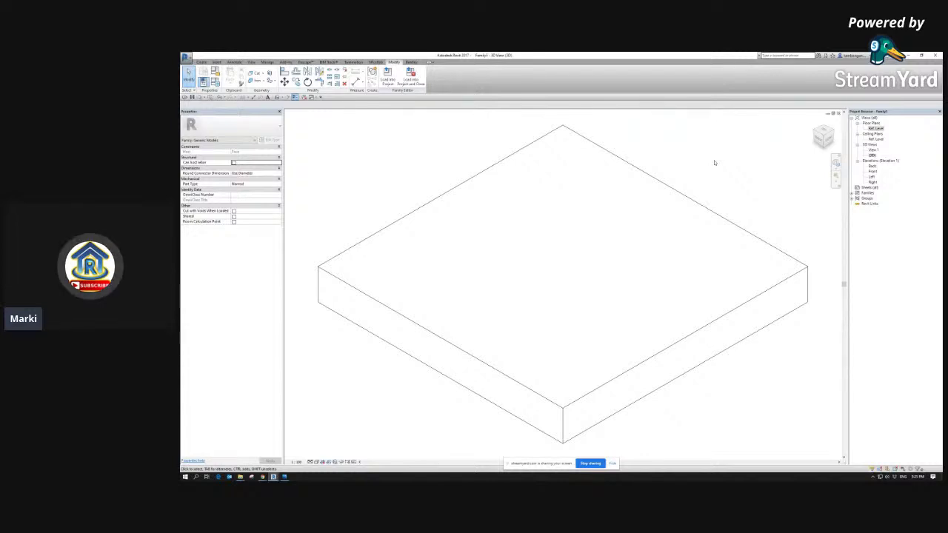
{"action": "double_click", "coordinate": [875, 128]}
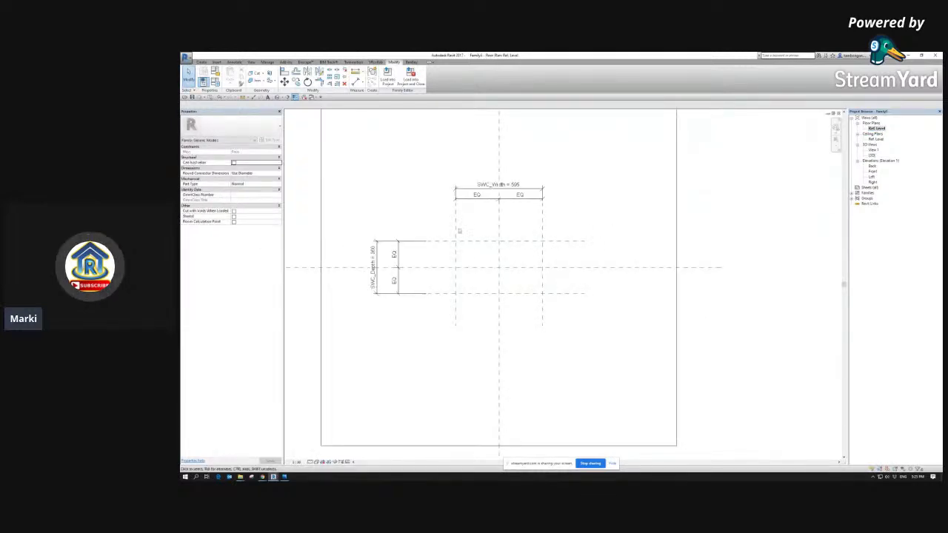
{"action": "left_click", "coordinate": [200, 61]}
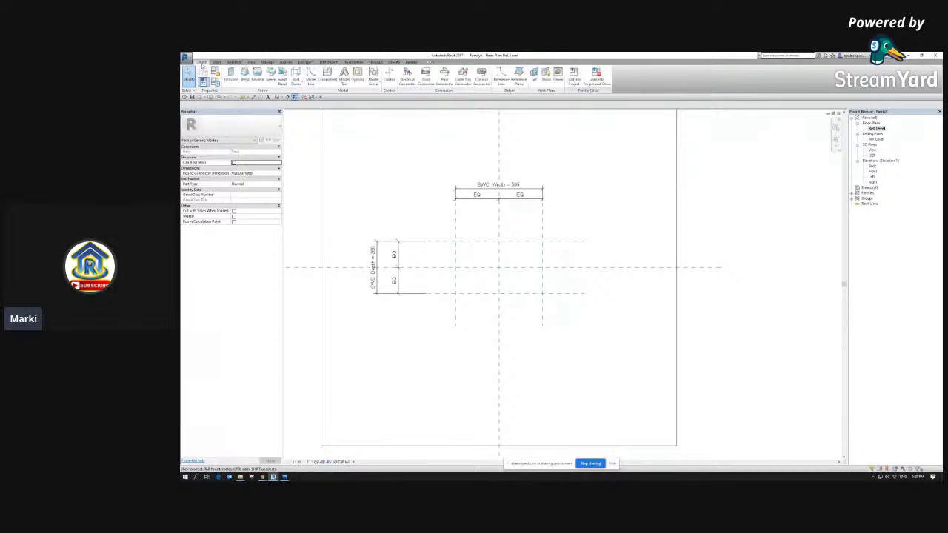
{"action": "left_click", "coordinate": [271, 74]}
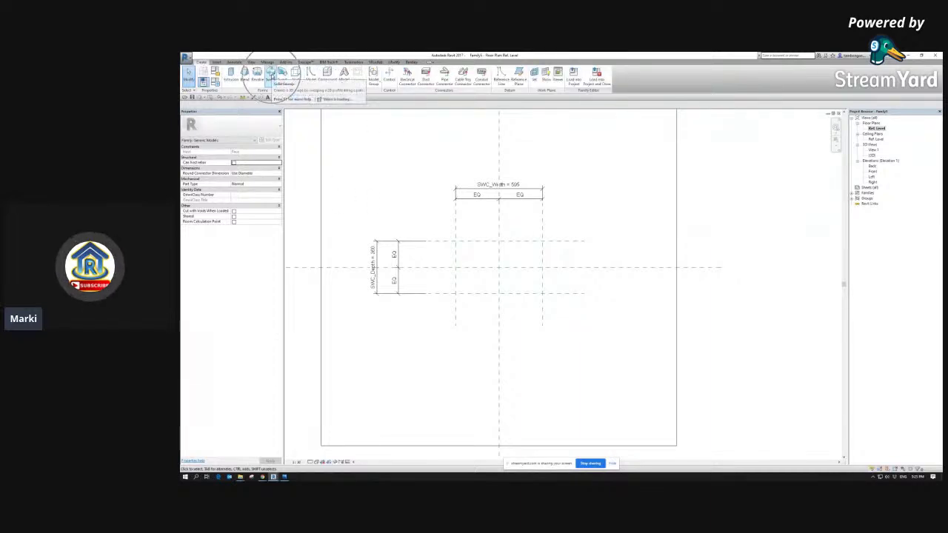
{"action": "left_click", "coordinate": [449, 74]}
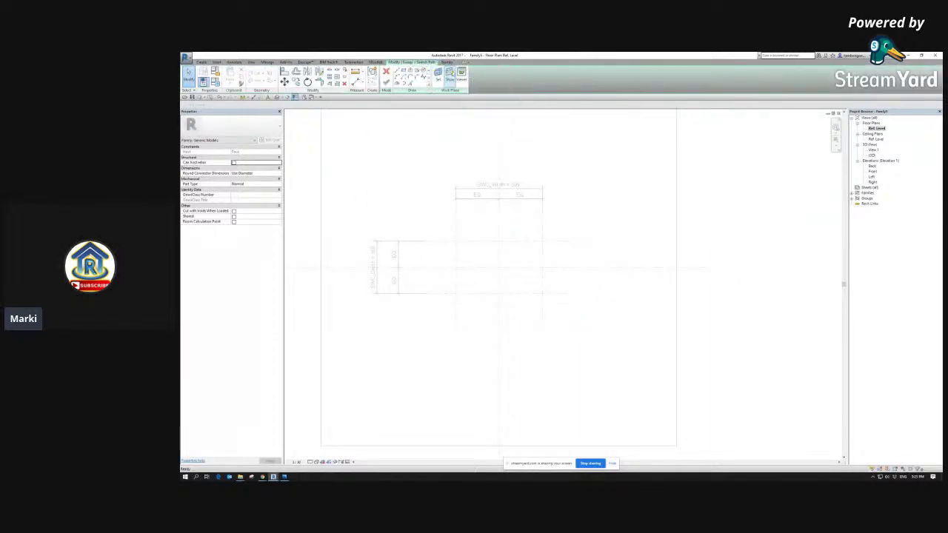
{"action": "left_click", "coordinate": [411, 84]}
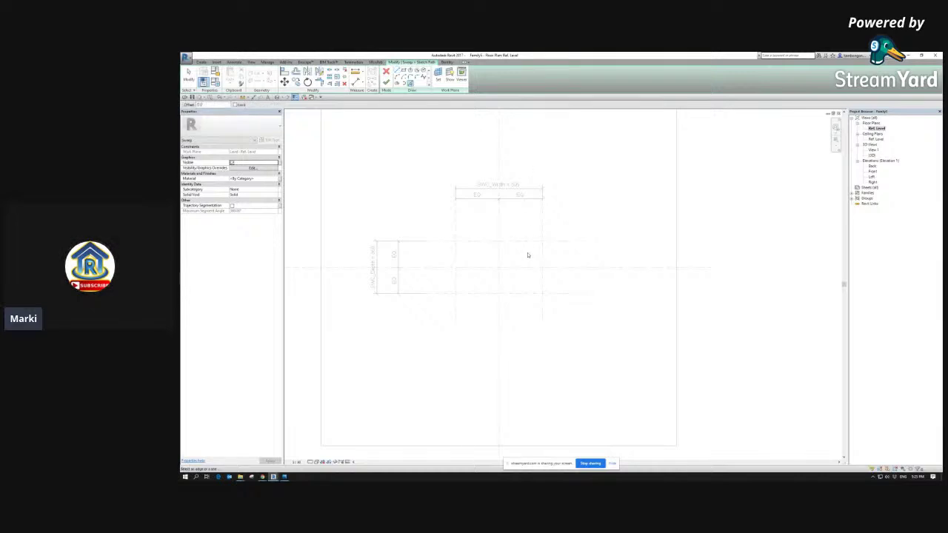
{"action": "left_click", "coordinate": [484, 242]}
{"action": "key", "text": "t"}
{"action": "key", "text": "r"}
{"action": "left_click", "coordinate": [543, 253]}
{"action": "left_click", "coordinate": [536, 241]}
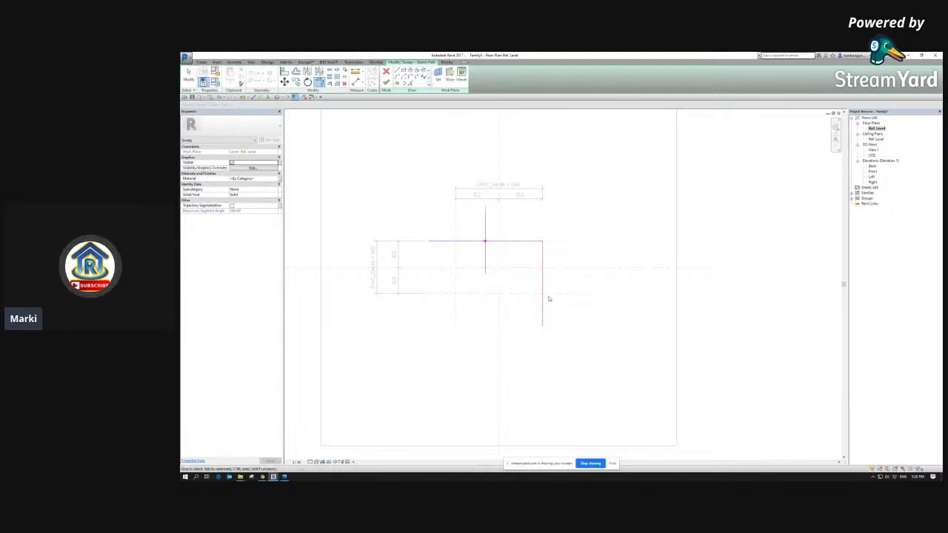
Step: Align the two open ends of the sweep path to the front and left reference planes
{"action": "key", "text": "Escape"}
{"action": "key", "text": "a"}
{"action": "key", "text": "l"}
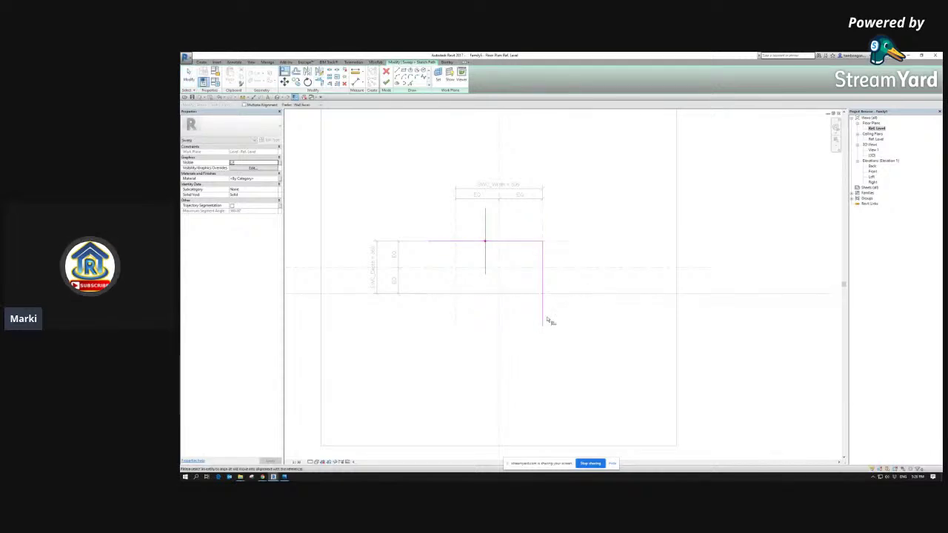
{"action": "left_click", "coordinate": [455, 251]}
{"action": "left_click", "coordinate": [431, 244]}
{"action": "key", "text": "Escape"}
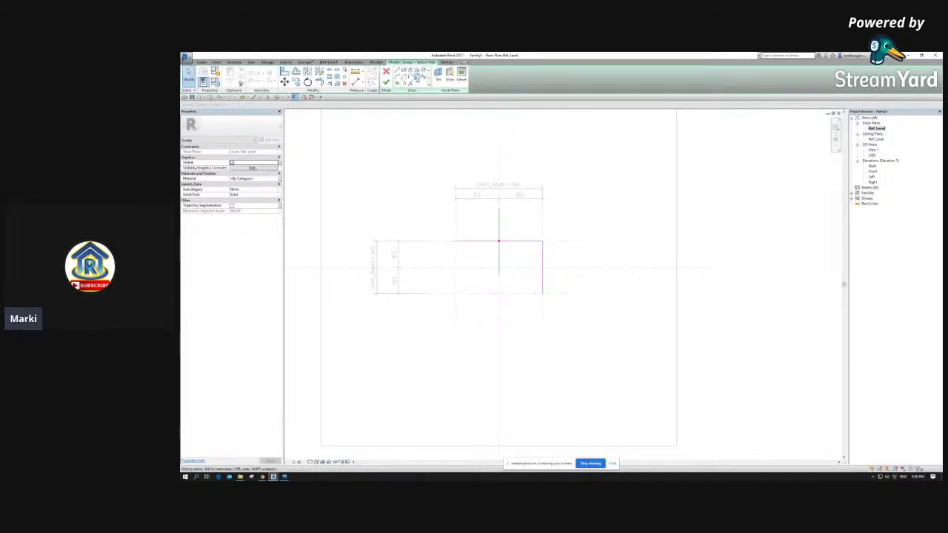
Step: Round the corner of the sweep path with a fillet arc of 100 mm radius
{"action": "left_click", "coordinate": [417, 77]}
{"action": "left_click", "coordinate": [543, 251]}
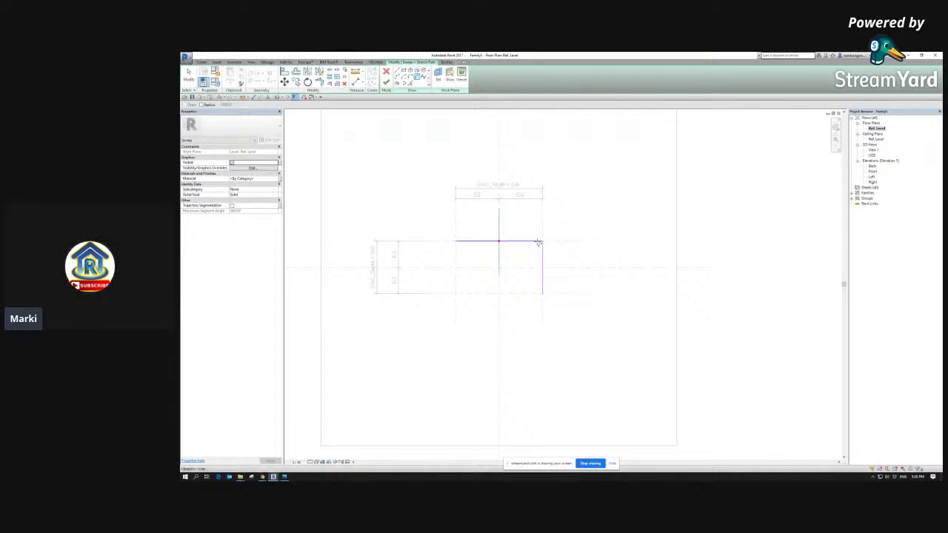
{"action": "left_click", "coordinate": [538, 242]}
{"action": "scroll", "coordinate": [537, 242], "scroll_direction": "up", "scroll_amount": 4}
{"action": "left_click", "coordinate": [538, 245]}
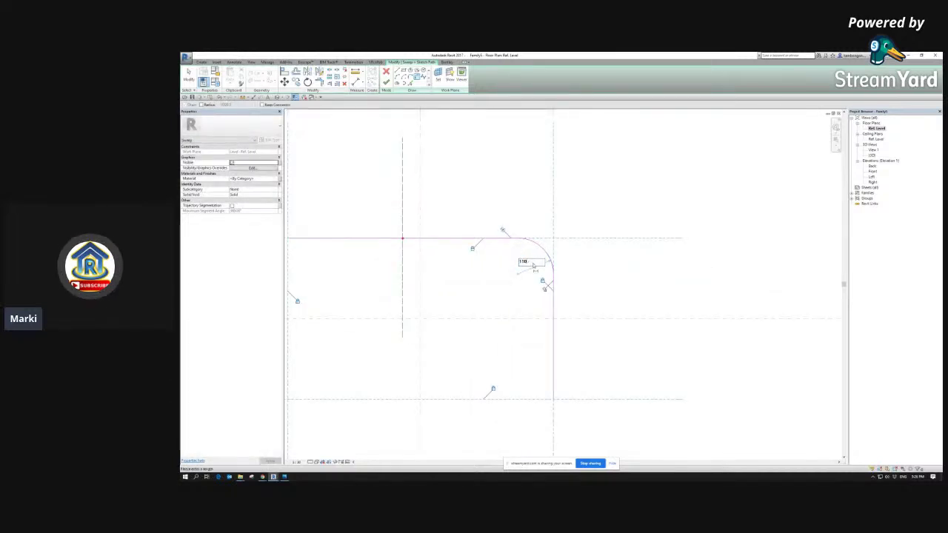
{"action": "key", "text": "Escape"}
{"action": "key", "text": "Escape"}
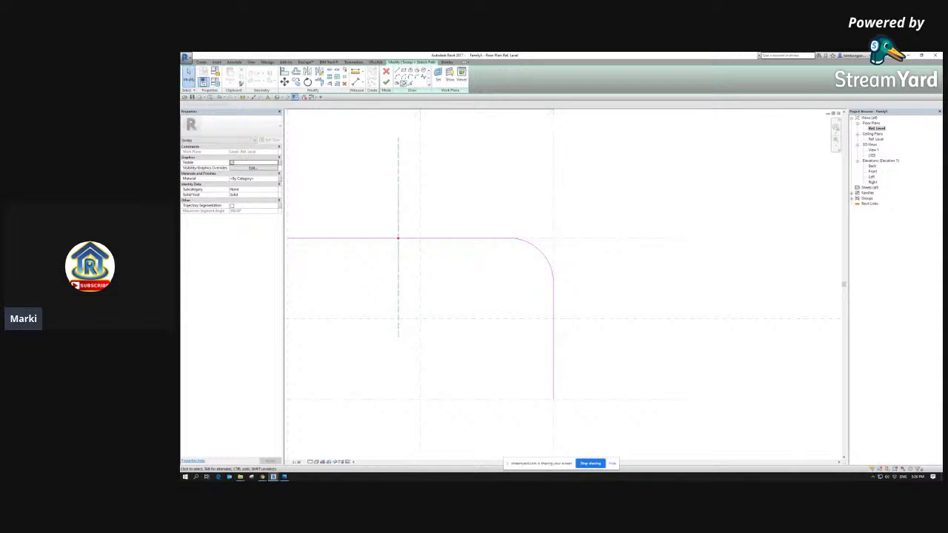
Step: Finish the path and sketch a circular sweep profile of 30 mm diameter at the path's profile plane origin in the Left elevation
{"action": "left_click", "coordinate": [385, 82]}
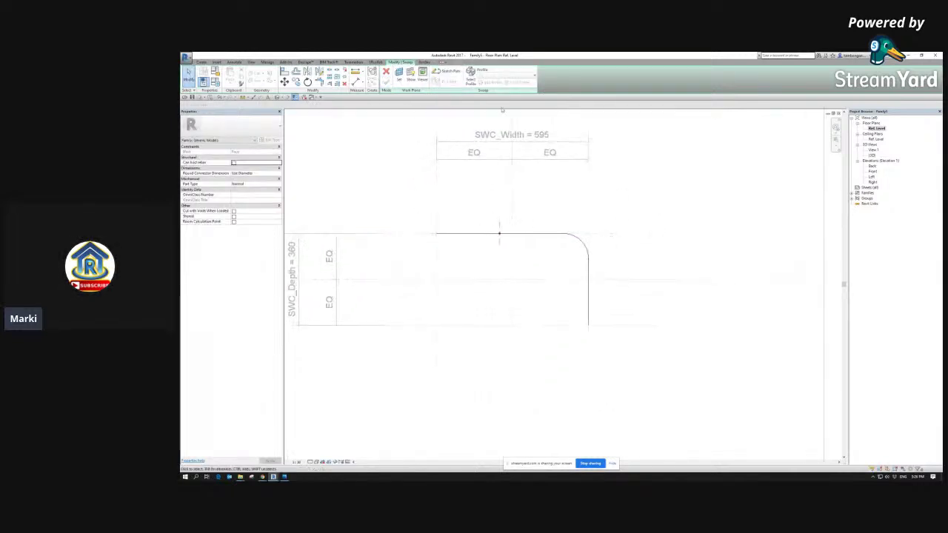
{"action": "left_click", "coordinate": [470, 75]}
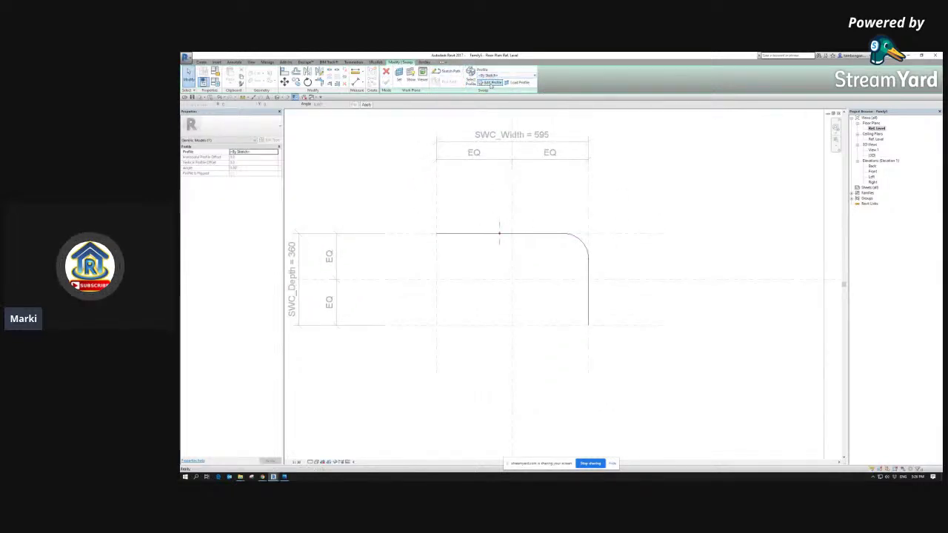
{"action": "left_click", "coordinate": [483, 82]}
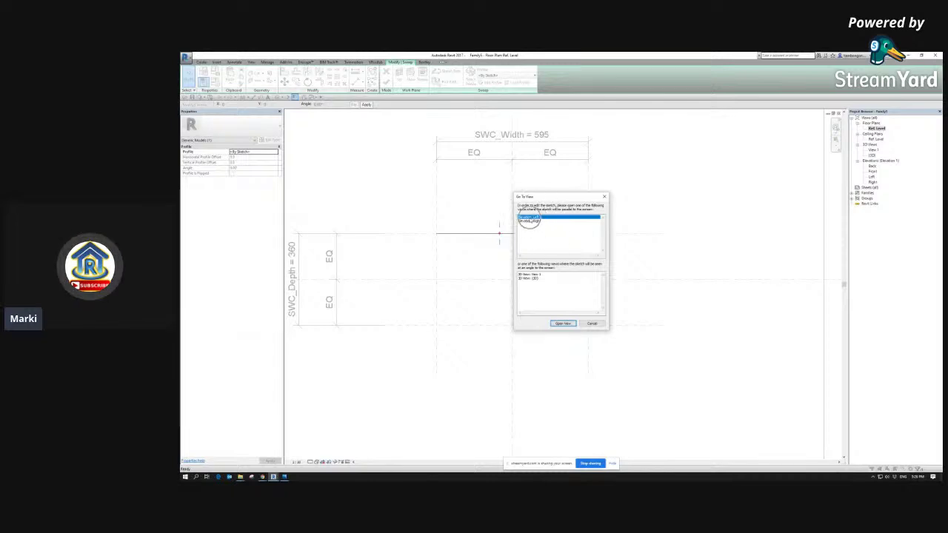
{"action": "left_click", "coordinate": [562, 323]}
{"action": "middle_click_drag", "start_coordinate": [555, 327], "coordinate": [548, 293]}
{"action": "scroll", "coordinate": [516, 344], "scroll_direction": "up", "scroll_amount": 7}
{"action": "scroll", "coordinate": [604, 313], "scroll_direction": "up", "scroll_amount": 4}
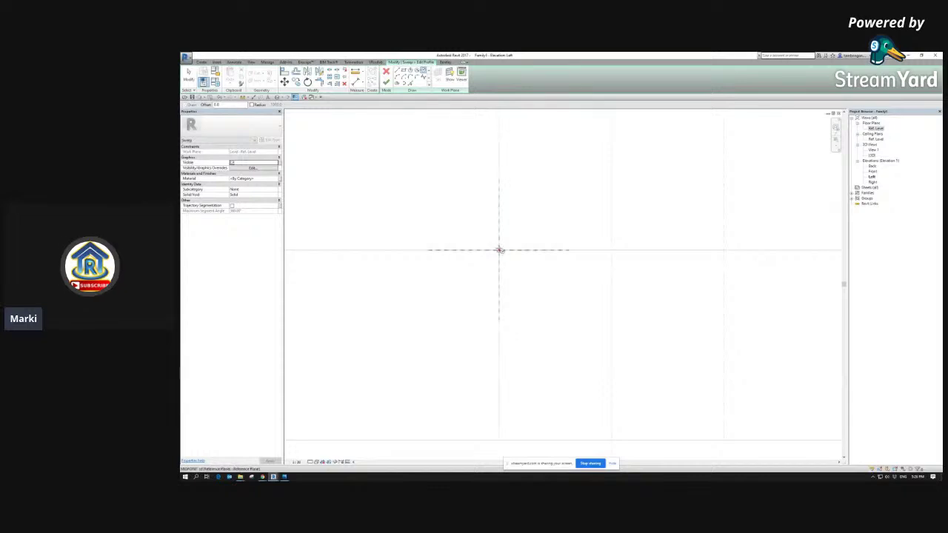
{"action": "left_click", "coordinate": [498, 249]}
{"action": "left_click", "coordinate": [508, 245]}
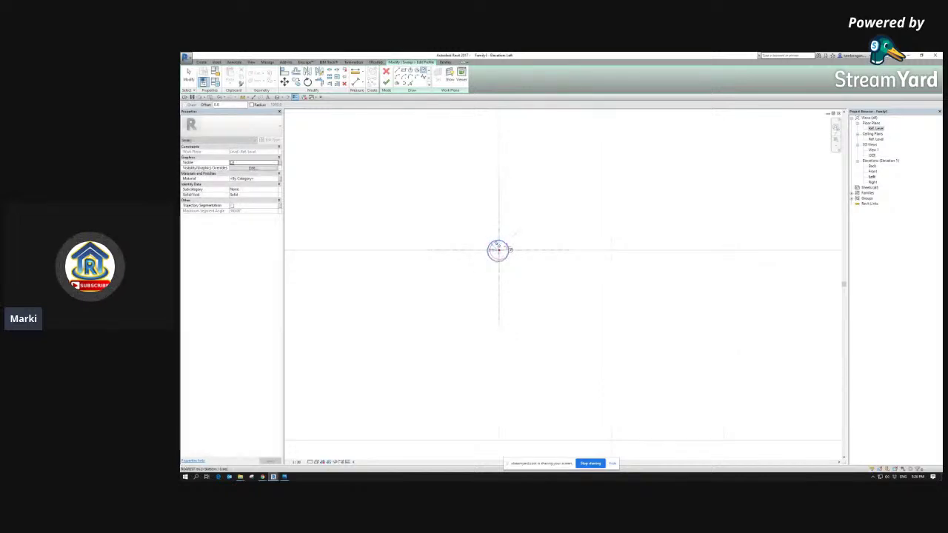
Step: Make the center mark of the profile circle visible
{"action": "scroll", "coordinate": [507, 246], "scroll_direction": "up", "scroll_amount": 2}
{"action": "key", "text": "Escape"}
{"action": "left_click", "coordinate": [485, 241]}
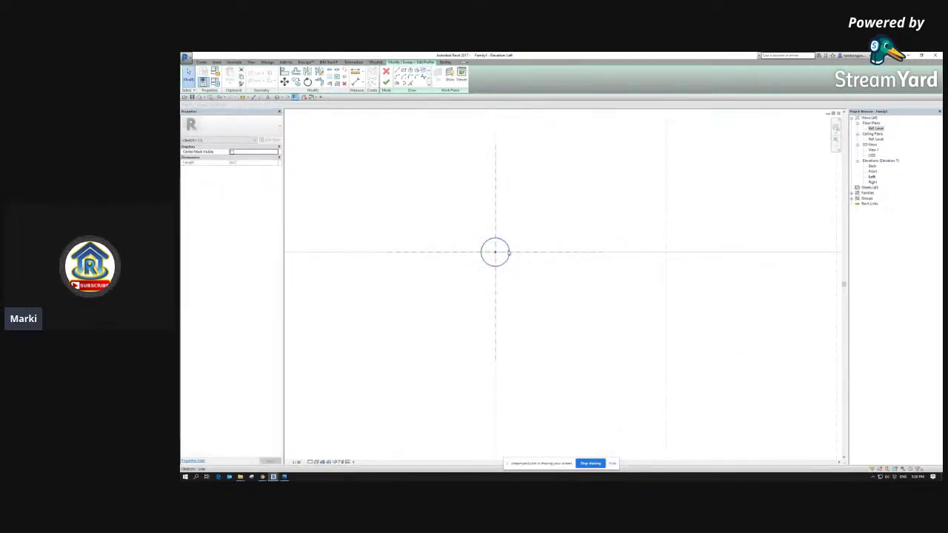
{"action": "key", "text": "Escape"}
{"action": "left_click", "coordinate": [505, 247]}
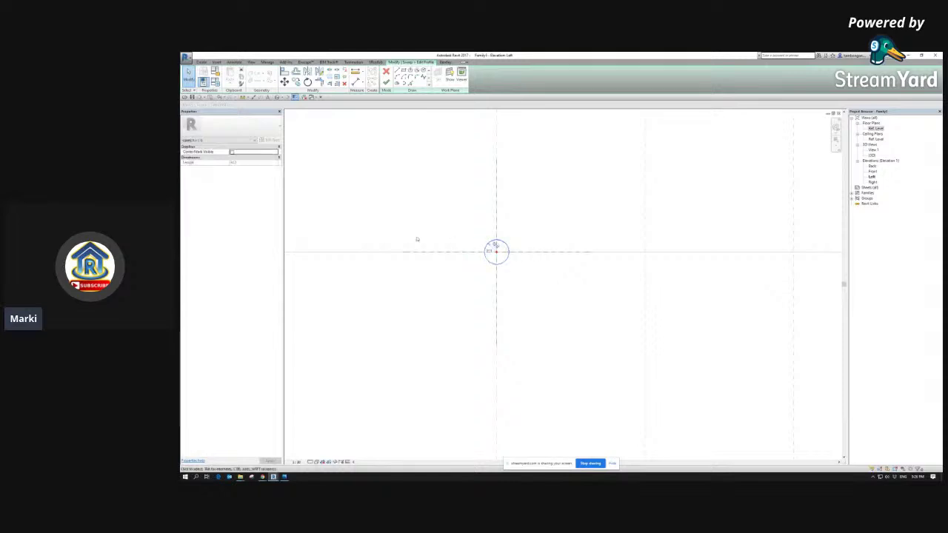
{"action": "left_click", "coordinate": [232, 153]}
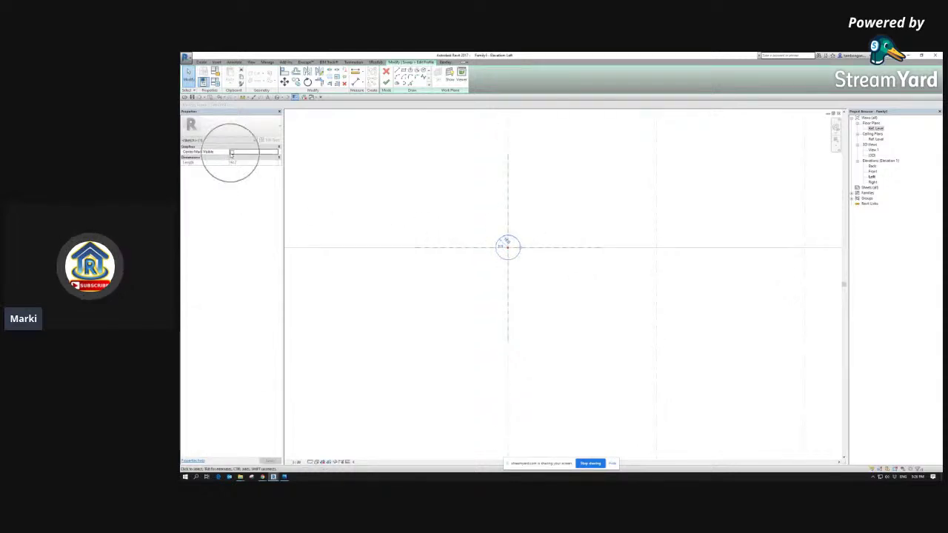
{"action": "left_click", "coordinate": [529, 304]}
Step: Align the profile circle's center to the vertical reference plane and the horizontal Ref. Level line
{"action": "key", "text": "a"}
{"action": "key", "text": "l"}
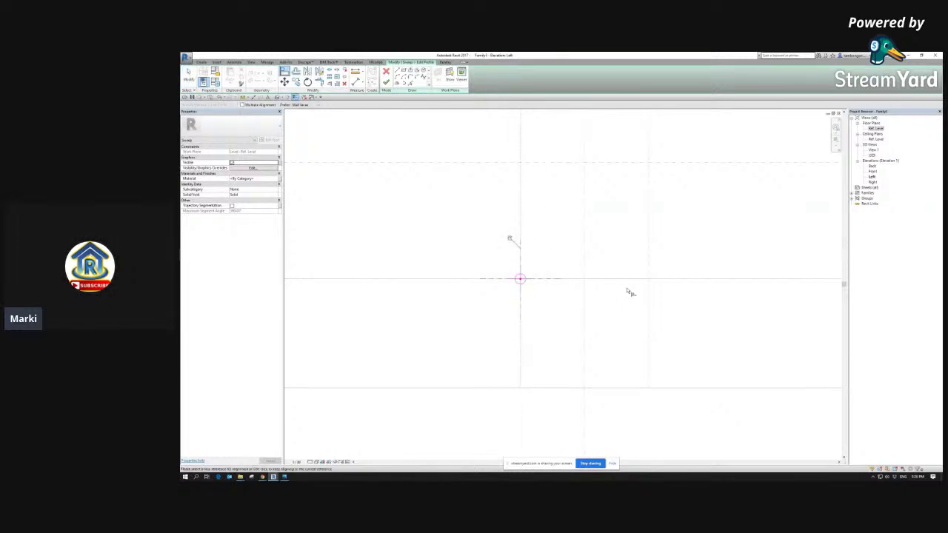
{"action": "key", "text": "Escape"}
{"action": "key", "text": "a"}
{"action": "key", "text": "l"}
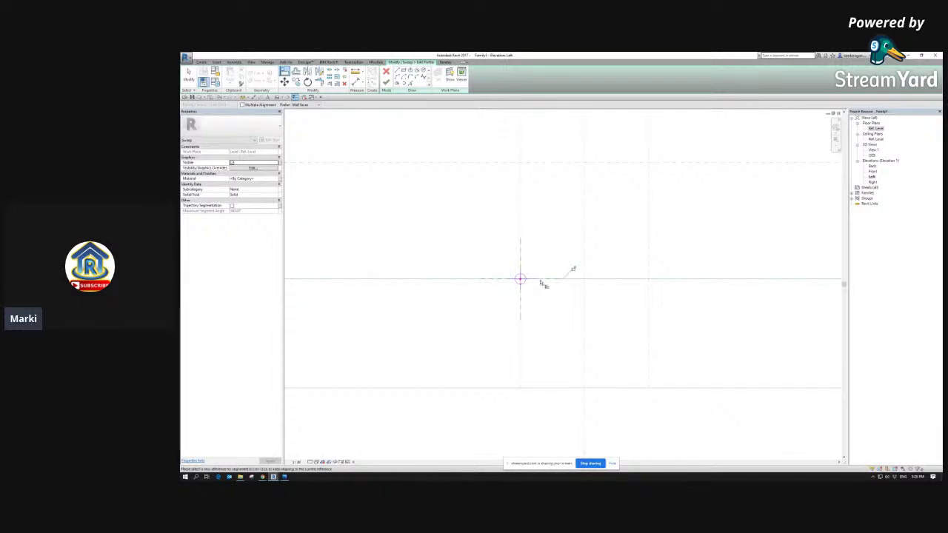
{"action": "key", "text": "Escape"}
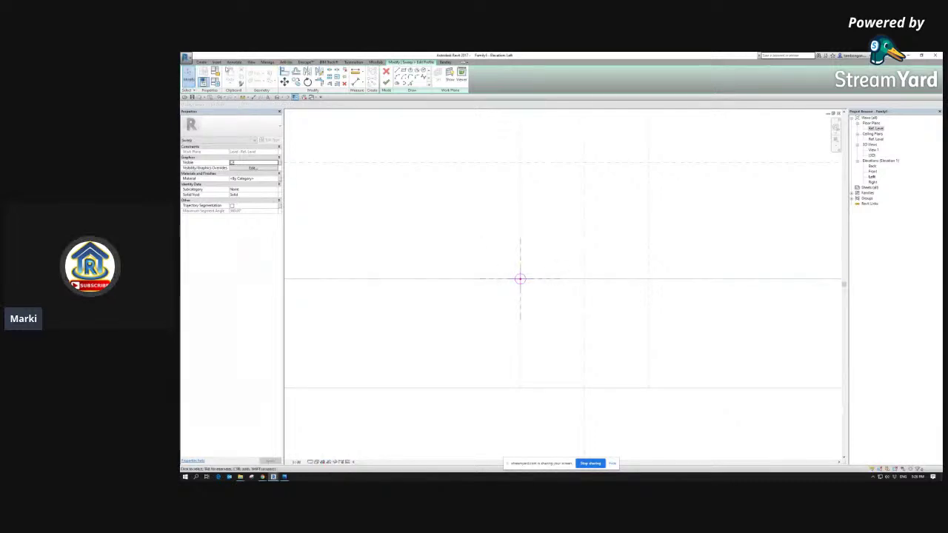
Step: Add a diameter dimension to the profile circle and label it with a new type parameter named Diameter
{"action": "left_click", "coordinate": [233, 61]}
{"action": "left_click", "coordinate": [245, 72]}
{"action": "left_click", "coordinate": [520, 278]}
{"action": "left_click", "coordinate": [527, 256]}
{"action": "left_click", "coordinate": [524, 260]}
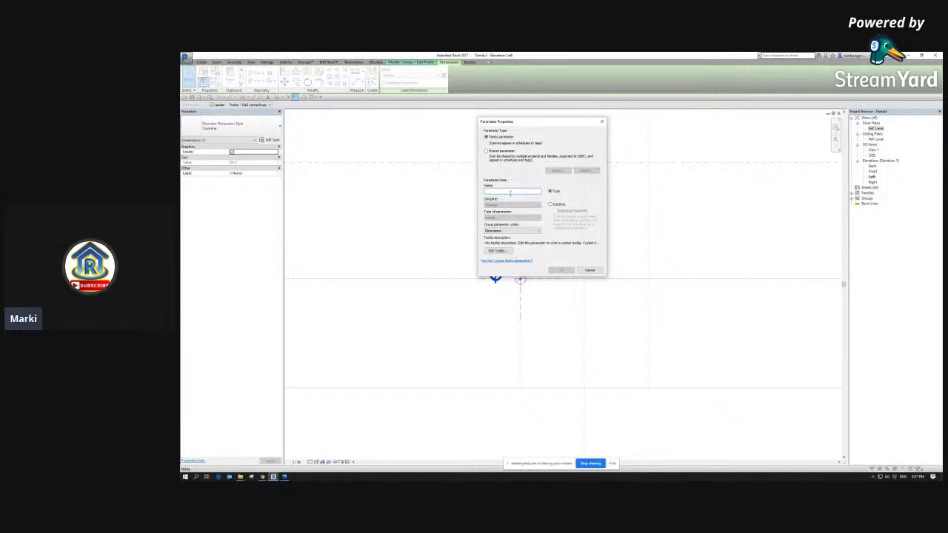
{"action": "type", "text": "Diameter"}
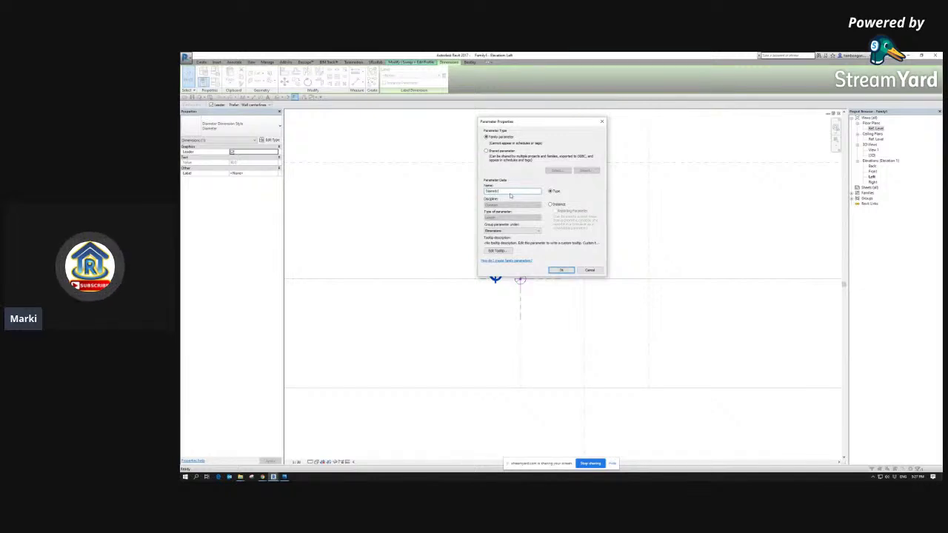
{"action": "left_click", "coordinate": [560, 271]}
{"action": "key", "text": "Escape"}
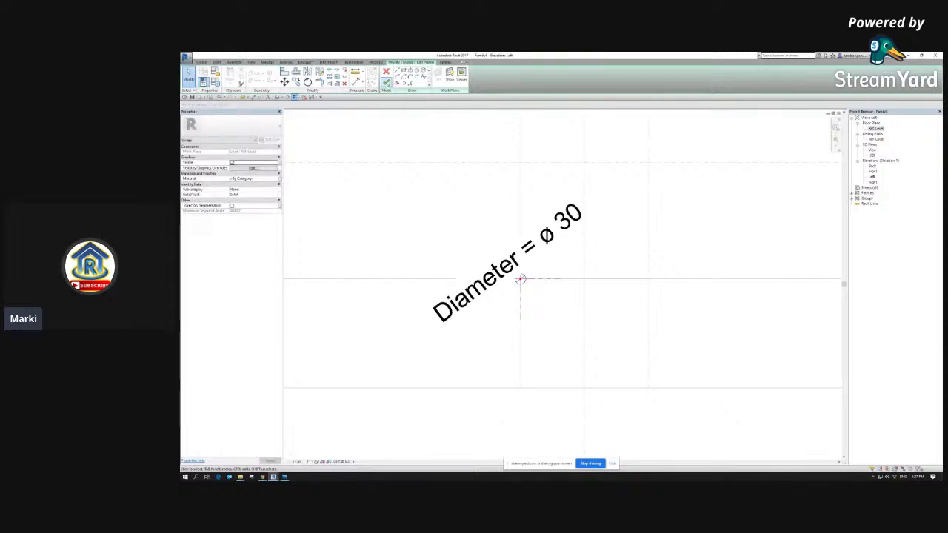
Step: Finish the profile and the sweep, and show the bent pipe in the 3D view
{"action": "left_click", "coordinate": [385, 82]}
{"action": "left_click", "coordinate": [386, 82]}
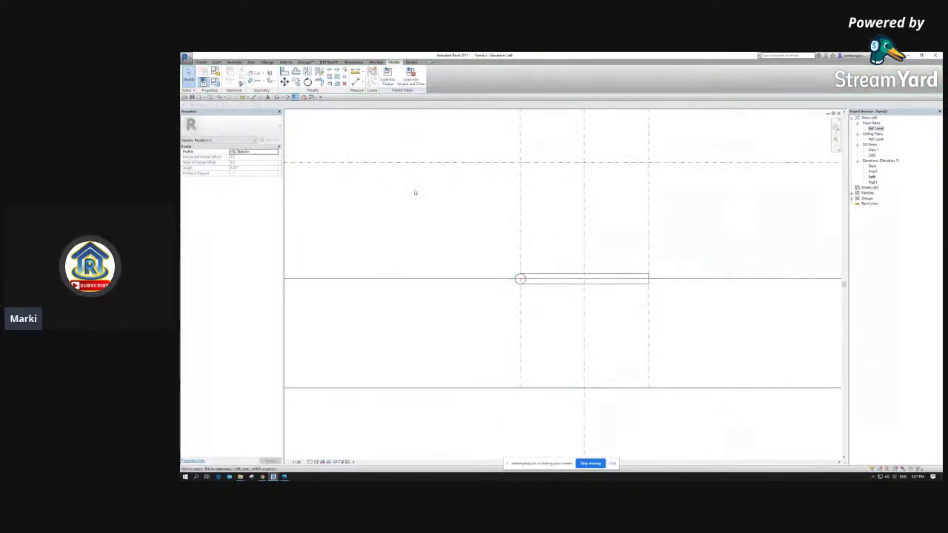
{"action": "left_click", "coordinate": [303, 97]}
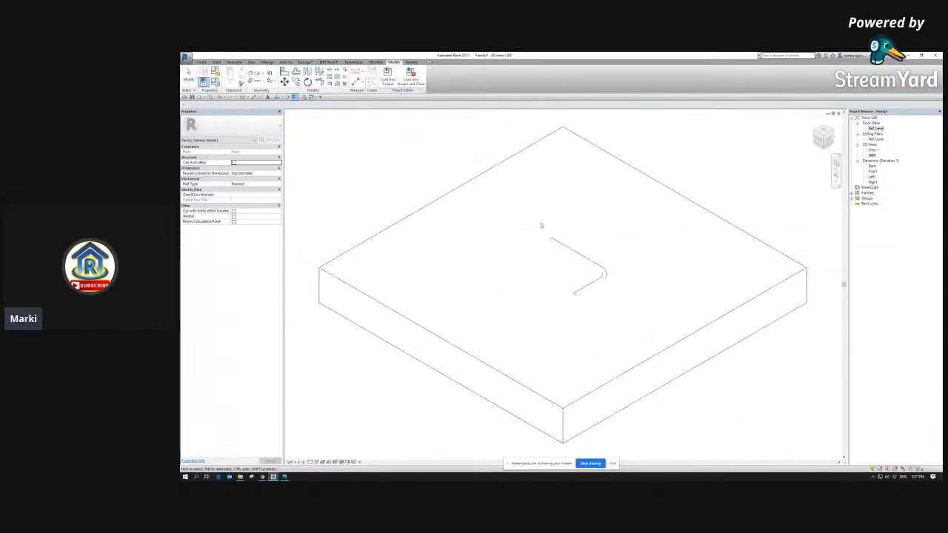
{"action": "scroll", "coordinate": [596, 283], "scroll_direction": "up", "scroll_amount": 1}
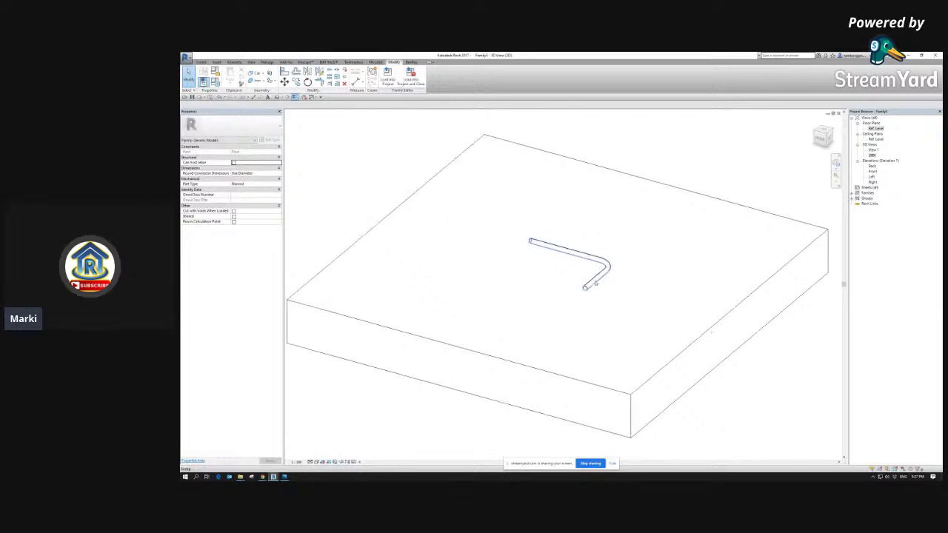
Step: Associate the sweep's material with the existing SWC material family parameter
{"action": "left_click", "coordinate": [594, 283]}
{"action": "scroll", "coordinate": [594, 285], "scroll_direction": "up", "scroll_amount": 3}
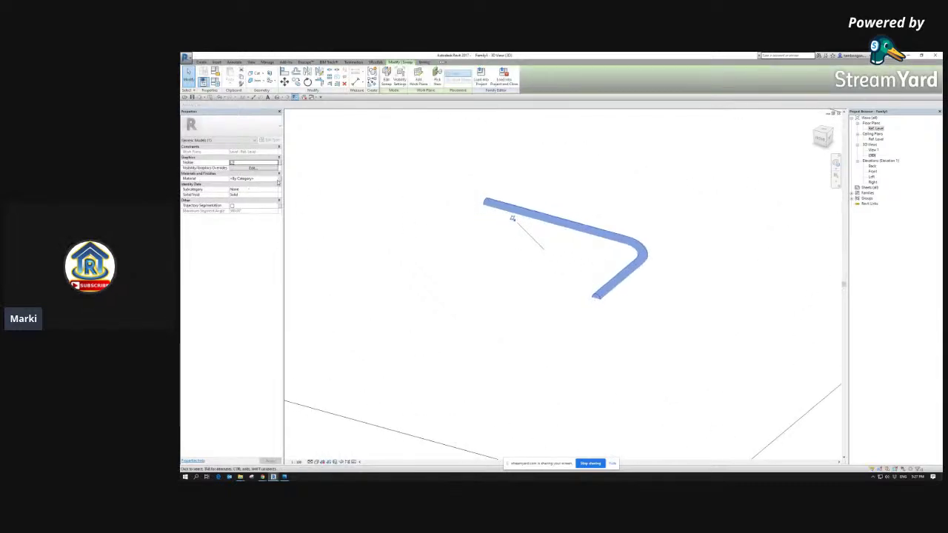
{"action": "left_click", "coordinate": [280, 179]}
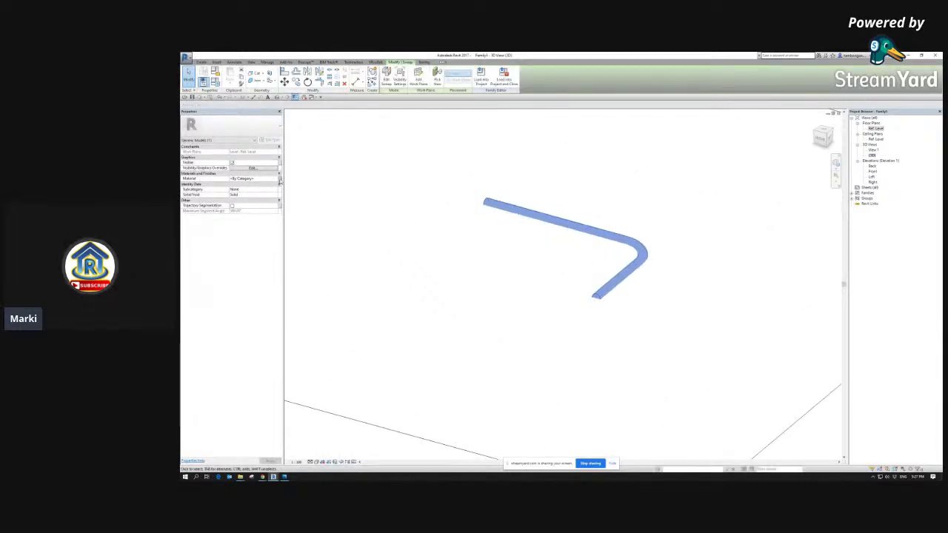
{"action": "left_click", "coordinate": [584, 191]}
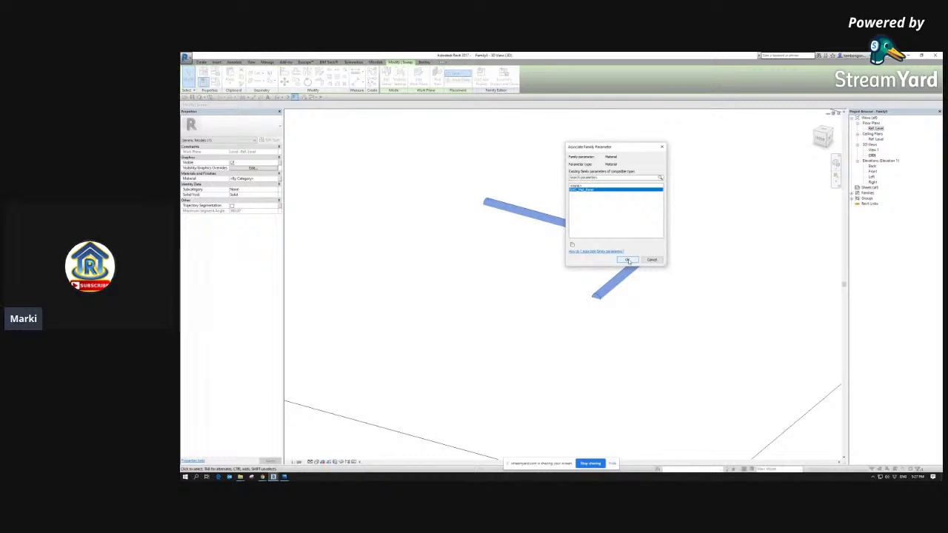
{"action": "left_click", "coordinate": [627, 260]}
{"action": "mouse_move", "coordinate": [533, 237]}
{"action": "middle_mouse_down", "text": "shift"}
{"action": "mouse_move", "coordinate": [507, 235]}
{"action": "mouse_move", "coordinate": [509, 244]}
{"action": "middle_mouse_up", "text": "shift"}
{"action": "left_click", "coordinate": [396, 146]}
Step: Return to the Ref. Level floor plan with the bent pipe and its reference planes in view
{"action": "scroll", "coordinate": [565, 252], "scroll_direction": "down", "scroll_amount": 1}
{"action": "key", "text": "ctrl"}
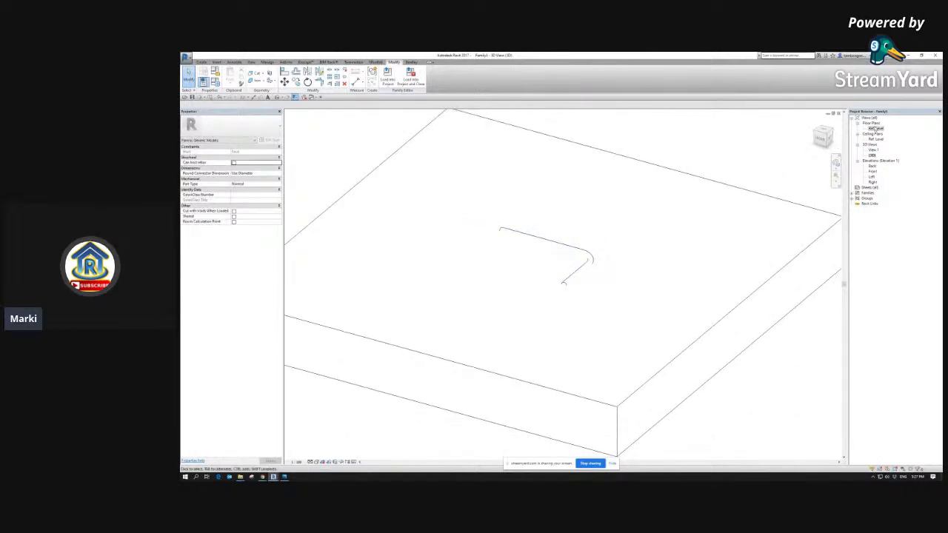
{"action": "double_click", "coordinate": [874, 128]}
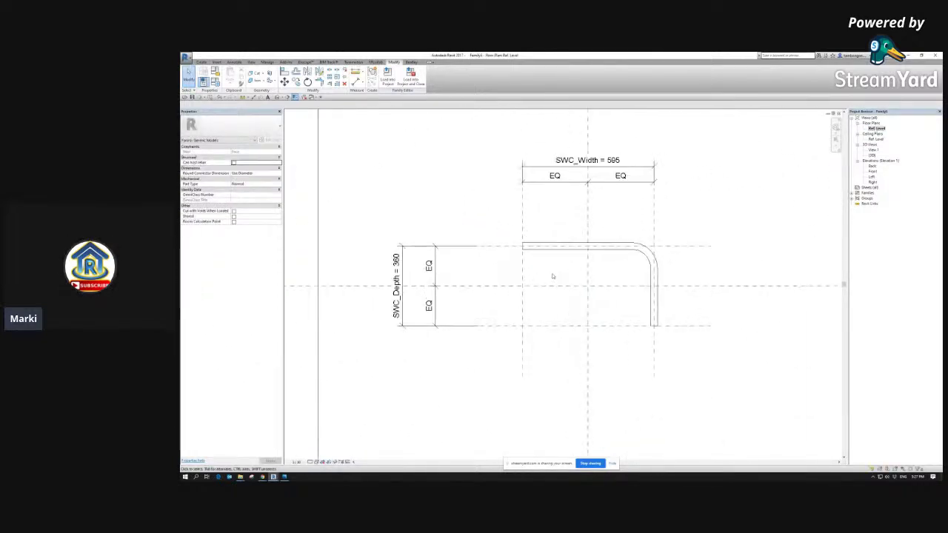
{"action": "middle_click_drag", "start_coordinate": [552, 277], "coordinate": [542, 280]}
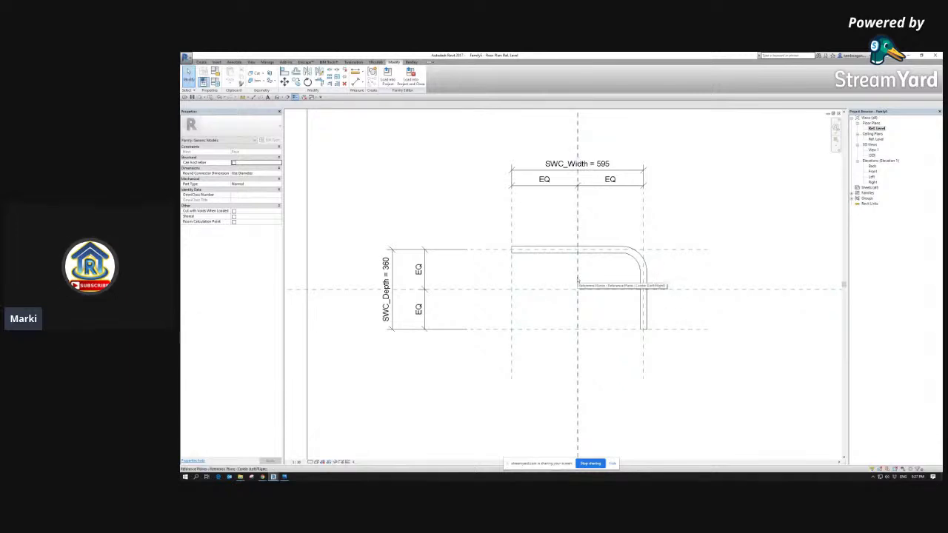
Step: Examine whether the Center (Left/Right) and Center (Front/Back) reference planes define the family origin, and compare their intersection with the pipe's open end
{"action": "left_click", "coordinate": [577, 280]}
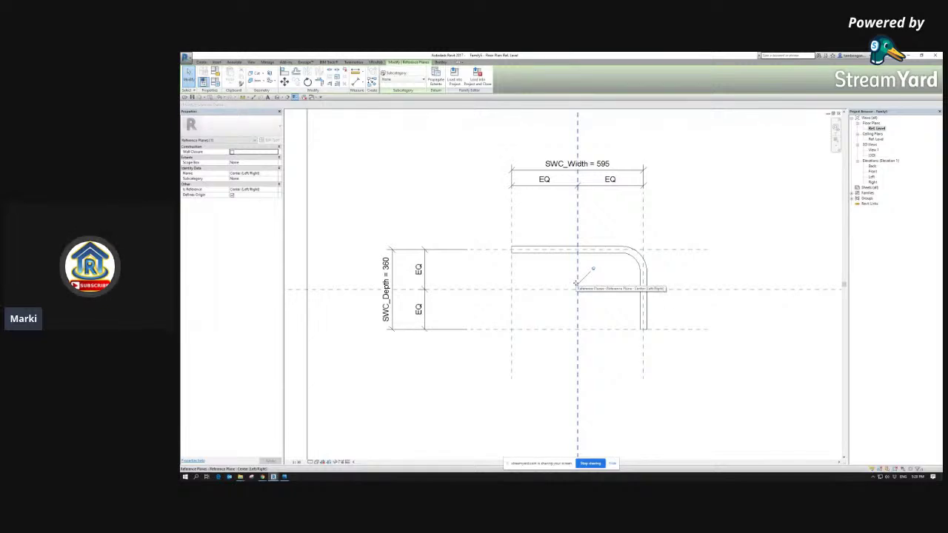
{"action": "left_click", "coordinate": [231, 196]}
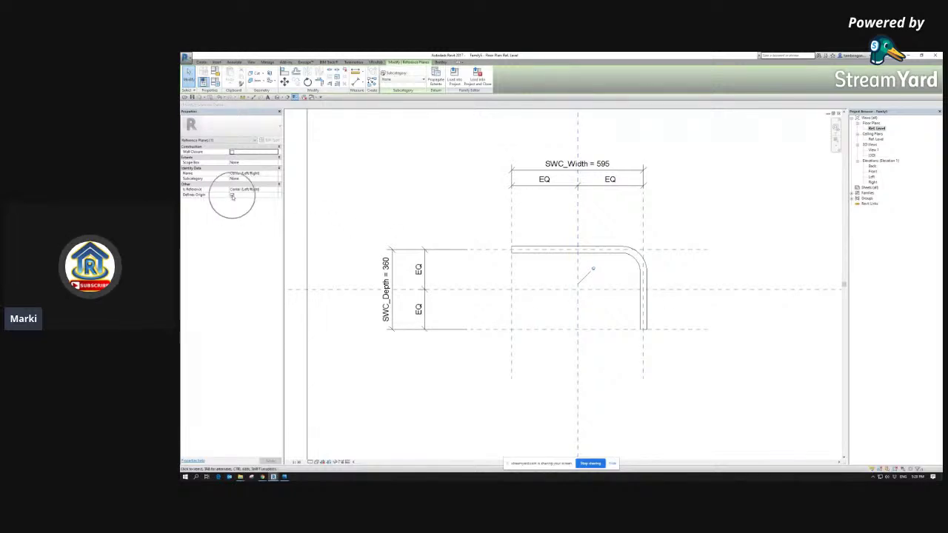
{"action": "left_click", "coordinate": [593, 288]}
{"action": "key", "text": "ctrl"}
{"action": "key", "text": "ctrl"}
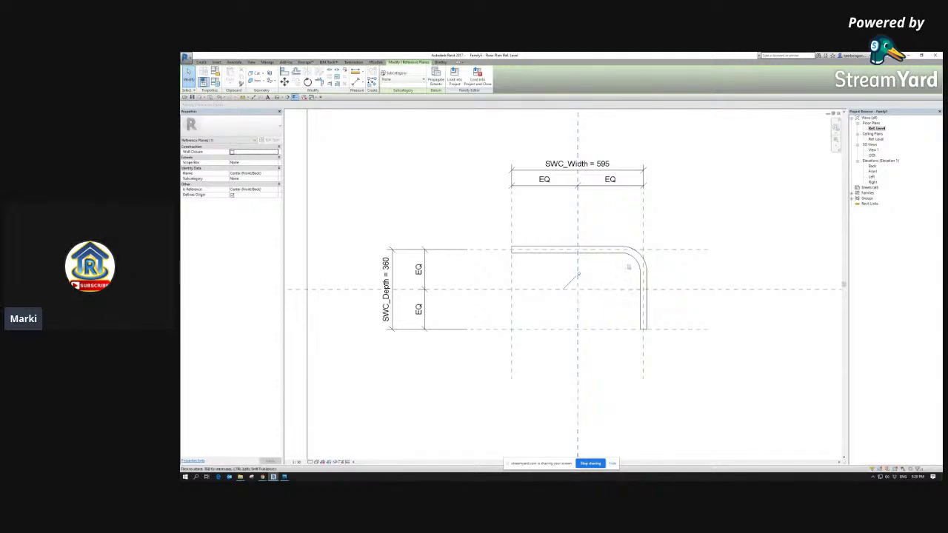
{"action": "left_click", "coordinate": [701, 212]}
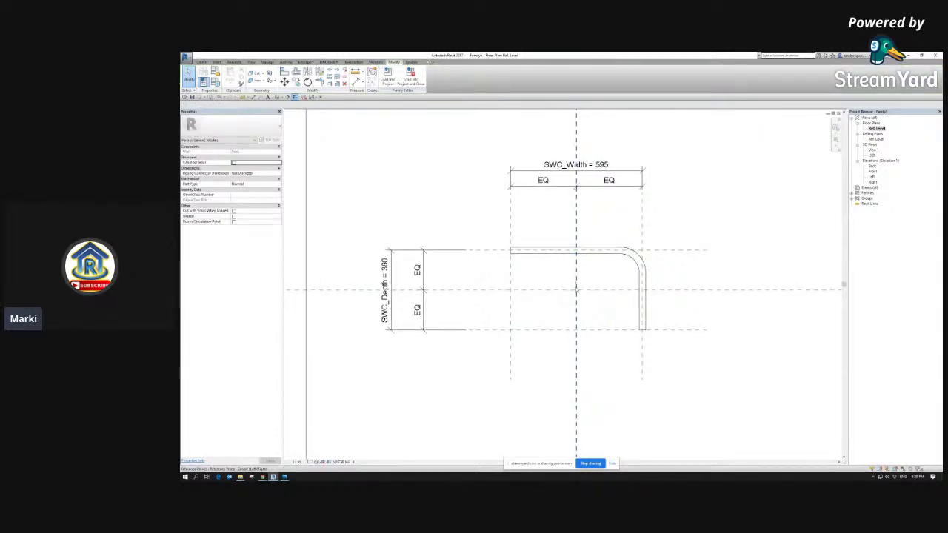
{"action": "left_click", "coordinate": [576, 293]}
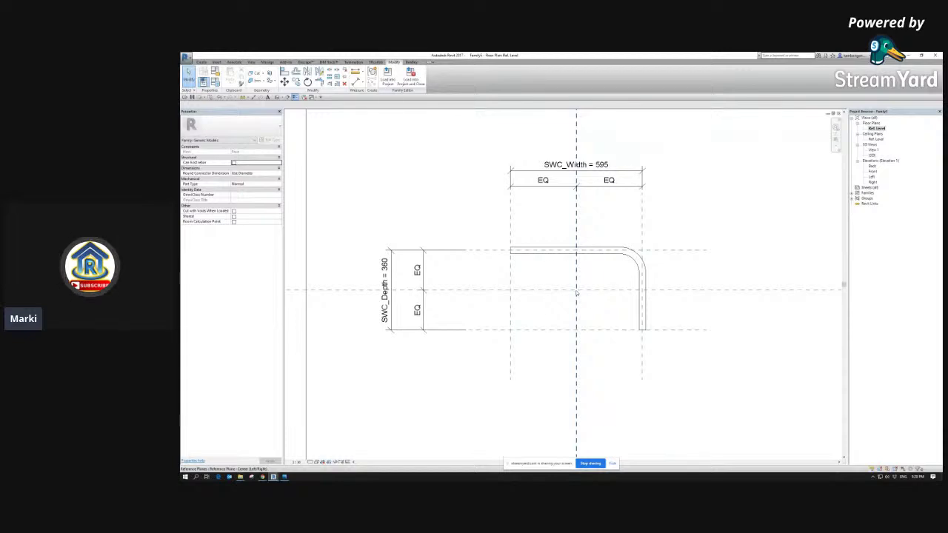
{"action": "left_click", "coordinate": [576, 293]}
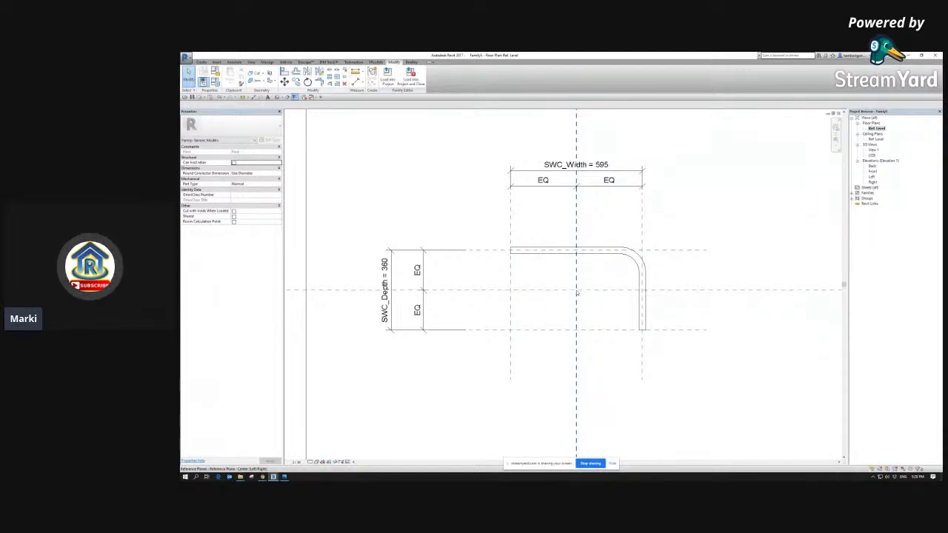
{"action": "left_click", "coordinate": [512, 251]}
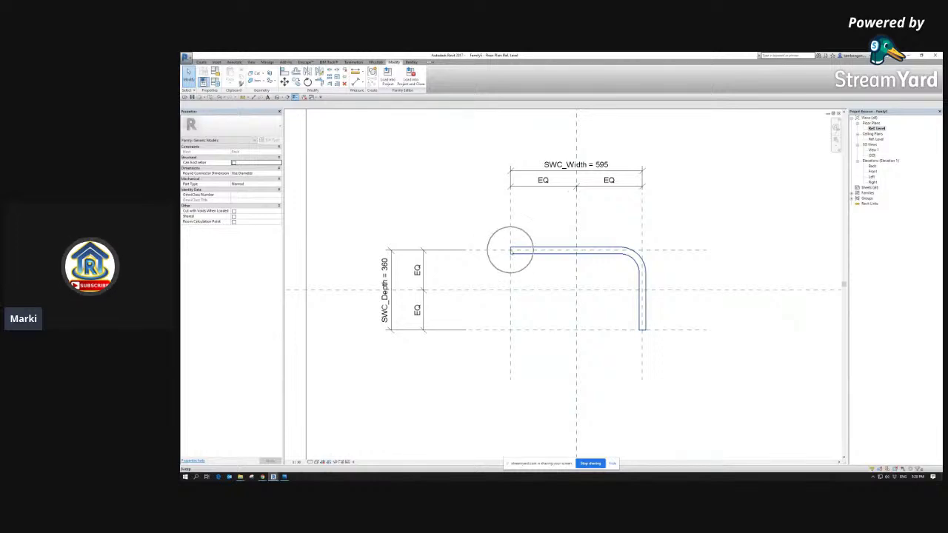
{"action": "left_click", "coordinate": [511, 252]}
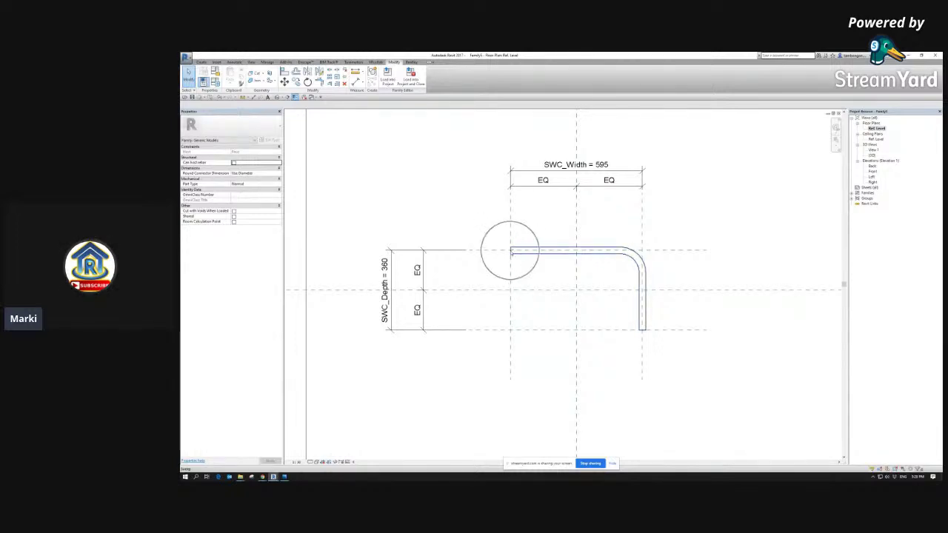
Step: Turn on Defines Origin for the SWC_Left and SWC_Back reference planes so the family origin sits at the pipe's end
{"action": "left_click", "coordinate": [511, 235]}
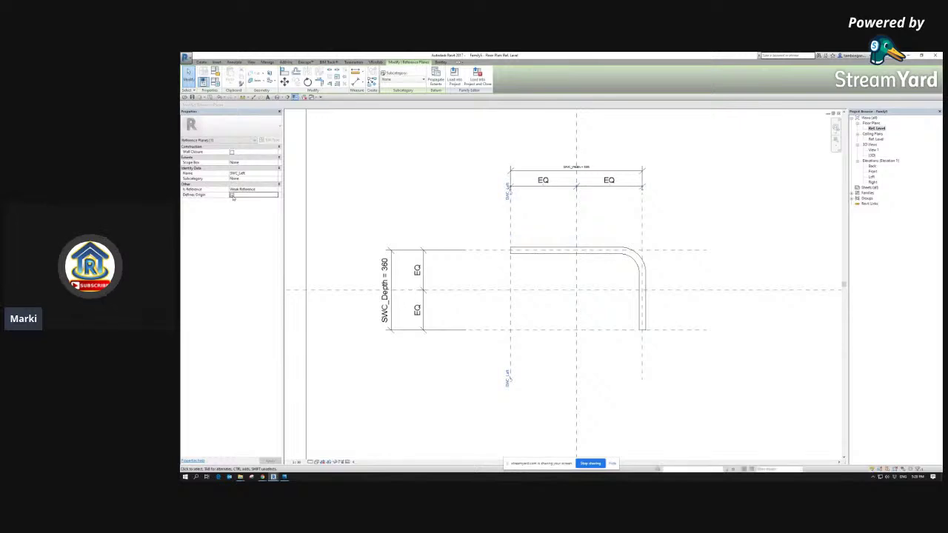
{"action": "left_click", "coordinate": [427, 216]}
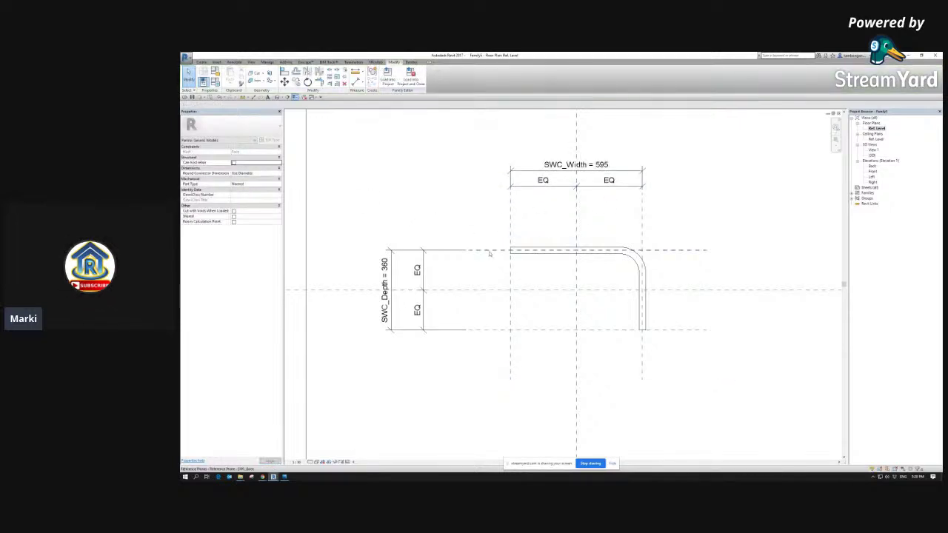
{"action": "left_click", "coordinate": [485, 250]}
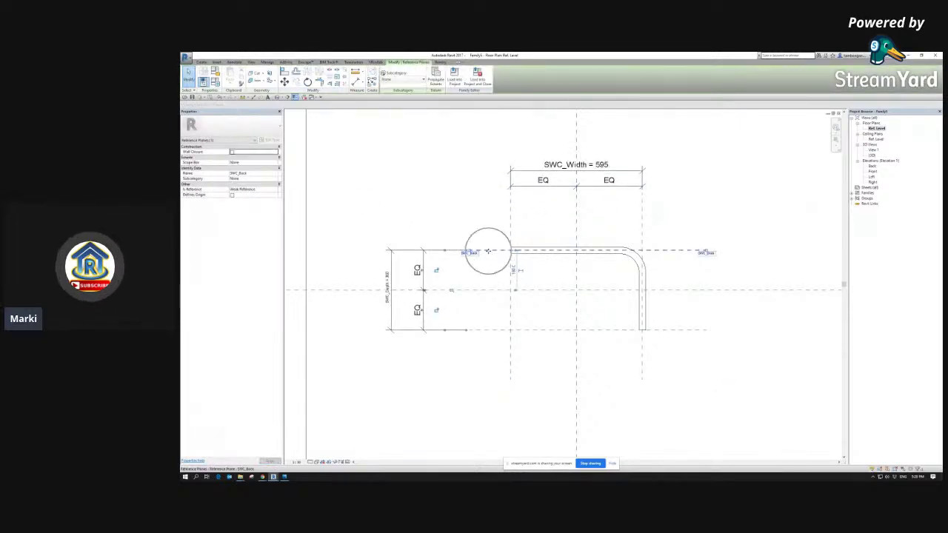
{"action": "left_click", "coordinate": [232, 196]}
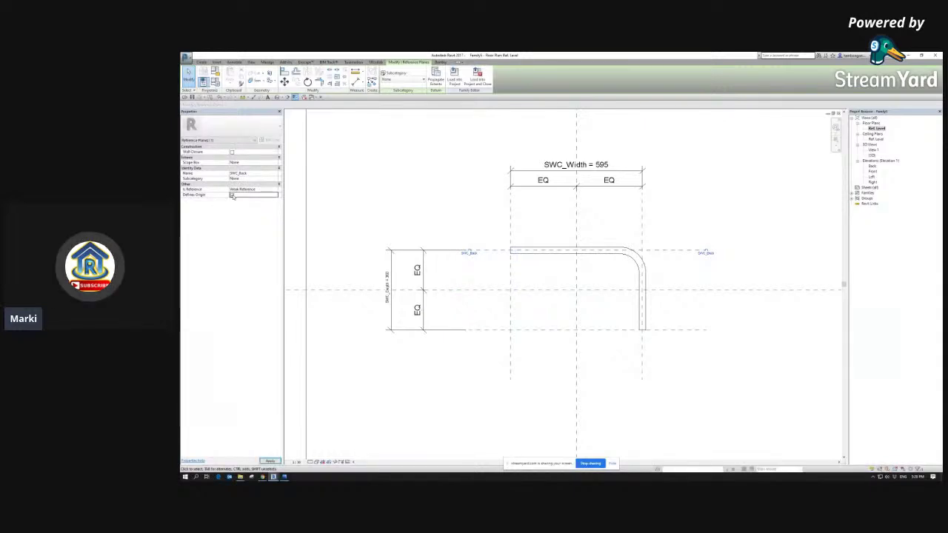
{"action": "left_click", "coordinate": [546, 222]}
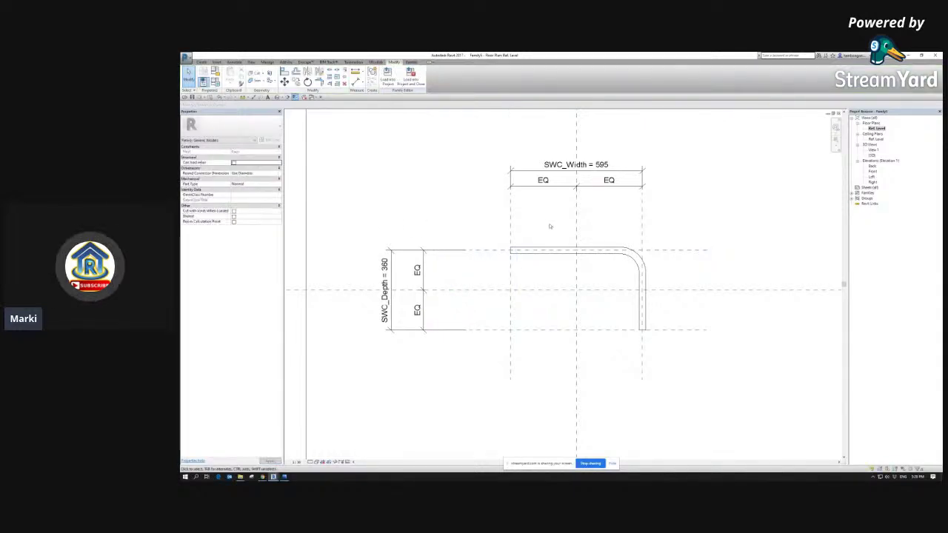
Step: Check the Defines Origin setting of the SWC_Left plane against the Center (Left/Right) plane
{"action": "left_click", "coordinate": [510, 224]}
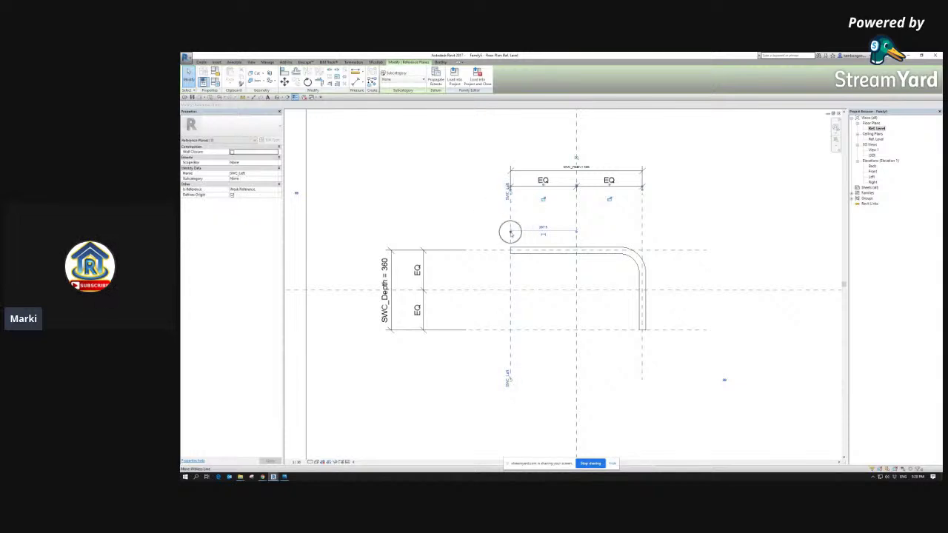
{"action": "left_click", "coordinate": [509, 251]}
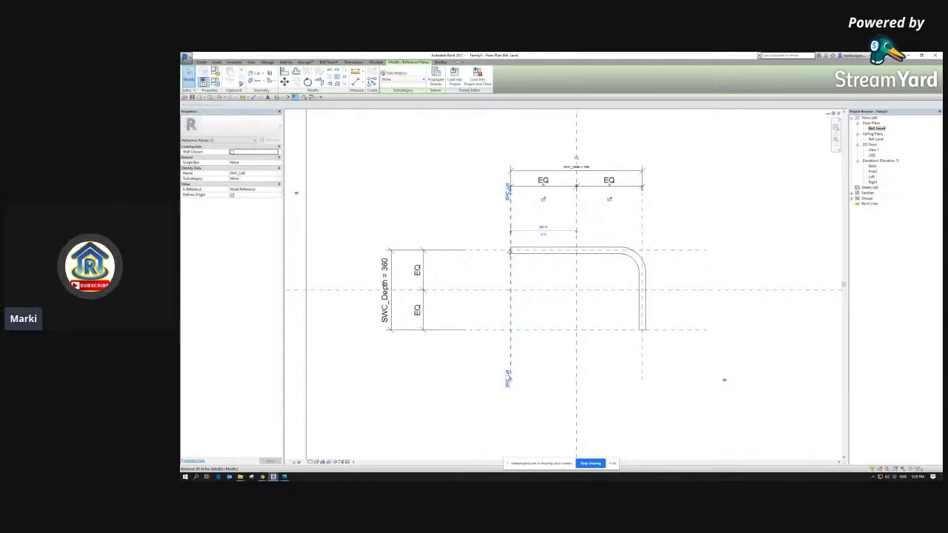
{"action": "left_click", "coordinate": [524, 271]}
{"action": "left_click", "coordinate": [577, 270]}
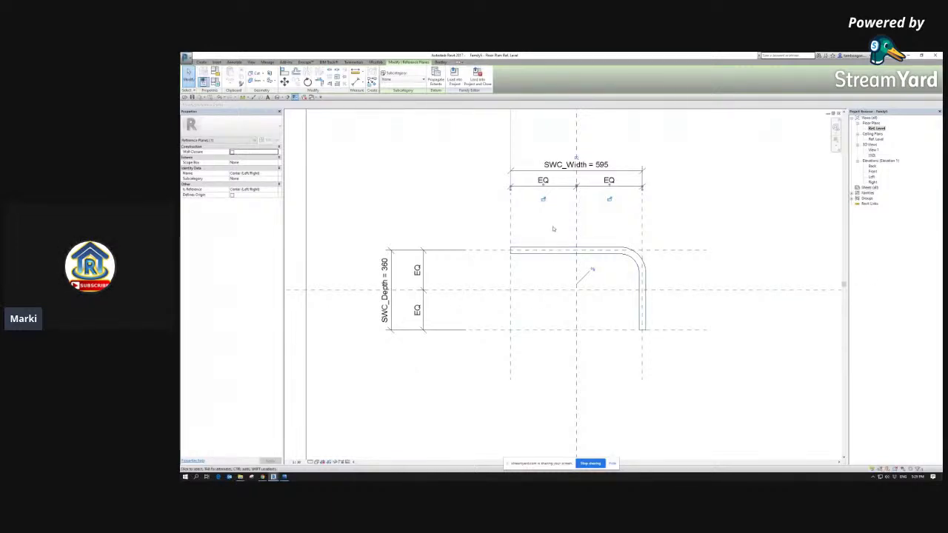
{"action": "left_click", "coordinate": [580, 288]}
{"action": "middle_click_drag", "start_coordinate": [477, 265], "coordinate": [478, 270]}
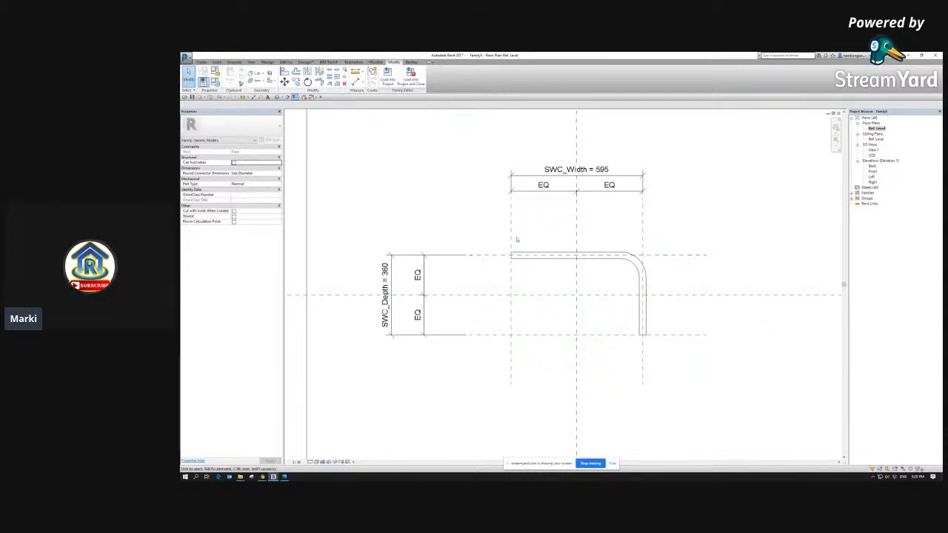
{"action": "left_click", "coordinate": [511, 242]}
{"action": "key", "text": "ctrl"}
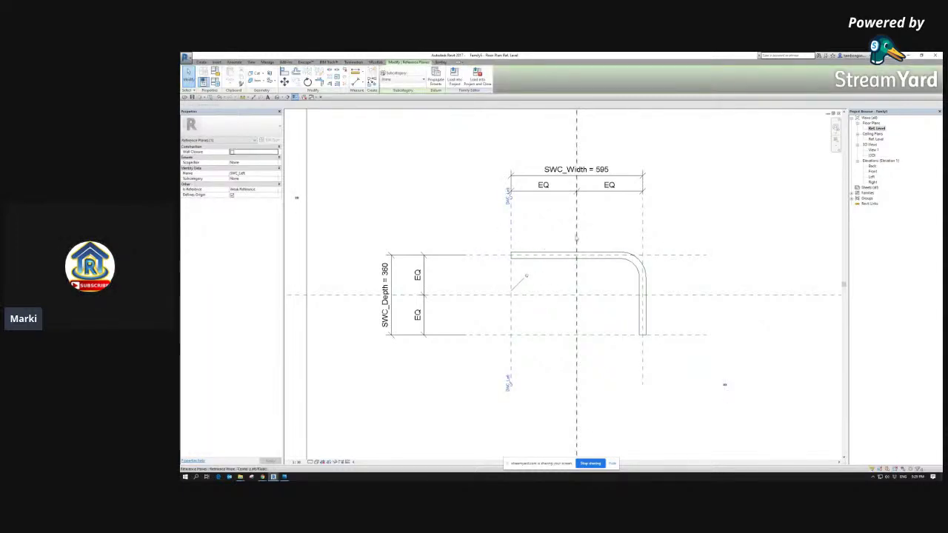
{"action": "key", "text": "ctrl"}
{"action": "left_click", "coordinate": [577, 273]}
{"action": "key", "text": "ctrl"}
{"action": "key", "text": "ctrl"}
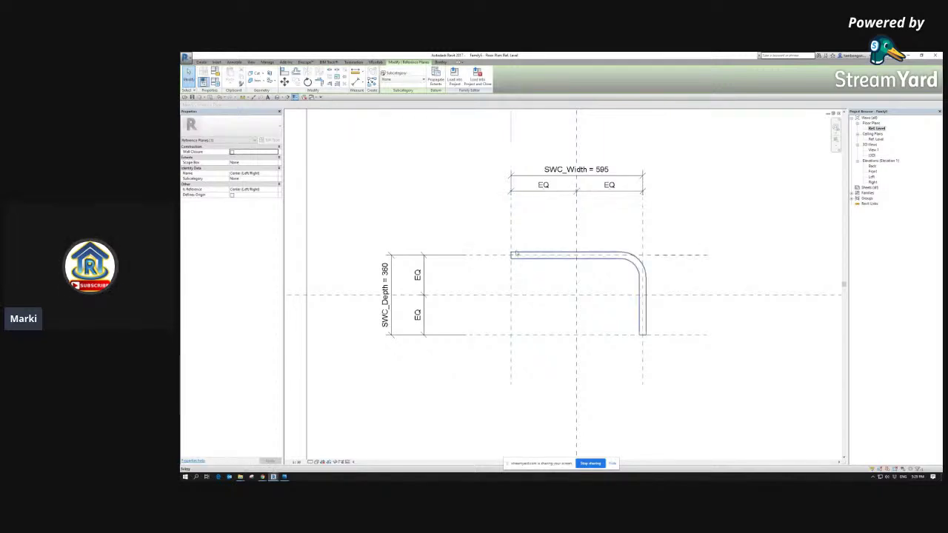
Step: Check the Defines Origin setting of the SWC_Back and Center (Front/Back) planes, and recheck the SWC_Left plane
{"action": "left_click", "coordinate": [518, 248]}
{"action": "left_click", "coordinate": [495, 256]}
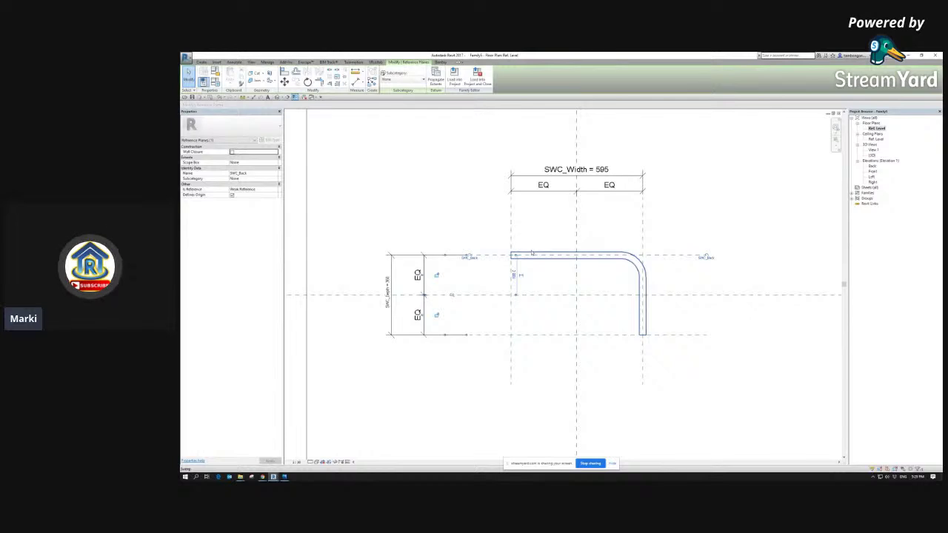
{"action": "left_click", "coordinate": [549, 295]}
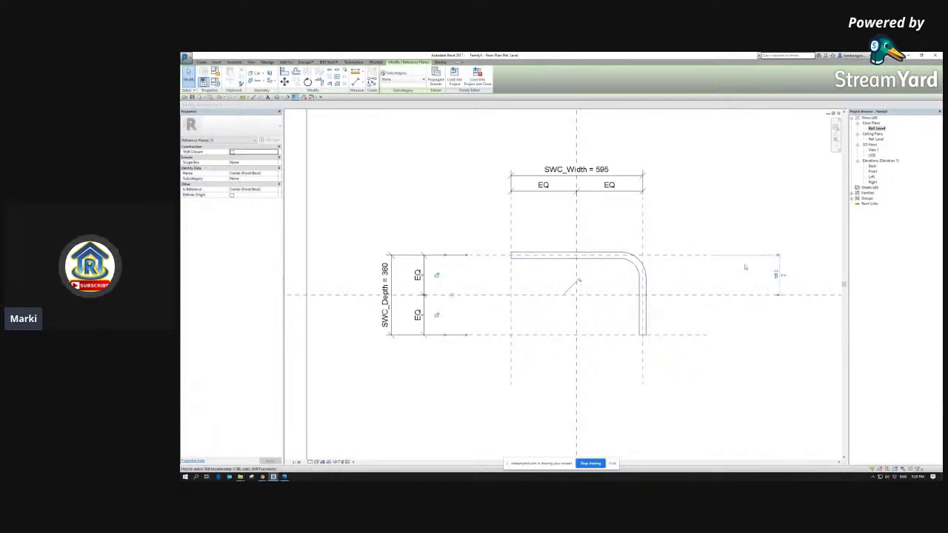
{"action": "left_click", "coordinate": [736, 216]}
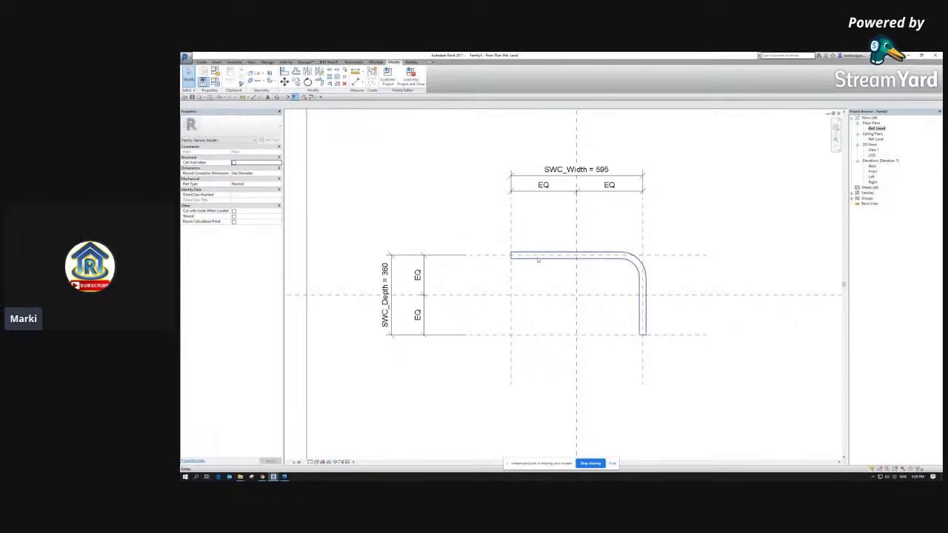
{"action": "key", "text": "ctrl"}
{"action": "key", "text": "ctrl"}
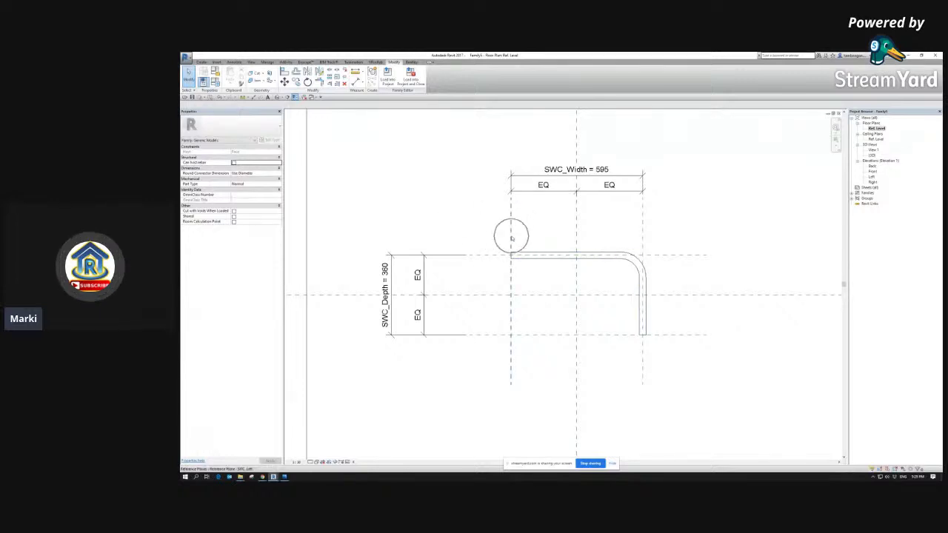
{"action": "left_click", "coordinate": [510, 250]}
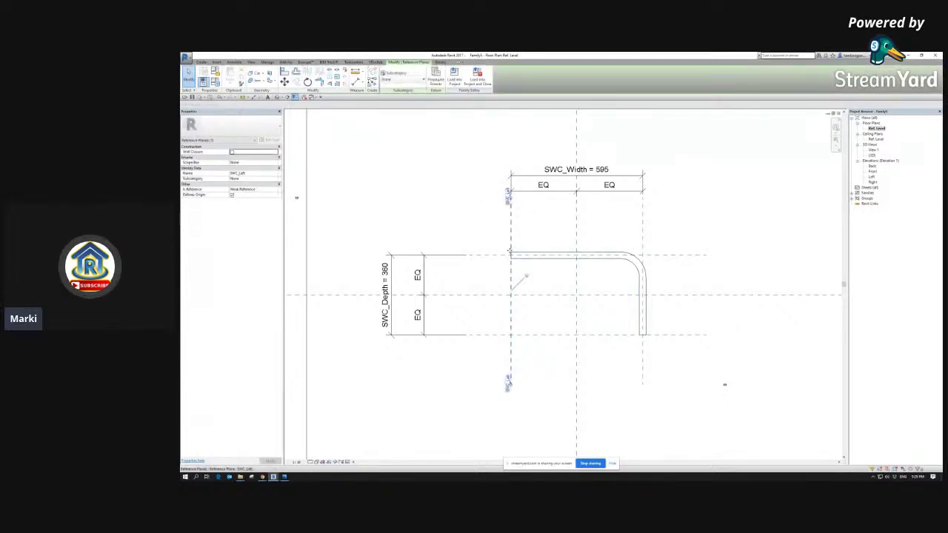
{"action": "key", "text": "ctrl"}
{"action": "left_click", "coordinate": [456, 214]}
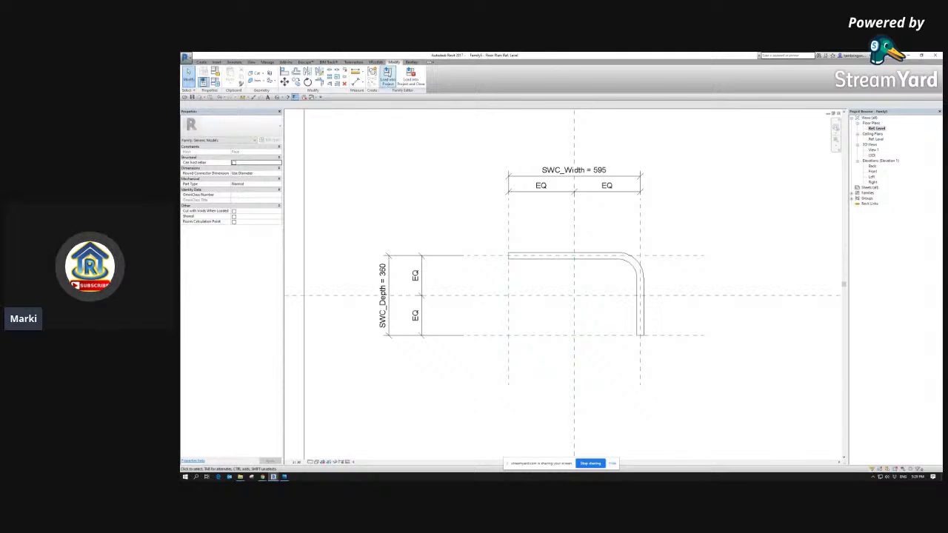
Step: Load the bent pipe family into the open Family4 and cancel its placement in the Left elevation
{"action": "key", "text": "ctrl"}
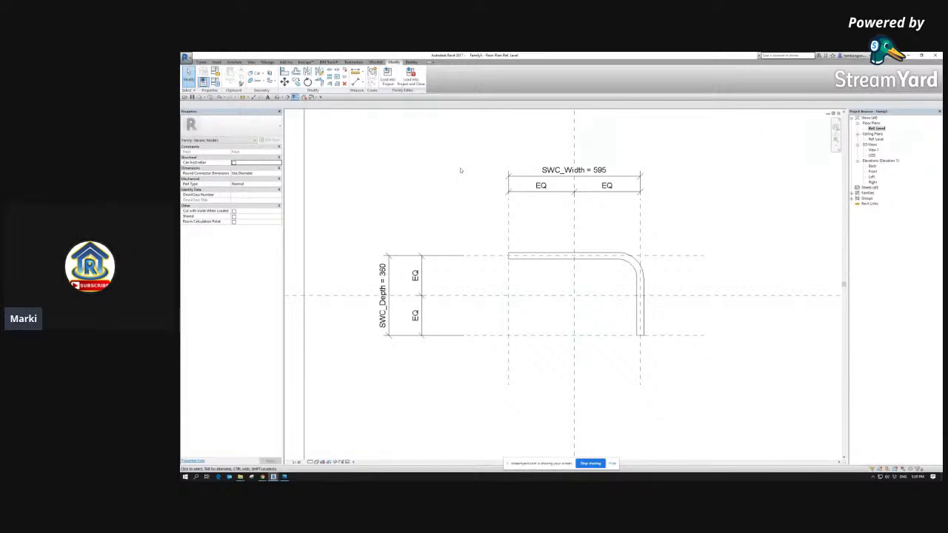
{"action": "middle_click_drag", "start_coordinate": [469, 170], "coordinate": [459, 180]}
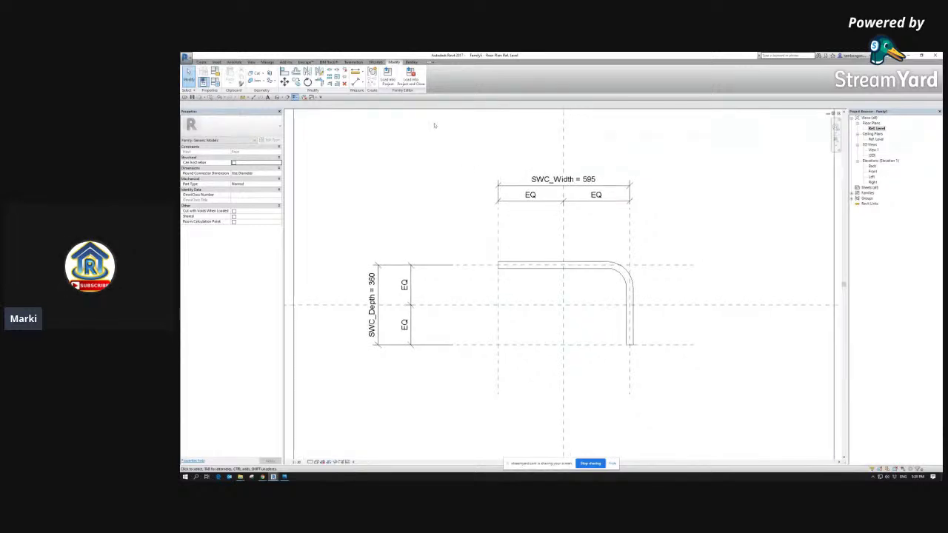
{"action": "left_click", "coordinate": [387, 77]}
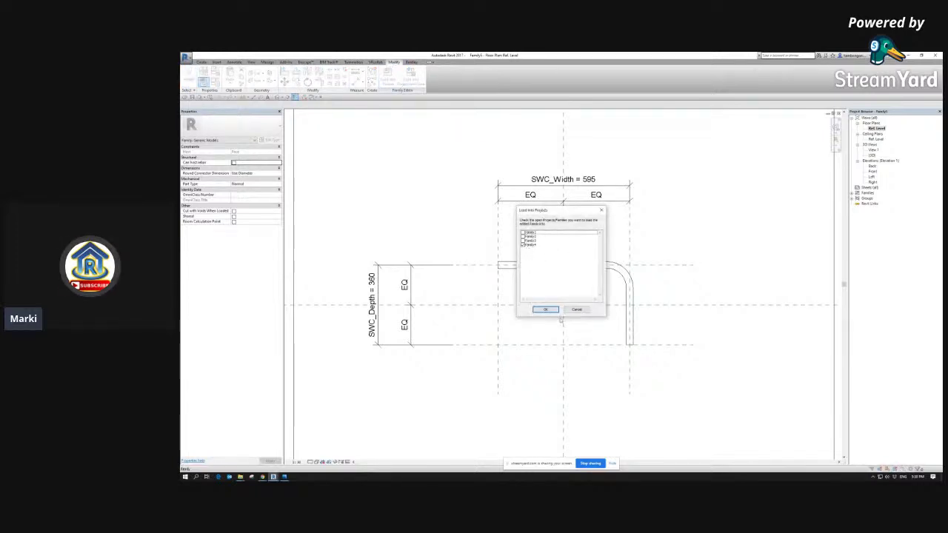
{"action": "left_click", "coordinate": [545, 309]}
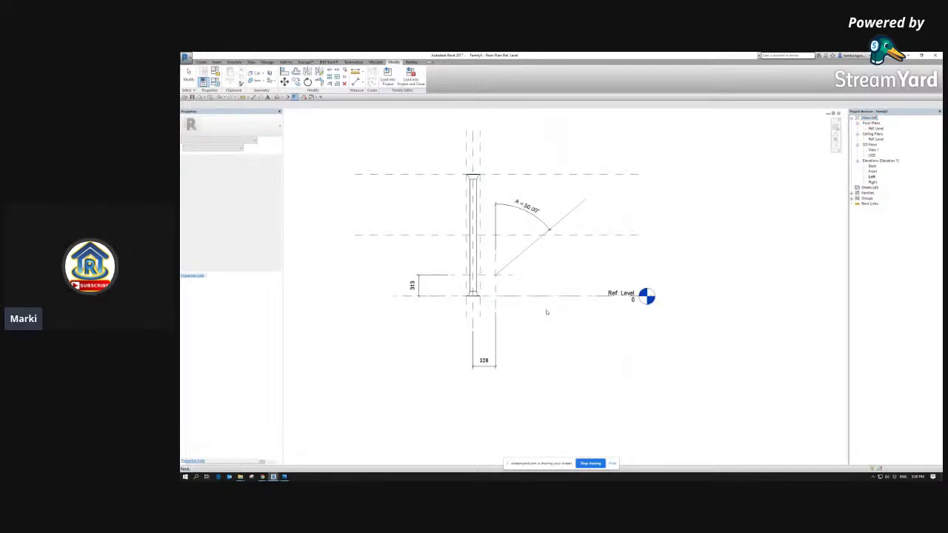
{"action": "scroll", "coordinate": [508, 237], "scroll_direction": "up", "scroll_amount": 1}
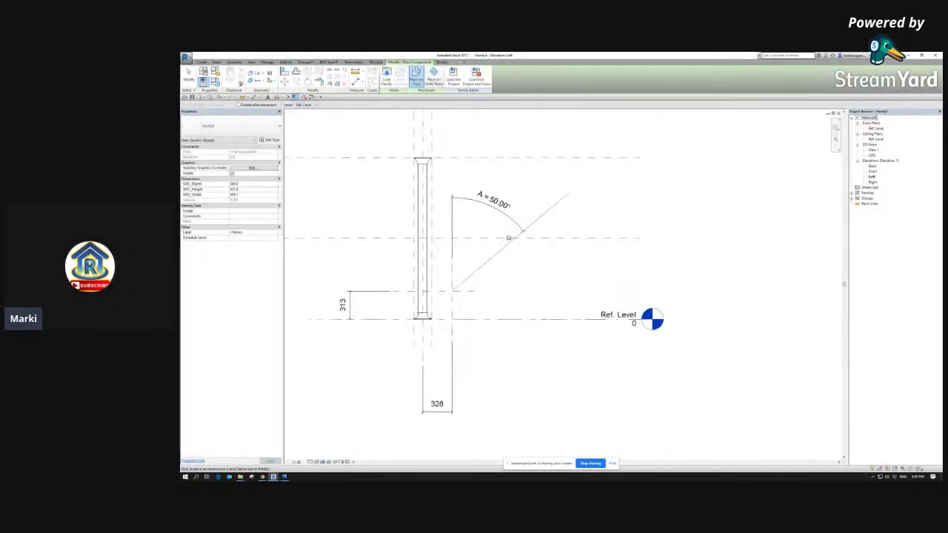
{"action": "middle_click_drag", "start_coordinate": [506, 246], "coordinate": [520, 249]}
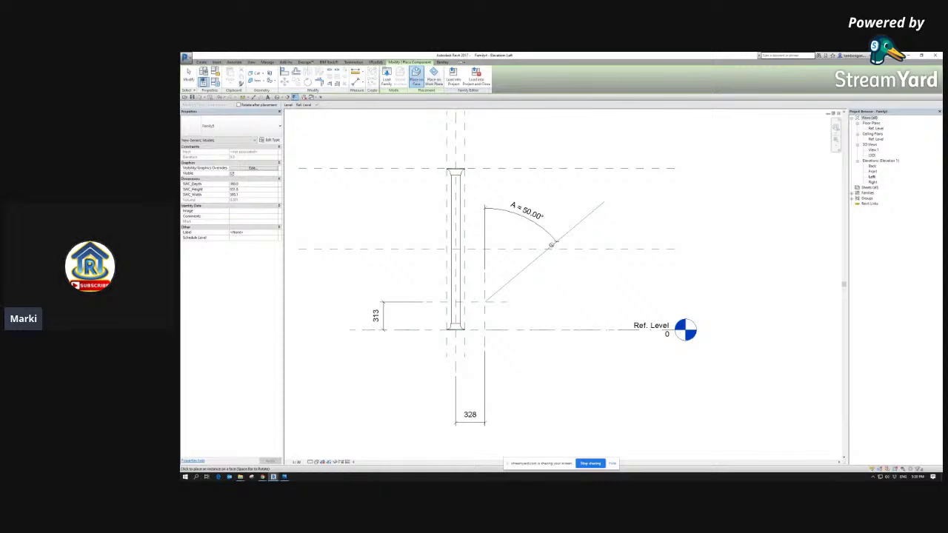
{"action": "key", "text": "Escape"}
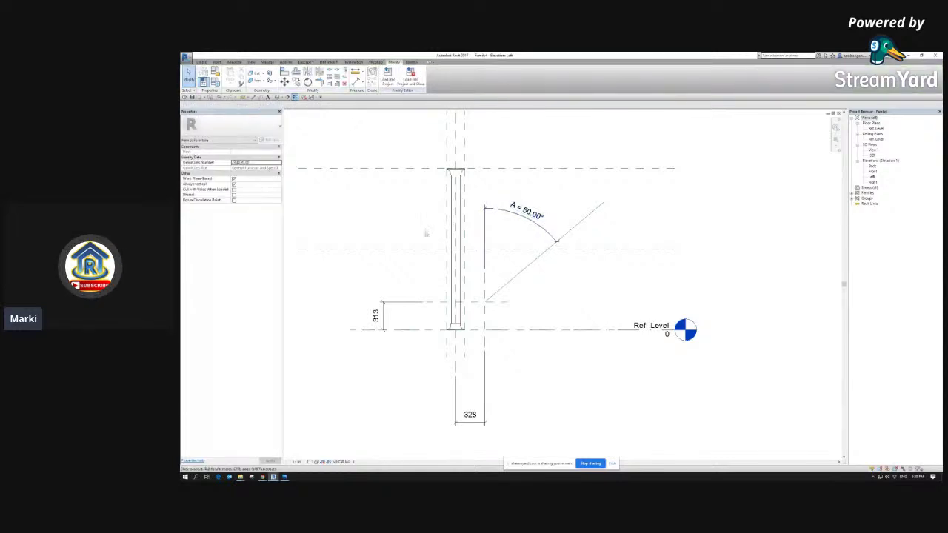
Step: Set the work plane by picking the angled reference line in the Left elevation
{"action": "left_click", "coordinate": [201, 61]}
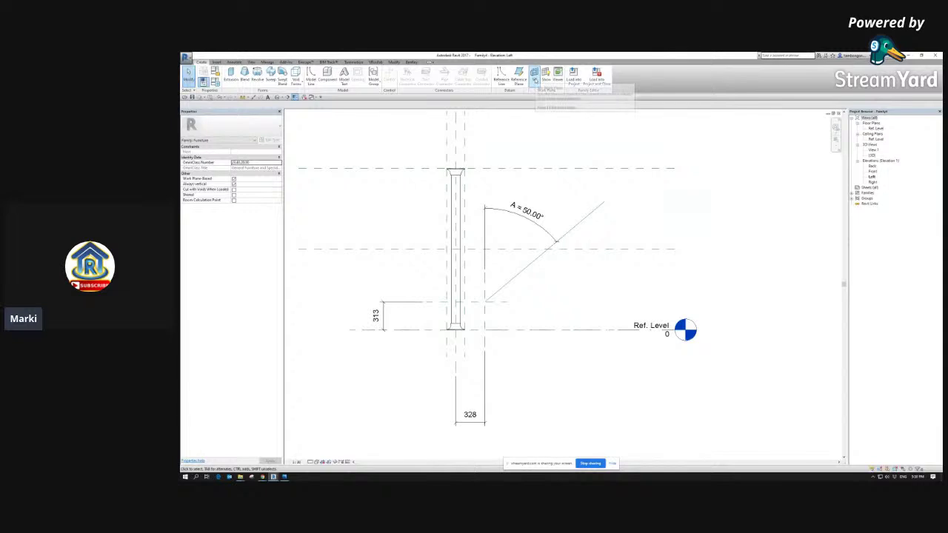
{"action": "left_click", "coordinate": [535, 77]}
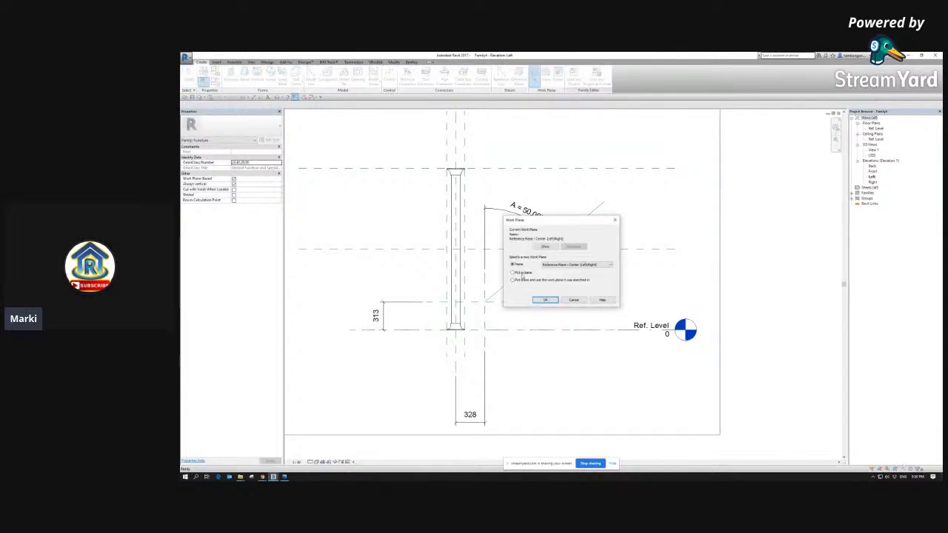
{"action": "left_click", "coordinate": [544, 299]}
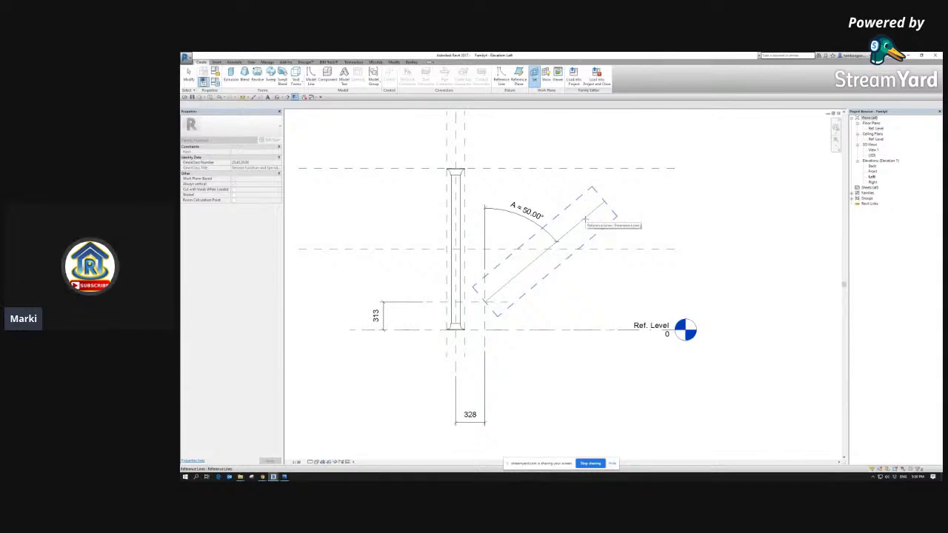
{"action": "key", "text": "Escape"}
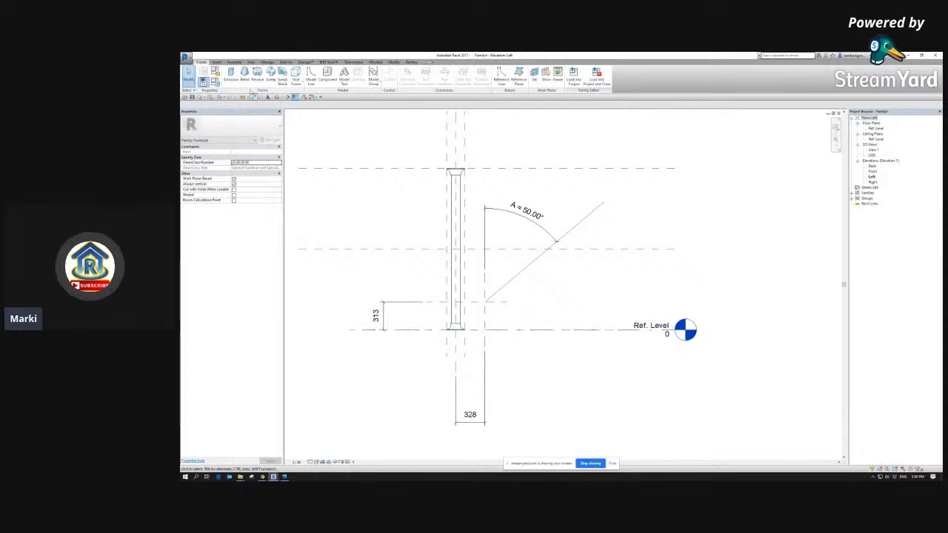
Step: Place the bent pipe component on the work plane, partway along the angled reference line
{"action": "left_click", "coordinate": [326, 74]}
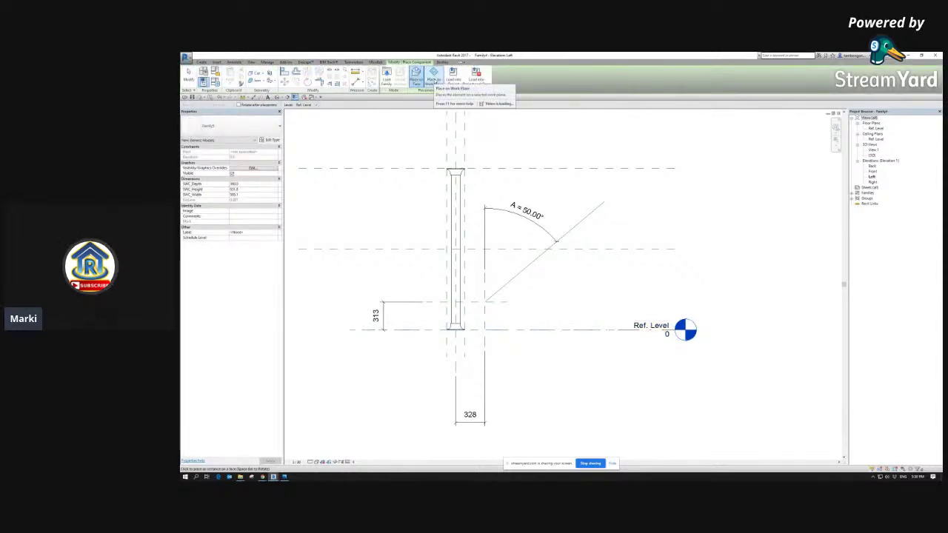
{"action": "left_click", "coordinate": [433, 76]}
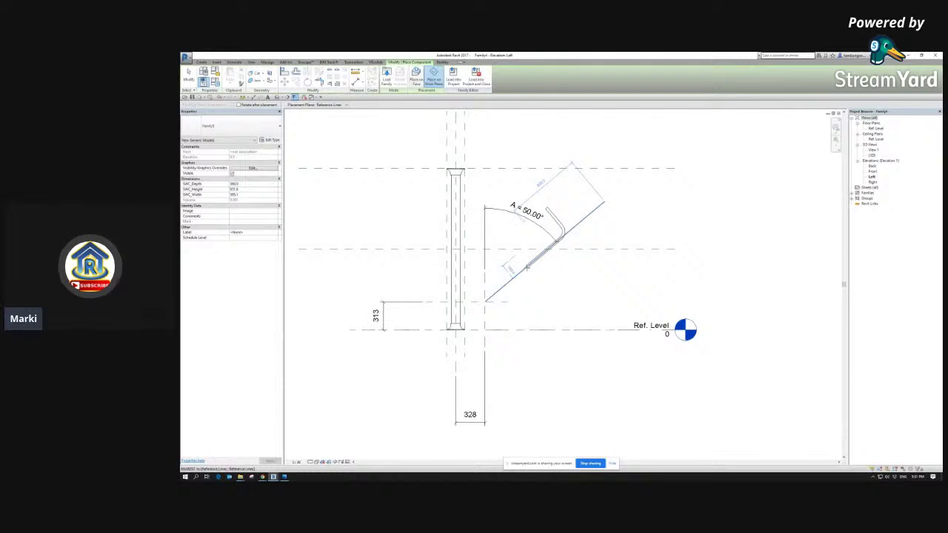
{"action": "left_click", "coordinate": [527, 269]}
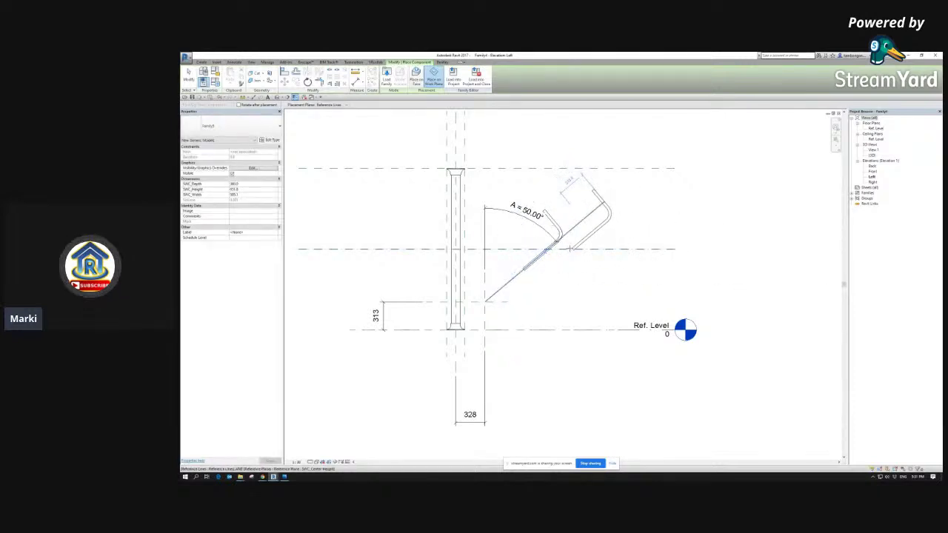
{"action": "key", "text": "Escape"}
{"action": "scroll", "coordinate": [557, 226], "scroll_direction": "up", "scroll_amount": 2}
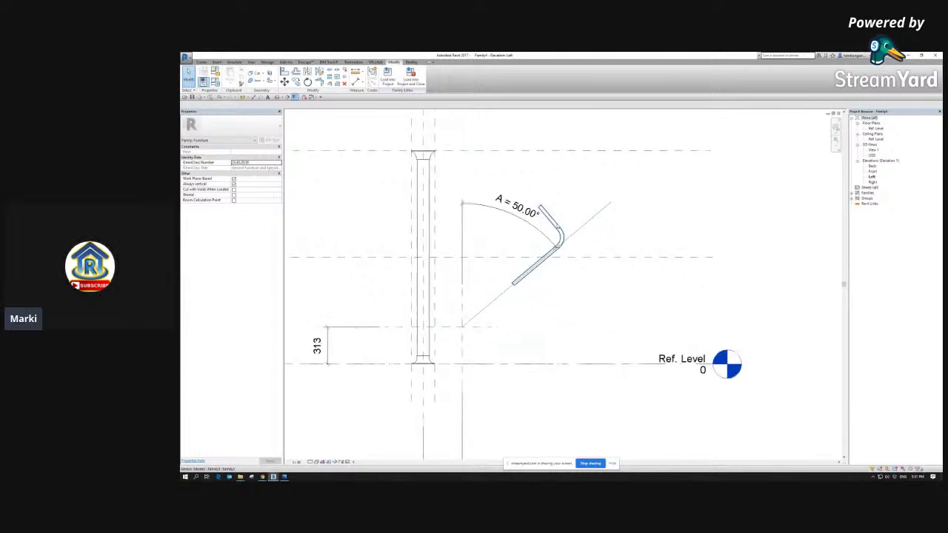
Step: Open the placed pipe's family for editing and add Double Vertical and Double Horizontal flip controls at the pipe's origin end
{"action": "left_click", "coordinate": [557, 229]}
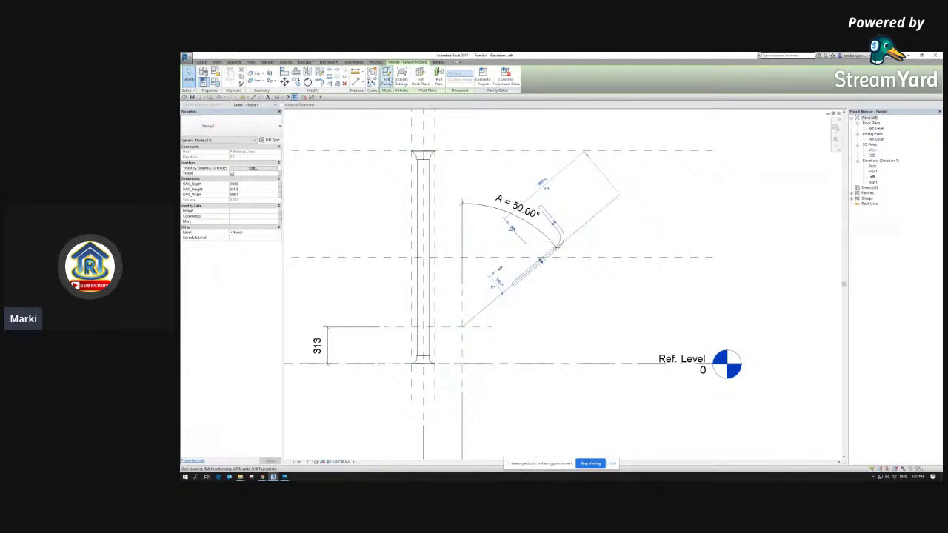
{"action": "left_click", "coordinate": [386, 78]}
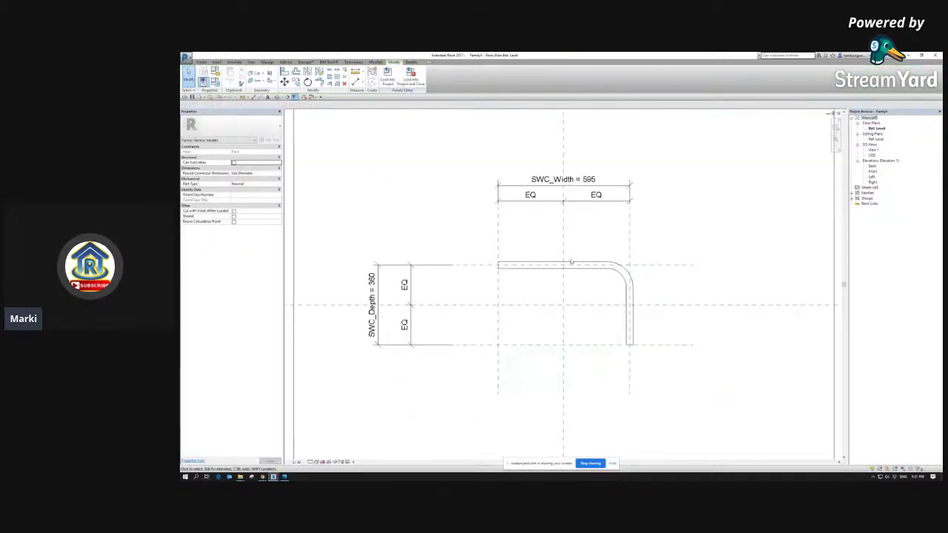
{"action": "left_click", "coordinate": [202, 62]}
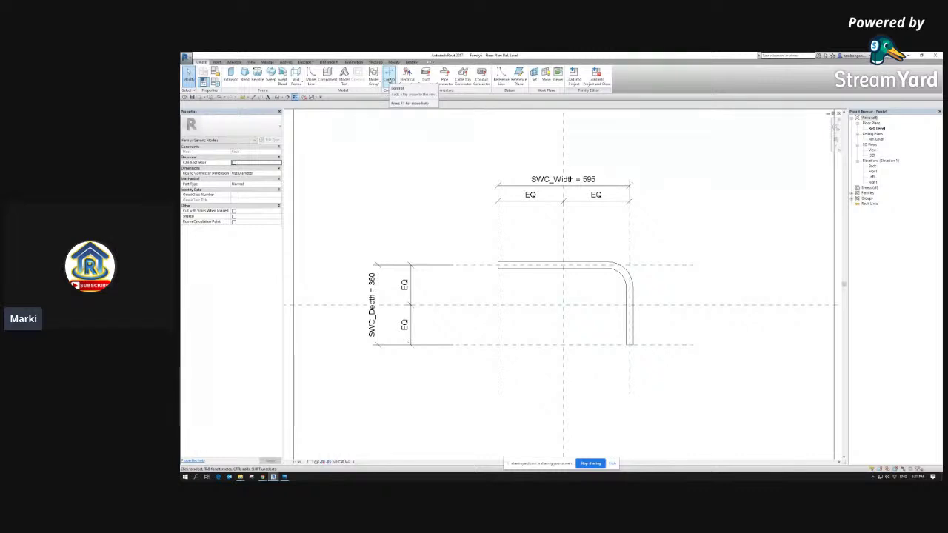
{"action": "left_click", "coordinate": [389, 80]}
{"action": "left_click", "coordinate": [400, 77]}
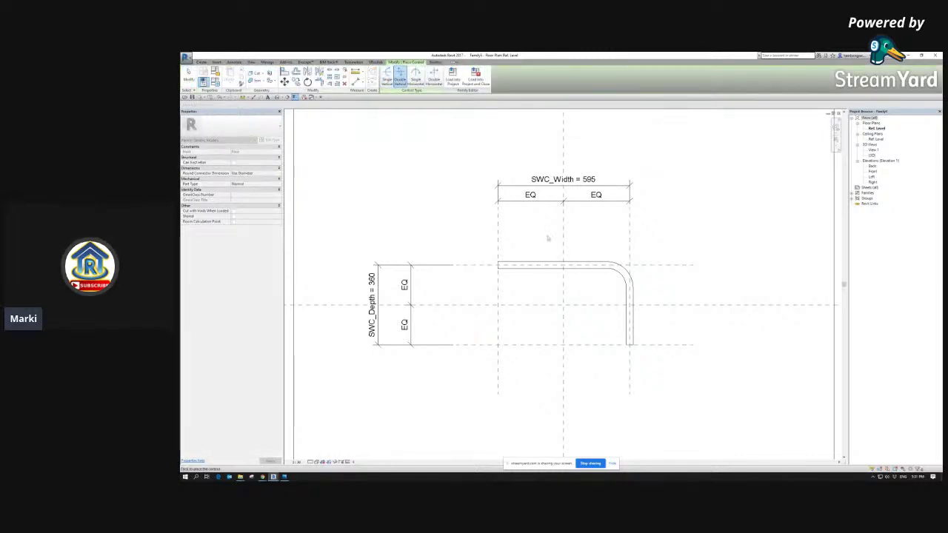
{"action": "left_click", "coordinate": [434, 77]}
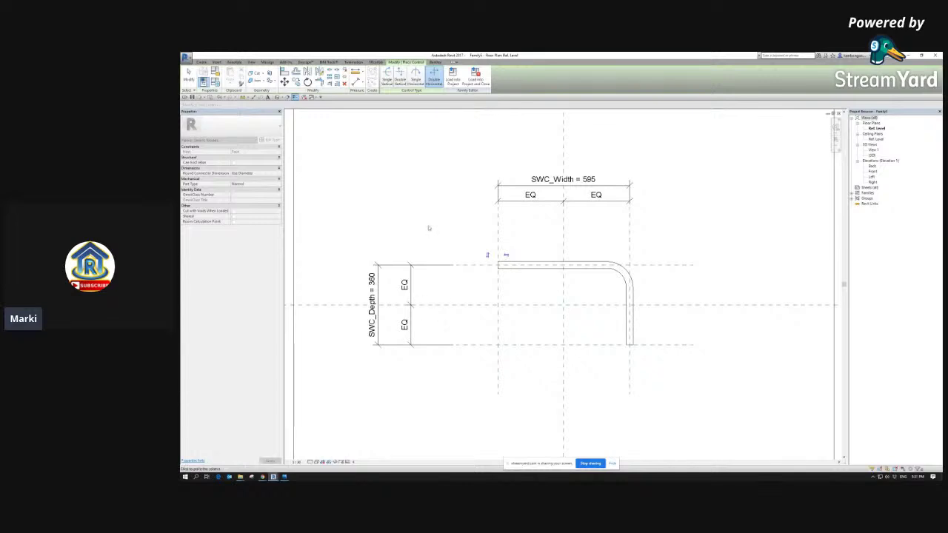
{"action": "key", "text": "Escape"}
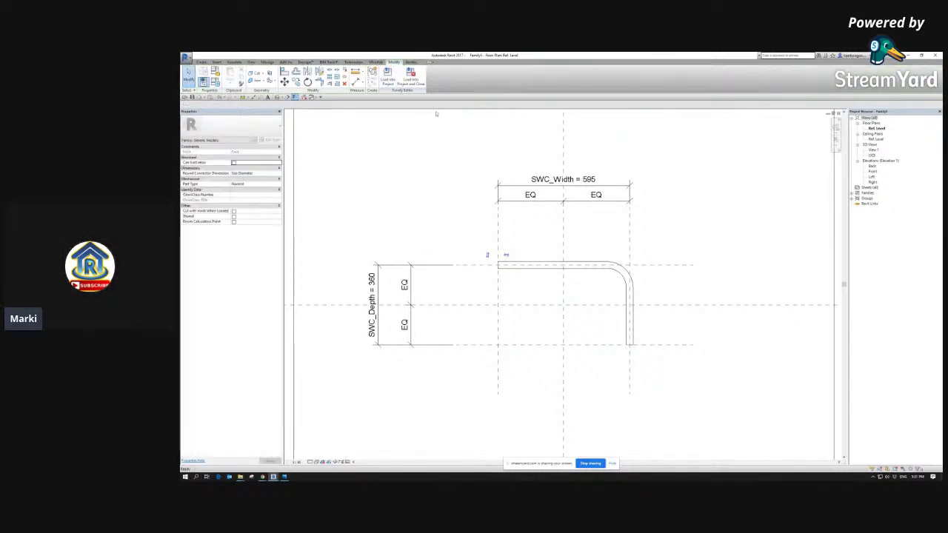
Step: Load the edited pipe family back into Family4, overwriting the existing version
{"action": "left_click", "coordinate": [388, 76]}
{"action": "left_click", "coordinate": [545, 308]}
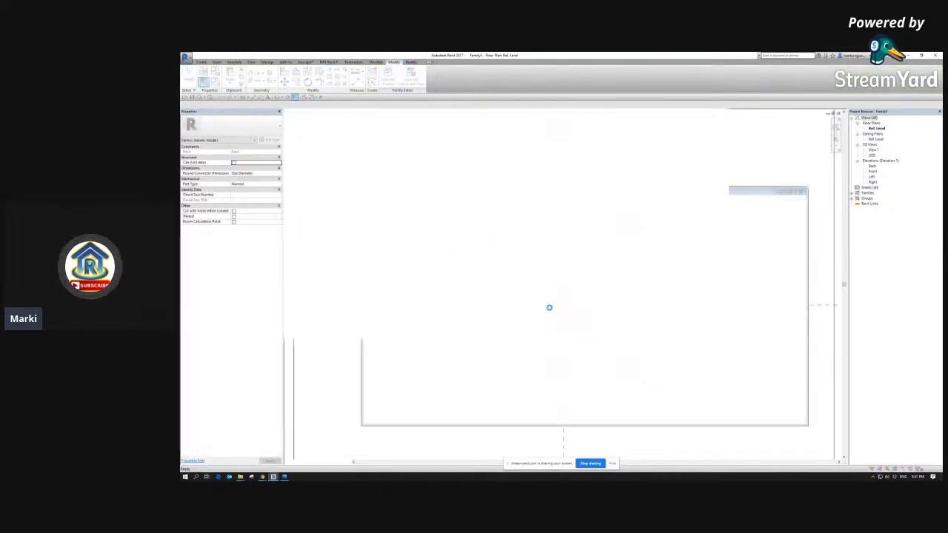
{"action": "left_click", "coordinate": [544, 247]}
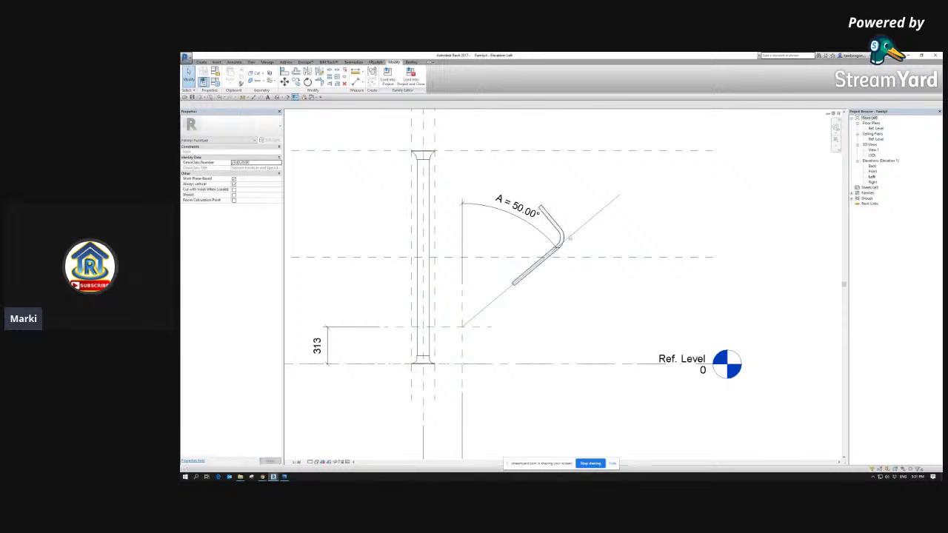
Step: Flip the placed pipe so its short leg bends downward from the angled reference line
{"action": "left_click", "coordinate": [565, 254]}
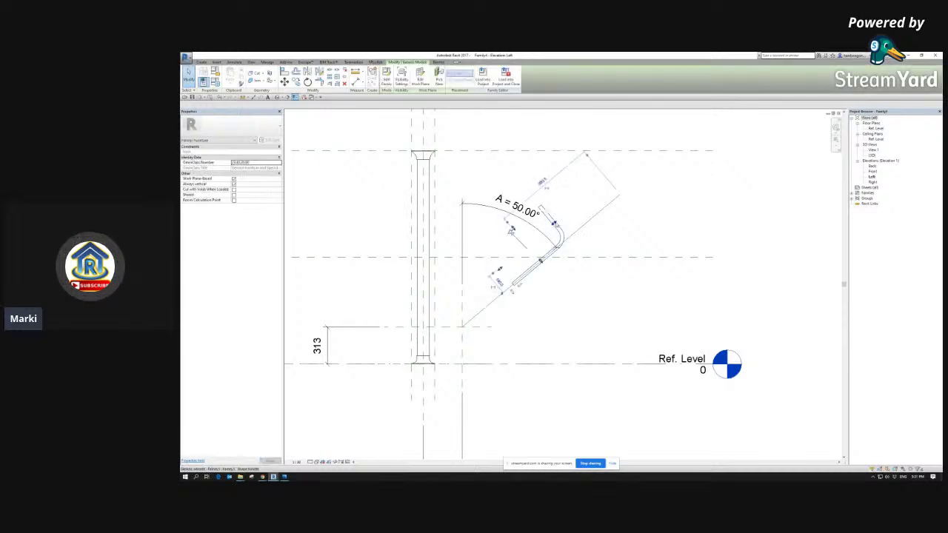
{"action": "left_click", "coordinate": [565, 253]}
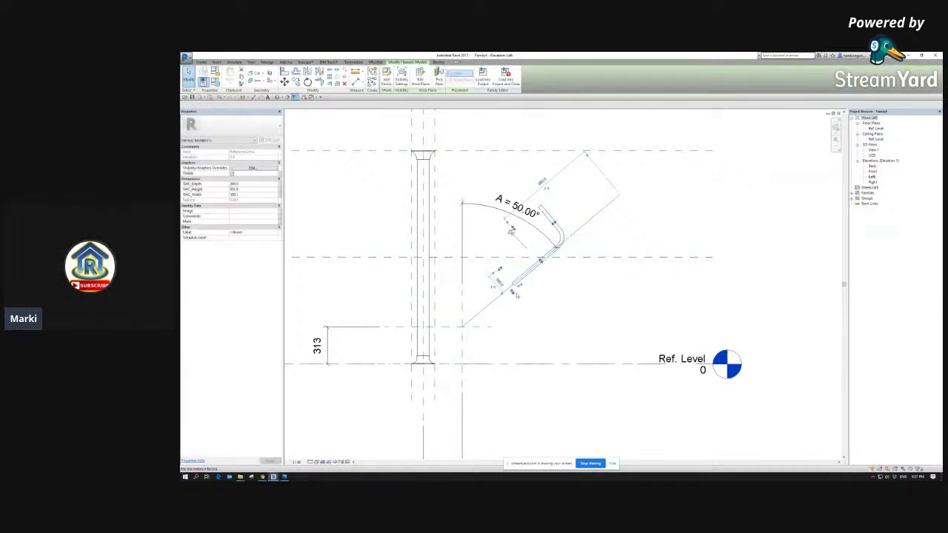
{"action": "left_click", "coordinate": [564, 317]}
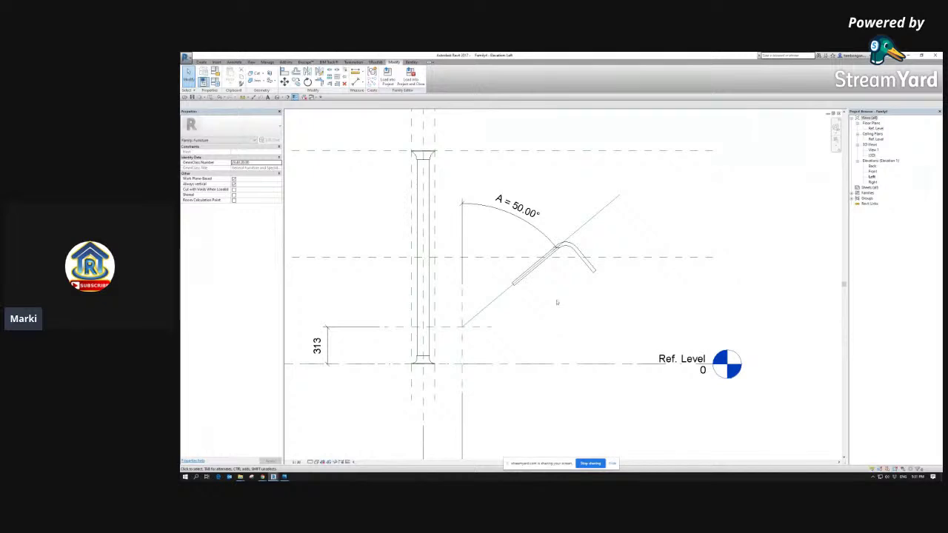
Step: Move the pipe along the angled reference line so its end sits at the line's lower endpoint
{"action": "middle_click_drag", "start_coordinate": [556, 302], "coordinate": [572, 293]}
{"action": "left_click", "coordinate": [531, 275]}
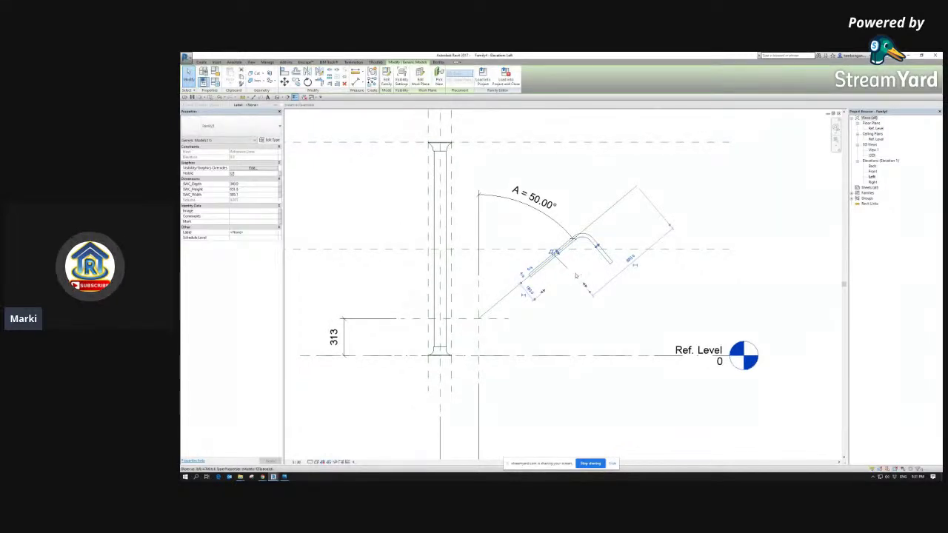
{"action": "scroll", "coordinate": [533, 278], "scroll_direction": "up", "scroll_amount": 3}
{"action": "left_click_drag", "start_coordinate": [531, 278], "coordinate": [442, 348]}
{"action": "key", "text": "Escape"}
{"action": "scroll", "coordinate": [614, 258], "scroll_direction": "down", "scroll_amount": 5}
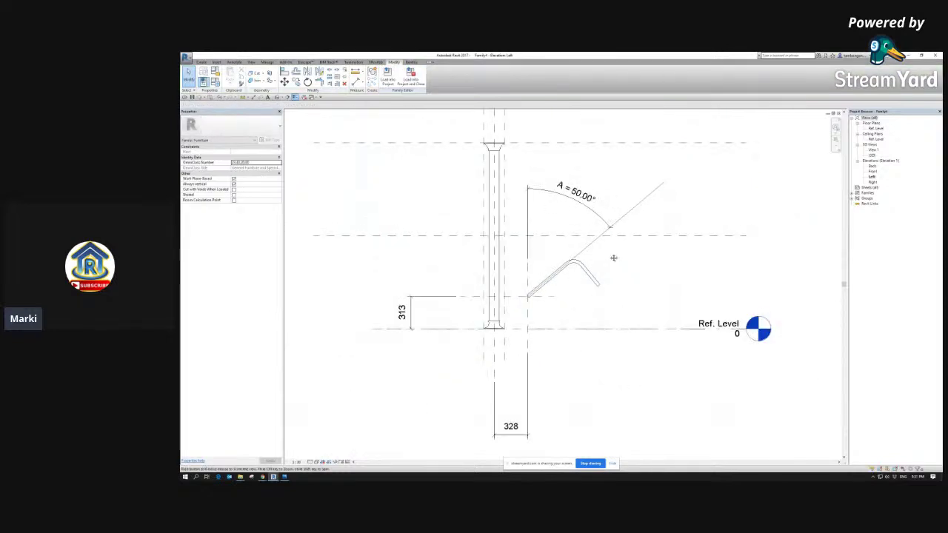
Step: Set the angle parameter A to 30° to test the pipe's rotation with the reference line
{"action": "left_click", "coordinate": [575, 216]}
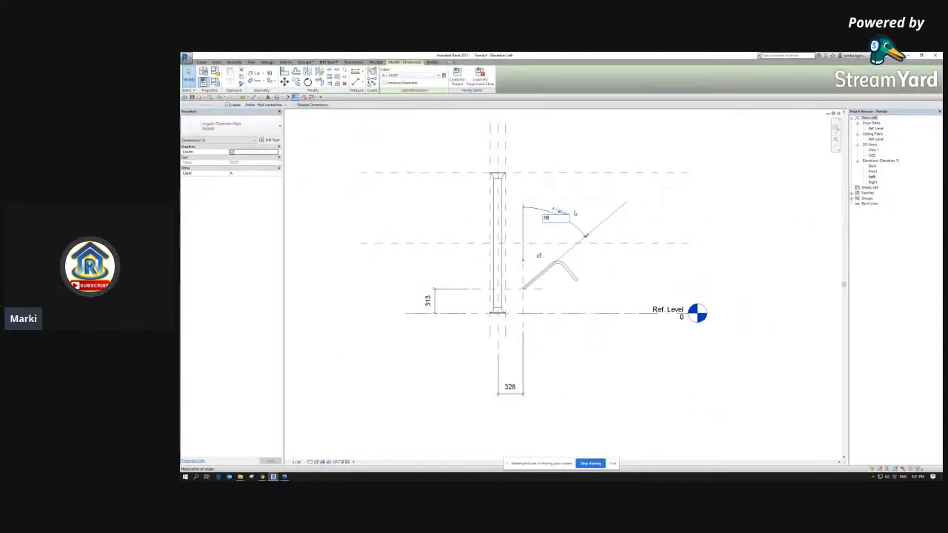
{"action": "scroll", "coordinate": [574, 213], "scroll_direction": "up", "scroll_amount": 1}
{"action": "double_click", "coordinate": [524, 211]}
{"action": "type", "text": "30"}
{"action": "key", "text": "Return"}
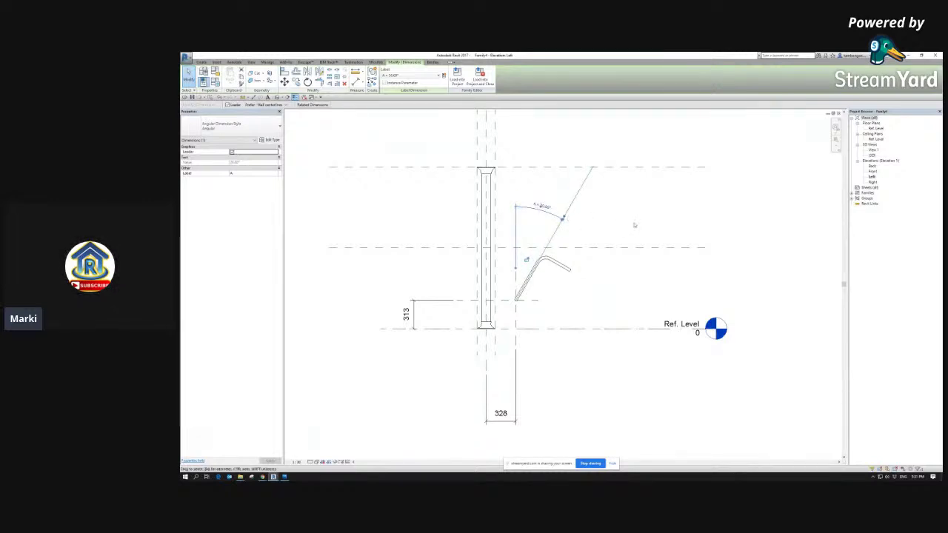
{"action": "left_click", "coordinate": [645, 224]}
{"action": "left_click", "coordinate": [535, 279]}
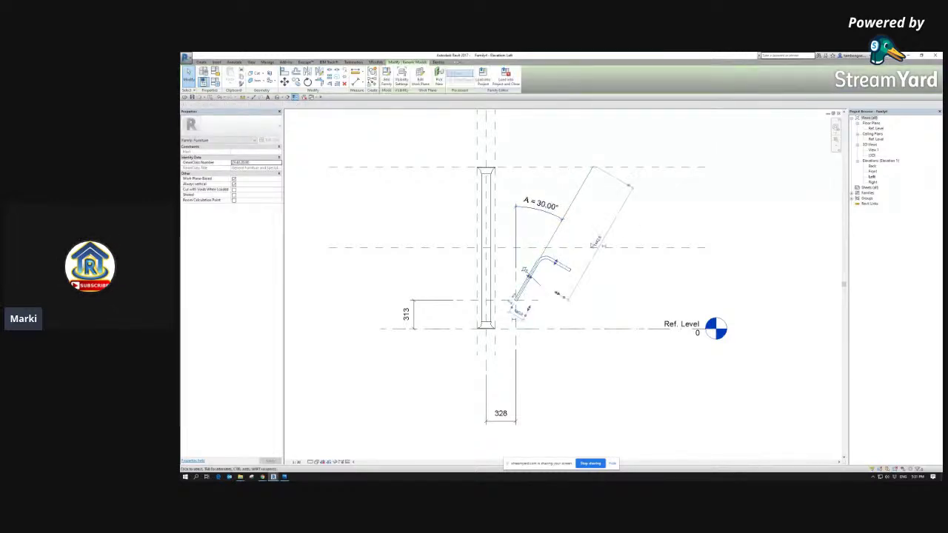
{"action": "middle_click_drag", "start_coordinate": [524, 271], "coordinate": [504, 271]}
{"action": "left_click", "coordinate": [582, 244]}
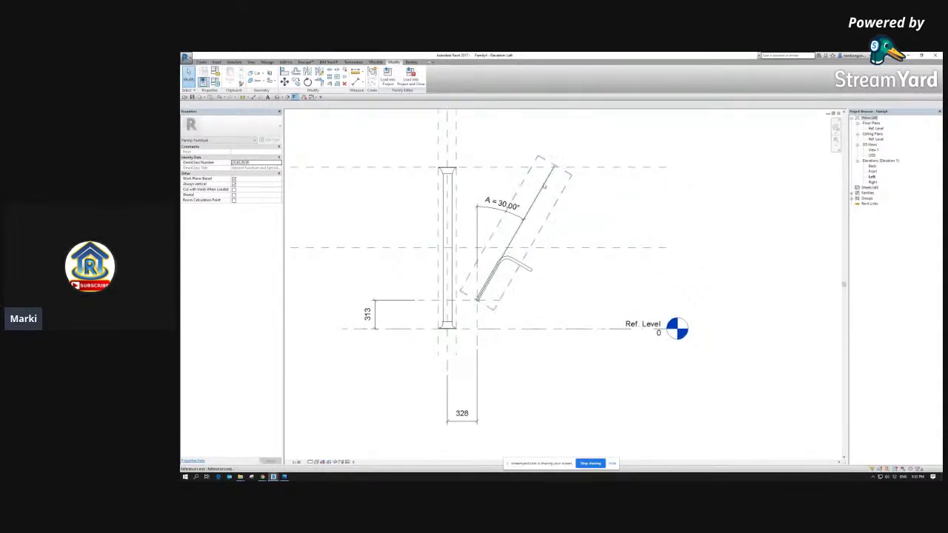
{"action": "left_click", "coordinate": [517, 267]}
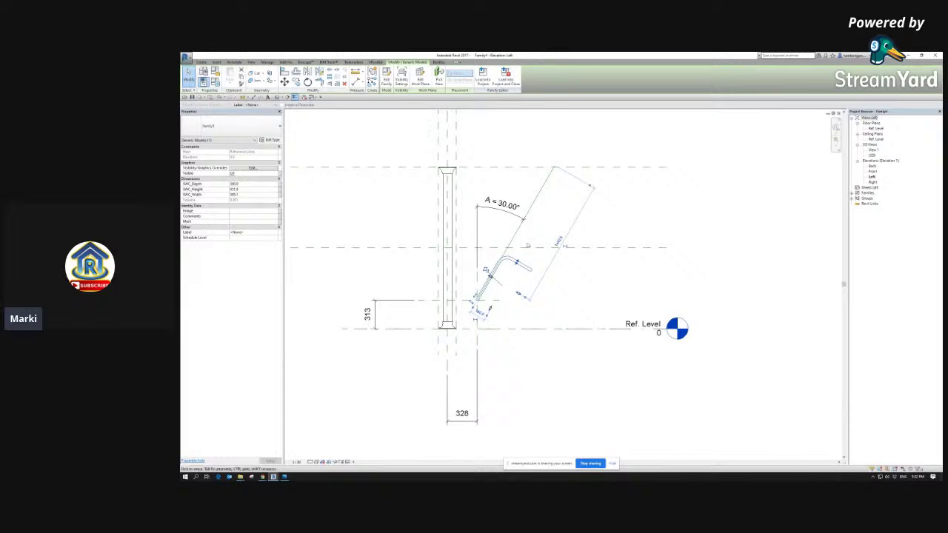
{"action": "left_click", "coordinate": [574, 214]}
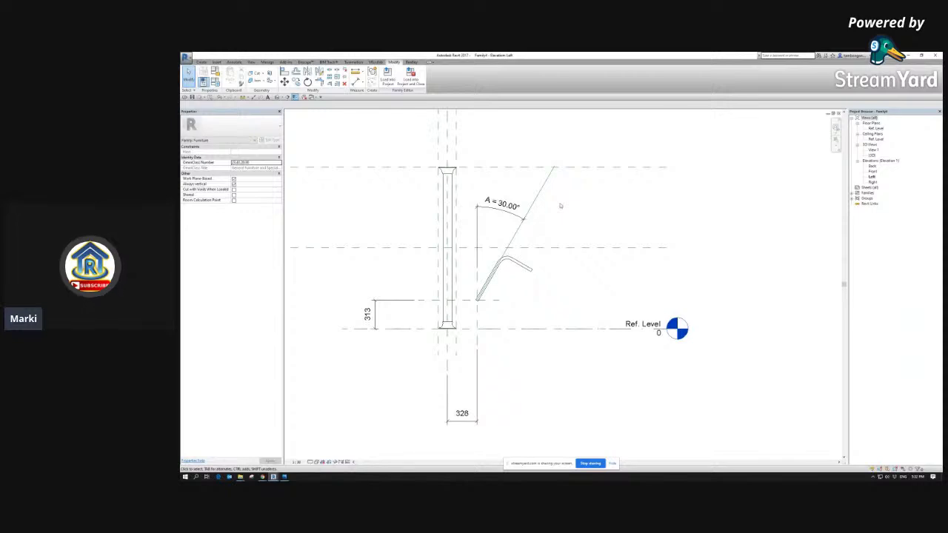
Step: Check which work plane is current for the angled reference line, leaving it as it is
{"action": "left_click", "coordinate": [544, 183]}
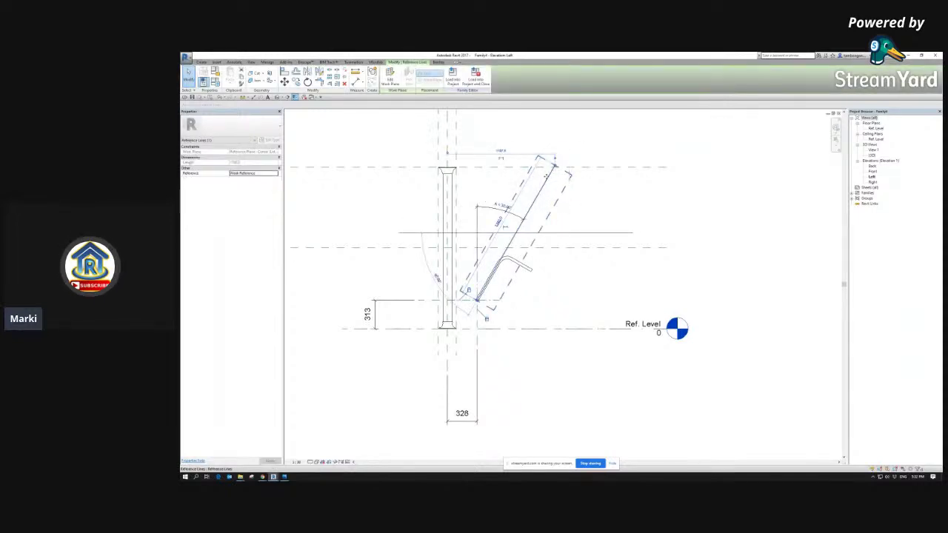
{"action": "left_click", "coordinate": [201, 62]}
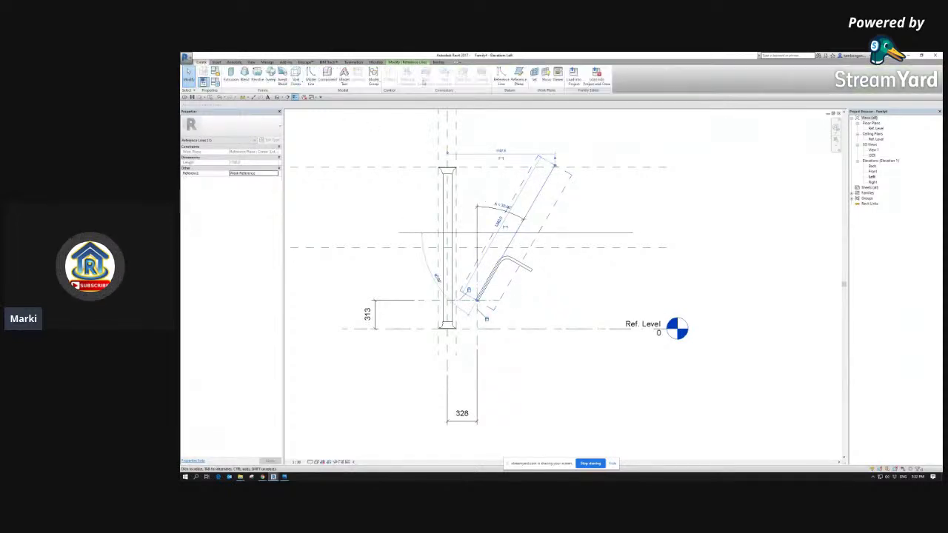
{"action": "left_click", "coordinate": [534, 73]}
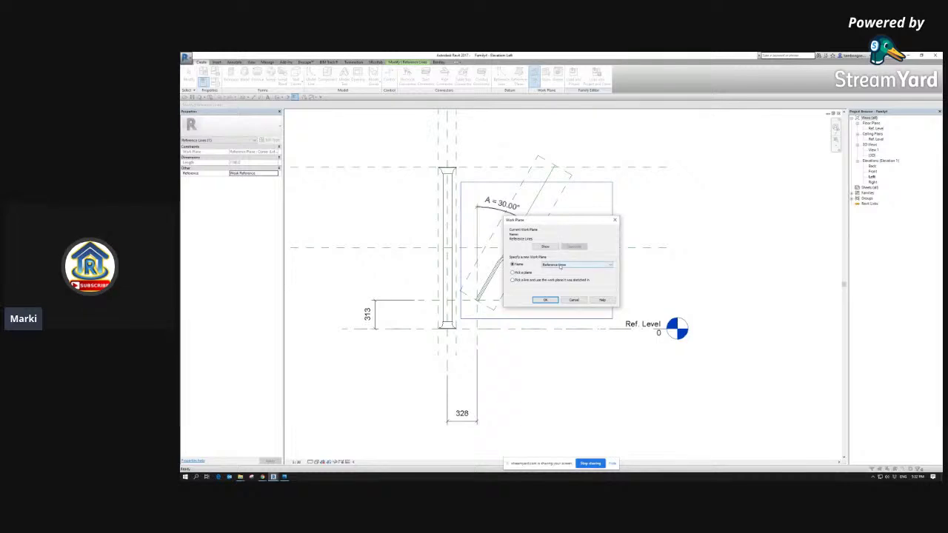
{"action": "key", "text": "Escape"}
{"action": "key", "text": "Escape"}
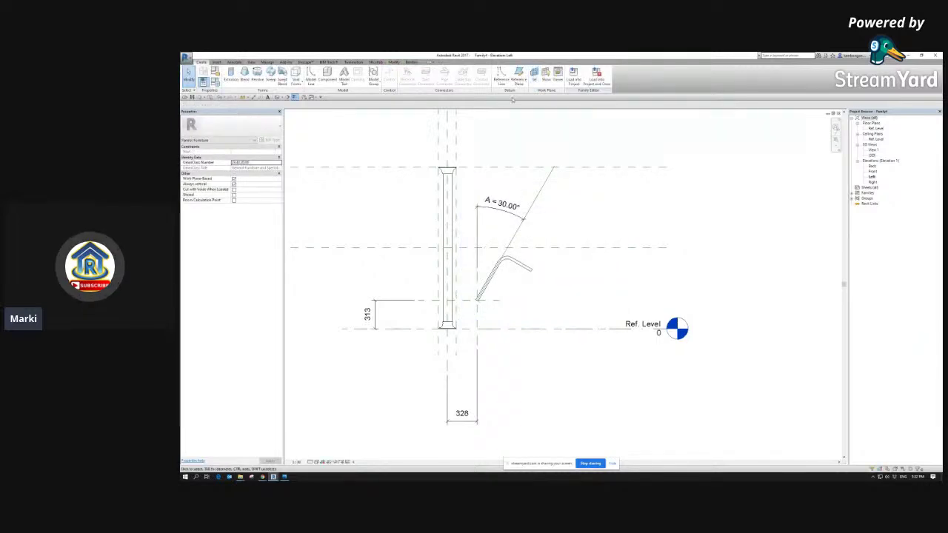
Step: Create a second reference line parallel to the angled one by picking it with an offset toward the pipe's bent leg
{"action": "left_click", "coordinate": [496, 76]}
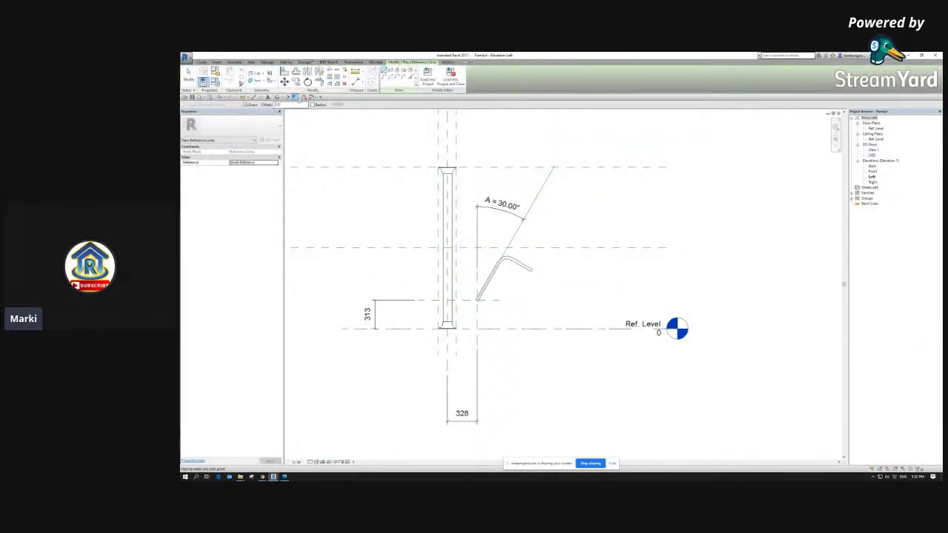
{"action": "left_click", "coordinate": [409, 77]}
{"action": "double_click", "coordinate": [270, 104]}
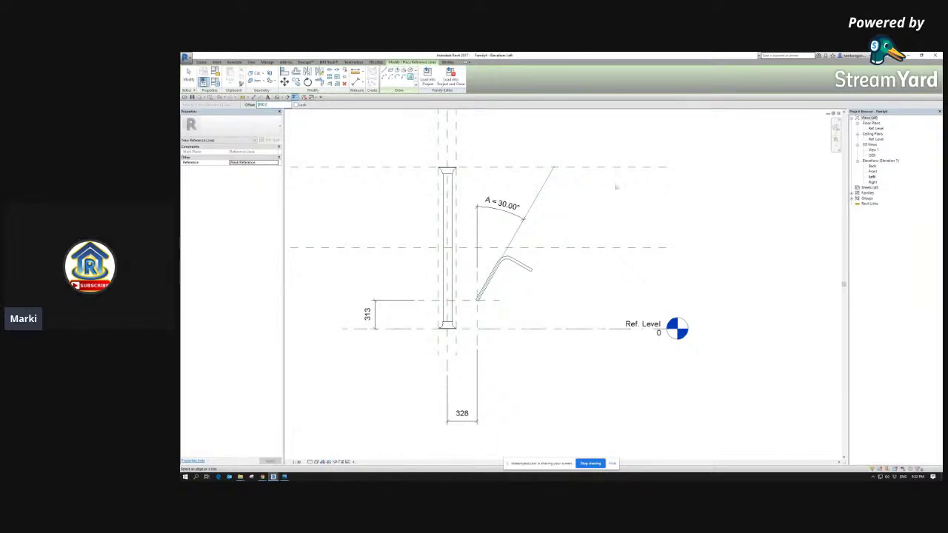
{"action": "left_click", "coordinate": [542, 190]}
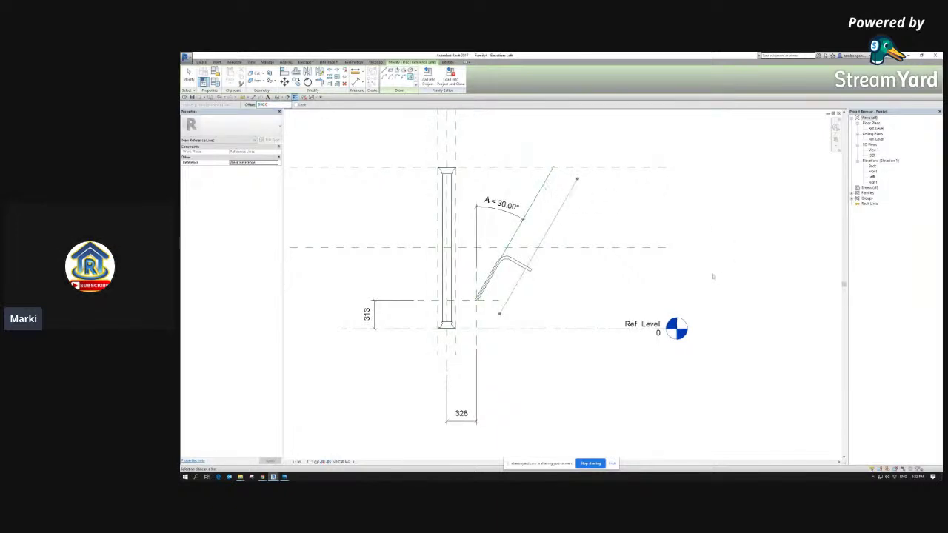
{"action": "key", "text": "Escape"}
Step: Dimension the distance between the two parallel angled reference lines and label it with a new family parameter named Arm_Depth
{"action": "key", "text": "d"}
{"action": "key", "text": "i"}
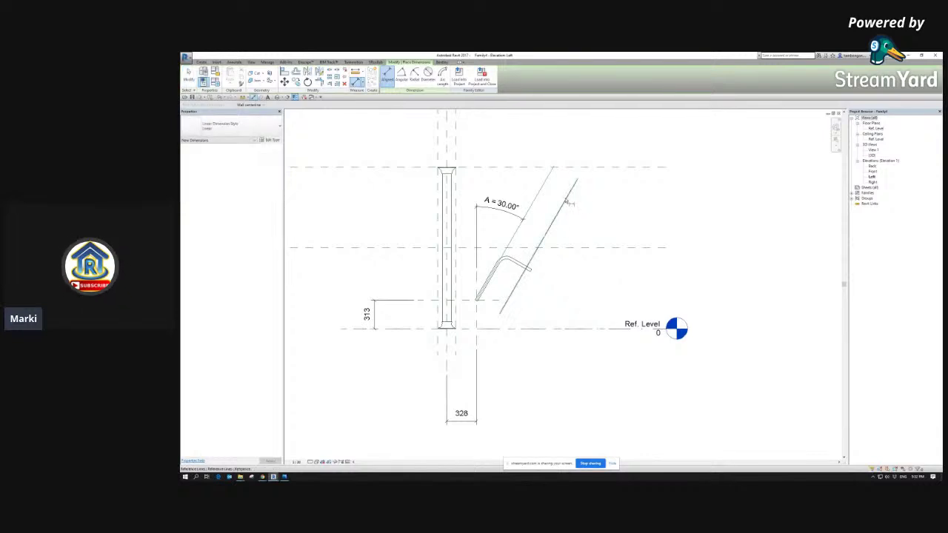
{"action": "left_click", "coordinate": [567, 199]}
{"action": "left_click", "coordinate": [544, 182]}
{"action": "left_click", "coordinate": [599, 137]}
{"action": "key", "text": "Escape"}
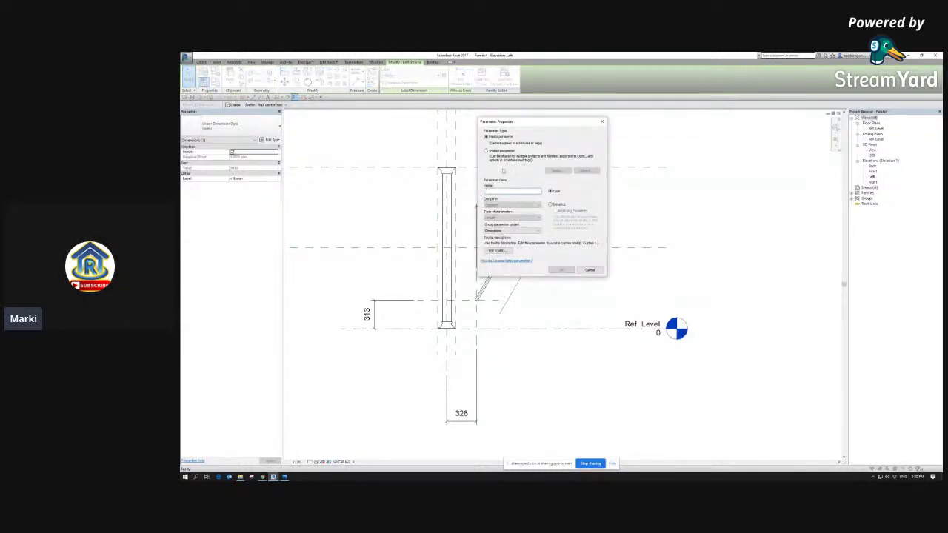
{"action": "type", "text": "Arm_Depth"}
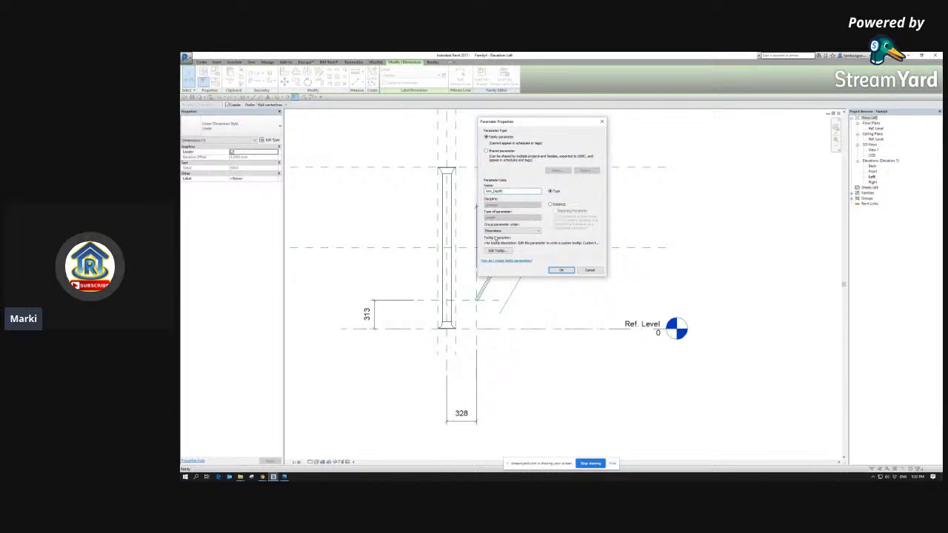
{"action": "left_click", "coordinate": [561, 269]}
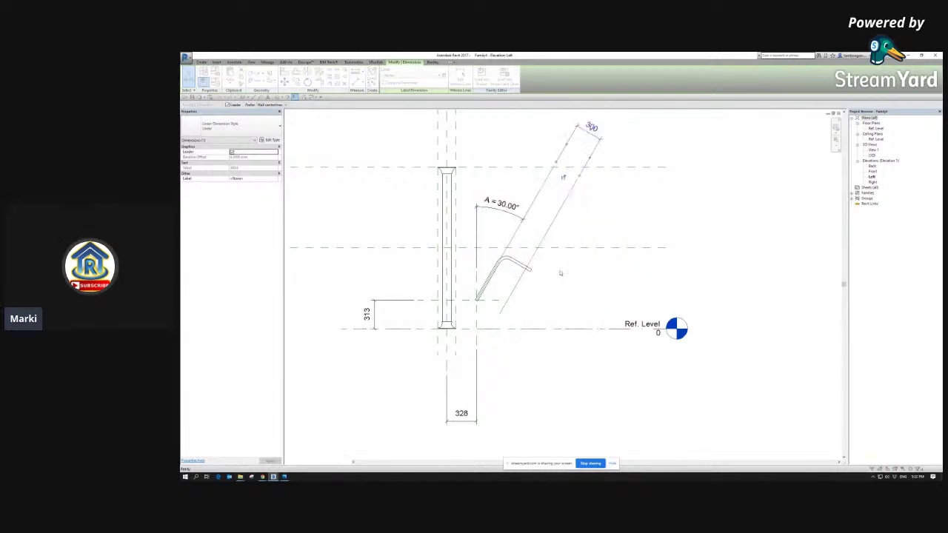
{"action": "key", "text": "Escape"}
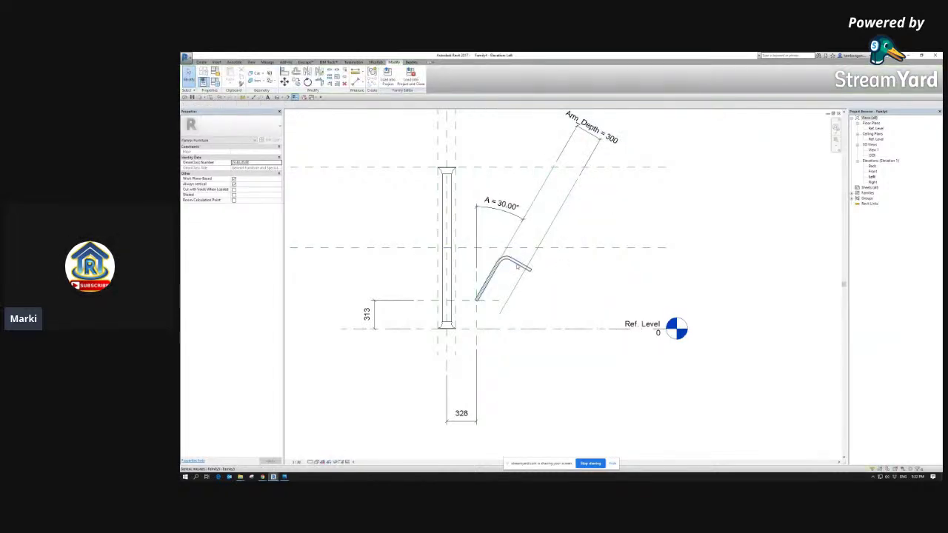
Step: Draw a reference line from the angled line's lower endpoint, perpendicular to it and extending just past the parallel reference line
{"action": "scroll", "coordinate": [477, 297], "scroll_direction": "up", "scroll_amount": 3}
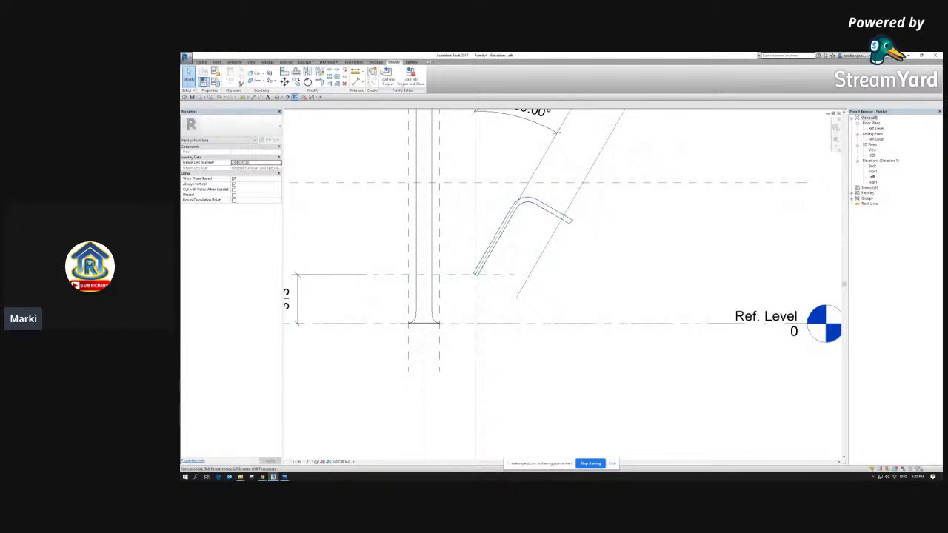
{"action": "left_click", "coordinate": [199, 61]}
{"action": "left_click", "coordinate": [501, 76]}
{"action": "left_click", "coordinate": [477, 275]}
{"action": "left_click", "coordinate": [540, 313]}
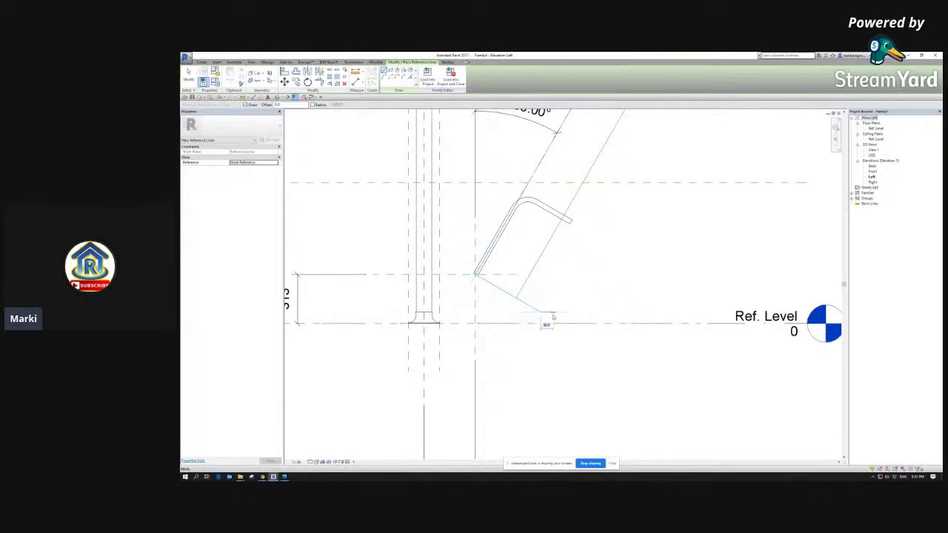
Step: Add an angular dimension between the angled reference line and the perpendicular line at its lower end, and lock it at 90°
{"action": "key", "text": "d"}
{"action": "key", "text": "i"}
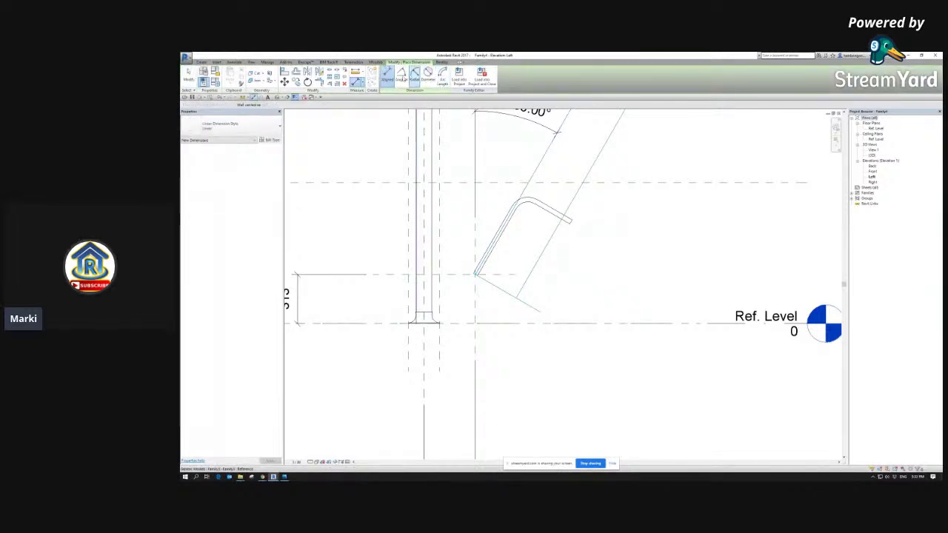
{"action": "left_click", "coordinate": [401, 76]}
{"action": "middle_click_drag", "start_coordinate": [616, 272], "coordinate": [614, 269]}
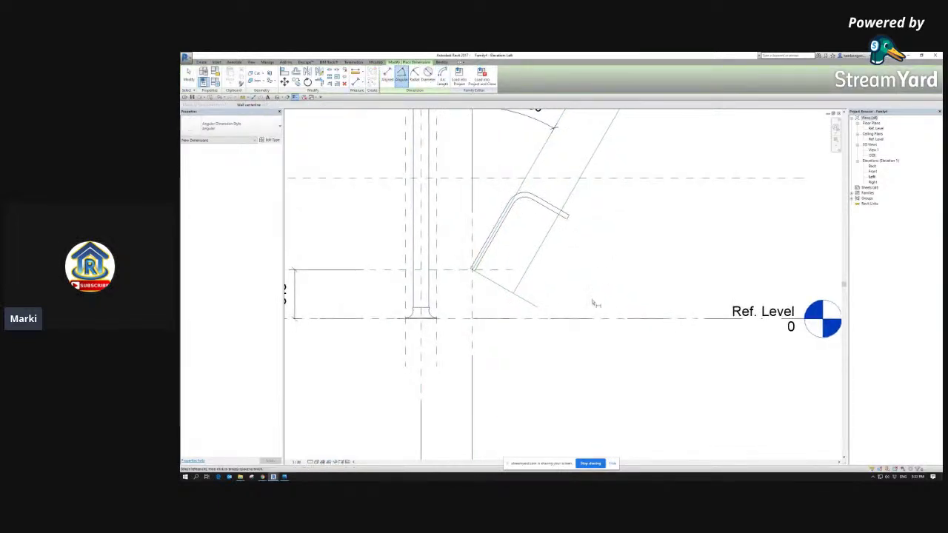
{"action": "middle_click_drag", "start_coordinate": [607, 305], "coordinate": [601, 302]}
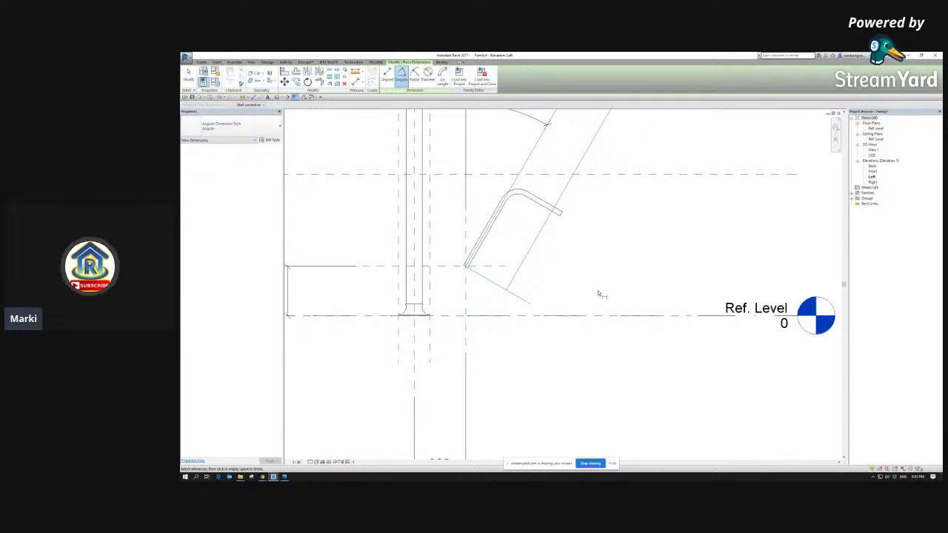
{"action": "scroll", "coordinate": [552, 302], "scroll_direction": "down", "scroll_amount": 3}
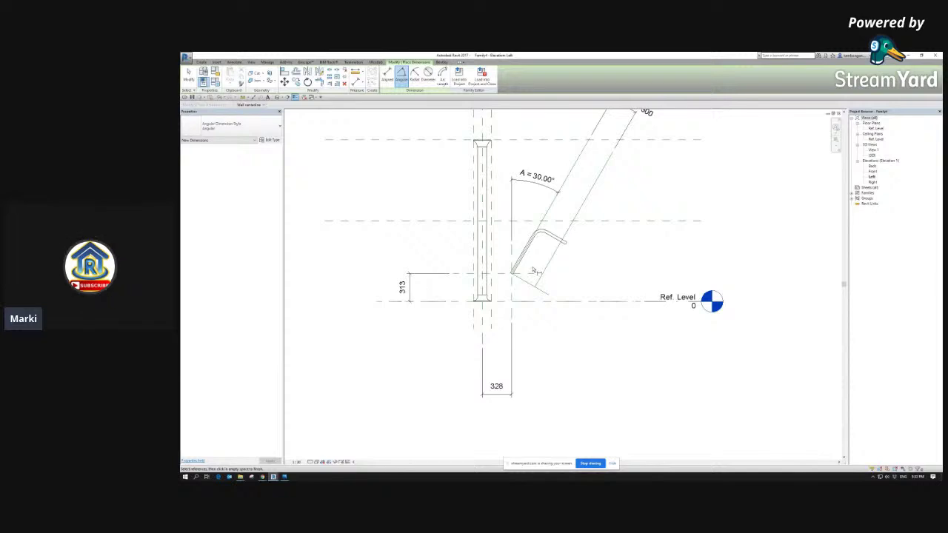
{"action": "scroll", "coordinate": [522, 268], "scroll_direction": "up", "scroll_amount": 2}
{"action": "left_click", "coordinate": [524, 299]}
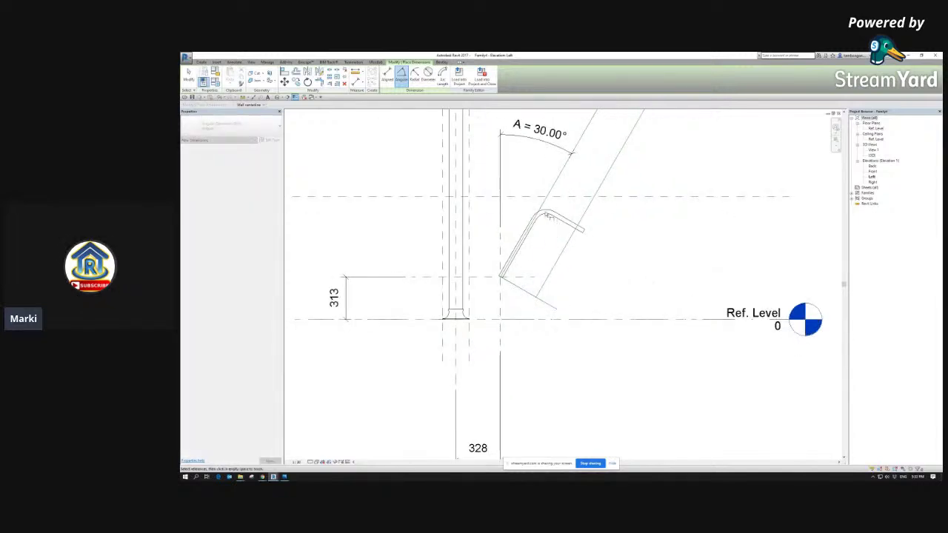
{"action": "left_click", "coordinate": [546, 208]}
{"action": "scroll", "coordinate": [519, 268], "scroll_direction": "down", "scroll_amount": 2}
{"action": "scroll", "coordinate": [527, 271], "scroll_direction": "up", "scroll_amount": 2}
{"action": "scroll", "coordinate": [533, 273], "scroll_direction": "up", "scroll_amount": 1}
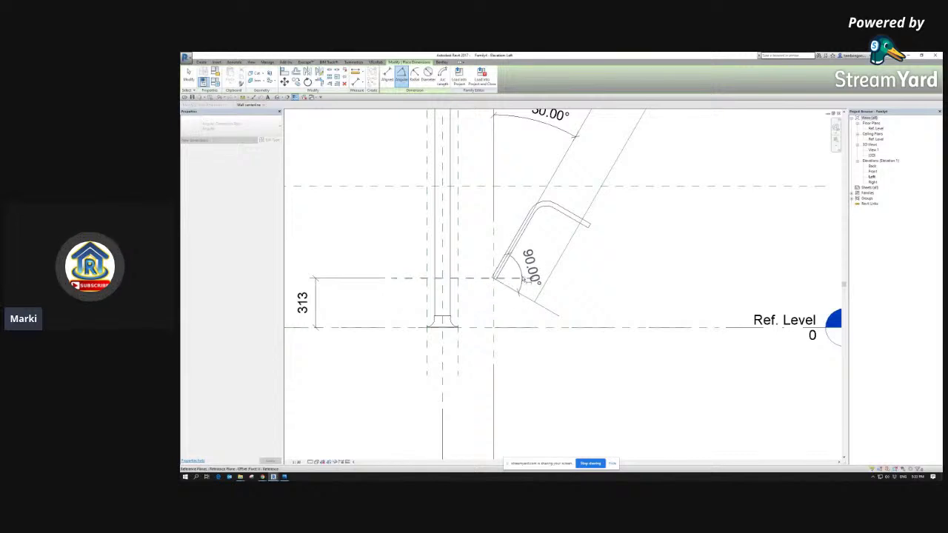
{"action": "left_click", "coordinate": [528, 271]}
{"action": "key", "text": "Escape"}
{"action": "key", "text": "Escape"}
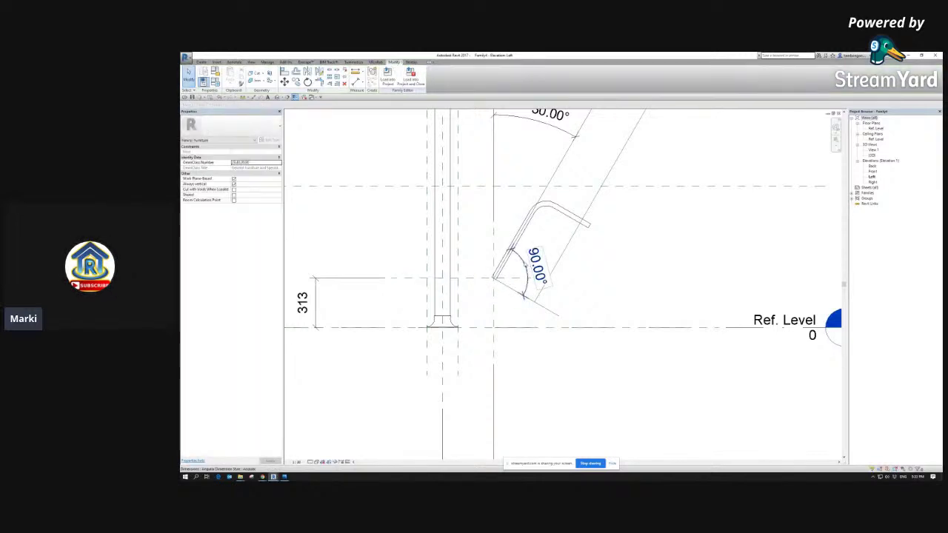
{"action": "left_click", "coordinate": [529, 271]}
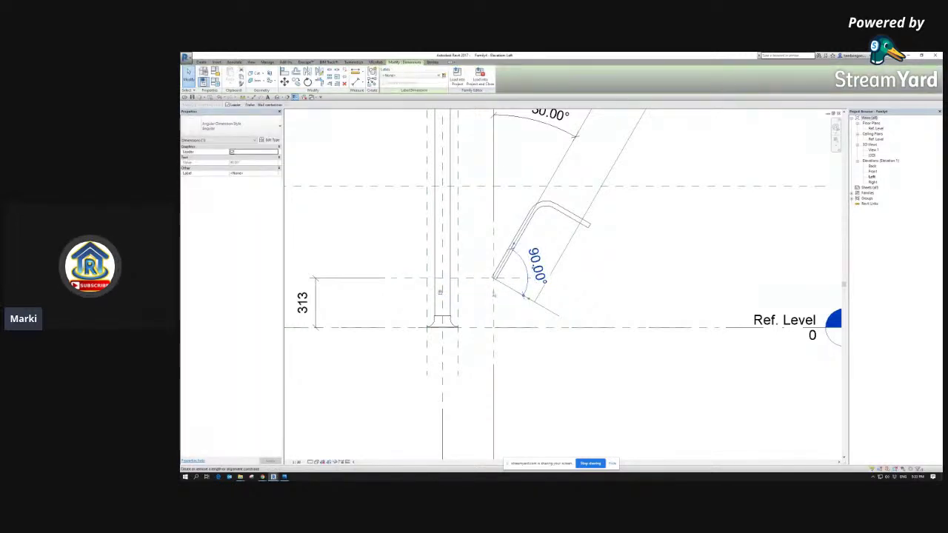
{"action": "left_click", "coordinate": [577, 299]}
{"action": "scroll", "coordinate": [576, 299], "scroll_direction": "down", "scroll_amount": 2}
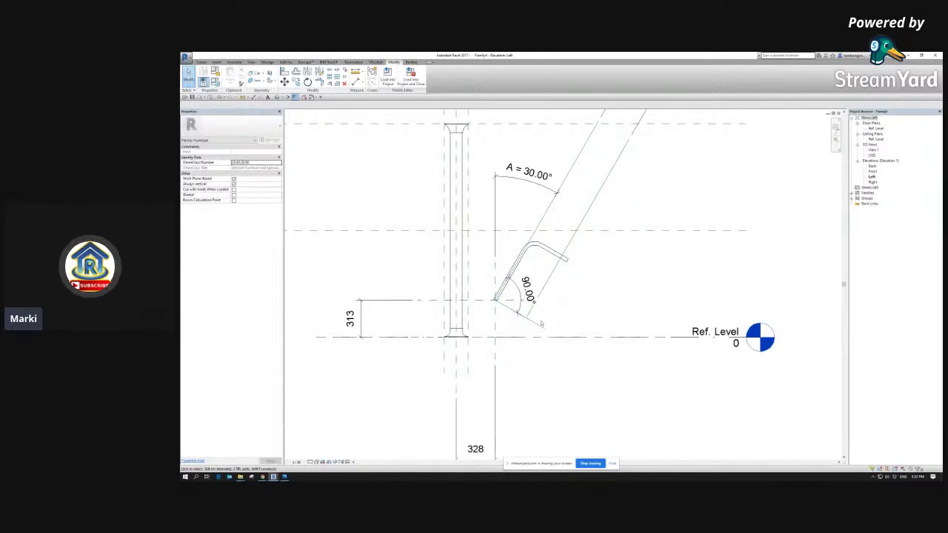
Step: Set the angle parameter A to 20° to test that the reference lines and pipe rotate together
{"action": "scroll", "coordinate": [614, 281], "scroll_direction": "down", "scroll_amount": 3}
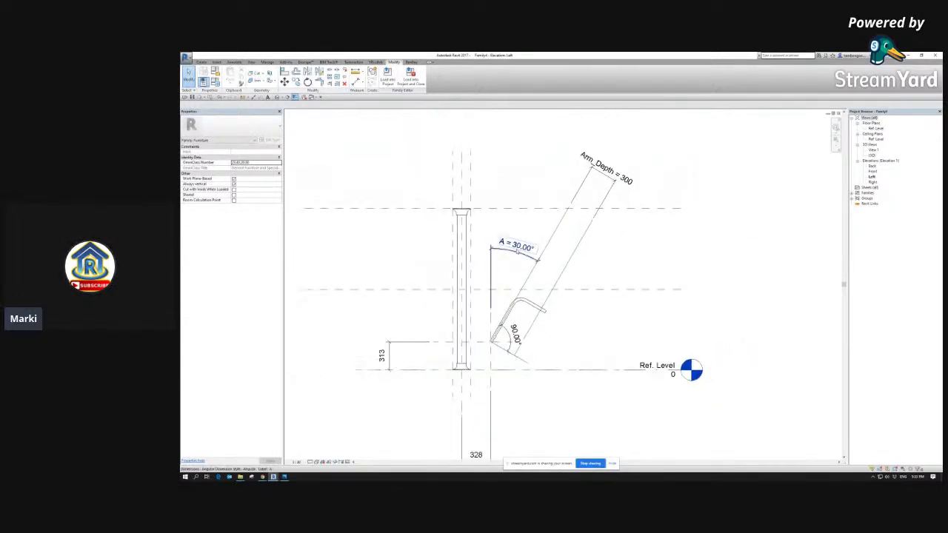
{"action": "left_click", "coordinate": [518, 250]}
{"action": "type", "text": "20"}
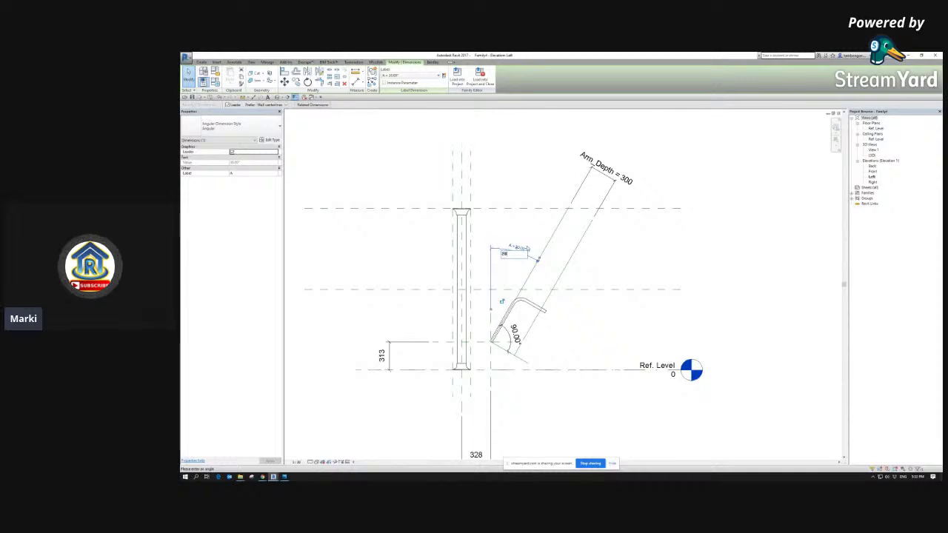
{"action": "key", "text": "Return"}
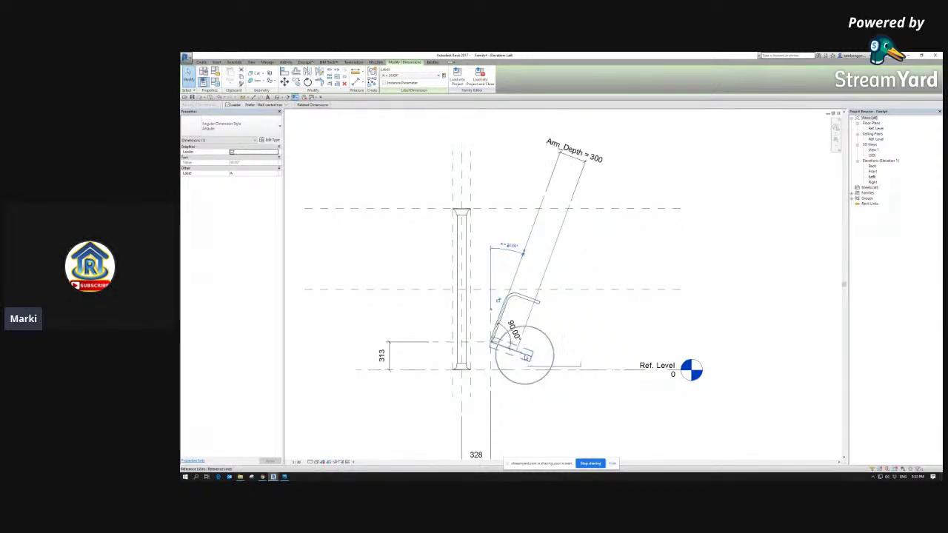
{"action": "left_click", "coordinate": [612, 213]}
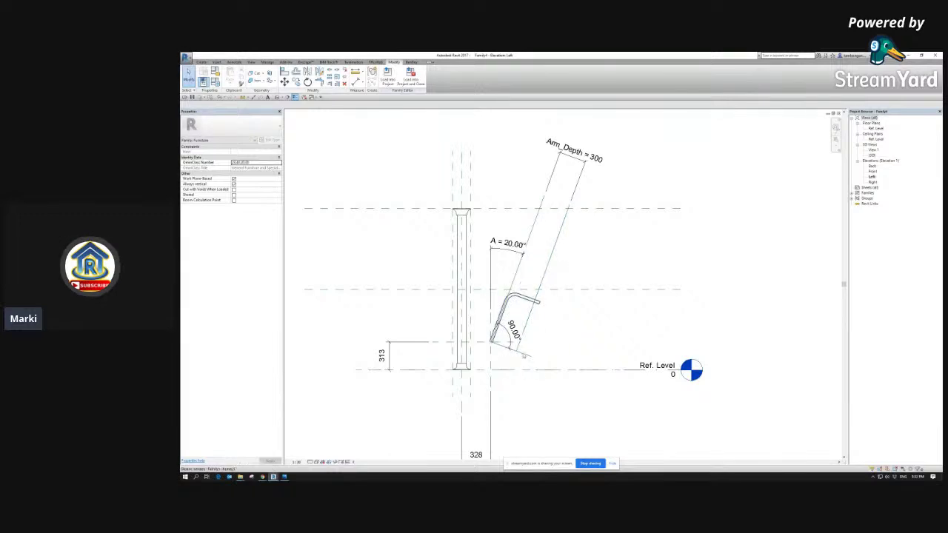
{"action": "middle_click_drag", "start_coordinate": [560, 344], "coordinate": [565, 312]}
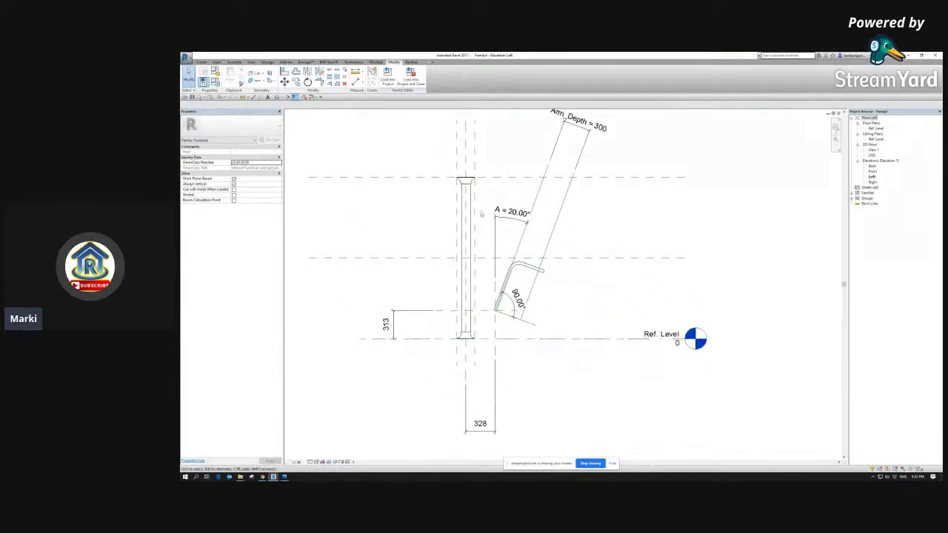
Step: Try stretching the bent pipe's depth, and associate its SWC_Depth property with the family parameter Arm_Depth
{"action": "left_click", "coordinate": [536, 271]}
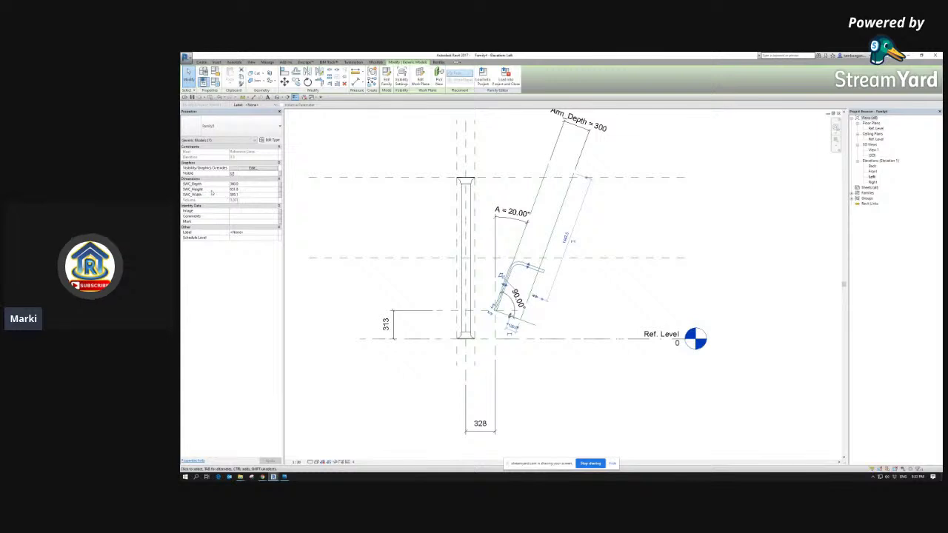
{"action": "left_click_drag", "start_coordinate": [534, 298], "coordinate": [547, 301]}
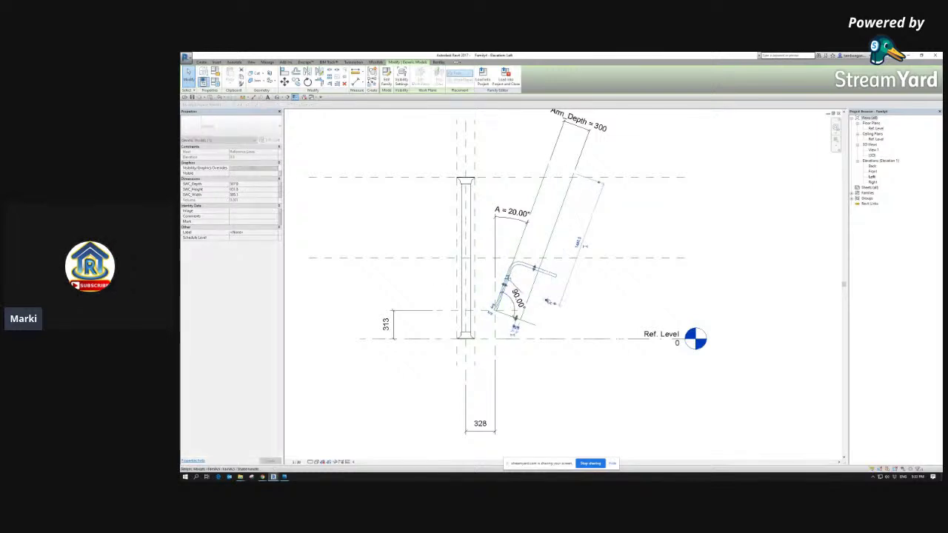
{"action": "left_click", "coordinate": [280, 186]}
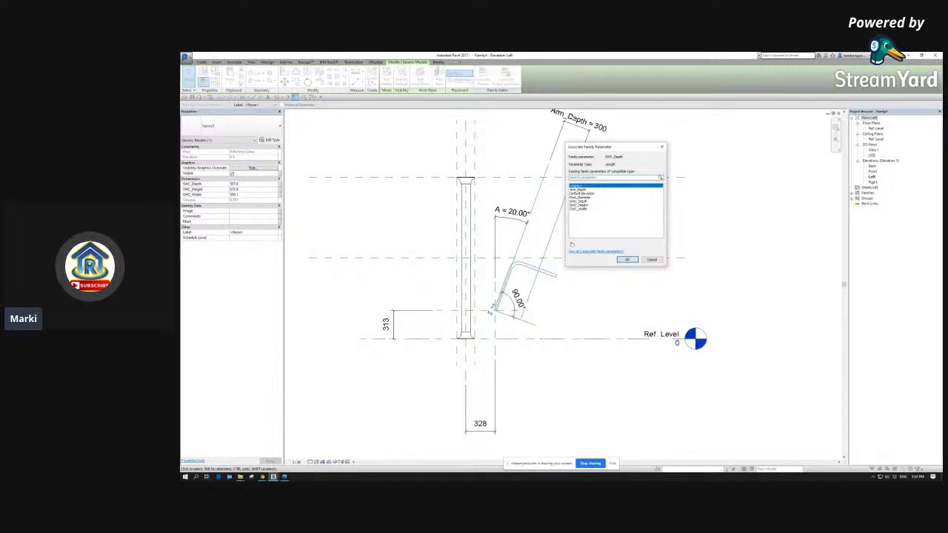
{"action": "left_click", "coordinate": [592, 201]}
{"action": "left_click", "coordinate": [592, 189]}
{"action": "left_click", "coordinate": [626, 260]}
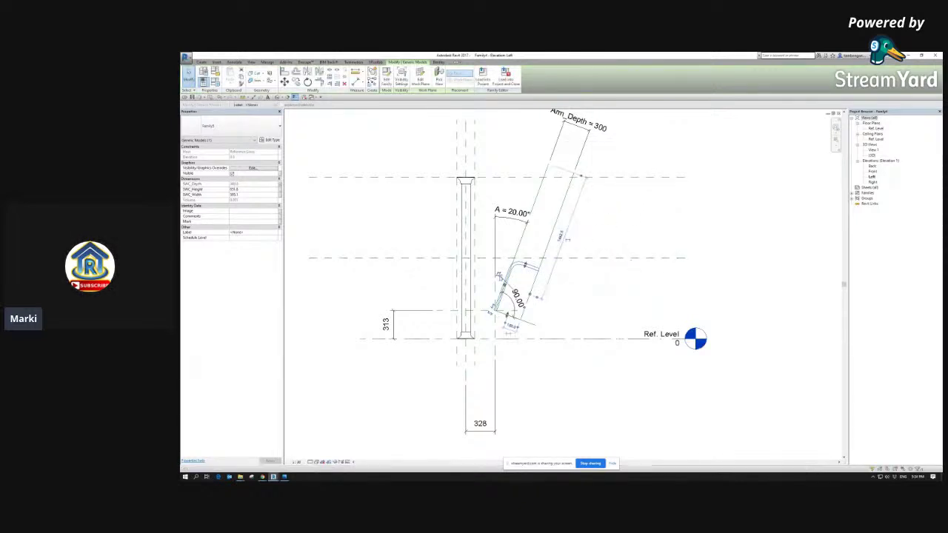
{"action": "middle_click_drag", "start_coordinate": [628, 262], "coordinate": [610, 296]}
Step: Test the pipe's depth link with a larger Arm_Depth value and restore the parameter to 300
{"action": "left_click", "coordinate": [605, 251]}
{"action": "scroll", "coordinate": [606, 250], "scroll_direction": "down", "scroll_amount": 1}
{"action": "left_click", "coordinate": [546, 215]}
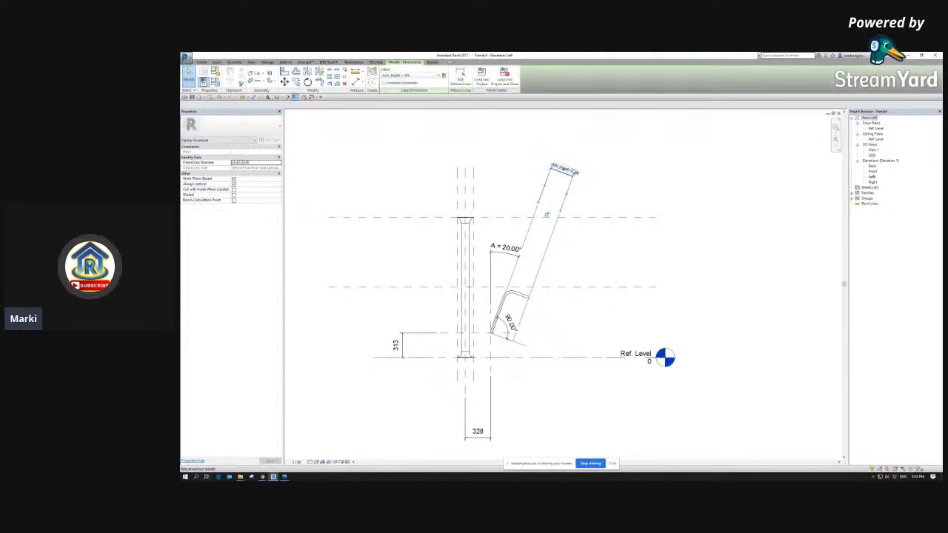
{"action": "key", "text": "Return"}
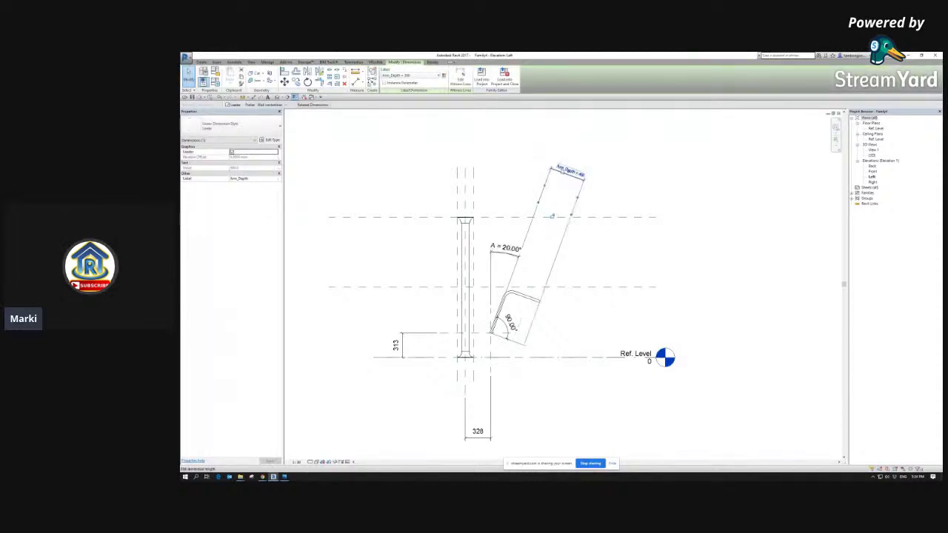
{"action": "left_click", "coordinate": [581, 175]}
{"action": "type", "text": "300"}
{"action": "key", "text": "Return"}
Step: Create a reference line parallel to the lower perpendicular one by picking it with a 1000 offset up along the angled line
{"action": "scroll", "coordinate": [543, 268], "scroll_direction": "up", "scroll_amount": 2}
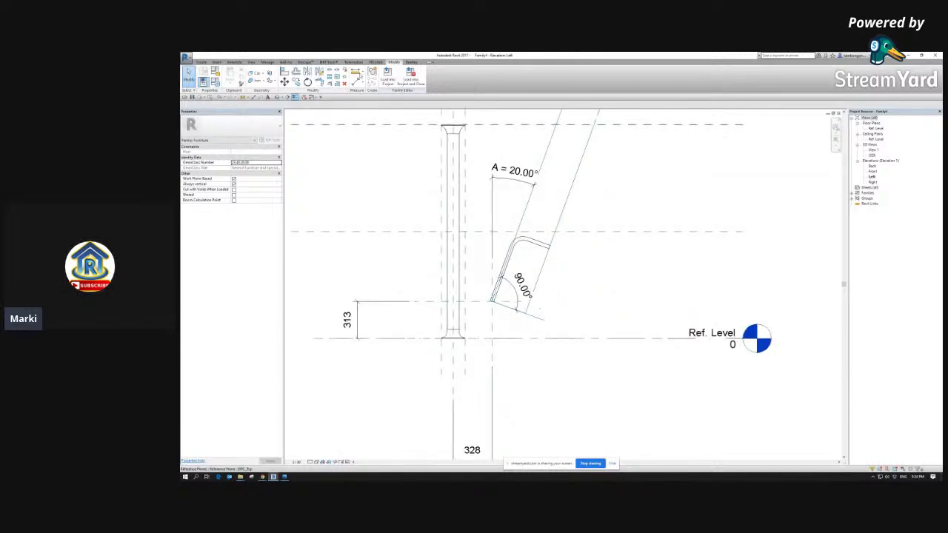
{"action": "left_click", "coordinate": [202, 62]}
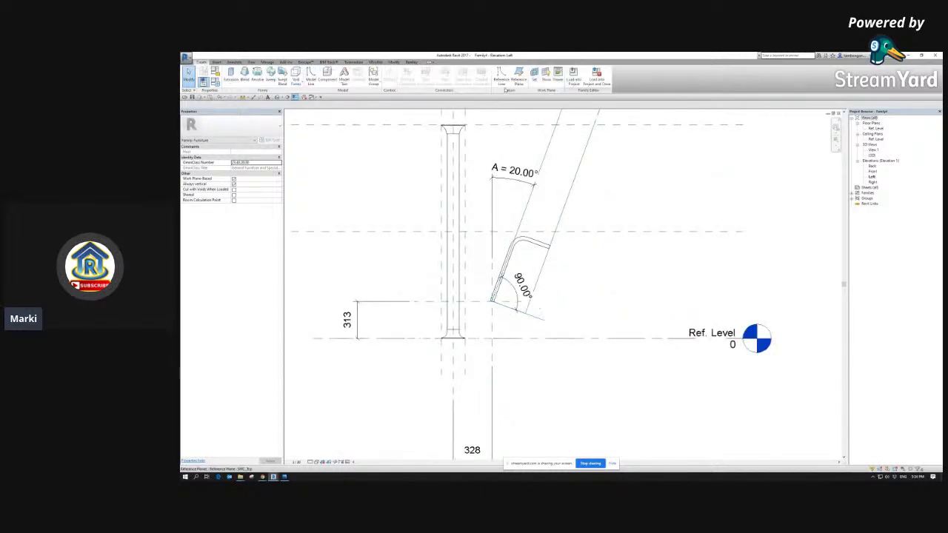
{"action": "left_click", "coordinate": [501, 74]}
{"action": "left_click", "coordinate": [412, 78]}
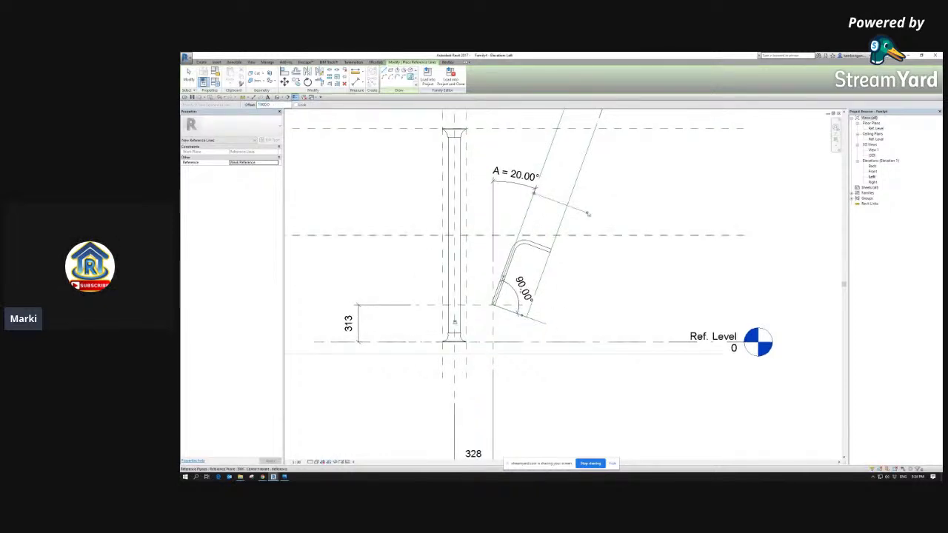
{"action": "key", "text": "Escape"}
Step: Add an aligned dimension between the two parallel reference lines perpendicular to the angled line, placed outside the arm
{"action": "key", "text": "d"}
{"action": "key", "text": "i"}
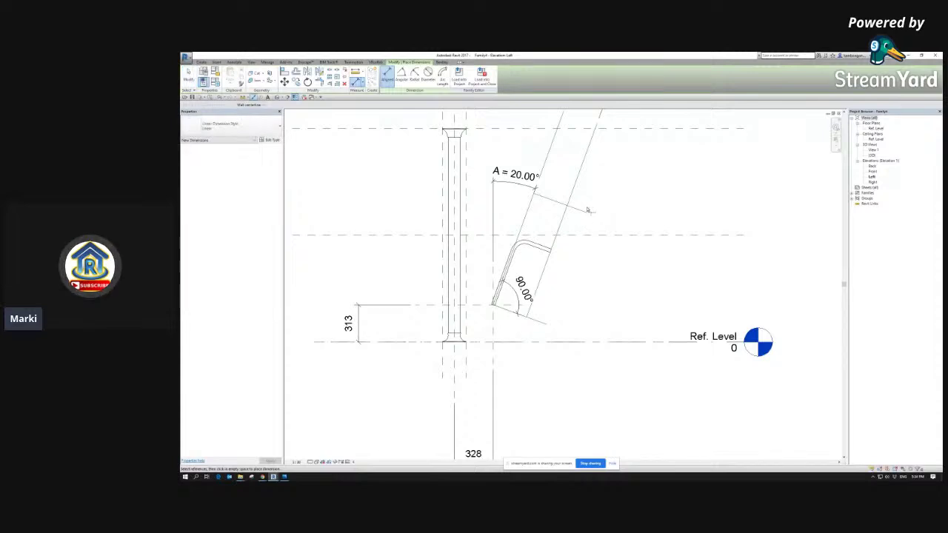
{"action": "left_click", "coordinate": [584, 213]}
{"action": "left_click", "coordinate": [544, 323]}
{"action": "scroll", "coordinate": [604, 302], "scroll_direction": "down", "scroll_amount": 1}
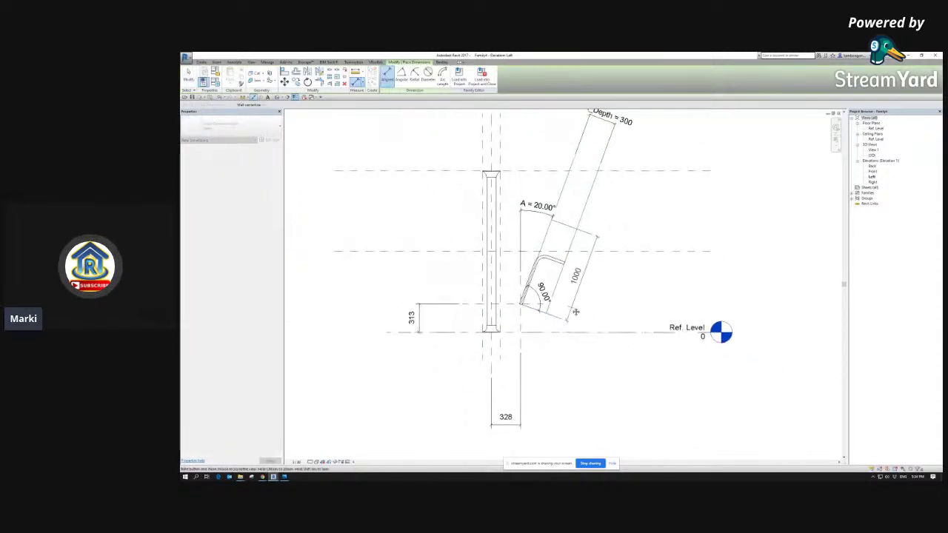
{"action": "left_click", "coordinate": [630, 310]}
{"action": "key", "text": "Escape"}
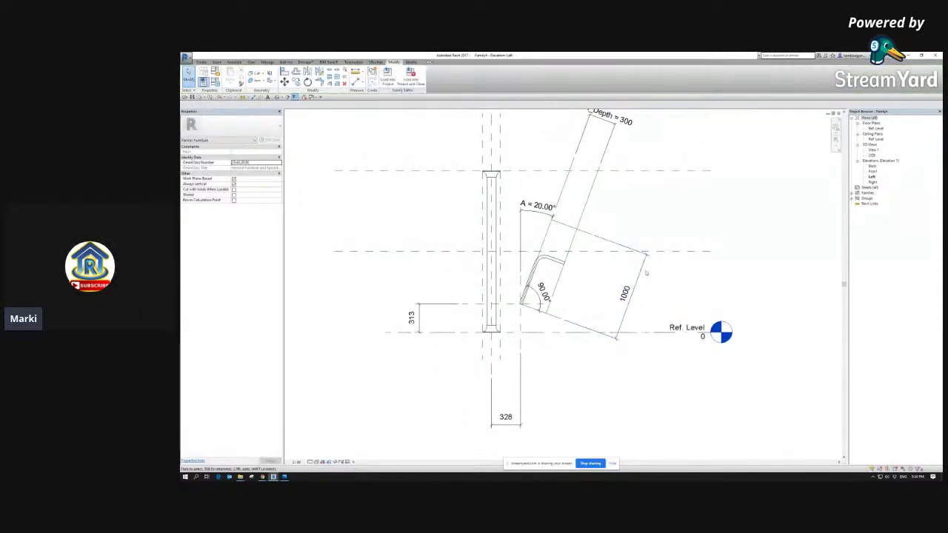
Step: Label the new 1000 dimension with a new family parameter named Arm_Length
{"action": "left_click", "coordinate": [404, 74]}
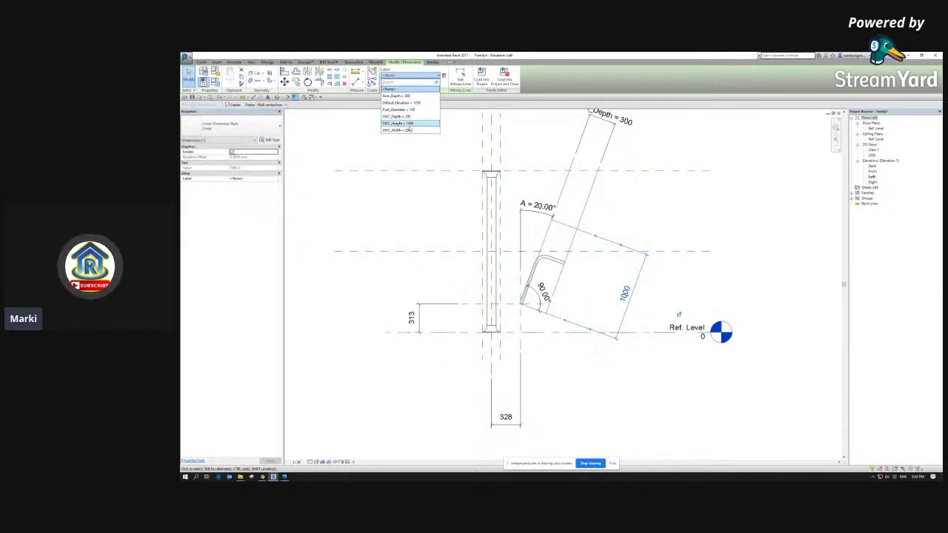
{"action": "left_click", "coordinate": [443, 76]}
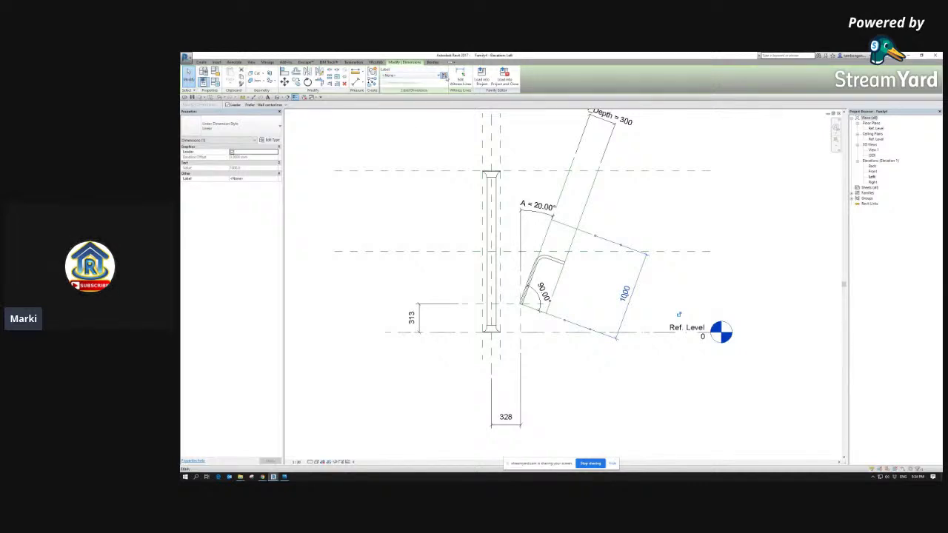
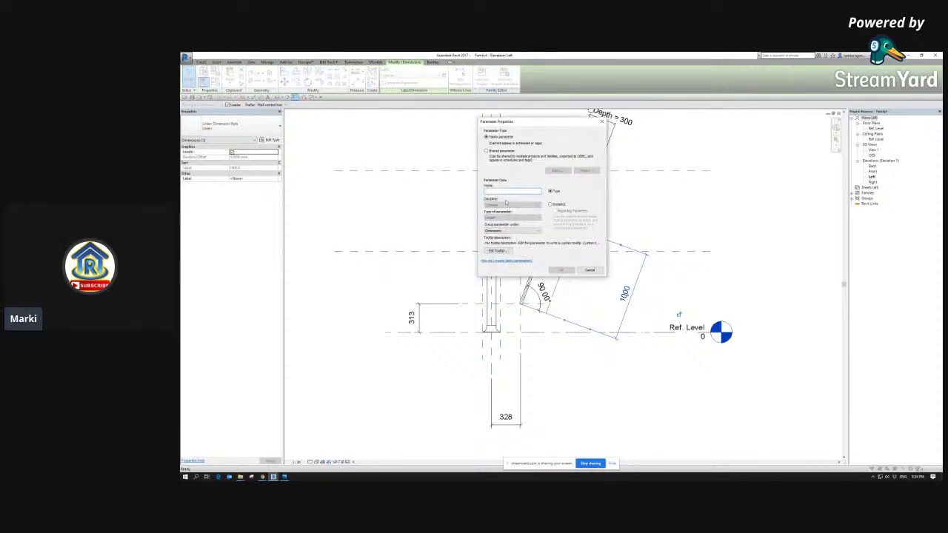
{"action": "type", "text": "Angl_Length"}
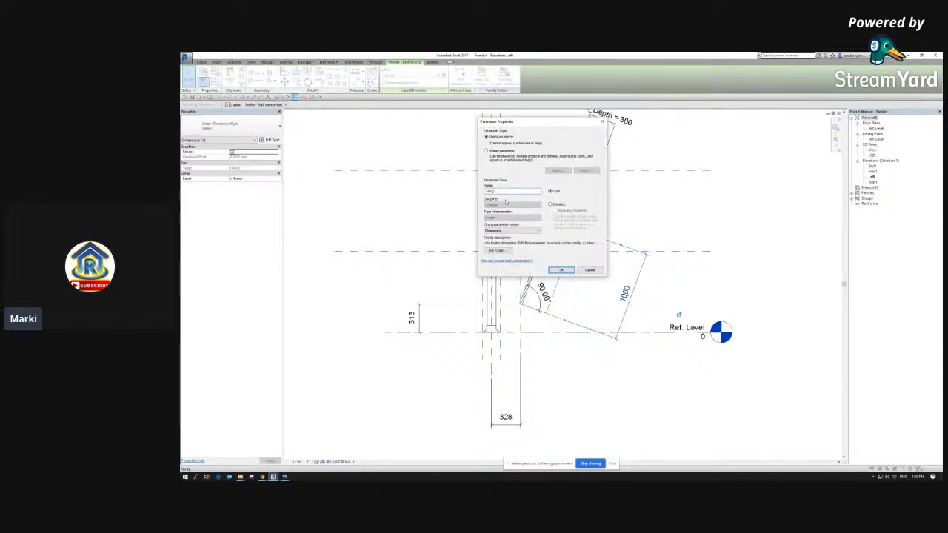
{"action": "left_click", "coordinate": [521, 231]}
{"action": "left_click", "coordinate": [511, 236]}
{"action": "left_click", "coordinate": [560, 269]}
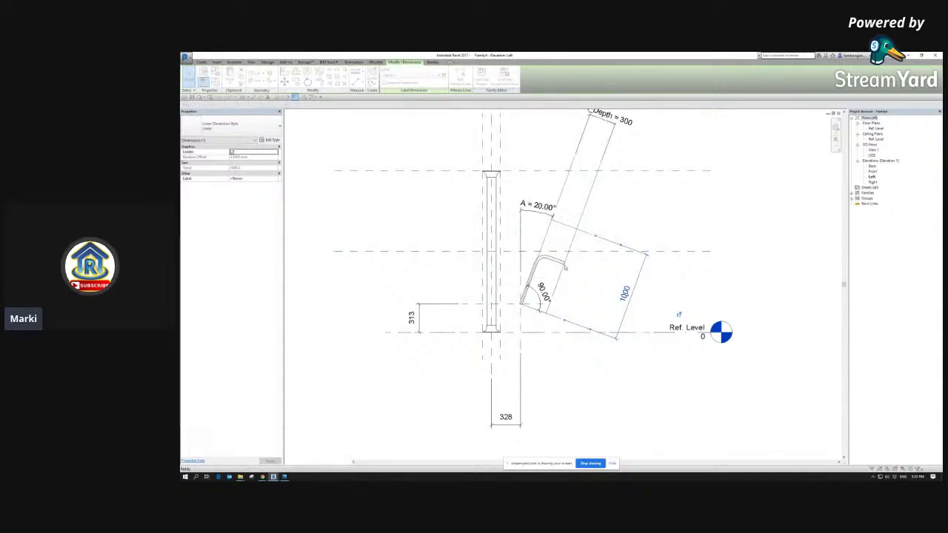
{"action": "left_click", "coordinate": [641, 225]}
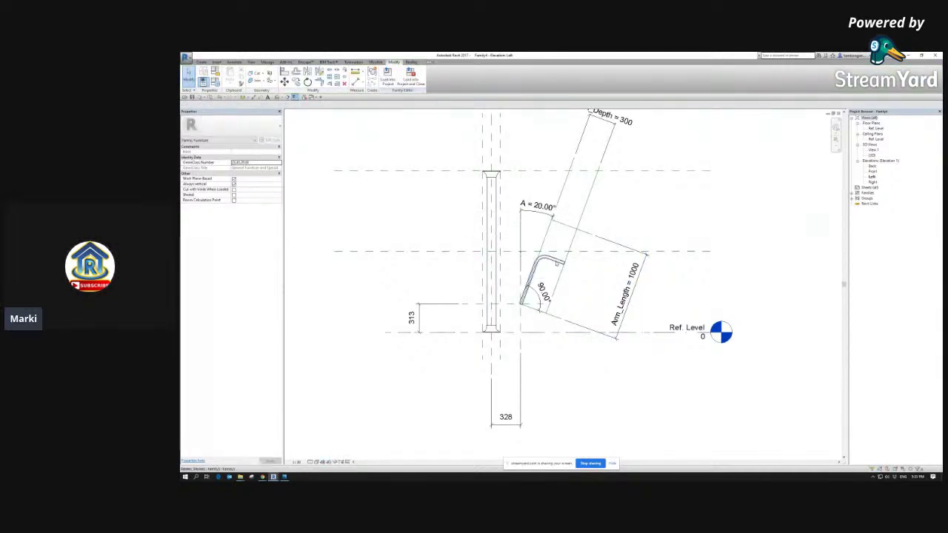
Step: Try stretching the bent pipe's length, and associate its SWC_Width property with the family parameter Arm_Length
{"action": "left_click", "coordinate": [551, 260]}
{"action": "left_click_drag", "start_coordinate": [552, 260], "coordinate": [556, 241]}
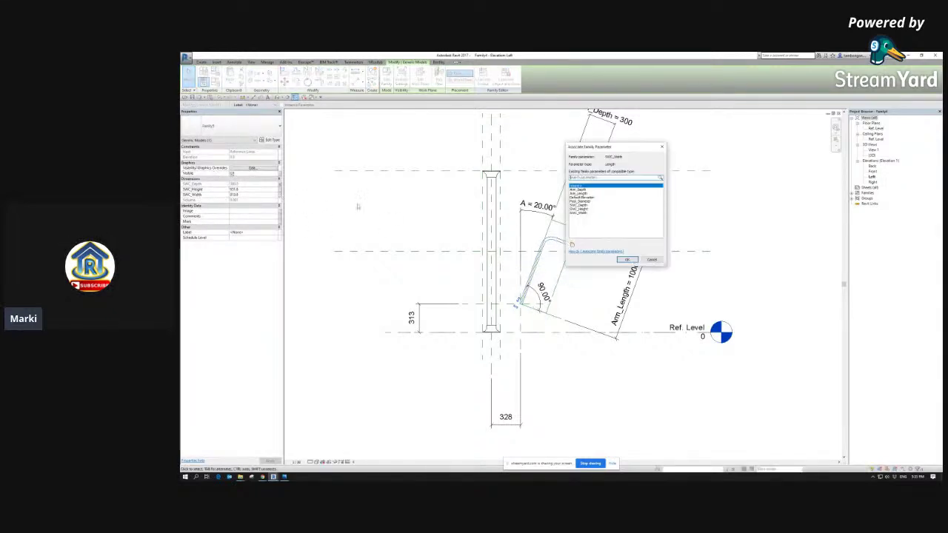
{"action": "left_click", "coordinate": [588, 194]}
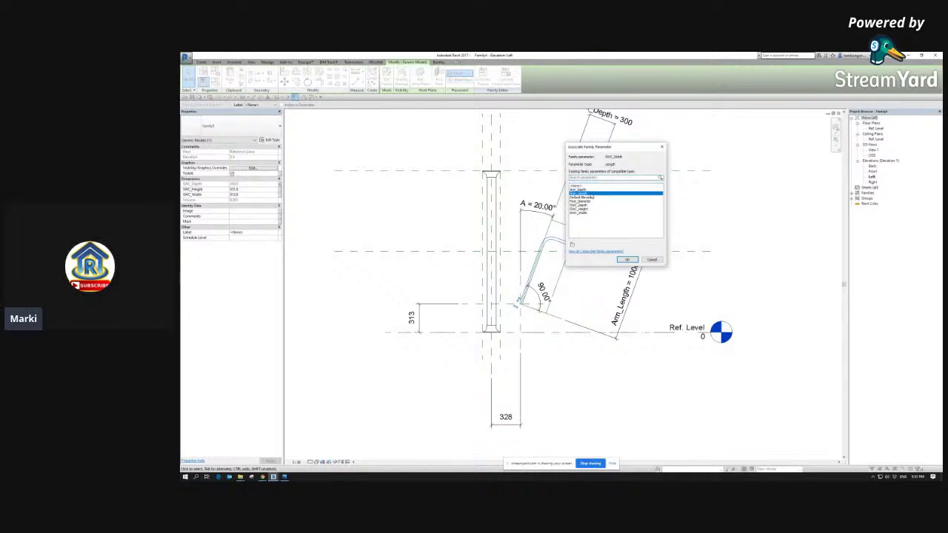
{"action": "left_click", "coordinate": [628, 259]}
{"action": "left_click", "coordinate": [655, 202]}
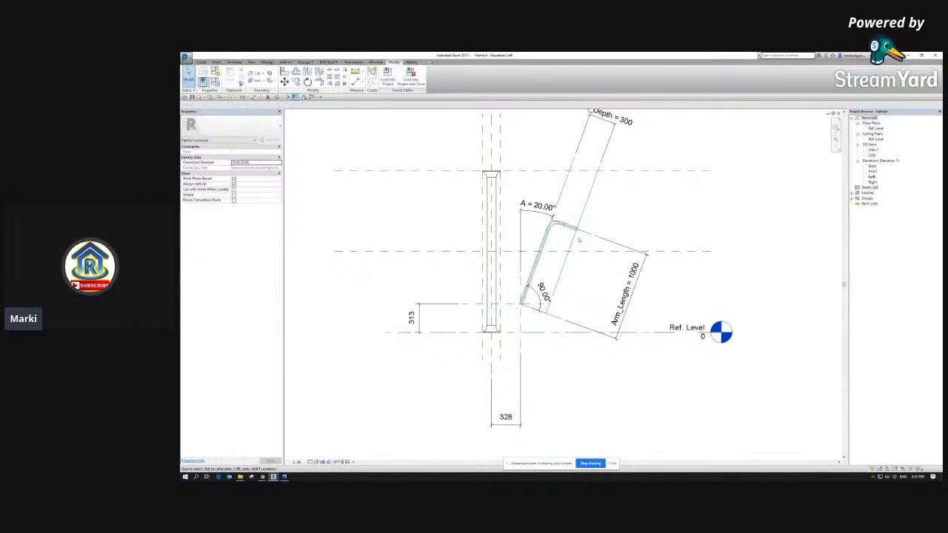
Step: Examine how the bent pipe's outer end meets the arm's depth and length reference lines
{"action": "scroll", "coordinate": [590, 239], "scroll_direction": "up", "scroll_amount": 5}
{"action": "scroll", "coordinate": [590, 239], "scroll_direction": "down", "scroll_amount": 4}
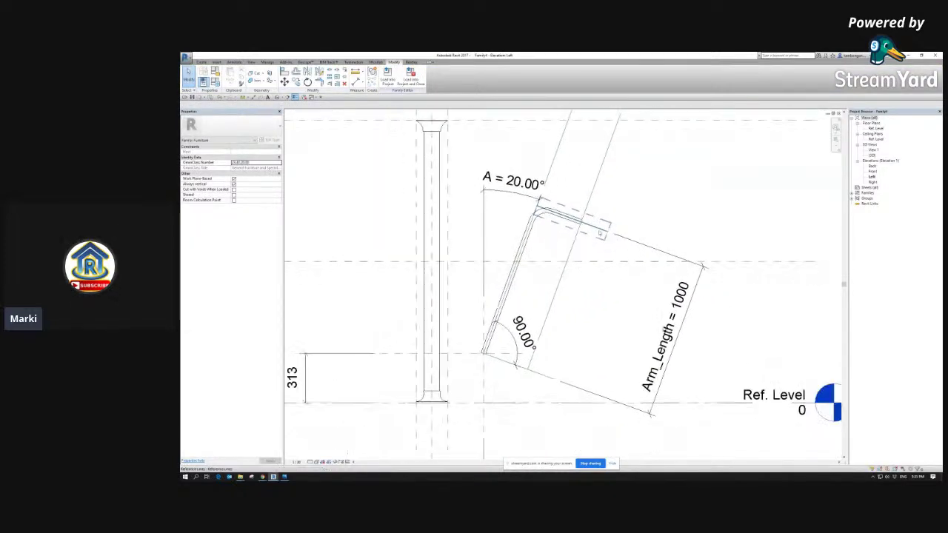
{"action": "scroll", "coordinate": [578, 225], "scroll_direction": "up", "scroll_amount": 4}
{"action": "scroll", "coordinate": [579, 225], "scroll_direction": "up", "scroll_amount": 1}
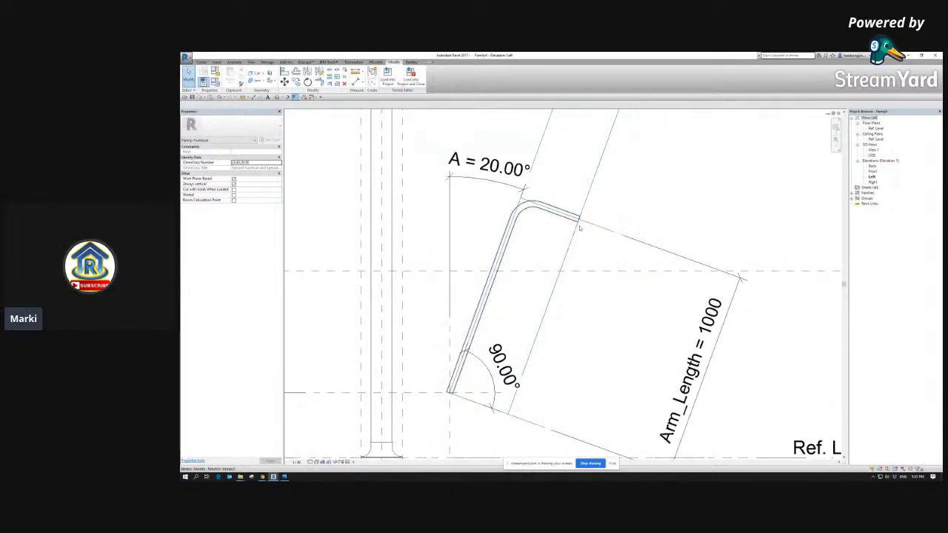
{"action": "scroll", "coordinate": [578, 231], "scroll_direction": "down", "scroll_amount": 2}
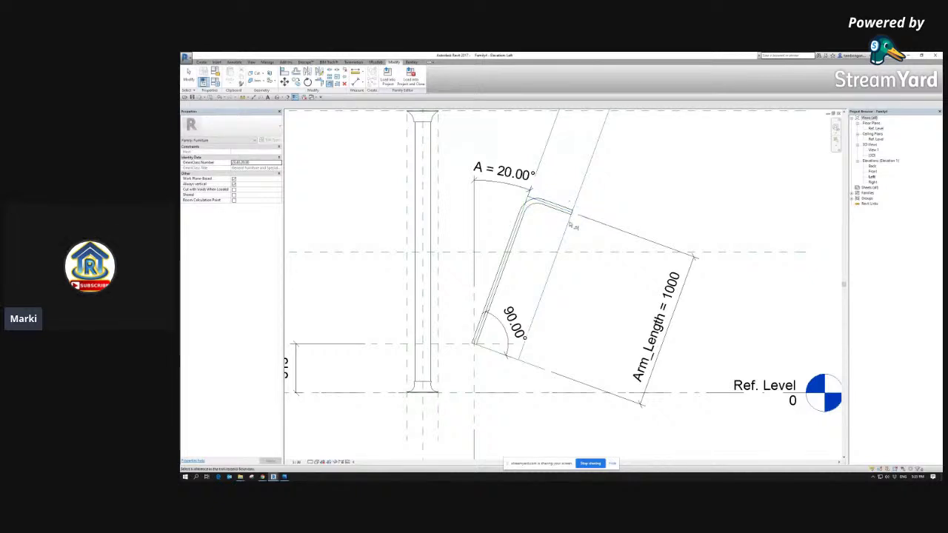
{"action": "scroll", "coordinate": [582, 223], "scroll_direction": "down", "scroll_amount": 2}
{"action": "scroll", "coordinate": [582, 223], "scroll_direction": "down", "scroll_amount": 2}
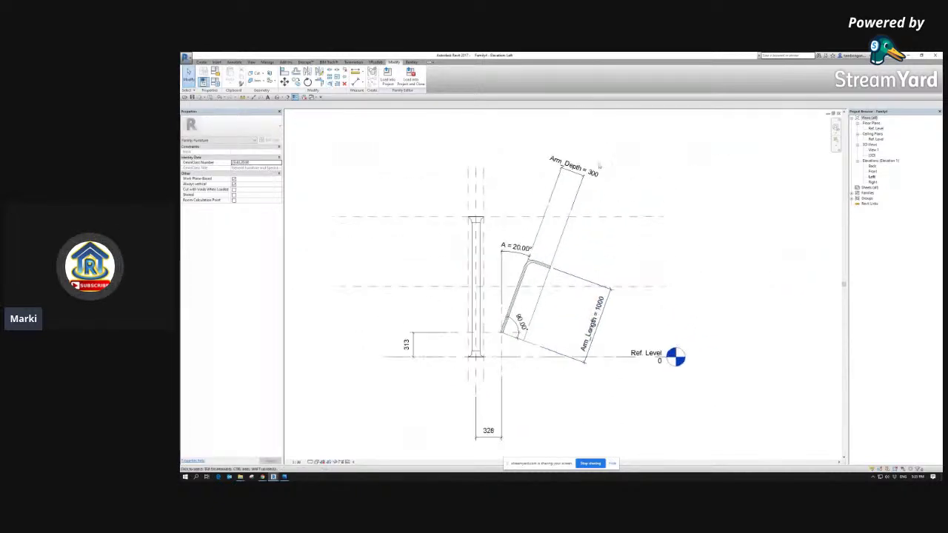
Step: Test the pipe's depth link by setting Arm_Depth to 450, and restore it to 300
{"action": "left_click", "coordinate": [557, 214]}
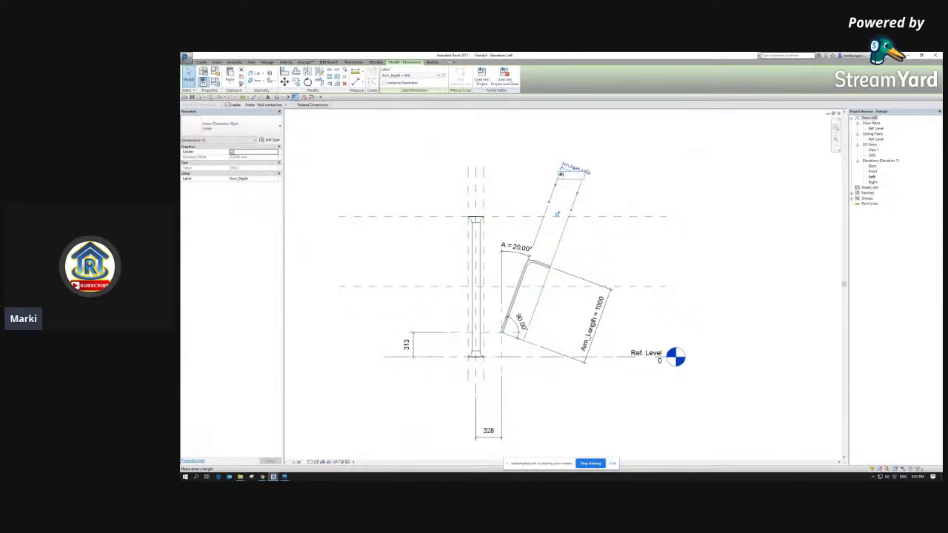
{"action": "scroll", "coordinate": [554, 276], "scroll_direction": "up", "scroll_amount": 2}
{"action": "scroll", "coordinate": [553, 276], "scroll_direction": "up", "scroll_amount": 1}
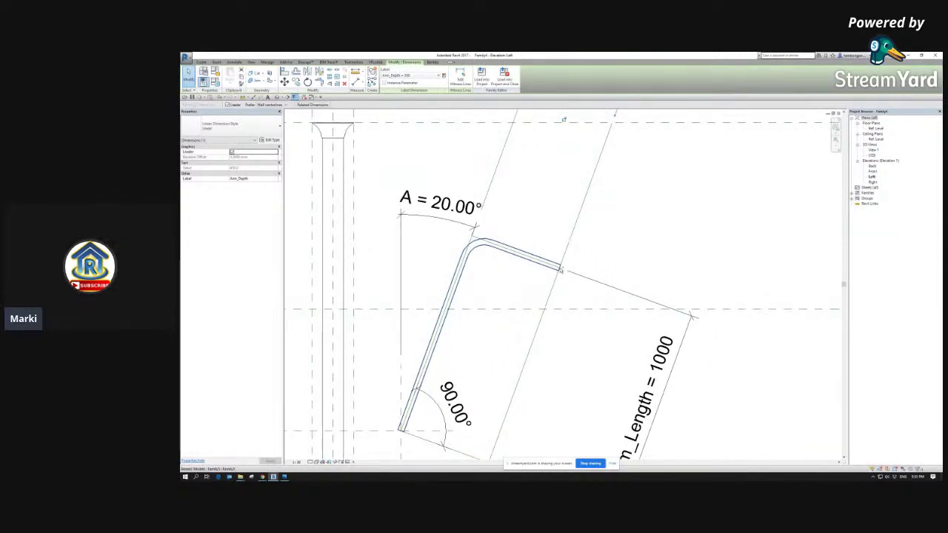
{"action": "scroll", "coordinate": [568, 255], "scroll_direction": "down", "scroll_amount": 3}
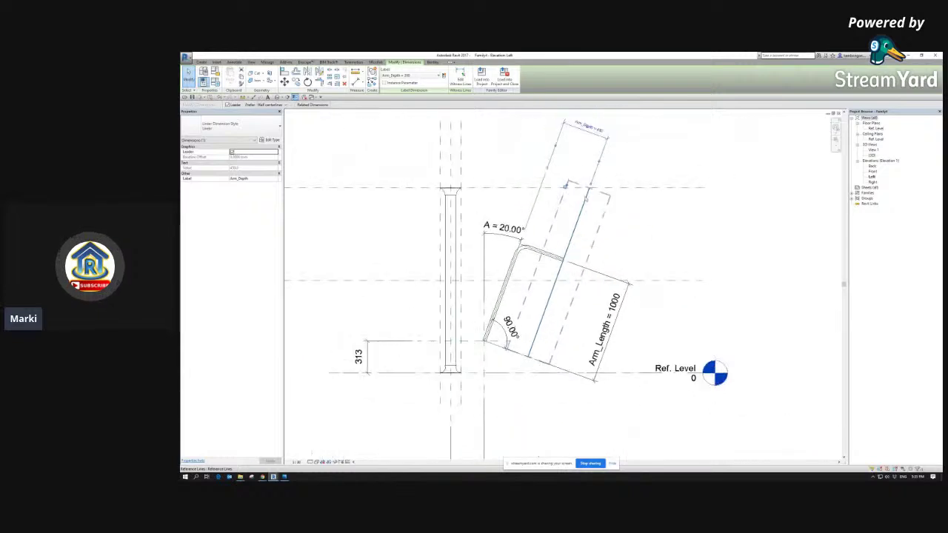
{"action": "key", "text": "Escape"}
{"action": "scroll", "coordinate": [589, 194], "scroll_direction": "down", "scroll_amount": 1}
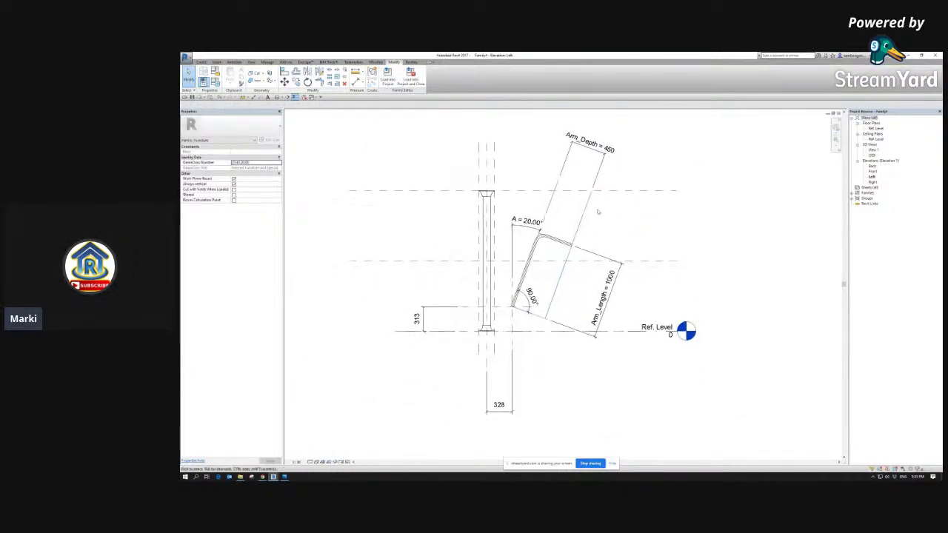
{"action": "left_click", "coordinate": [573, 189]}
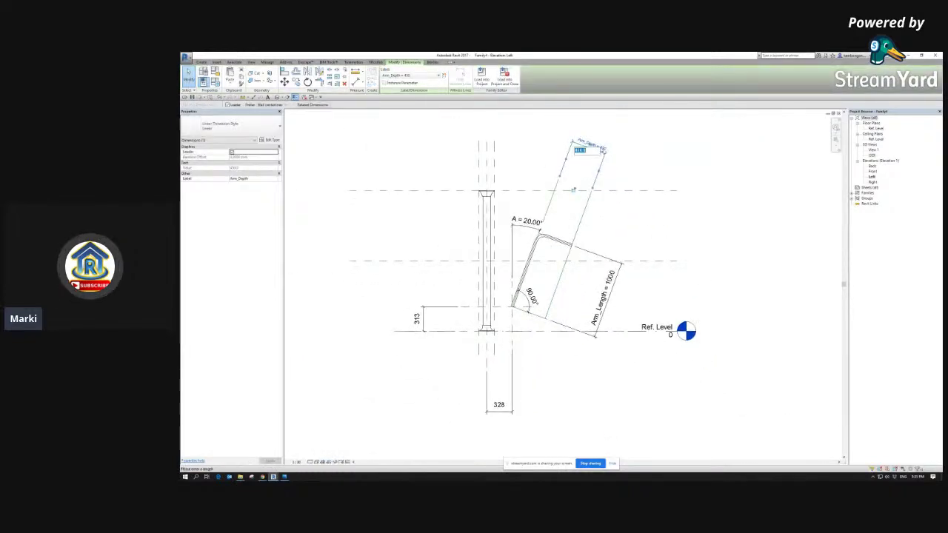
{"action": "left_click", "coordinate": [620, 203]}
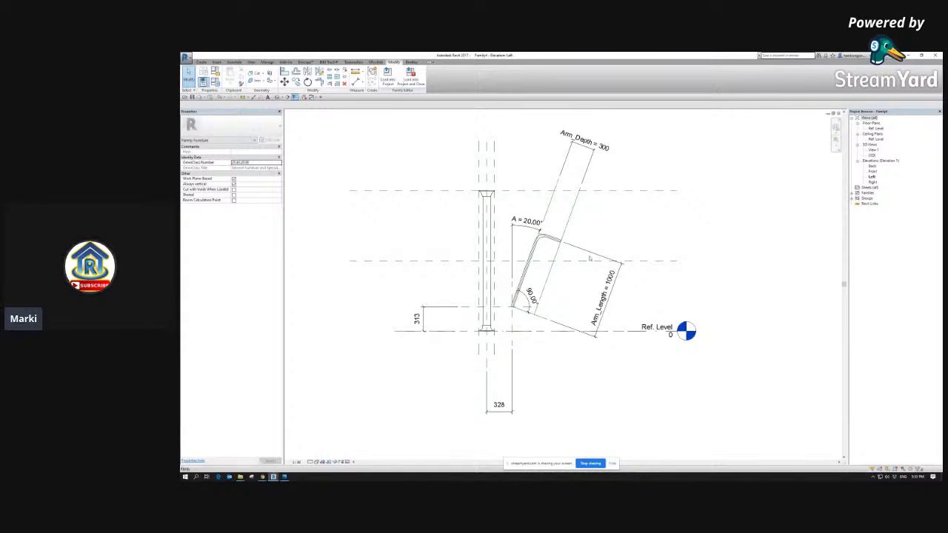
Step: Set the Arm_Length parameter to 1500 to test that the pipe lengthens along the angled line
{"action": "left_click", "coordinate": [608, 290]}
{"action": "left_click", "coordinate": [609, 292]}
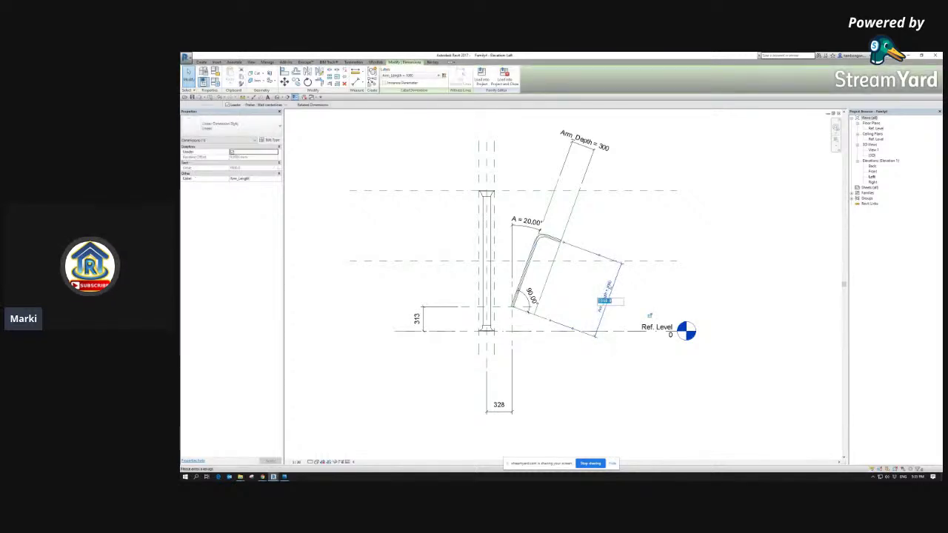
{"action": "type", "text": "450"}
{"action": "key", "text": "Return"}
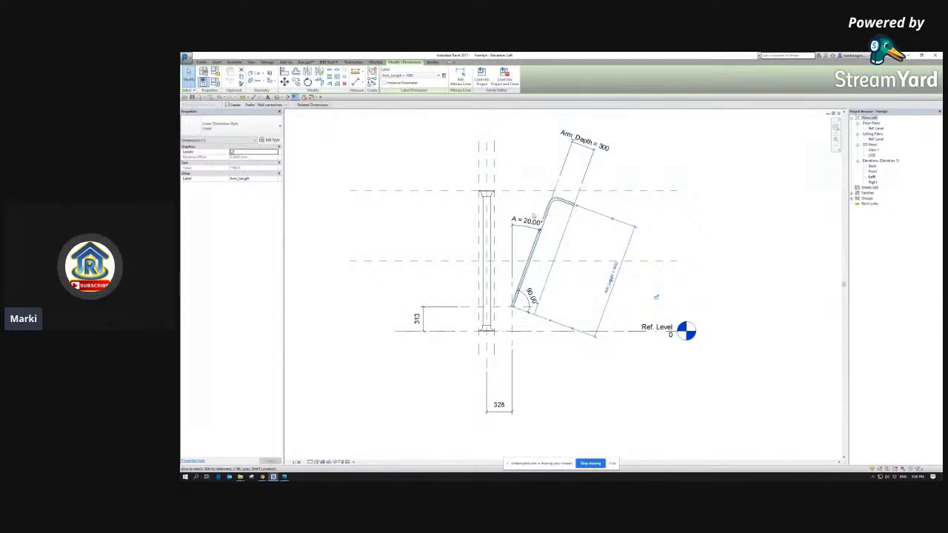
{"action": "left_click", "coordinate": [621, 183]}
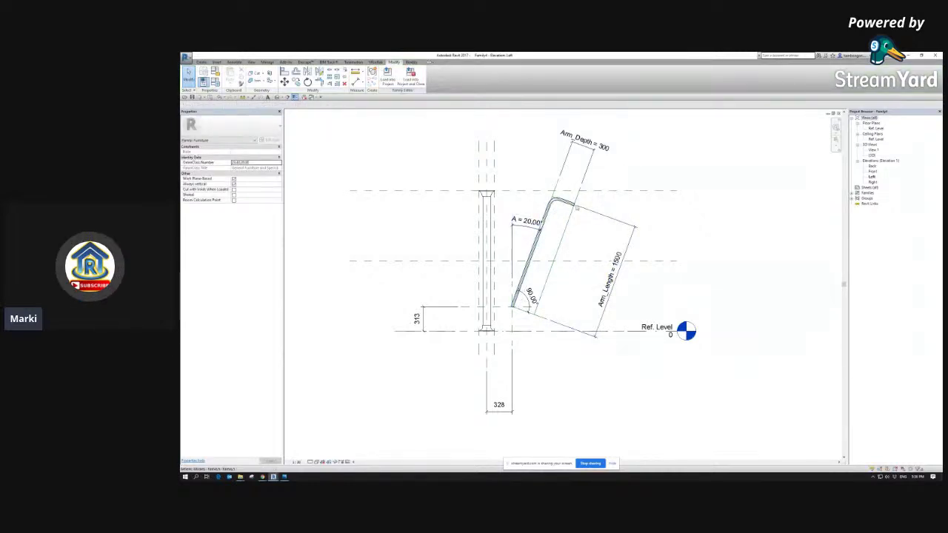
{"action": "scroll", "coordinate": [575, 208], "scroll_direction": "up", "scroll_amount": 2}
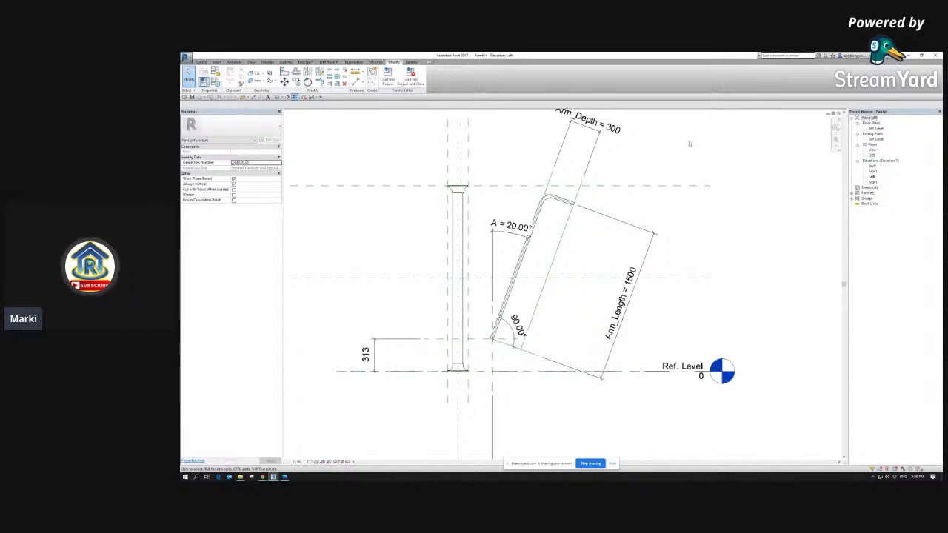
Step: Switch to the 3D view of Family2 and examine the dome-topped cylindrical shade
{"action": "left_click", "coordinate": [312, 97]}
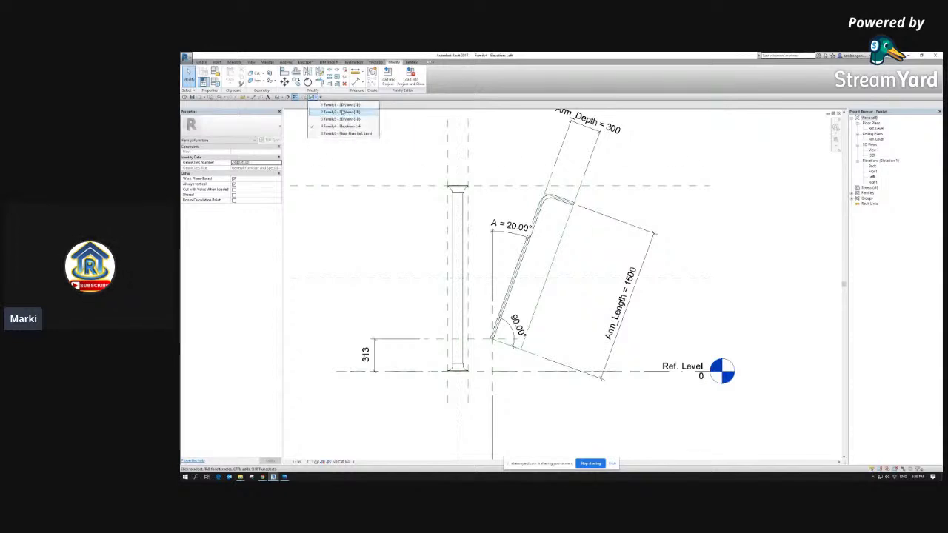
{"action": "left_click", "coordinate": [342, 116]}
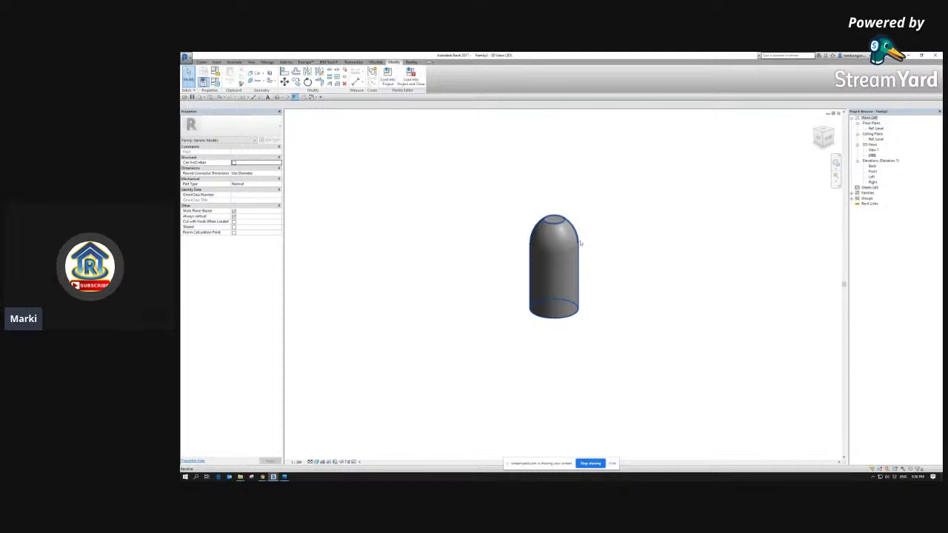
{"action": "left_click", "coordinate": [580, 243]}
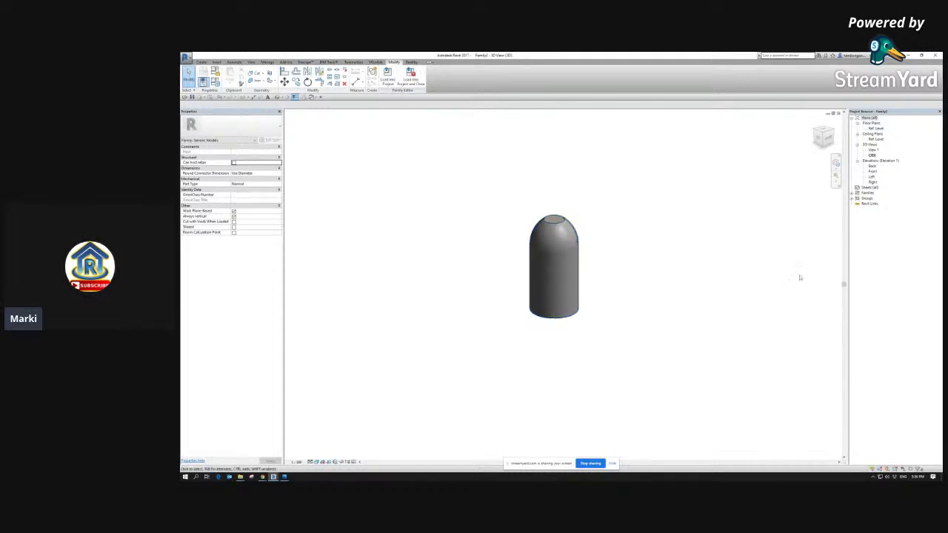
{"action": "middle_click_drag", "start_coordinate": [599, 251], "coordinate": [590, 245], "text": "shift"}
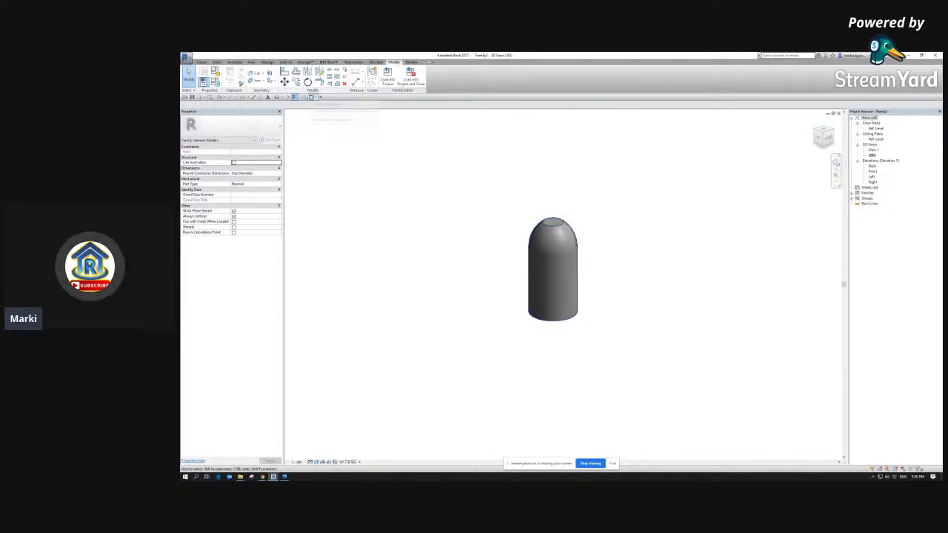
{"action": "left_click", "coordinate": [313, 97]}
{"action": "left_click", "coordinate": [357, 153]}
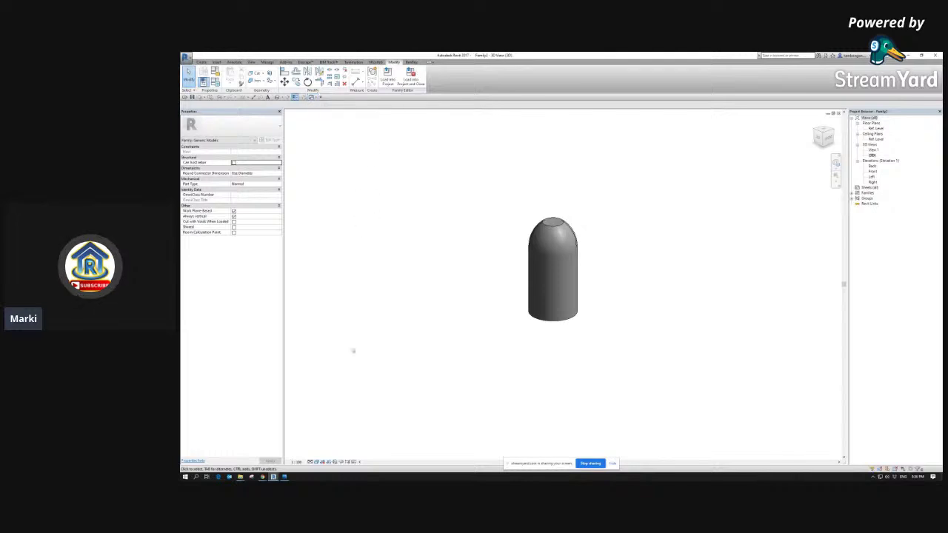
Step: Switch to the other Revit session, examine its family in 3D, and return to the dome-topped shade in Family2
{"action": "mouse_move", "coordinate": [272, 476]}
{"action": "left_click", "coordinate": [241, 445]}
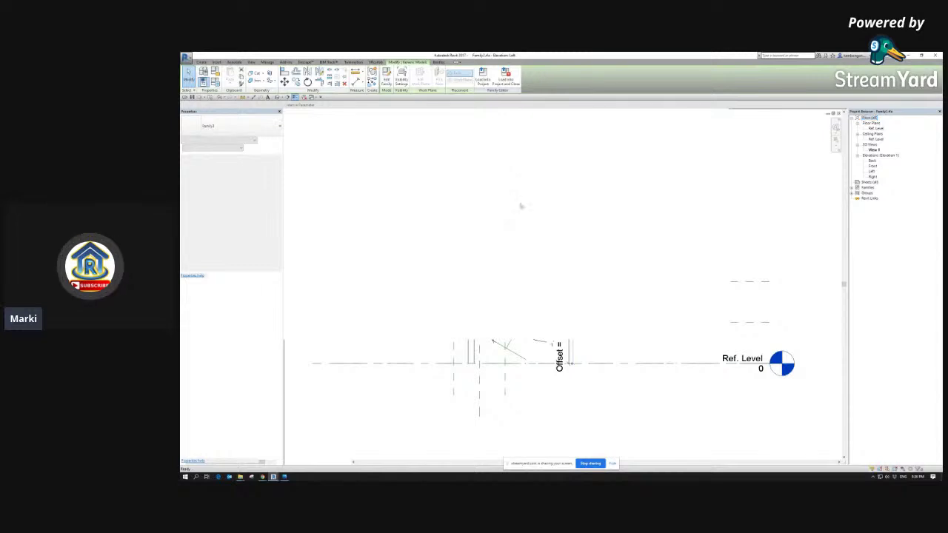
{"action": "middle_click_drag", "start_coordinate": [571, 296], "coordinate": [603, 263], "text": "shift"}
{"action": "left_click", "coordinate": [585, 274]}
{"action": "middle_click_drag", "start_coordinate": [585, 274], "coordinate": [560, 282], "text": "shift"}
{"action": "left_click", "coordinate": [684, 154]}
{"action": "middle_click_drag", "start_coordinate": [657, 202], "coordinate": [677, 242], "text": "shift"}
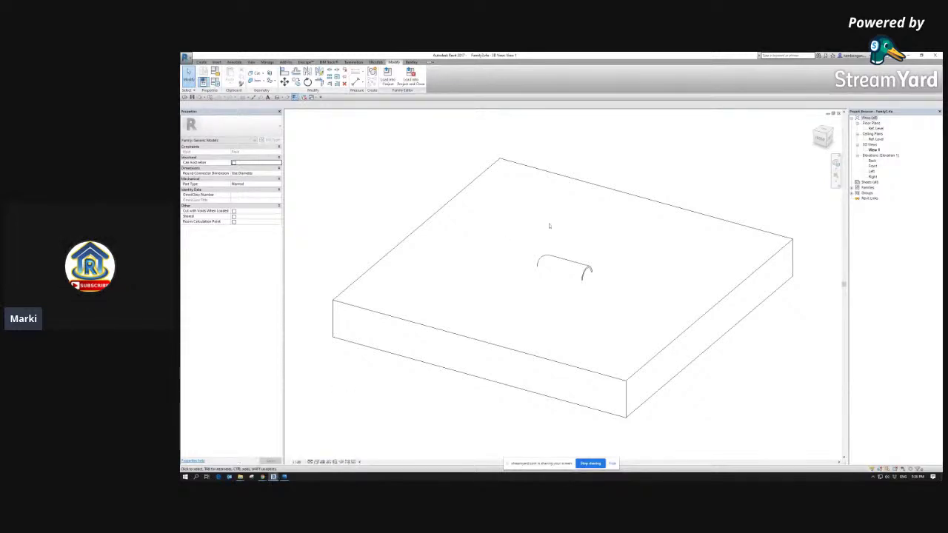
{"action": "left_click", "coordinate": [317, 448]}
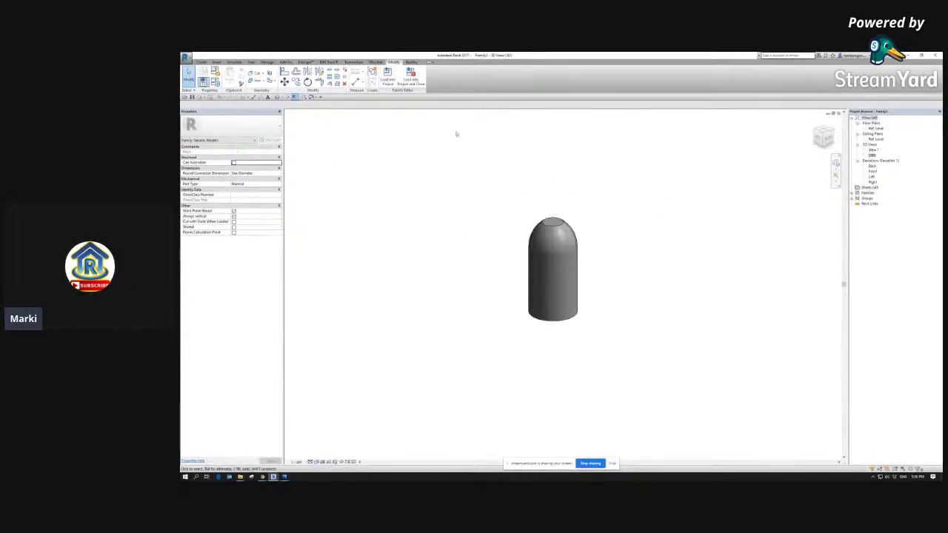
{"action": "middle_click_drag", "start_coordinate": [559, 204], "coordinate": [567, 201], "text": "shift"}
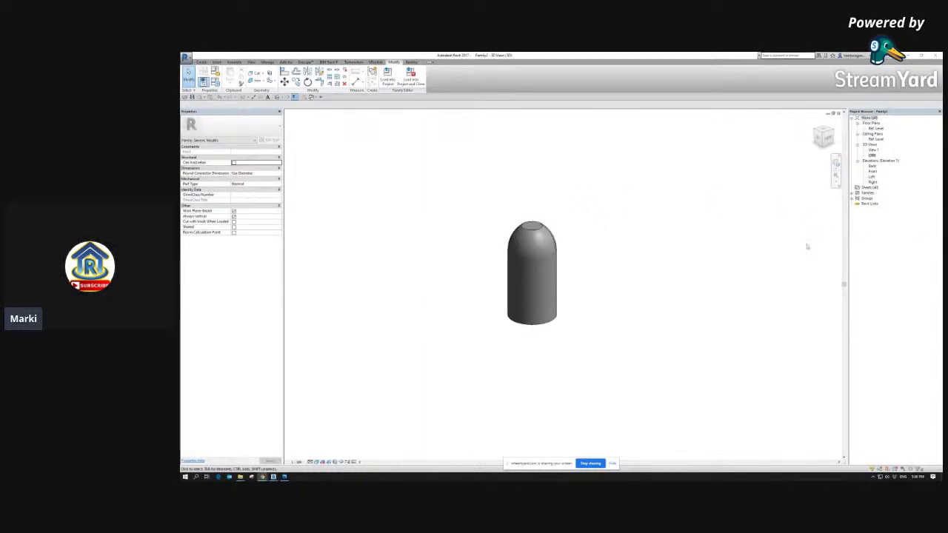
{"action": "middle_click_drag", "start_coordinate": [558, 213], "coordinate": [563, 227]}
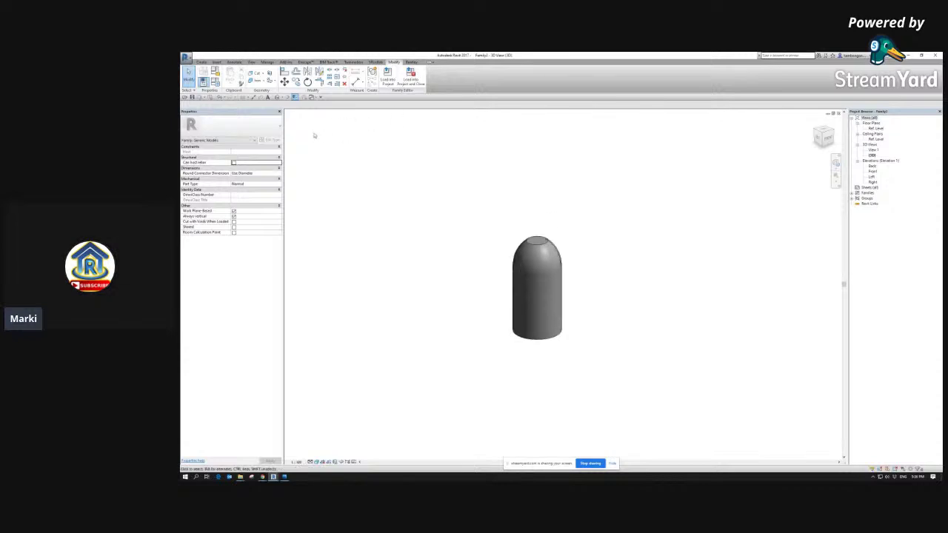
{"action": "left_click", "coordinate": [312, 98]}
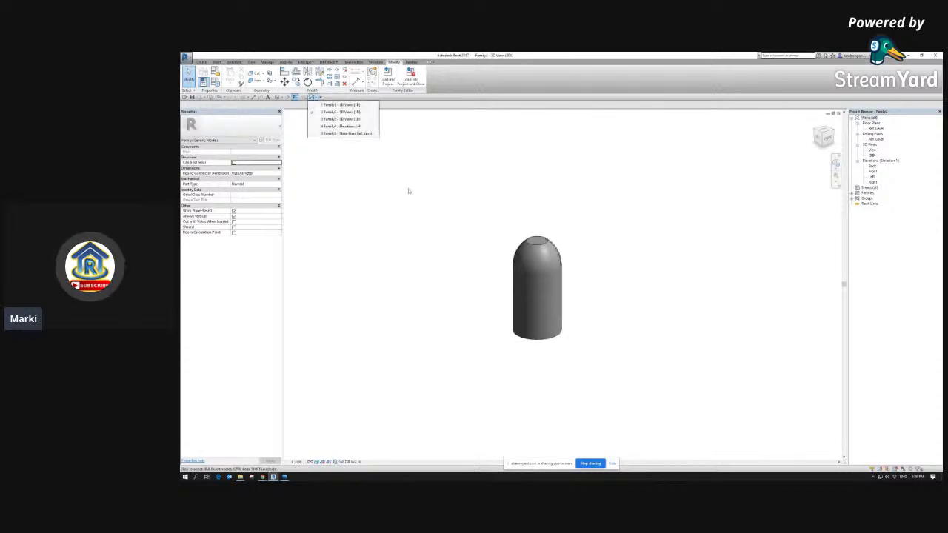
{"action": "left_click", "coordinate": [459, 203]}
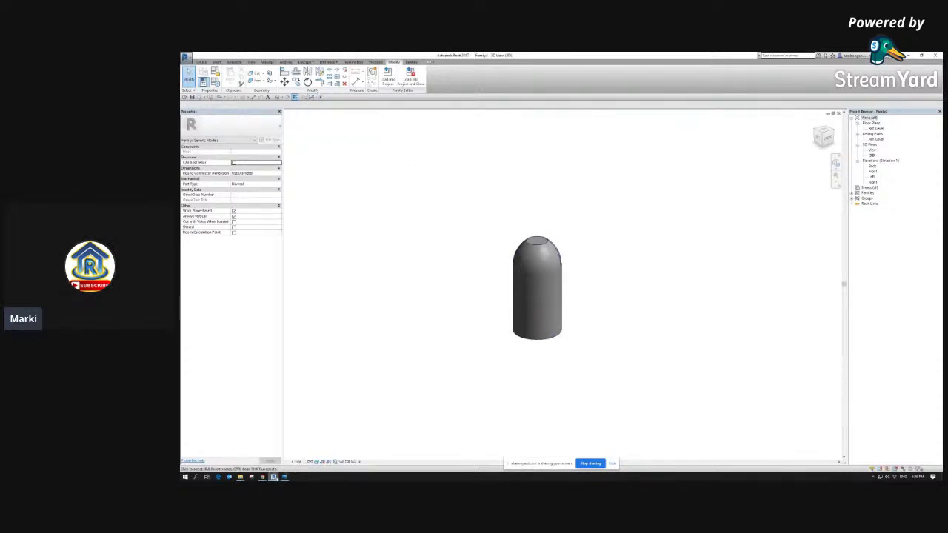
{"action": "left_click", "coordinate": [314, 98]}
{"action": "left_click", "coordinate": [331, 156]}
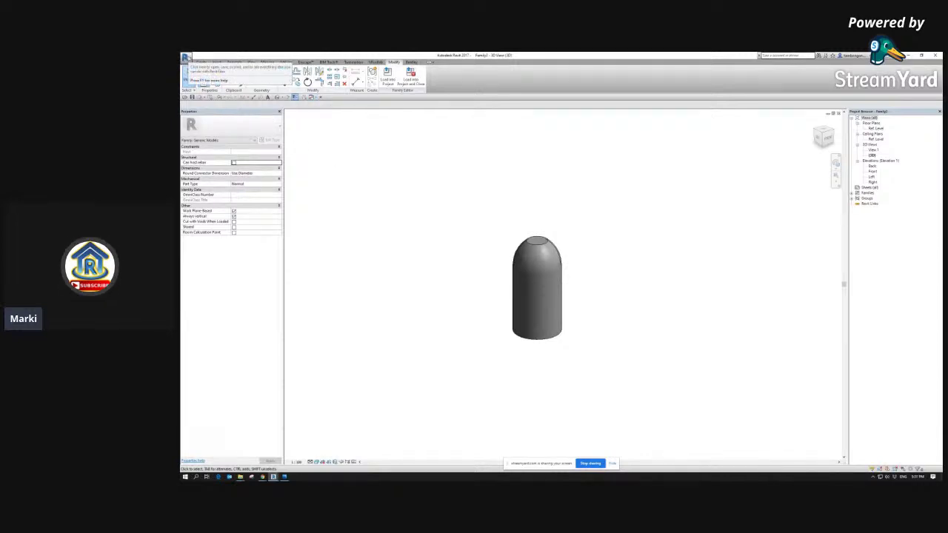
Step: Create a new family from the SWC generic model template in the Family Templates folder that previews a width and depth layout
{"action": "left_click", "coordinate": [186, 57]}
{"action": "mouse_move", "coordinate": [218, 81]}
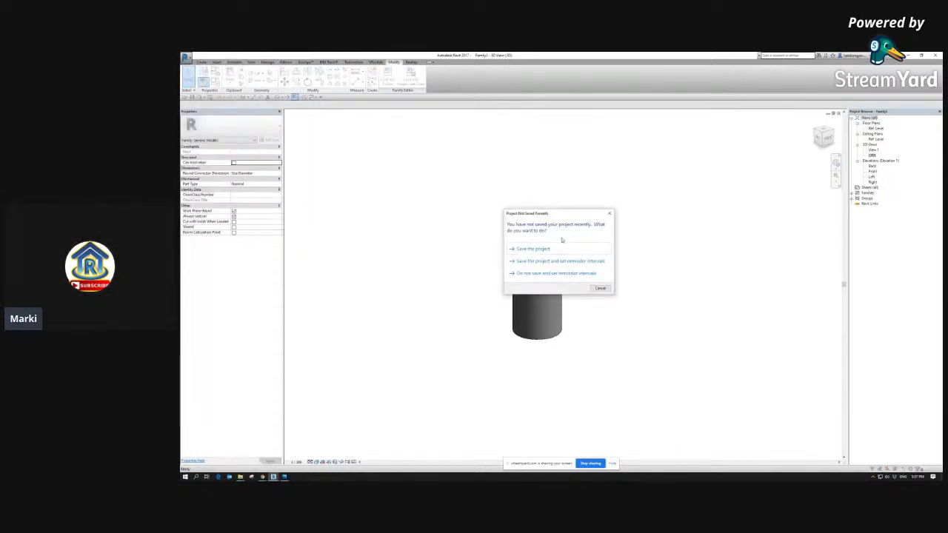
{"action": "key", "text": "Escape"}
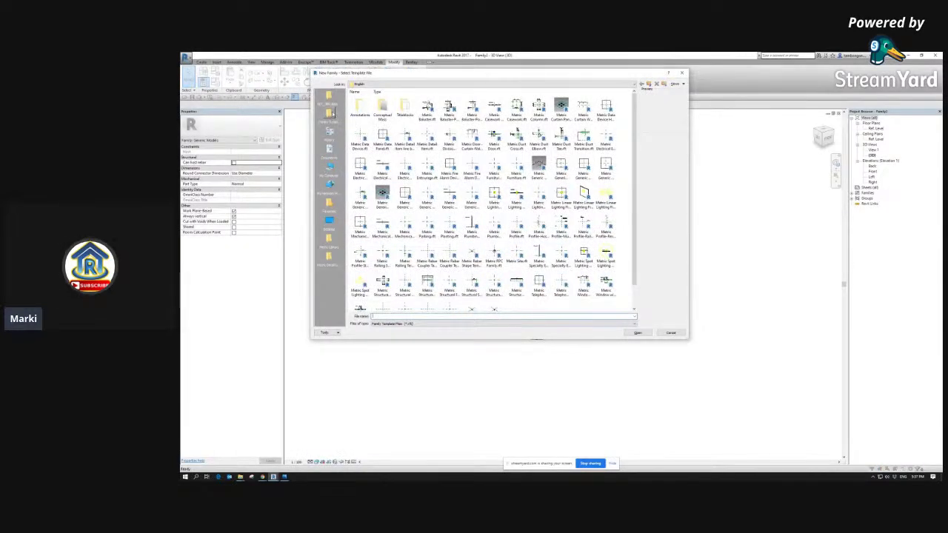
{"action": "left_click", "coordinate": [329, 113]}
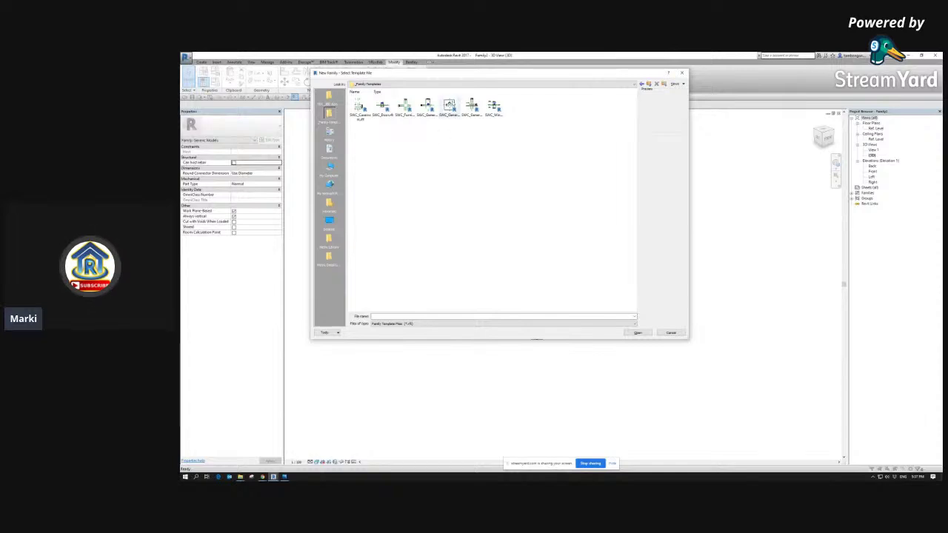
{"action": "left_click", "coordinate": [450, 107]}
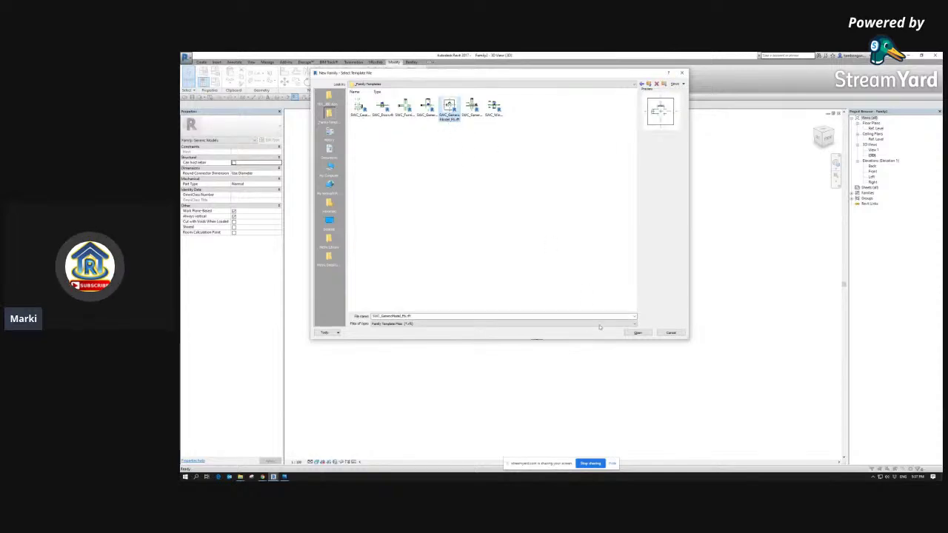
{"action": "left_click", "coordinate": [635, 333]}
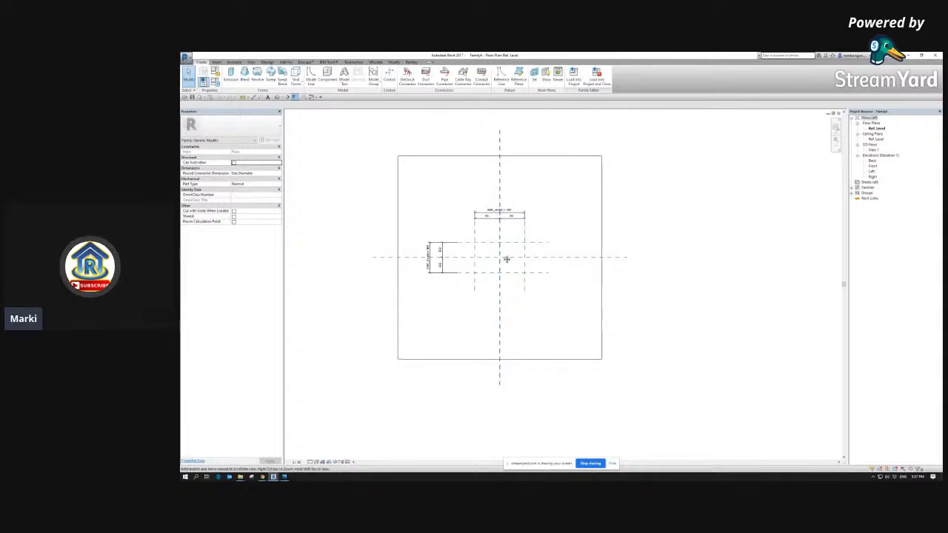
Step: Check the Defines Origin setting of the Center (Front/Back) and Center (Left/Right) reference planes
{"action": "scroll", "coordinate": [487, 255], "scroll_direction": "up", "scroll_amount": 5}
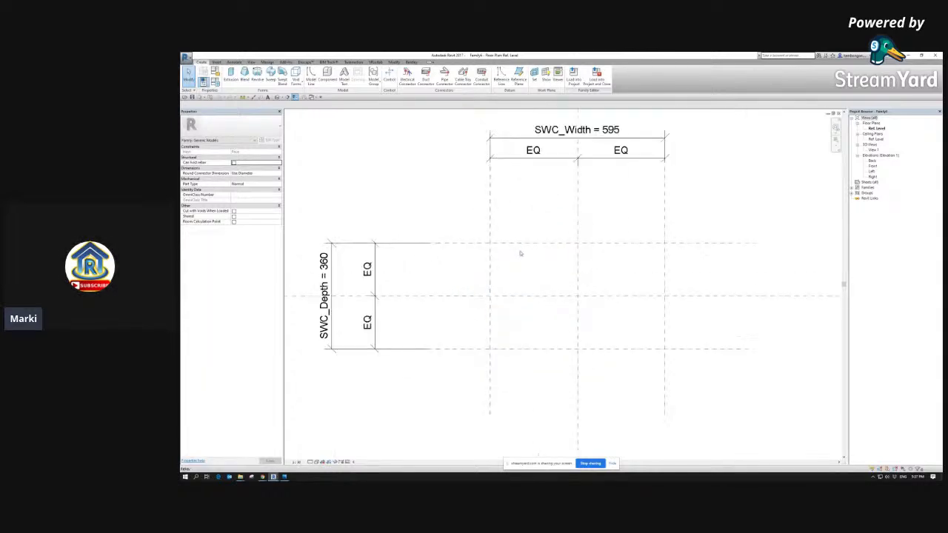
{"action": "middle_click_drag", "start_coordinate": [485, 252], "coordinate": [472, 241]}
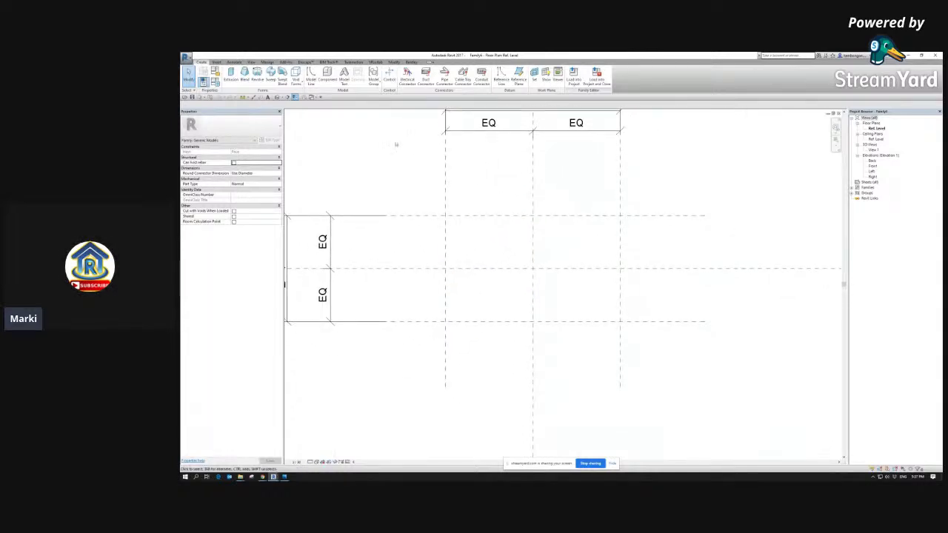
{"action": "scroll", "coordinate": [470, 271], "scroll_direction": "down", "scroll_amount": 1}
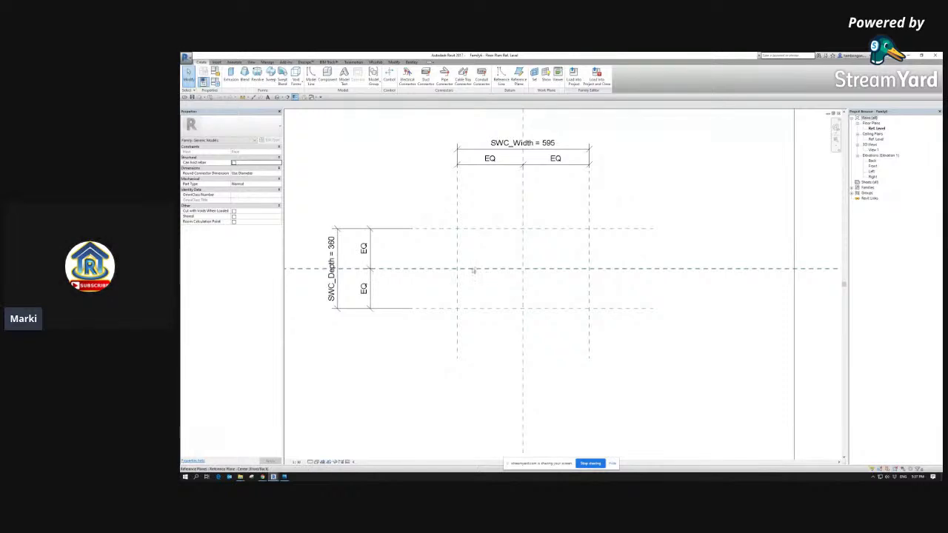
{"action": "left_click", "coordinate": [524, 275]}
{"action": "left_click", "coordinate": [226, 199]}
{"action": "left_click", "coordinate": [542, 271]}
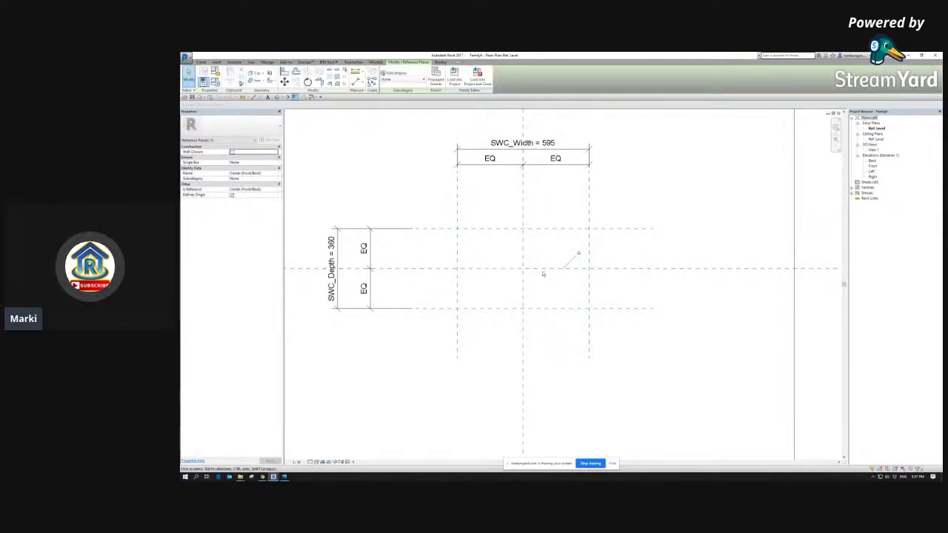
{"action": "scroll", "coordinate": [542, 269], "scroll_direction": "down", "scroll_amount": 1}
{"action": "scroll", "coordinate": [541, 266], "scroll_direction": "up", "scroll_amount": 1}
{"action": "left_click", "coordinate": [528, 252]}
{"action": "left_click", "coordinate": [538, 269]}
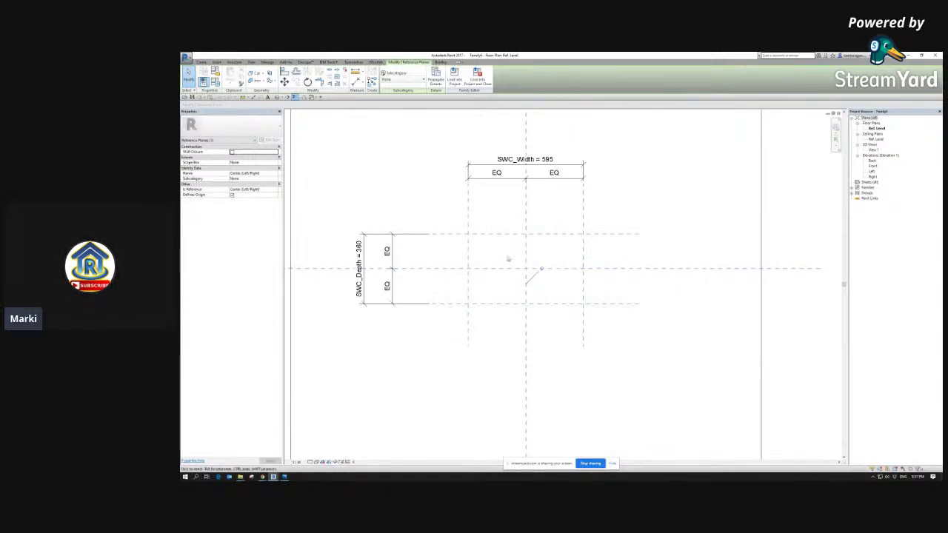
Step: Make the SWC_Left reference plane define the family origin, and recheck the origin setting of both center planes
{"action": "left_click", "coordinate": [468, 255]}
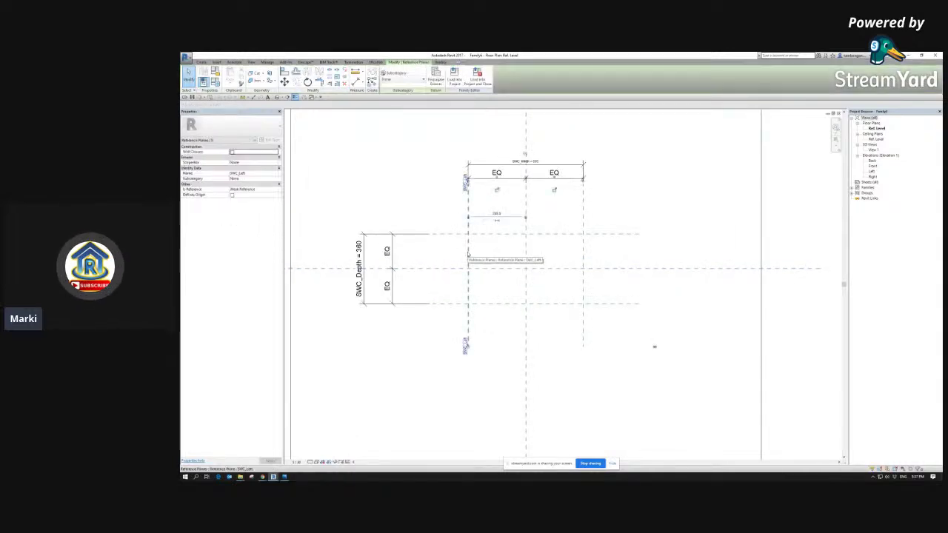
{"action": "left_click", "coordinate": [467, 253]}
{"action": "left_click", "coordinate": [466, 252]}
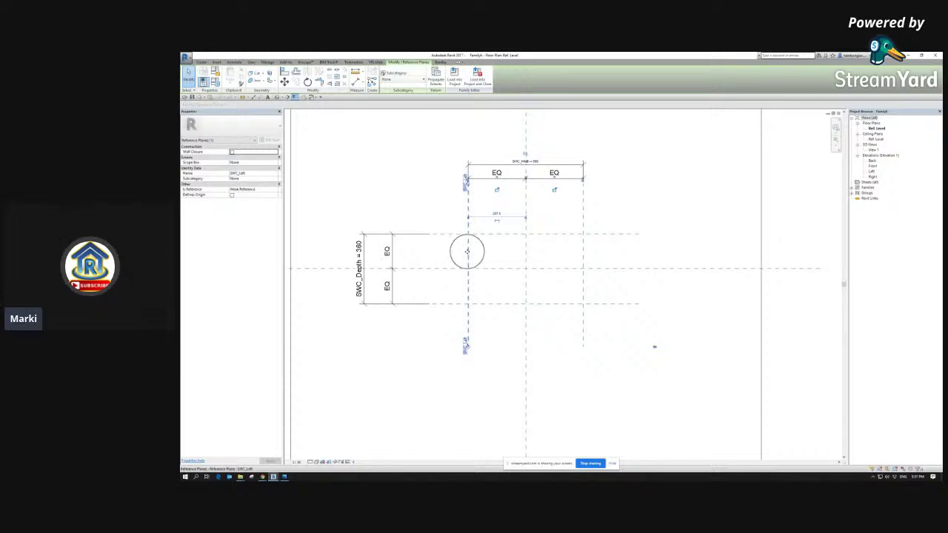
{"action": "left_click", "coordinate": [231, 196]}
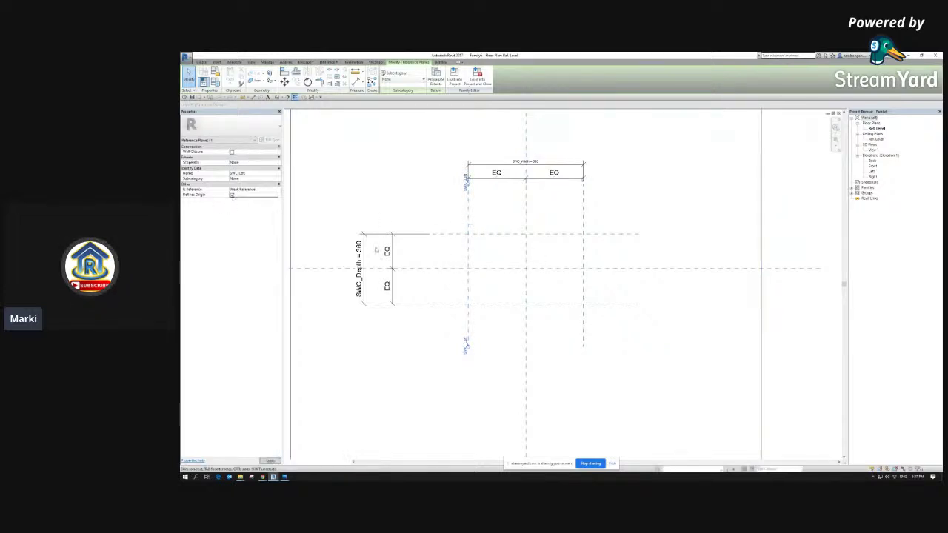
{"action": "left_click", "coordinate": [424, 263]}
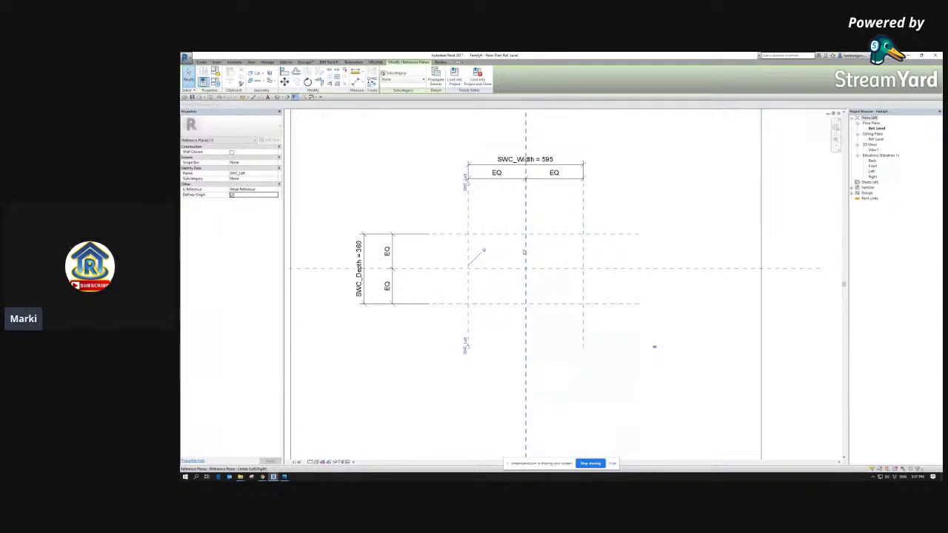
{"action": "left_click", "coordinate": [525, 252]}
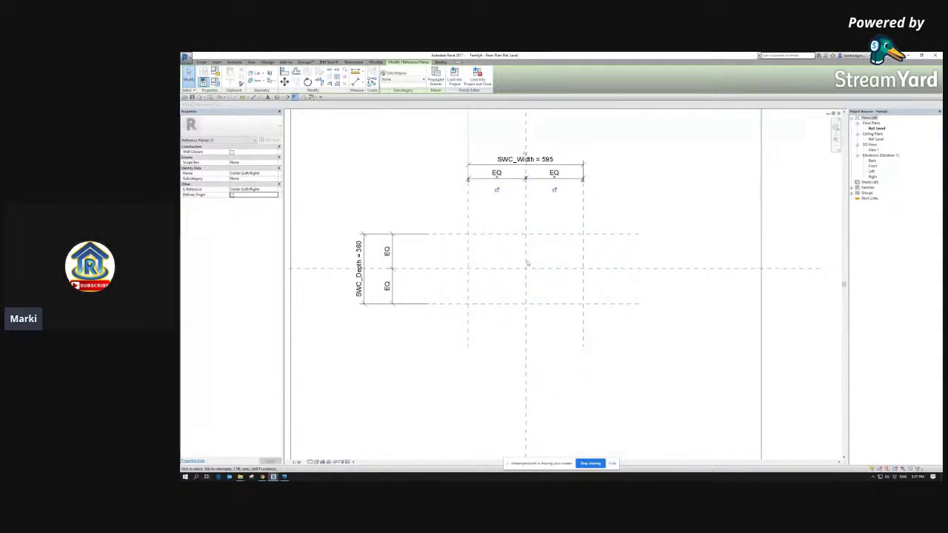
{"action": "left_click", "coordinate": [500, 269]}
{"action": "left_click", "coordinate": [500, 270]}
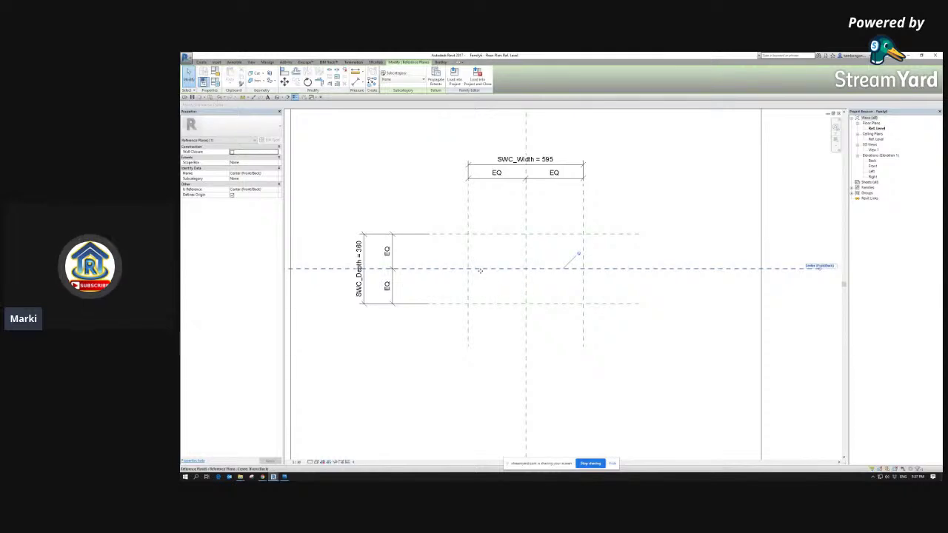
{"action": "key", "text": "Escape"}
{"action": "middle_click_drag", "start_coordinate": [493, 264], "coordinate": [502, 251]}
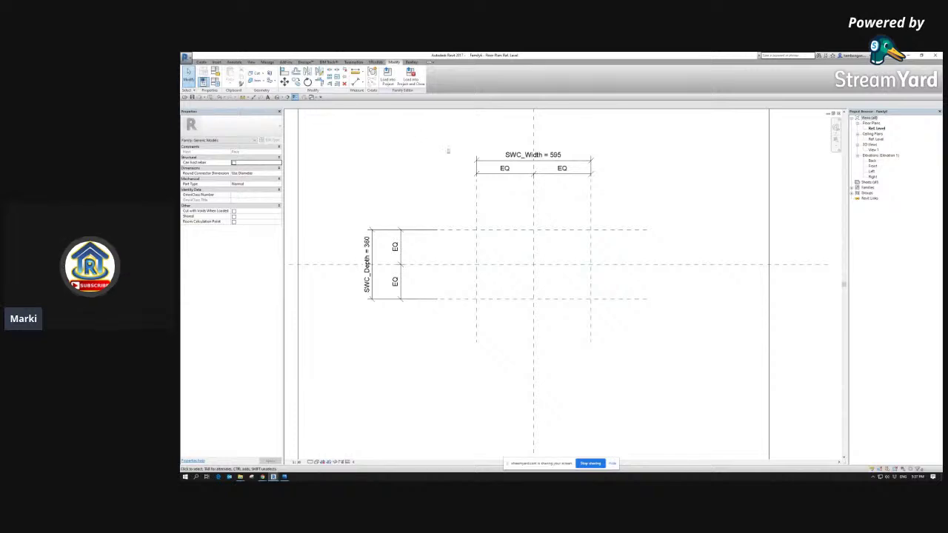
Step: Start a Revolve and pick the Center (Front/Back) plane as its axis line, locked to that plane
{"action": "left_click", "coordinate": [201, 62]}
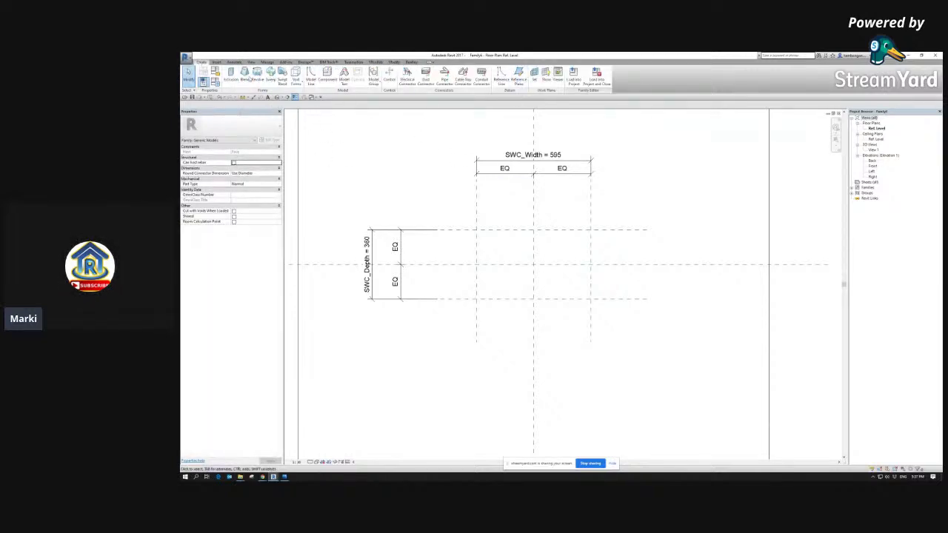
{"action": "left_click", "coordinate": [257, 74]}
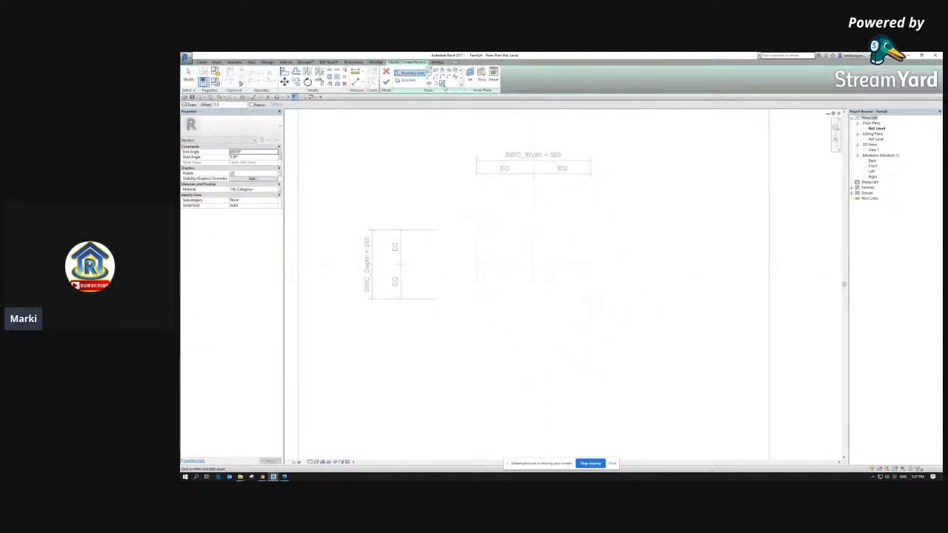
{"action": "left_click", "coordinate": [406, 78]}
{"action": "left_click", "coordinate": [431, 71]}
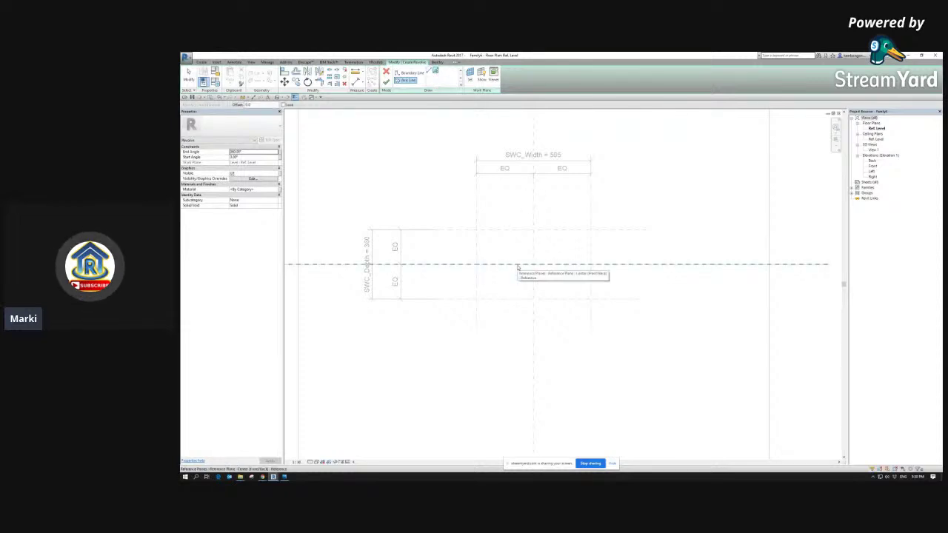
{"action": "scroll", "coordinate": [517, 267], "scroll_direction": "down", "scroll_amount": 1}
{"action": "left_click", "coordinate": [516, 270]}
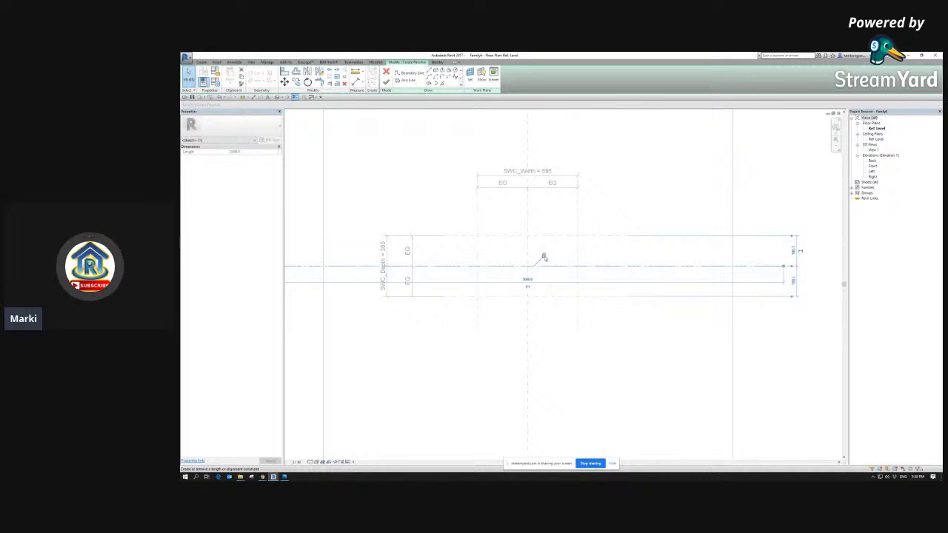
{"action": "left_click", "coordinate": [546, 292]}
{"action": "mouse_move", "coordinate": [562, 253]}
{"action": "middle_mouse_down"}
{"action": "mouse_move", "coordinate": [551, 256]}
{"action": "mouse_move", "coordinate": [559, 244]}
{"action": "middle_mouse_up"}
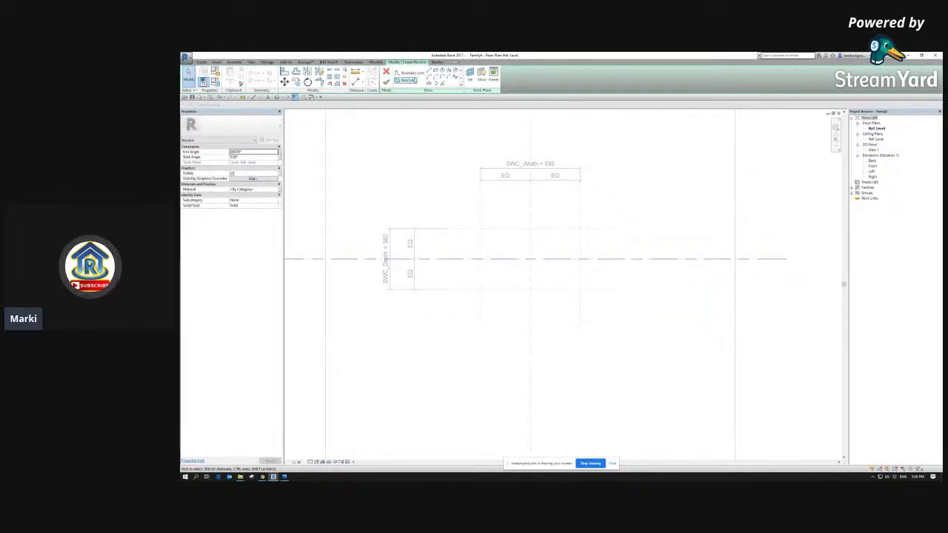
Step: Pick revolve boundary lines on the SWC_Left plane and the upper SWC_Depth plane, and trim them to a corner
{"action": "scroll", "coordinate": [437, 152], "scroll_direction": "up", "scroll_amount": 2}
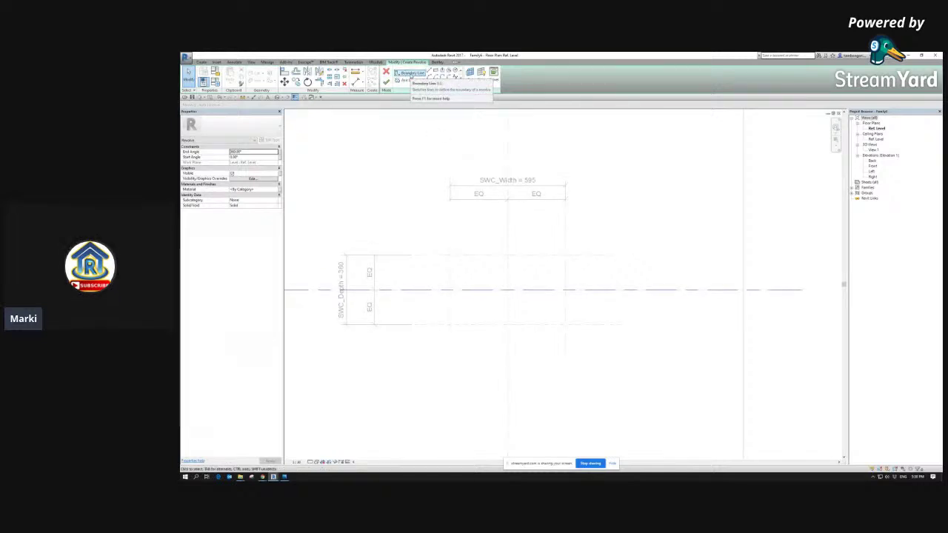
{"action": "left_click", "coordinate": [411, 74]}
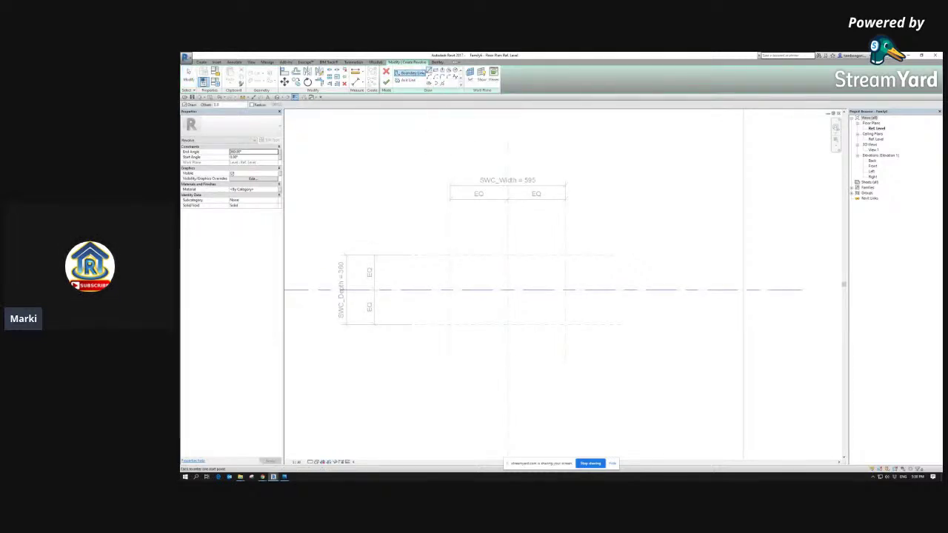
{"action": "scroll", "coordinate": [444, 322], "scroll_direction": "up", "scroll_amount": 4}
{"action": "middle_click_drag", "start_coordinate": [475, 158], "coordinate": [464, 159]}
{"action": "left_click", "coordinate": [441, 84]}
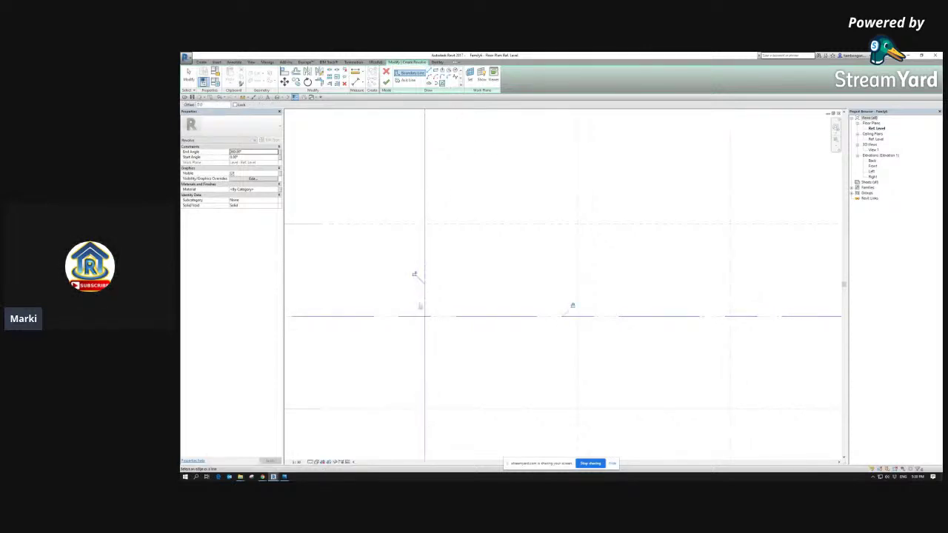
{"action": "left_click", "coordinate": [664, 222]}
{"action": "scroll", "coordinate": [617, 250], "scroll_direction": "down", "scroll_amount": 3}
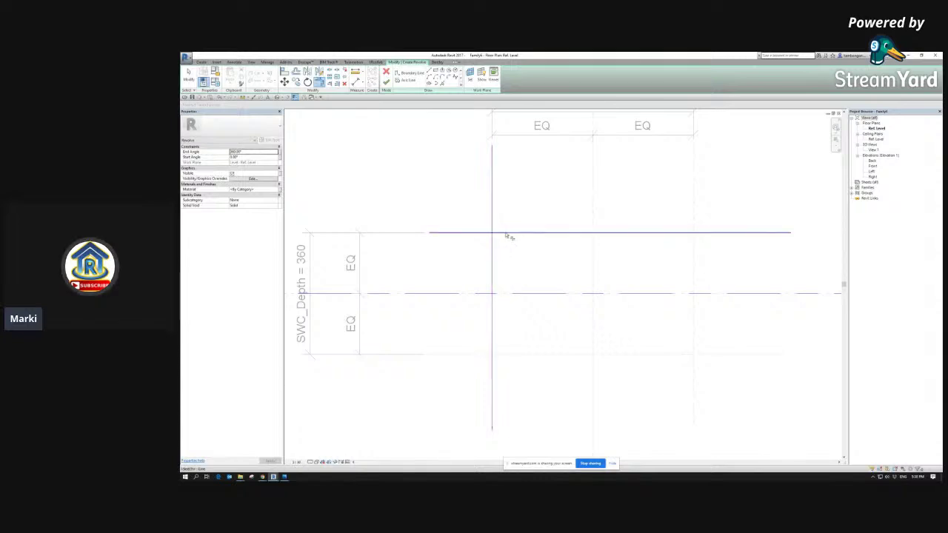
{"action": "middle_click_drag", "start_coordinate": [510, 312], "coordinate": [496, 285]}
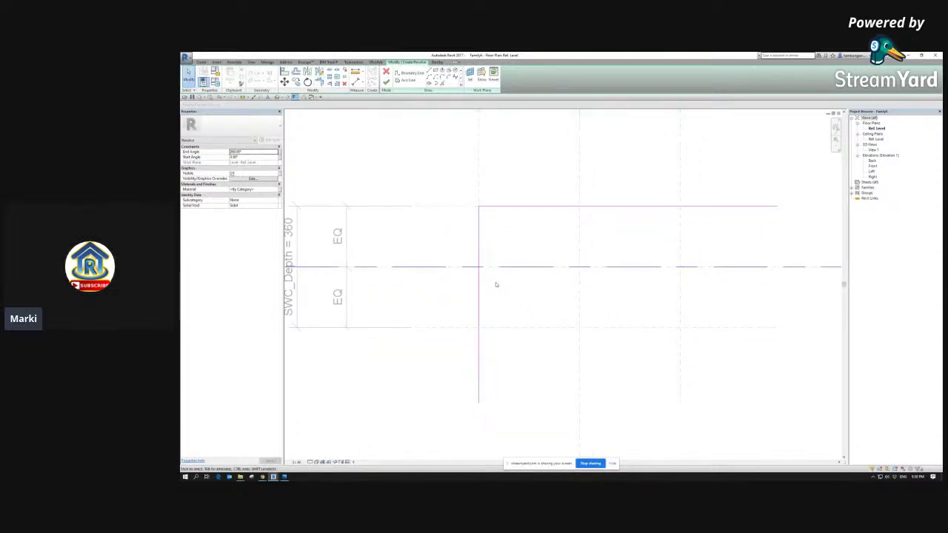
Step: Align the lower end of the vertical boundary line with the revolve axis
{"action": "key", "text": "a"}
{"action": "key", "text": "l"}
{"action": "left_click", "coordinate": [465, 269]}
{"action": "left_click", "coordinate": [479, 404]}
{"action": "key", "text": "Escape"}
{"action": "key", "text": "Escape"}
Step: Align the free end of the horizontal boundary line with the SWC_Width plane opposite SWC_Left
{"action": "key", "text": "a"}
{"action": "key", "text": "l"}
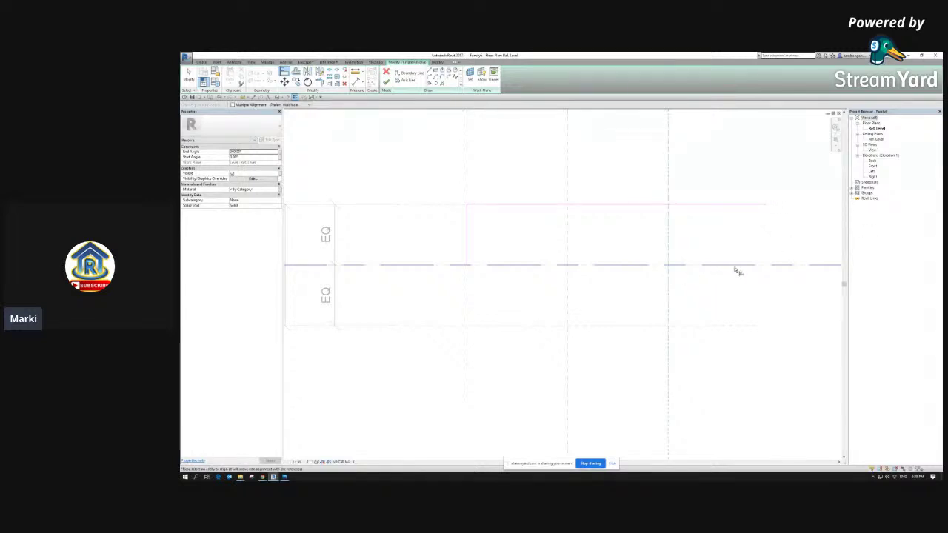
Step: Align the free end of the upper boundary line to the right reference plane
{"action": "left_click", "coordinate": [766, 206]}
{"action": "middle_click_drag", "start_coordinate": [504, 237], "coordinate": [468, 263]}
{"action": "key", "text": "Escape"}
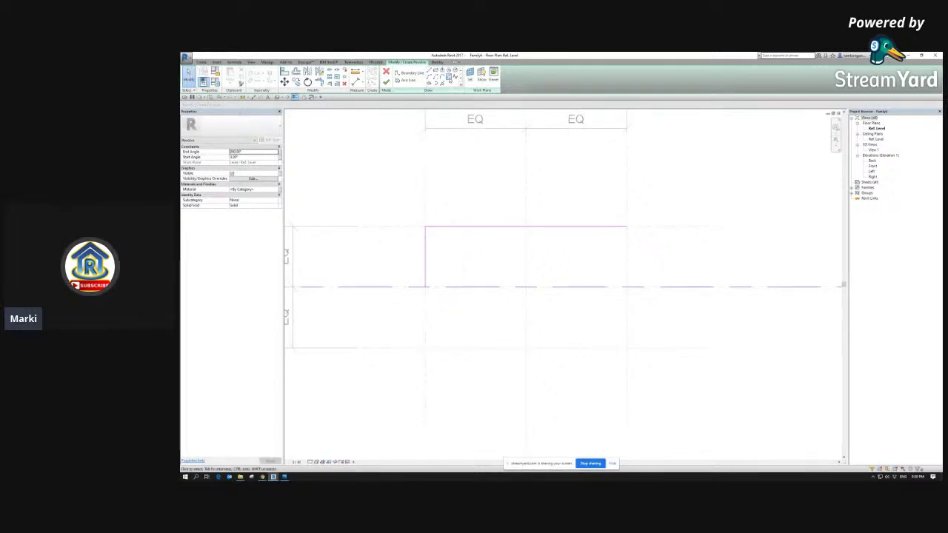
Step: Draw a convex boundary arc across the upper-left corner, from the left vertical line to the upper horizontal line
{"action": "left_click", "coordinate": [448, 79]}
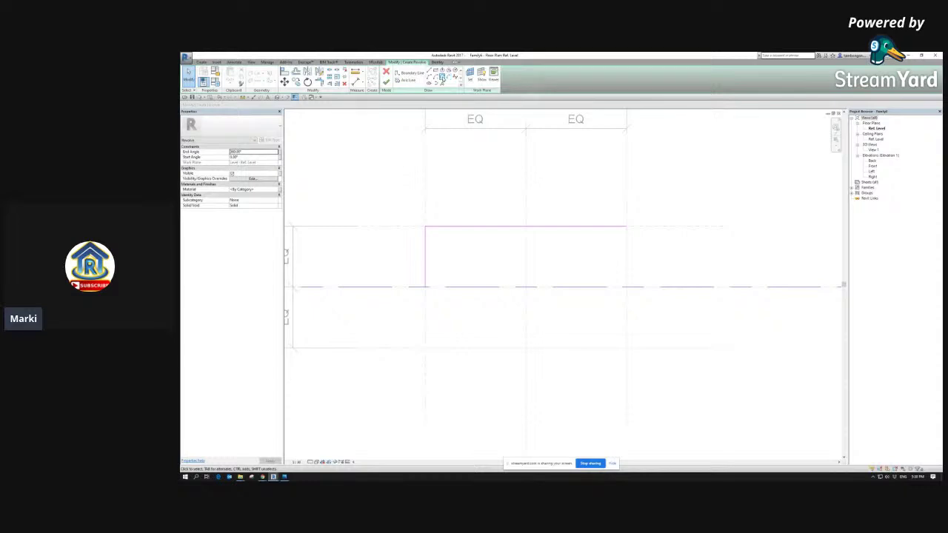
{"action": "left_click", "coordinate": [427, 252]}
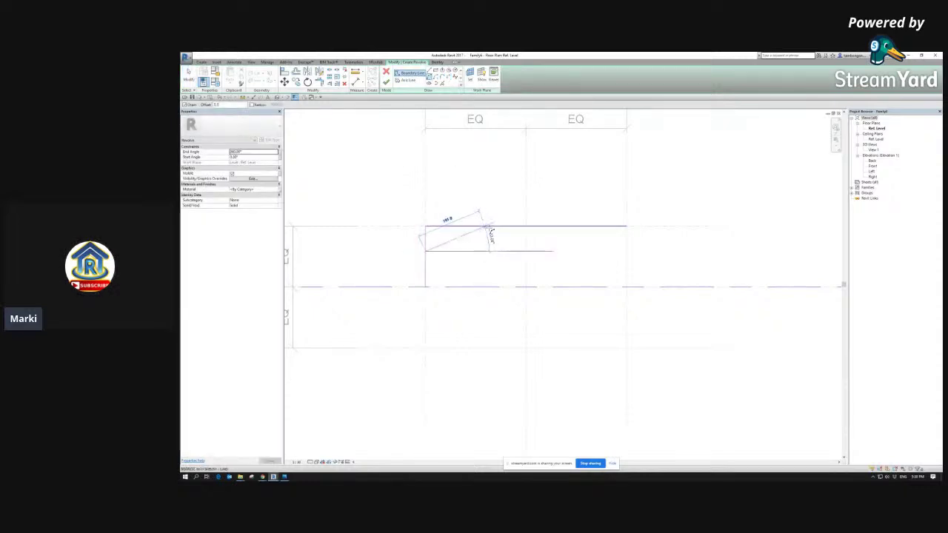
{"action": "left_click", "coordinate": [491, 226]}
{"action": "scroll", "coordinate": [439, 237], "scroll_direction": "up", "scroll_amount": 3}
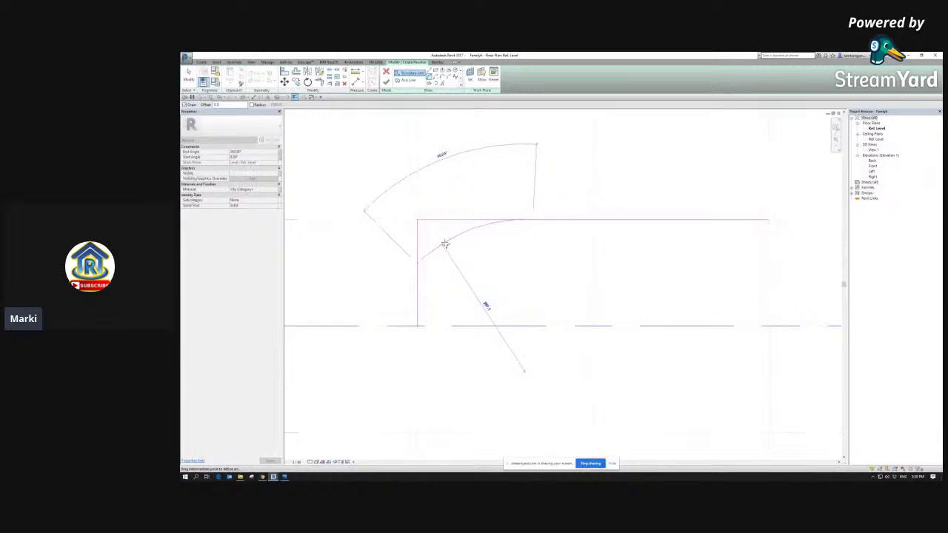
{"action": "left_click", "coordinate": [444, 245]}
{"action": "scroll", "coordinate": [444, 254], "scroll_direction": "down", "scroll_amount": 2}
Step: Trim the left vertical line and the upper horizontal line to the arc, removing the sharp corner
{"action": "key", "text": "t"}
{"action": "key", "text": "r"}
{"action": "left_click", "coordinate": [442, 252]}
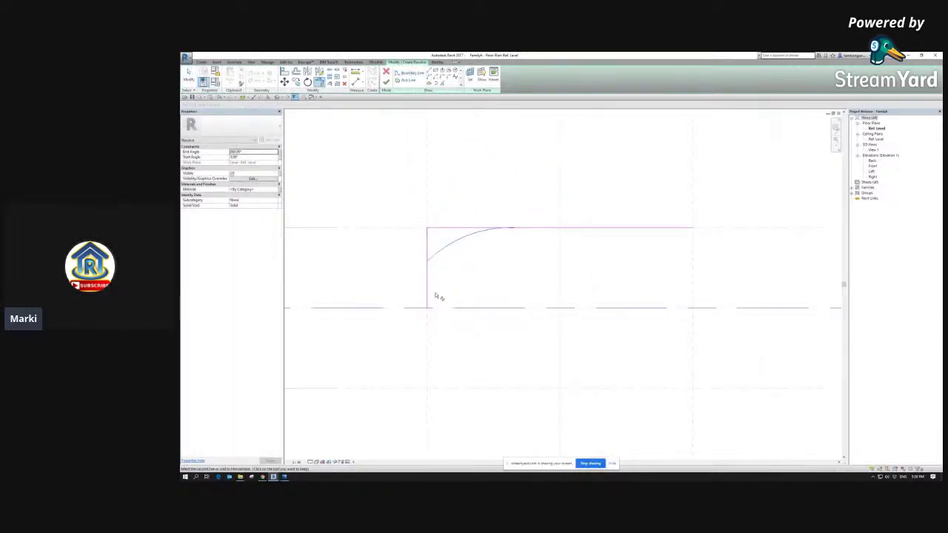
{"action": "left_click", "coordinate": [431, 294]}
{"action": "left_click", "coordinate": [498, 234]}
{"action": "left_click", "coordinate": [560, 230]}
{"action": "scroll", "coordinate": [505, 226], "scroll_direction": "down", "scroll_amount": 2}
{"action": "key", "text": "Escape"}
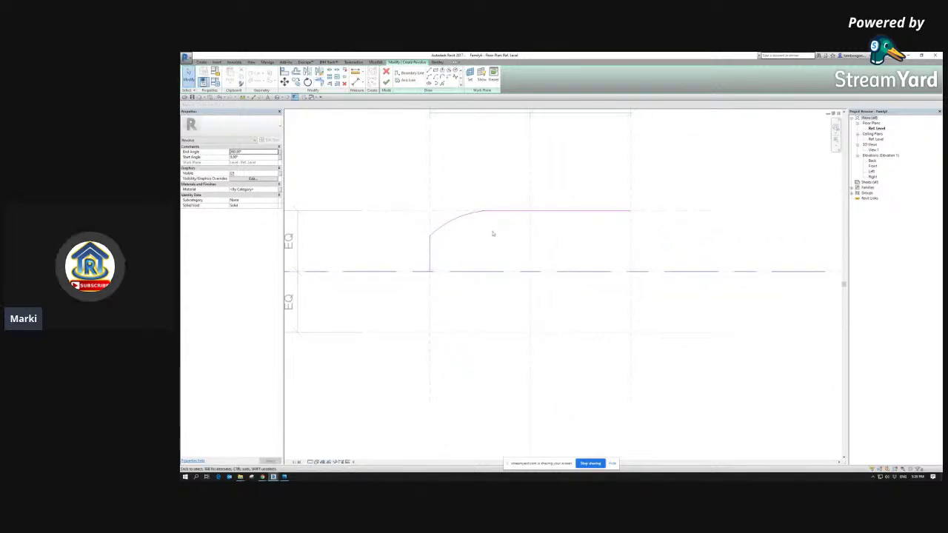
Step: Offset a copy of the connected boundary chain inward by 10
{"action": "key", "text": "o"}
{"action": "key", "text": "f"}
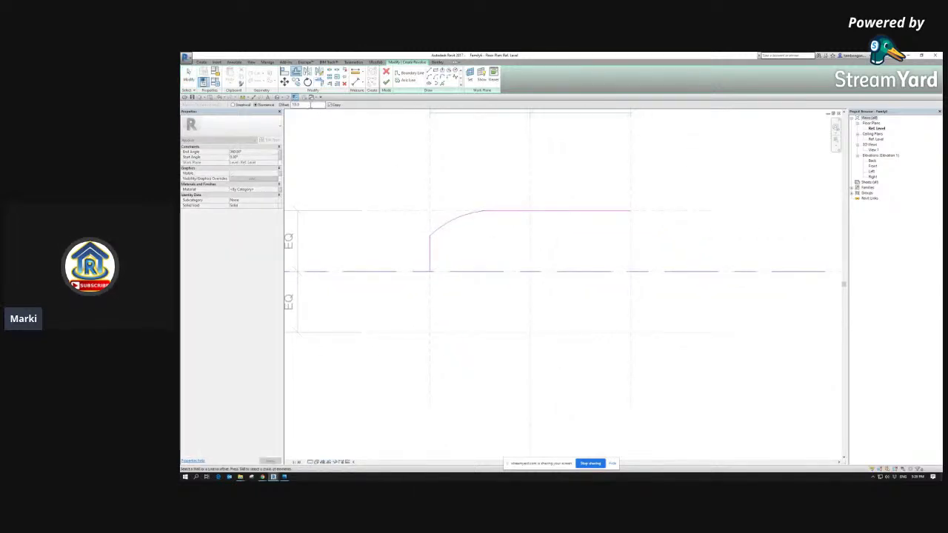
{"action": "left_click", "coordinate": [303, 103]}
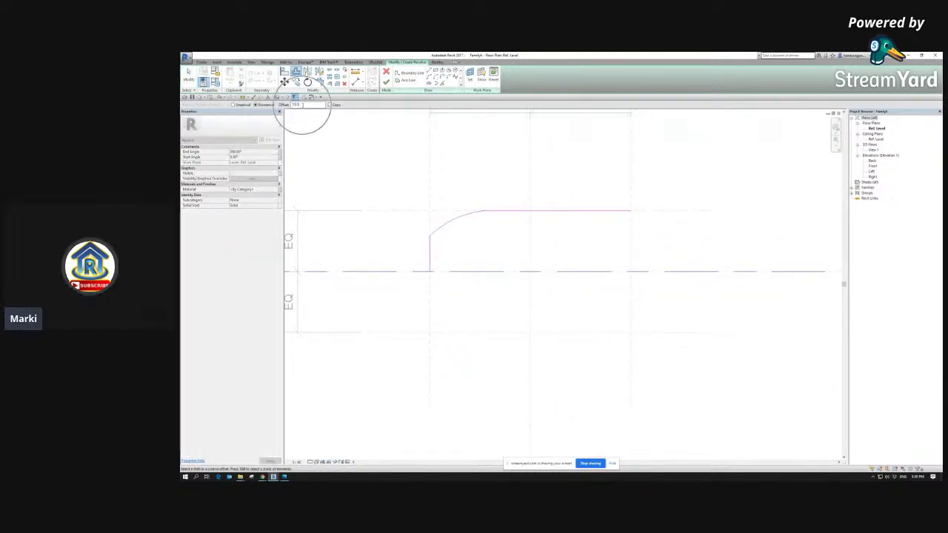
{"action": "left_click", "coordinate": [448, 231]}
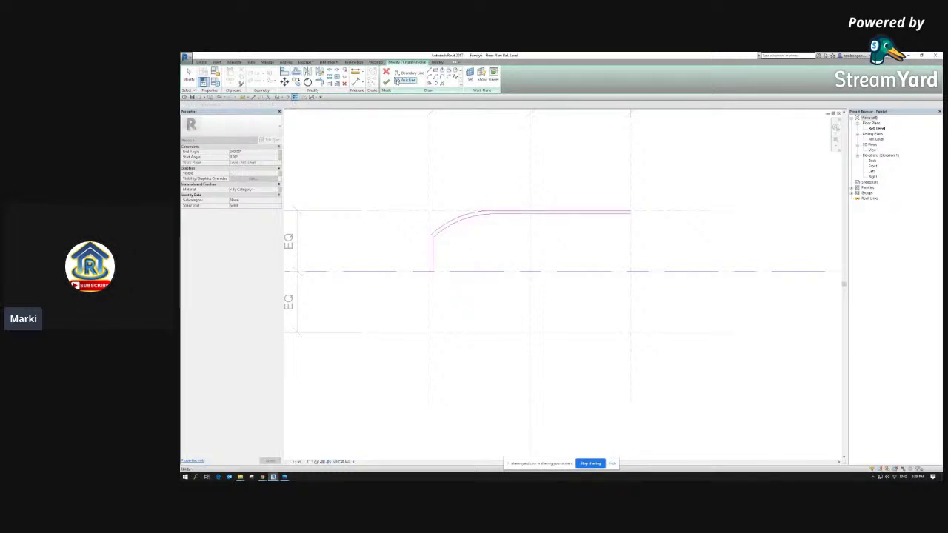
Step: Add boundary lines along the right reference plane and the horizontal centre reference plane
{"action": "key", "text": "l"}
{"action": "key", "text": "i"}
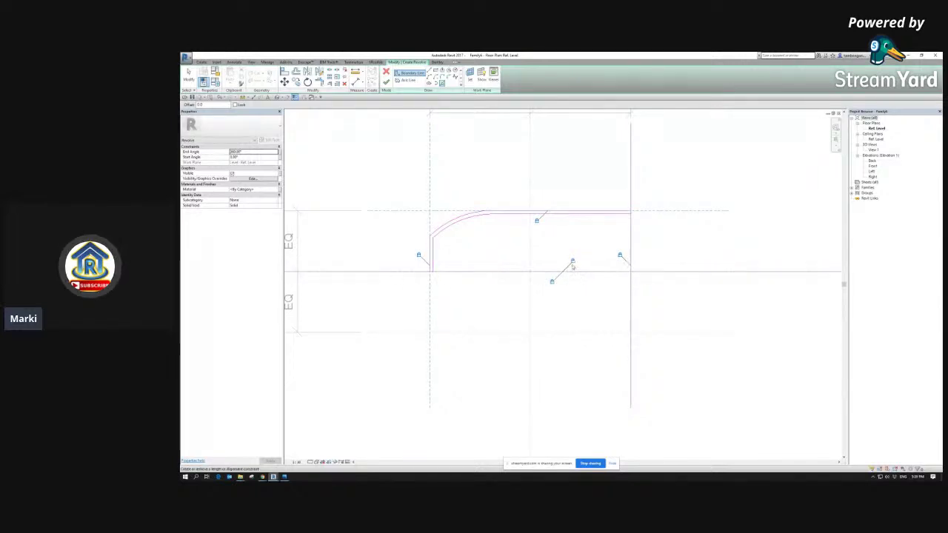
{"action": "key", "text": "Escape"}
{"action": "key", "text": "Escape"}
Step: Trim the outer and inner lines to the closing lines at both ends to form one closed thin-wall profile
{"action": "key", "text": "t"}
{"action": "key", "text": "r"}
{"action": "left_click", "coordinate": [443, 272]}
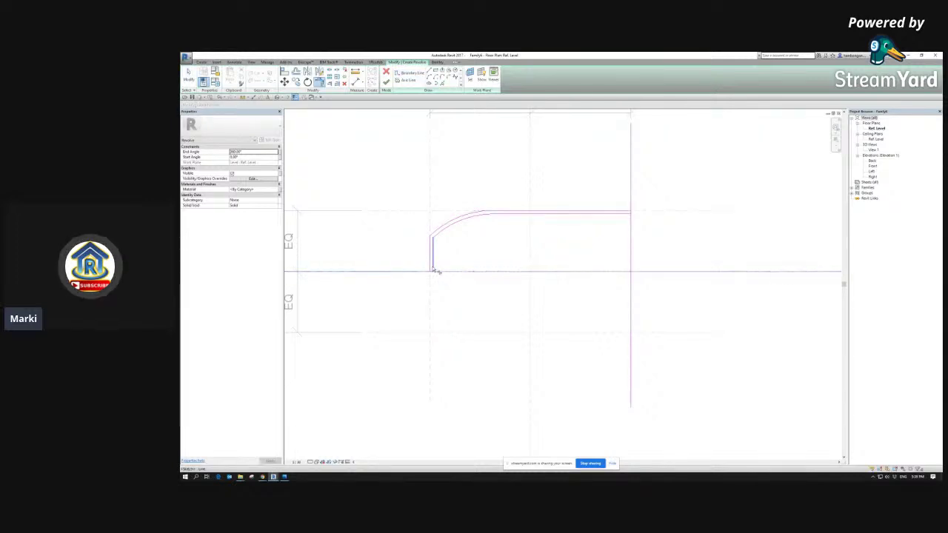
{"action": "scroll", "coordinate": [437, 271], "scroll_direction": "up", "scroll_amount": 4}
{"action": "left_click", "coordinate": [437, 271]}
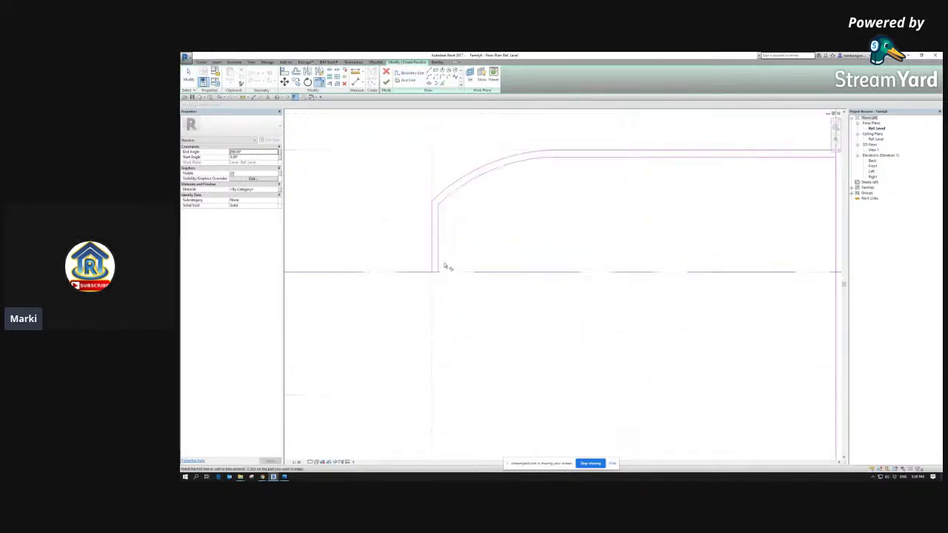
{"action": "scroll", "coordinate": [446, 266], "scroll_direction": "down", "scroll_amount": 3}
{"action": "scroll", "coordinate": [620, 219], "scroll_direction": "up", "scroll_amount": 4}
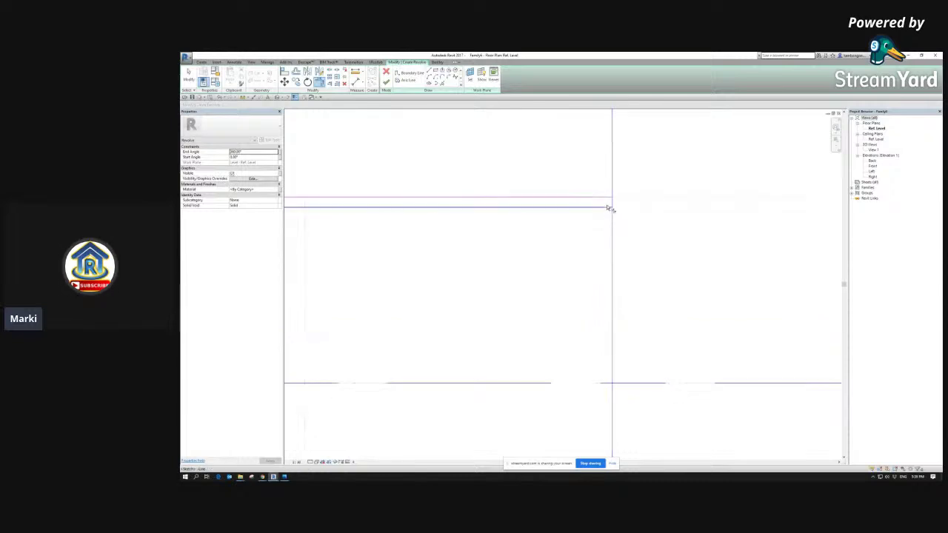
{"action": "scroll", "coordinate": [620, 209], "scroll_direction": "down", "scroll_amount": 4}
{"action": "scroll", "coordinate": [548, 224], "scroll_direction": "up", "scroll_amount": 3}
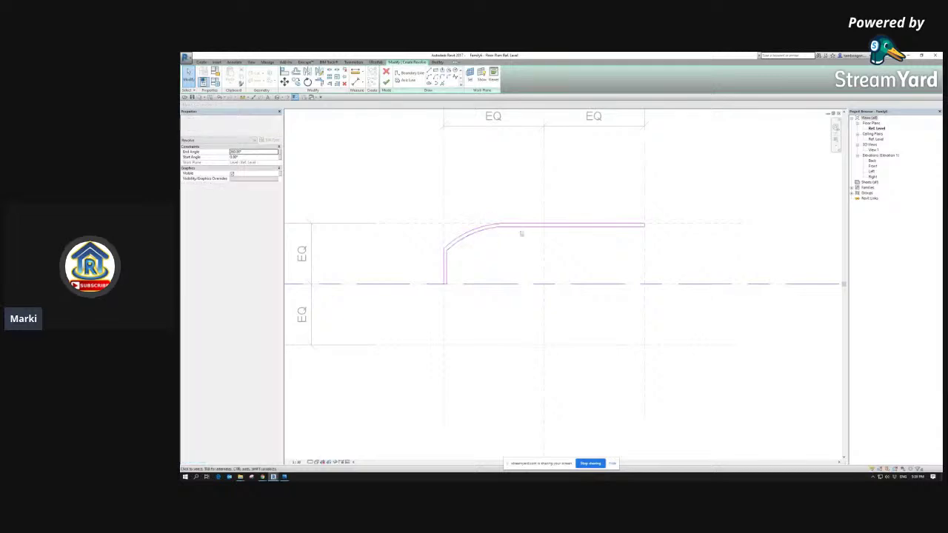
{"action": "scroll", "coordinate": [508, 271], "scroll_direction": "down", "scroll_amount": 2}
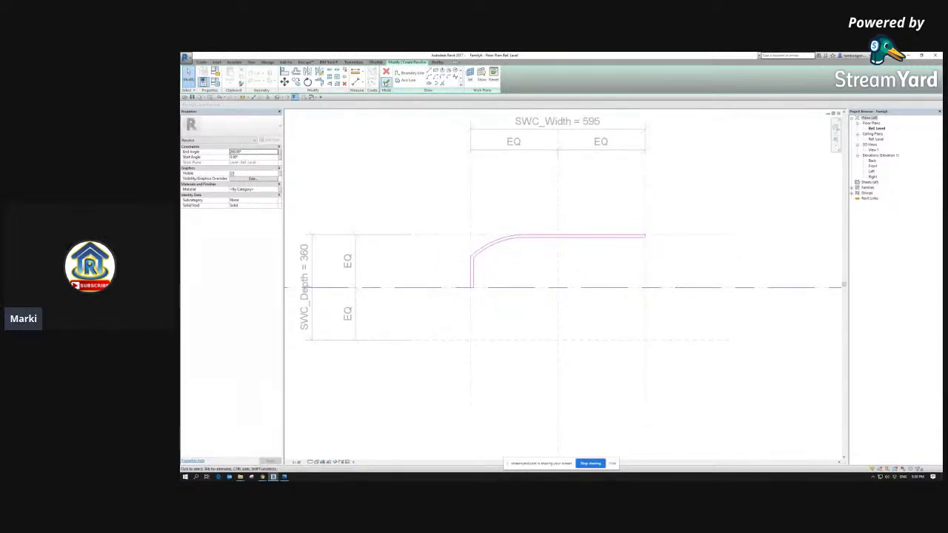
Step: Finish the sketch to create the hollow revolve
{"action": "left_click", "coordinate": [385, 81]}
{"action": "left_click", "coordinate": [402, 126]}
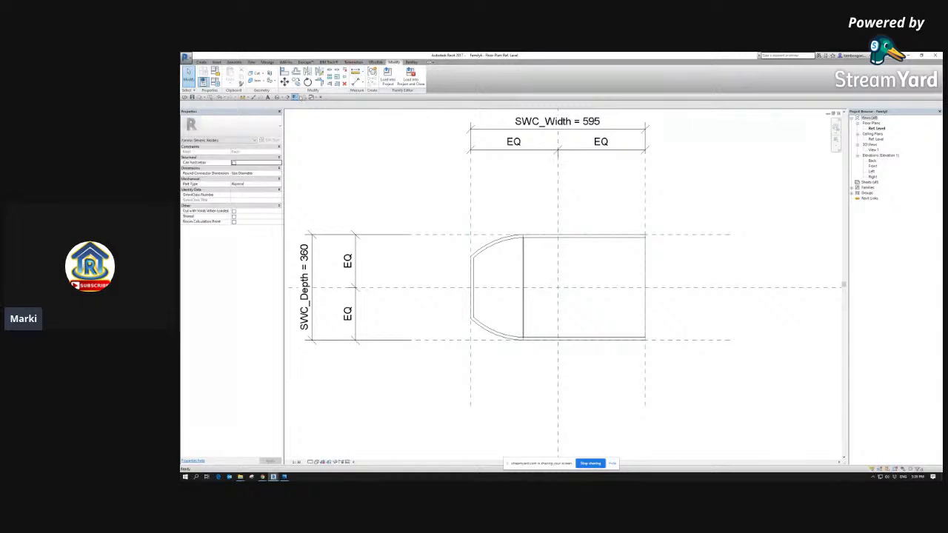
{"action": "scroll", "coordinate": [489, 185], "scroll_direction": "down", "scroll_amount": 1}
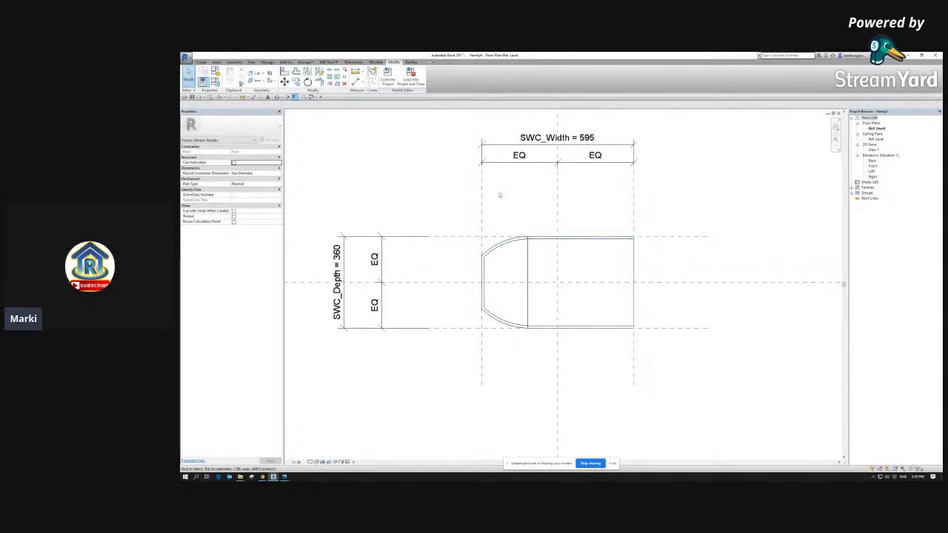
{"action": "scroll", "coordinate": [499, 195], "scroll_direction": "down", "scroll_amount": 2}
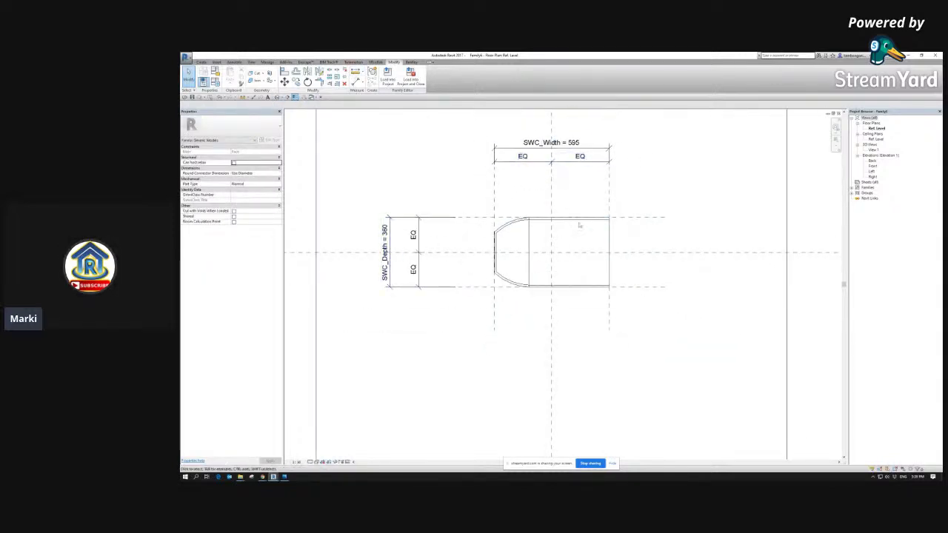
Step: Try to set the SWC_Depth dimension to 200
{"action": "left_click", "coordinate": [385, 251]}
{"action": "left_click", "coordinate": [386, 252]}
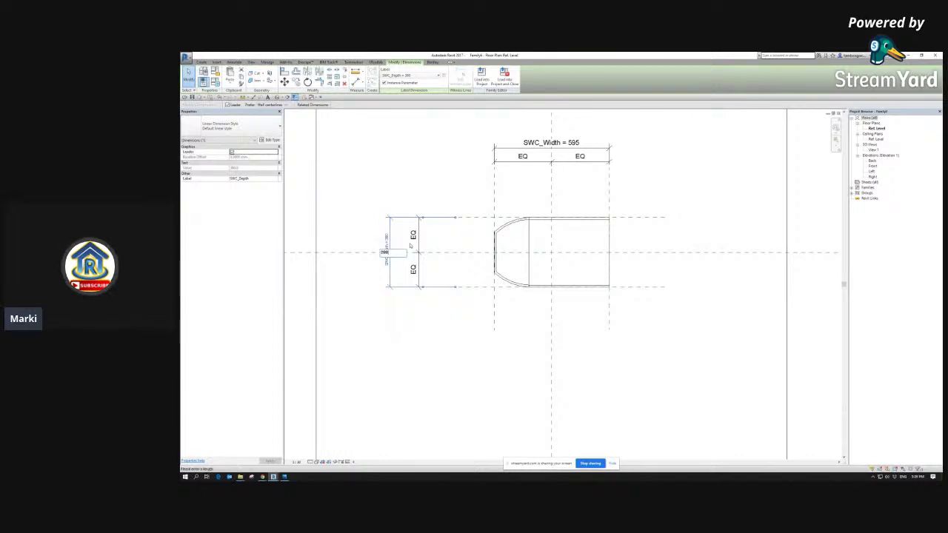
{"action": "type", "text": "200"}
{"action": "key", "text": "Return"}
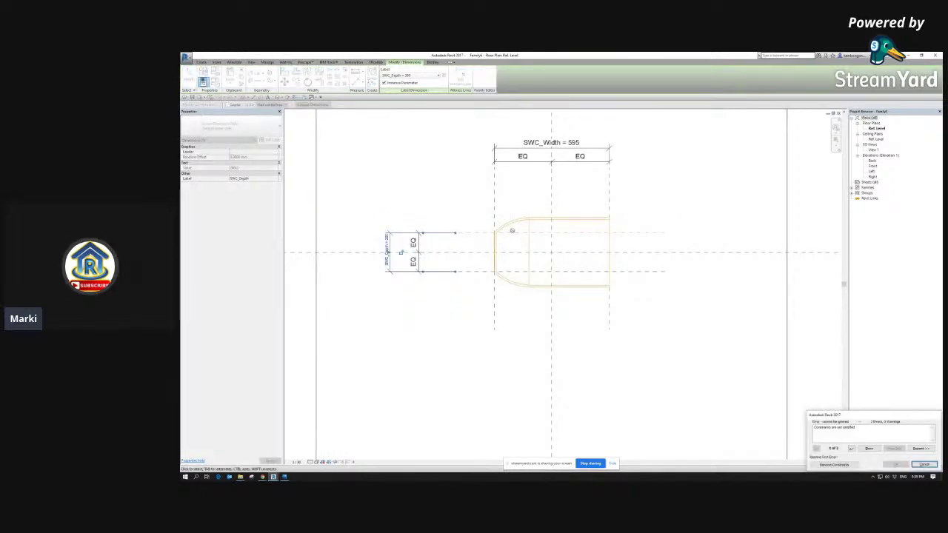
{"action": "key", "text": "Escape"}
Step: Return to the revolve sketch and dimension the inner horizontal line from the upper reference plane
{"action": "double_click", "coordinate": [529, 221]}
{"action": "scroll", "coordinate": [538, 203], "scroll_direction": "up", "scroll_amount": 2}
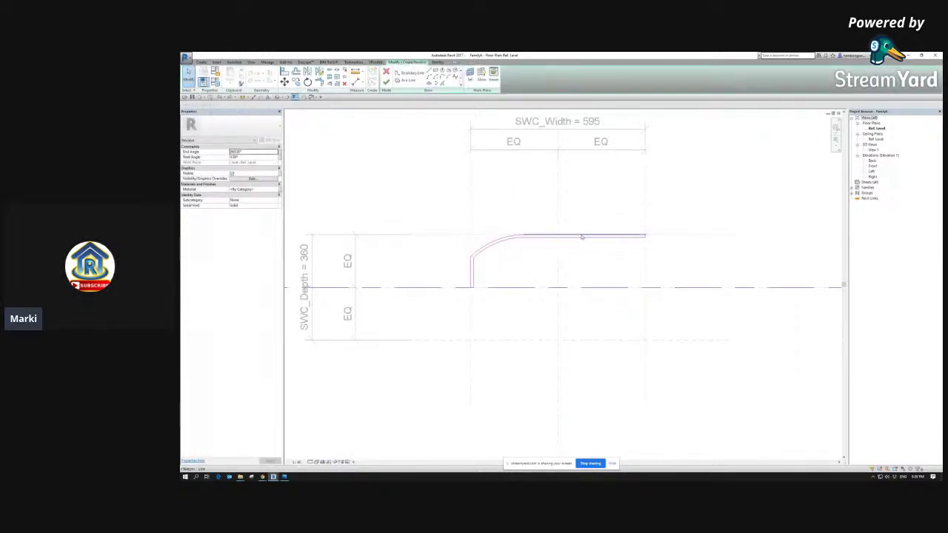
{"action": "key", "text": "d"}
{"action": "key", "text": "i"}
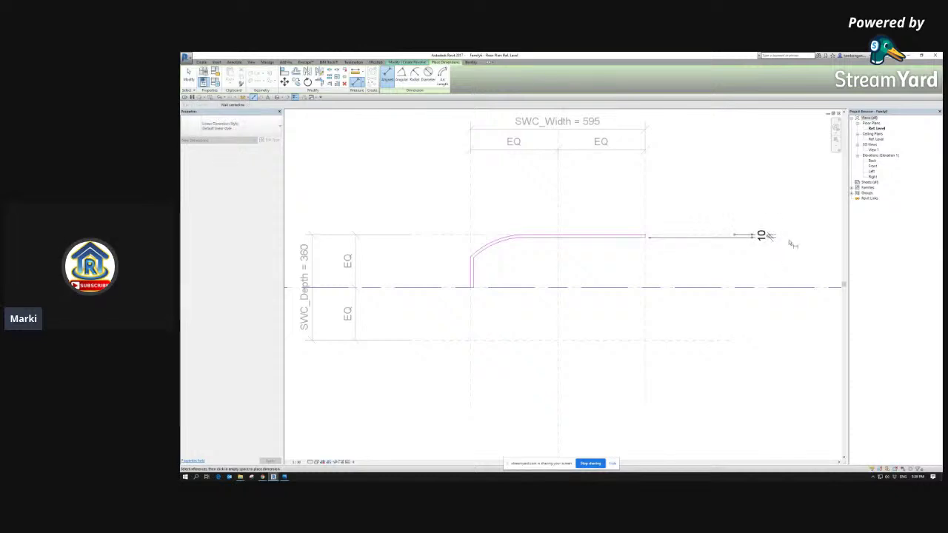
{"action": "scroll", "coordinate": [741, 250], "scroll_direction": "down", "scroll_amount": 2}
{"action": "scroll", "coordinate": [523, 263], "scroll_direction": "up", "scroll_amount": 2}
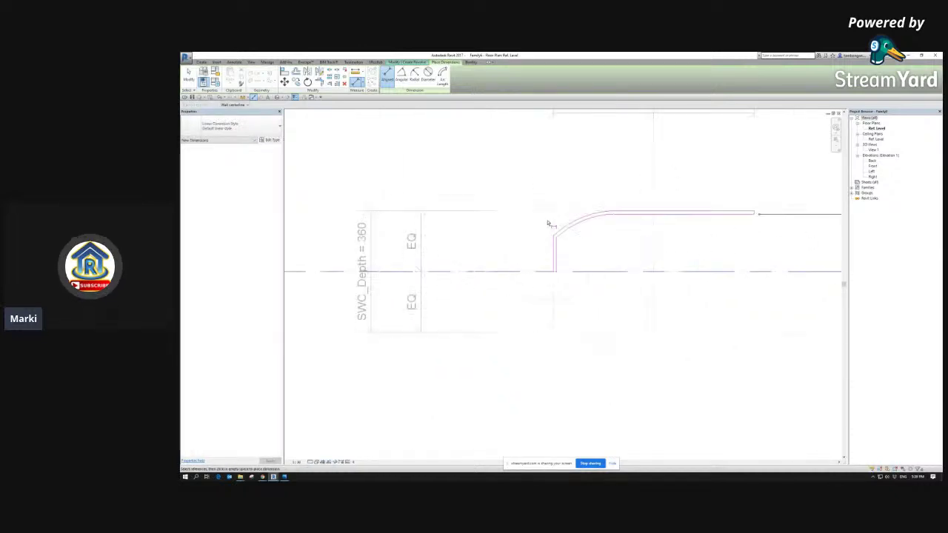
Step: Dimension the inner vertical line from the left reference plane, placing the dimension above the profile
{"action": "left_click", "coordinate": [553, 197]}
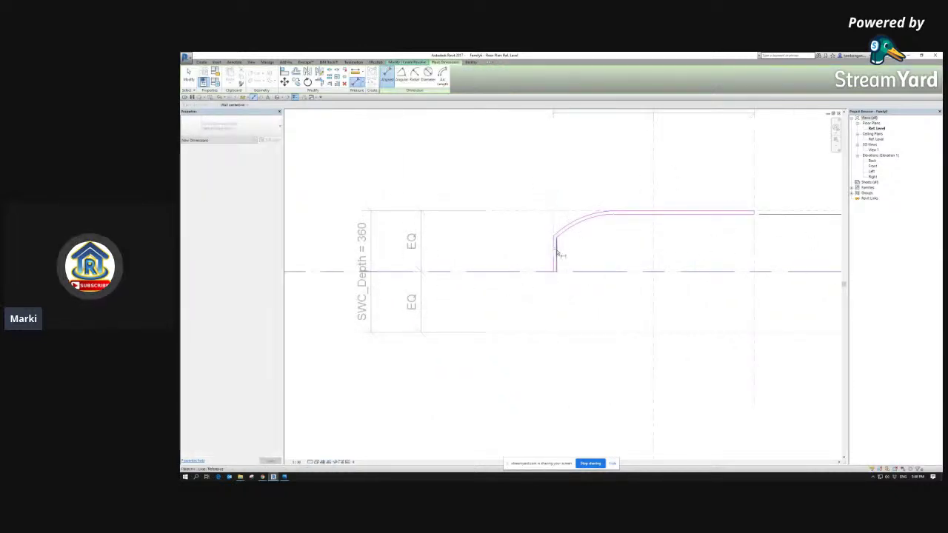
{"action": "left_click", "coordinate": [556, 250]}
{"action": "scroll", "coordinate": [559, 253], "scroll_direction": "down", "scroll_amount": 1}
{"action": "middle_click_drag", "start_coordinate": [561, 252], "coordinate": [545, 270]}
{"action": "left_click", "coordinate": [546, 244]}
{"action": "key", "text": "Escape"}
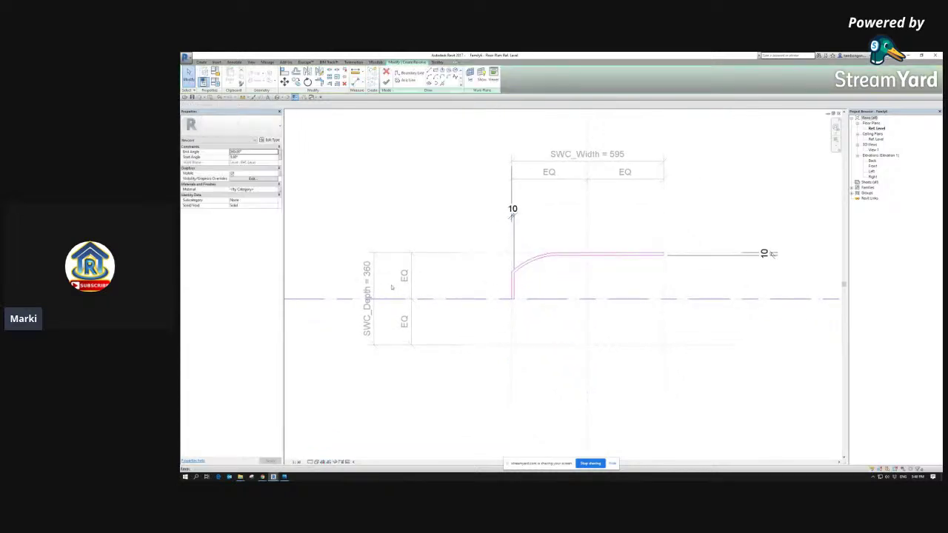
Step: Finish the dimensioned sketch and retry setting SWC_Depth to 200, removing the unsatisfied constraints
{"action": "left_click", "coordinate": [386, 83]}
{"action": "left_click", "coordinate": [385, 298]}
{"action": "left_click", "coordinate": [370, 299]}
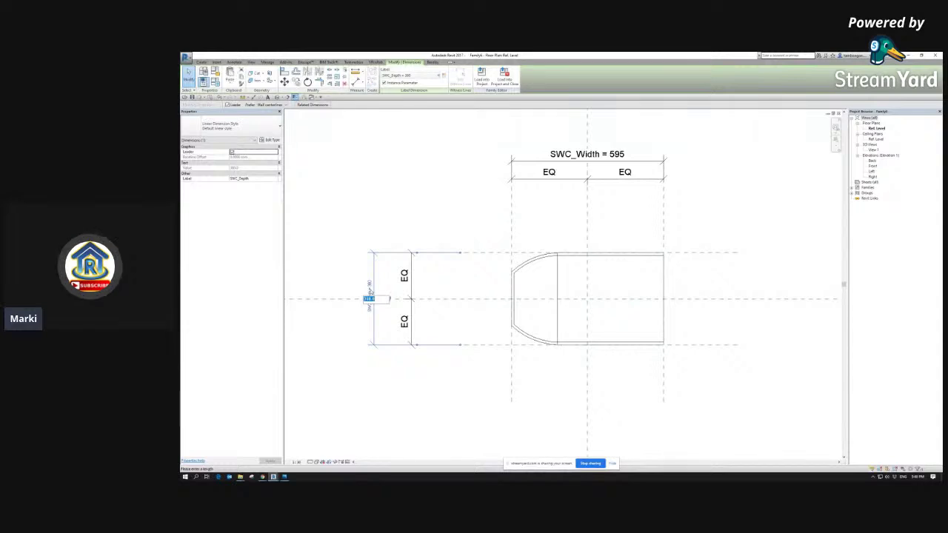
{"action": "type", "text": "200"}
{"action": "key", "text": "Return"}
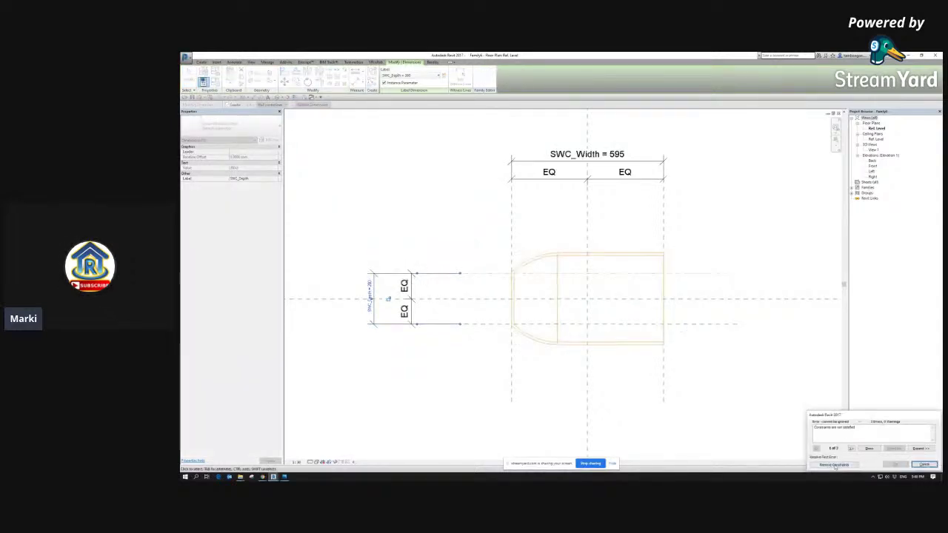
{"action": "left_click", "coordinate": [835, 465]}
Step: Reopen the revolve's sketch and delete the entire boundary profile and its wall dimensions, leaving only the axis line
{"action": "left_click", "coordinate": [570, 283]}
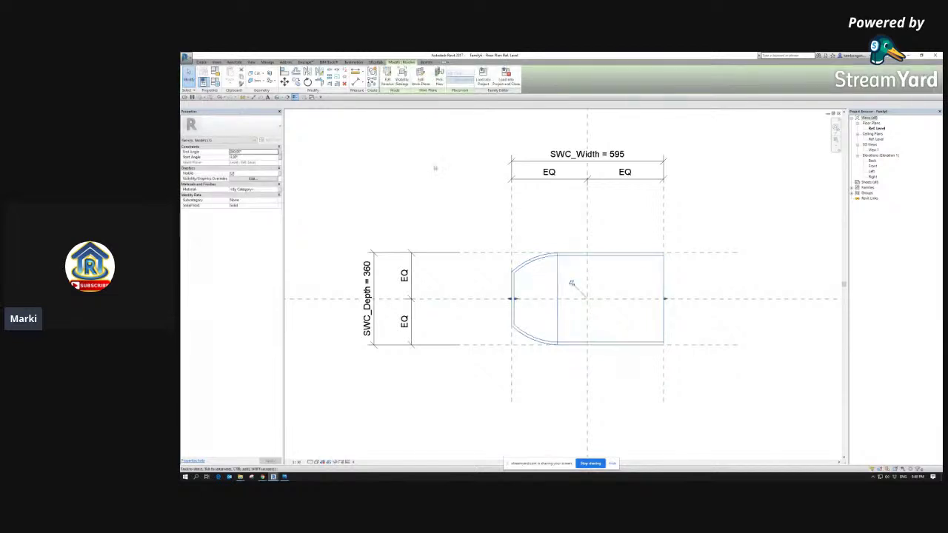
{"action": "double_click", "coordinate": [571, 283]}
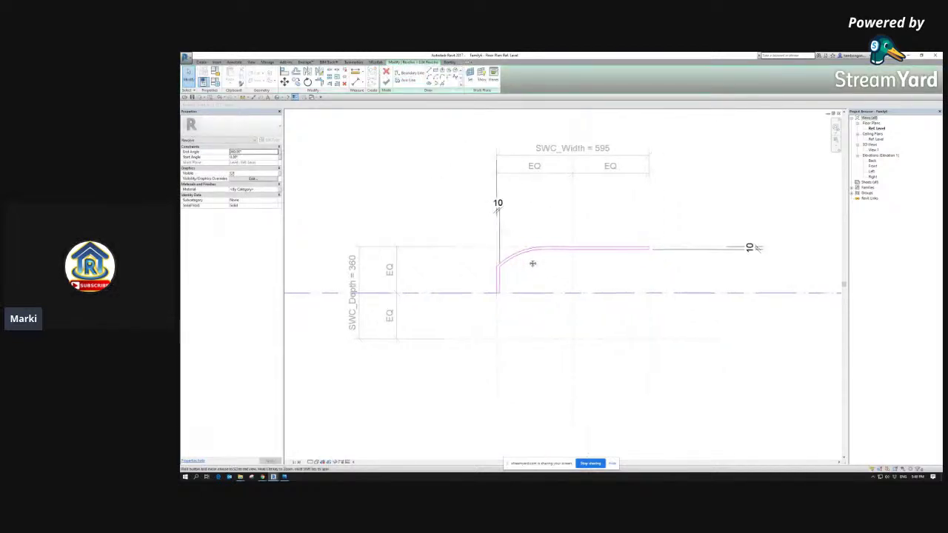
{"action": "scroll", "coordinate": [522, 251], "scroll_direction": "up", "scroll_amount": 1}
{"action": "left_click", "coordinate": [504, 249]}
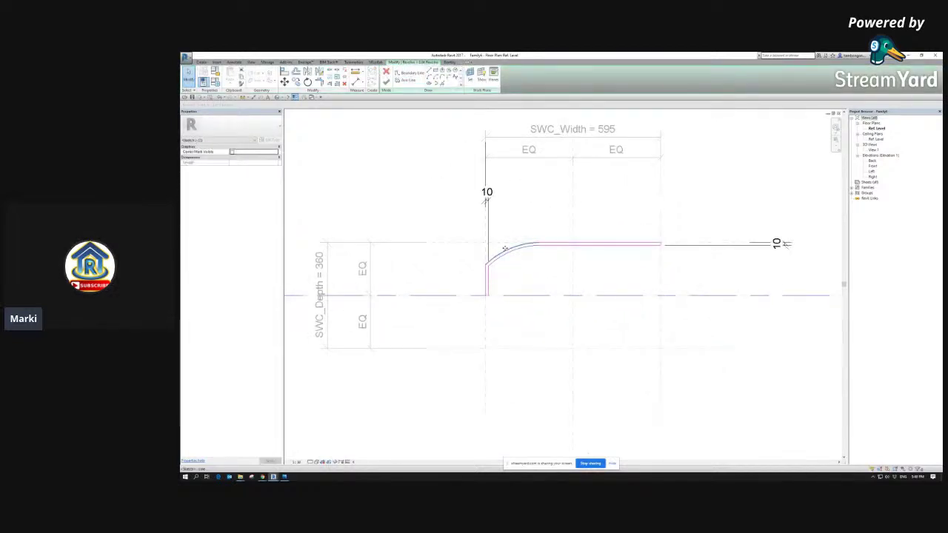
{"action": "left_click", "coordinate": [662, 245], "text": "ctrl"}
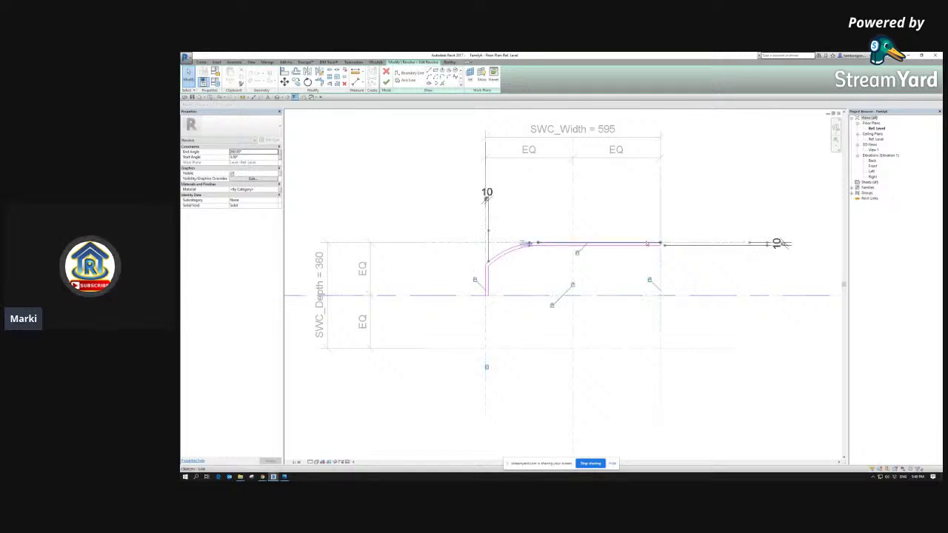
{"action": "scroll", "coordinate": [688, 242], "scroll_direction": "up", "scroll_amount": 2}
{"action": "scroll", "coordinate": [676, 217], "scroll_direction": "down", "scroll_amount": 5}
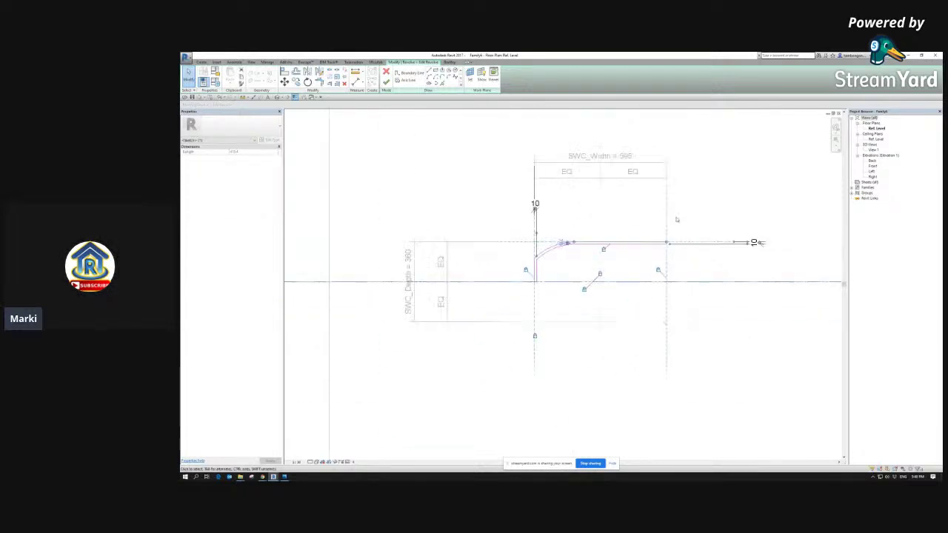
{"action": "scroll", "coordinate": [649, 237], "scroll_direction": "up", "scroll_amount": 3}
{"action": "scroll", "coordinate": [552, 265], "scroll_direction": "up", "scroll_amount": 2}
{"action": "left_click", "coordinate": [507, 280]}
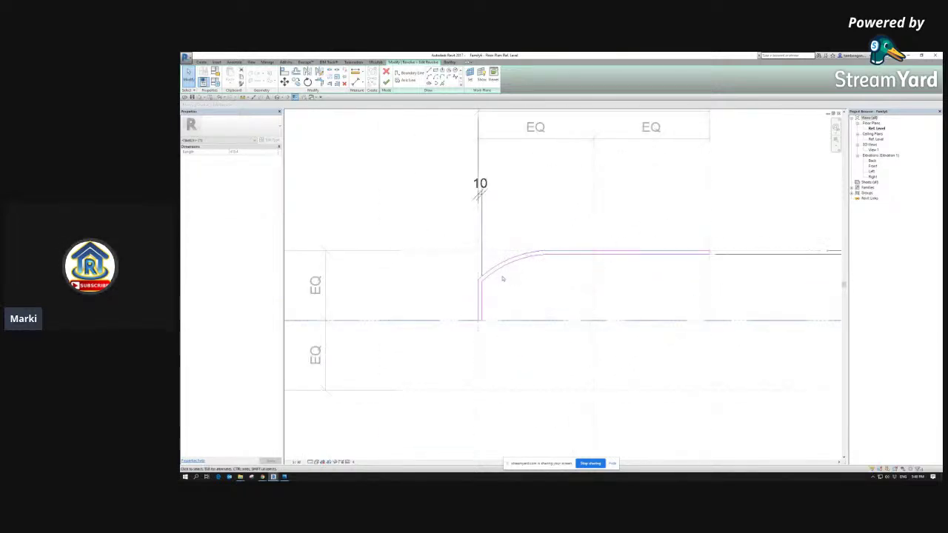
{"action": "left_click", "coordinate": [500, 274]}
{"action": "scroll", "coordinate": [501, 274], "scroll_direction": "down", "scroll_amount": 1}
{"action": "middle_click_drag", "start_coordinate": [500, 273], "coordinate": [523, 277]}
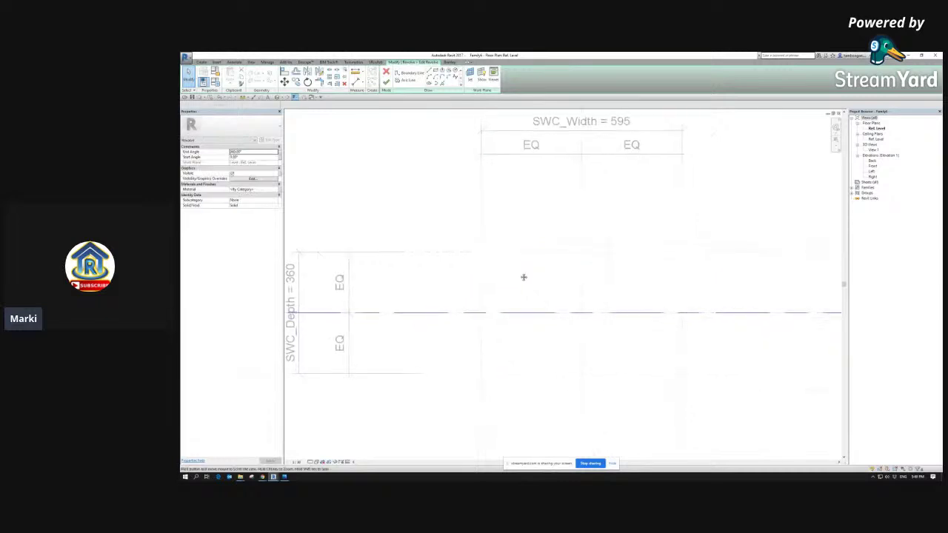
Step: Create boundary lines along the left and upper reference planes, lock them to the planes, and trim them into a corner
{"action": "left_click", "coordinate": [412, 73]}
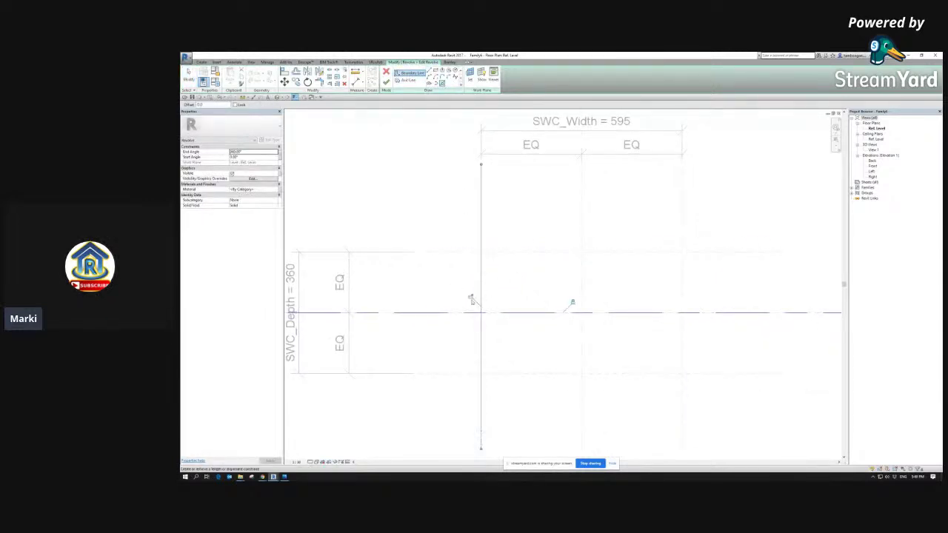
{"action": "left_click", "coordinate": [505, 253]}
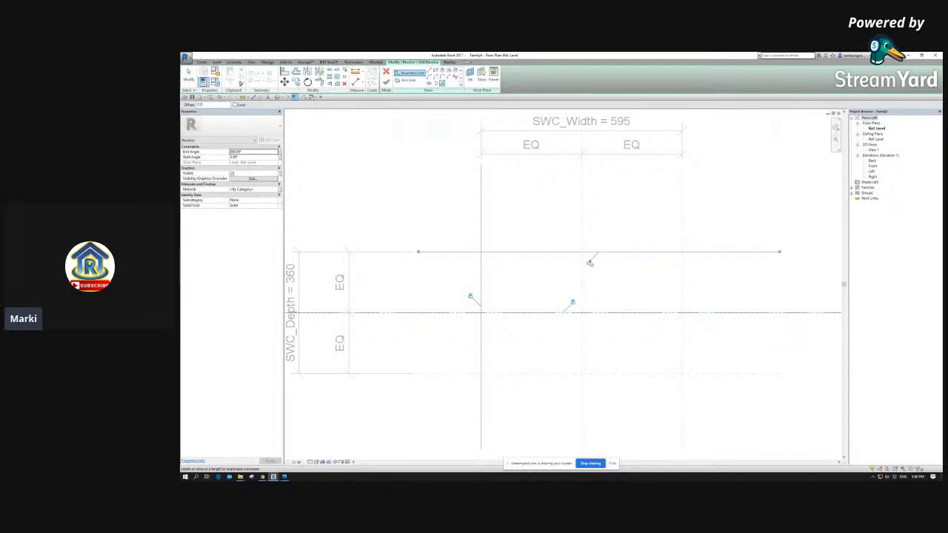
{"action": "key", "text": "t"}
{"action": "key", "text": "r"}
{"action": "left_click", "coordinate": [495, 252]}
{"action": "left_click", "coordinate": [482, 260]}
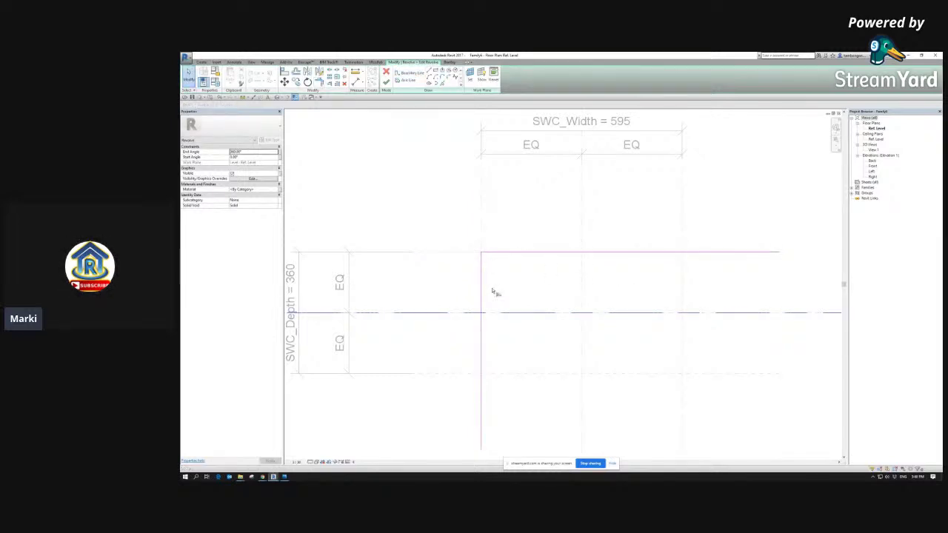
Step: Trim the left boundary line at the horizontal centre plane and the upper line at the right reference plane
{"action": "scroll", "coordinate": [394, 315], "scroll_direction": "down", "scroll_amount": 1}
{"action": "left_click", "coordinate": [460, 414]}
{"action": "left_click", "coordinate": [611, 244]}
{"action": "left_click", "coordinate": [686, 268]}
{"action": "scroll", "coordinate": [479, 268], "scroll_direction": "up", "scroll_amount": 2}
{"action": "key", "text": "Escape"}
{"action": "key", "text": "Escape"}
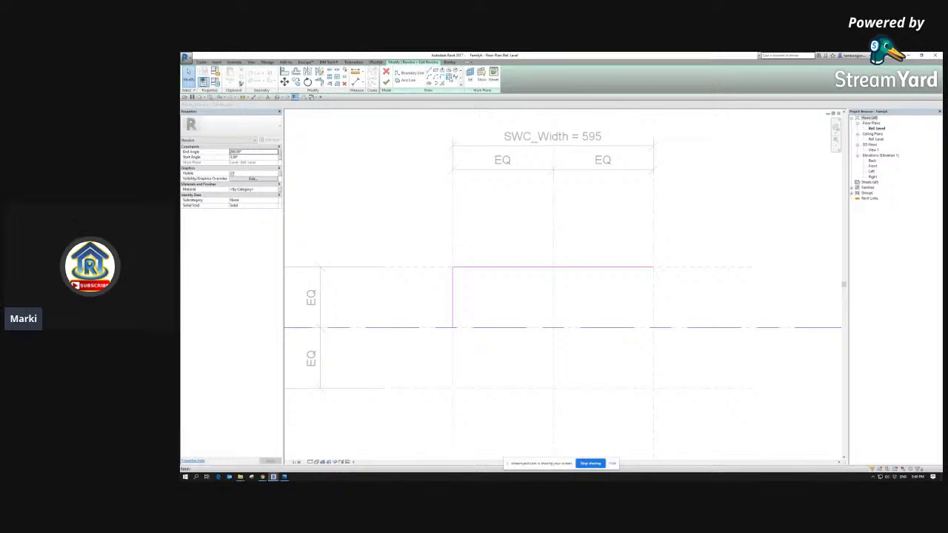
Step: Round the upper-left corner of the boundary with a fillet arc of about 80 mm radius
{"action": "key", "text": "l"}
{"action": "key", "text": "i"}
{"action": "left_click", "coordinate": [472, 267]}
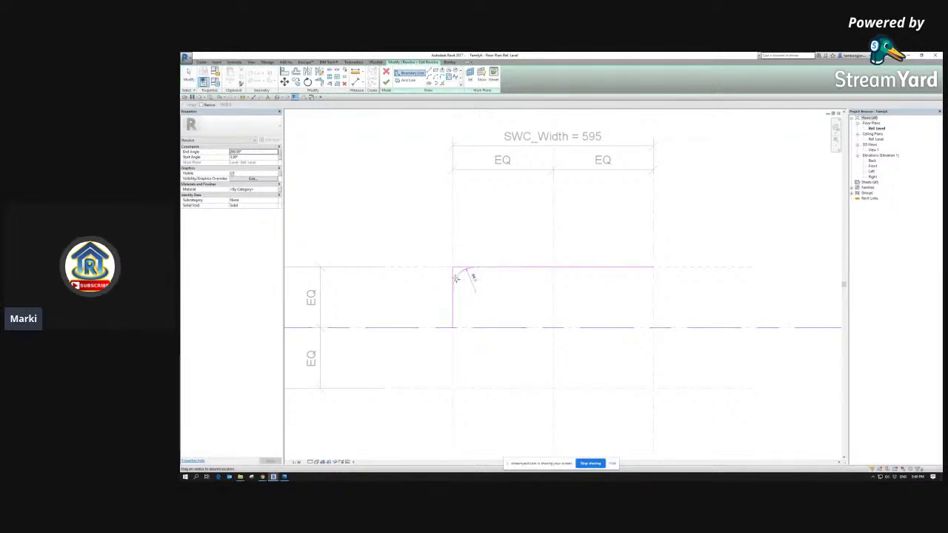
{"action": "scroll", "coordinate": [467, 275], "scroll_direction": "up", "scroll_amount": 2}
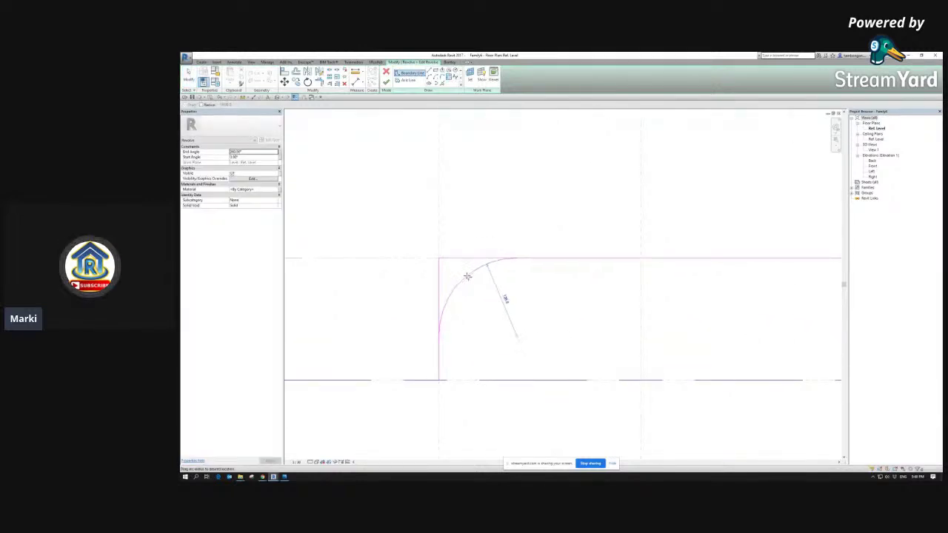
{"action": "left_click", "coordinate": [464, 277]}
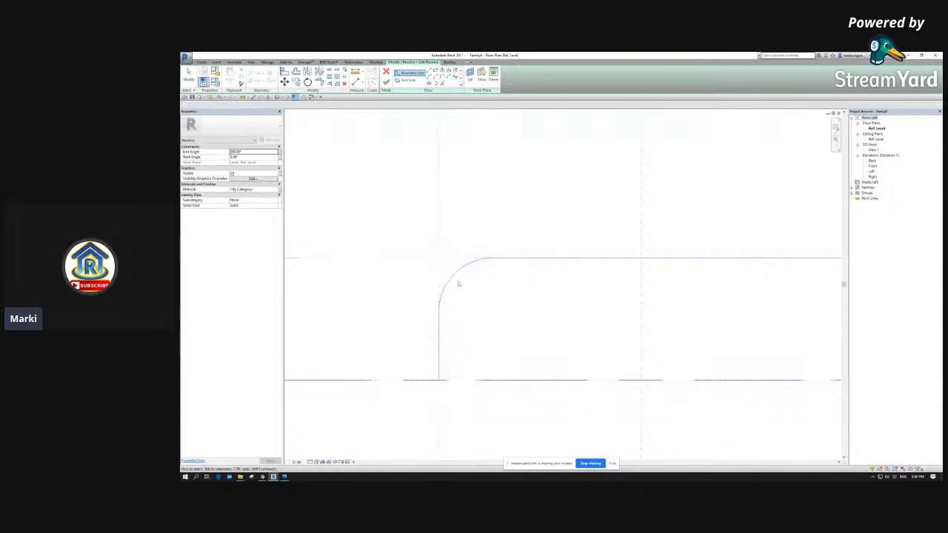
{"action": "key", "text": "Escape"}
{"action": "scroll", "coordinate": [520, 264], "scroll_direction": "down", "scroll_amount": 2}
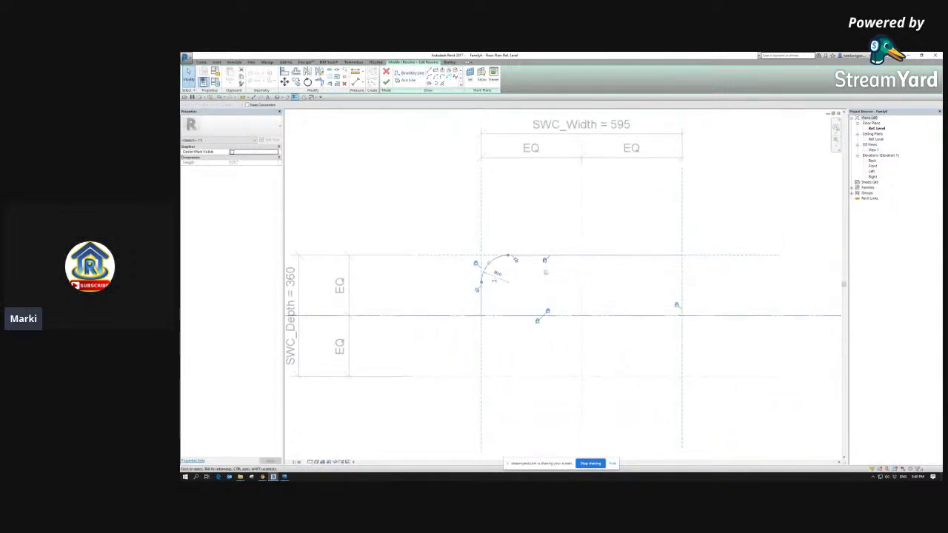
{"action": "left_click", "coordinate": [539, 274]}
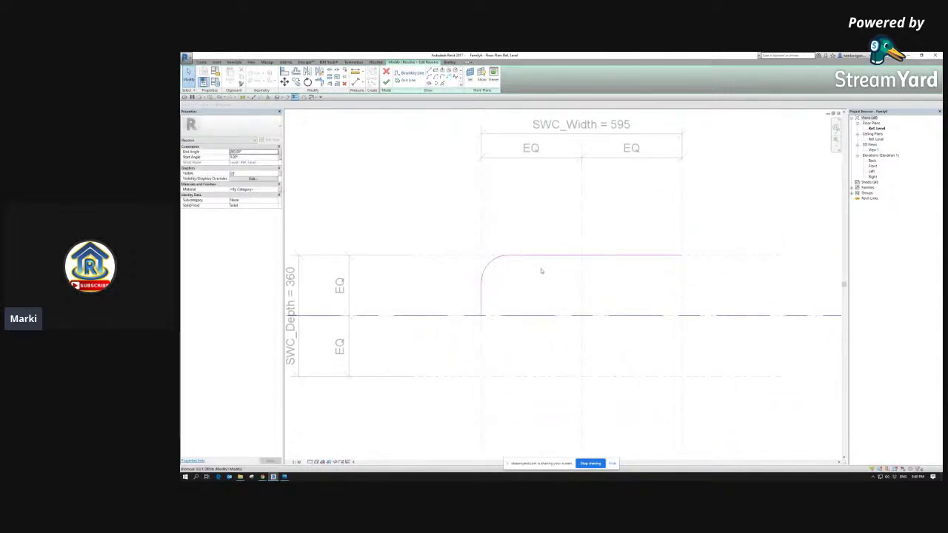
Step: Offset a copy of the whole rounded boundary chain inward by 10 mm
{"action": "key", "text": "o"}
{"action": "key", "text": "f"}
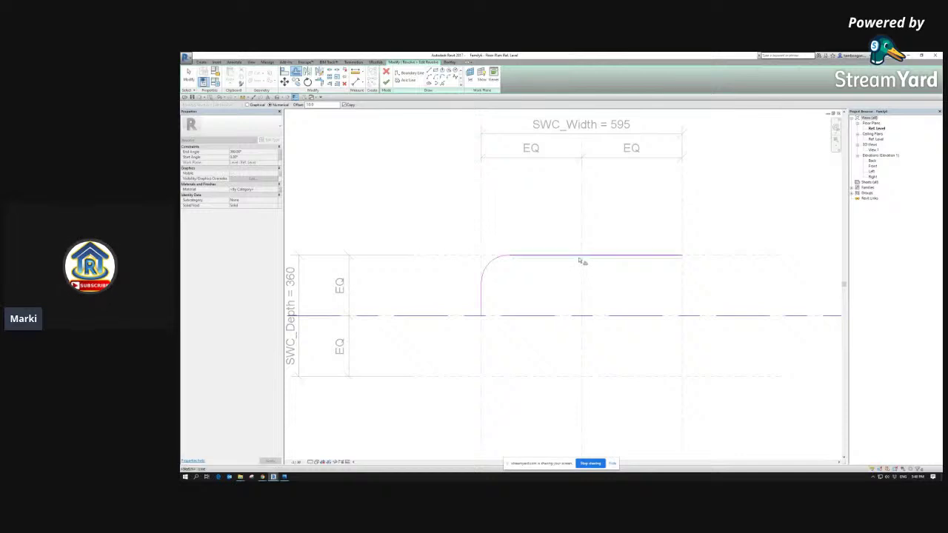
{"action": "key", "text": "Escape"}
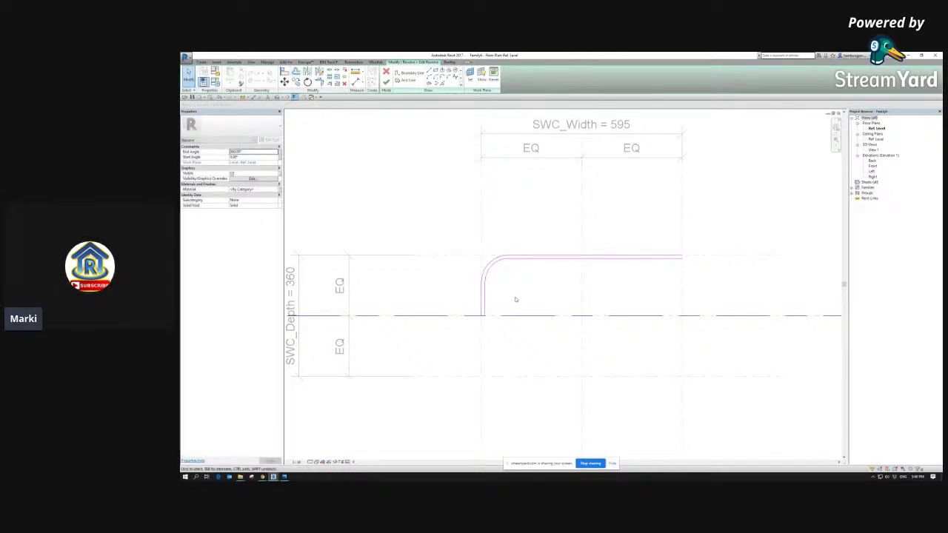
Step: Add boundary lines on the horizontal centre plane and right reference plane, and trim them to close both ends of the wall profile
{"action": "key", "text": "p"}
{"action": "key", "text": "l"}
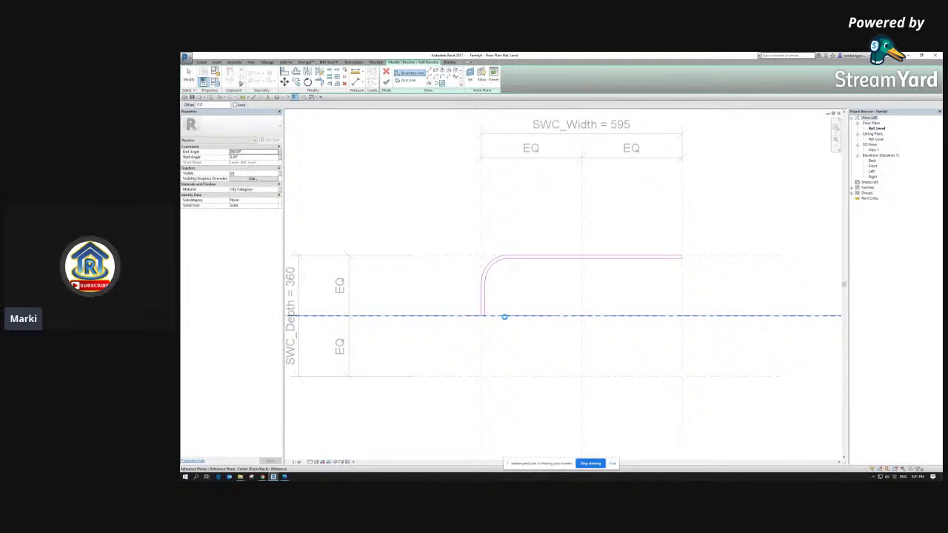
{"action": "left_click", "coordinate": [503, 316]}
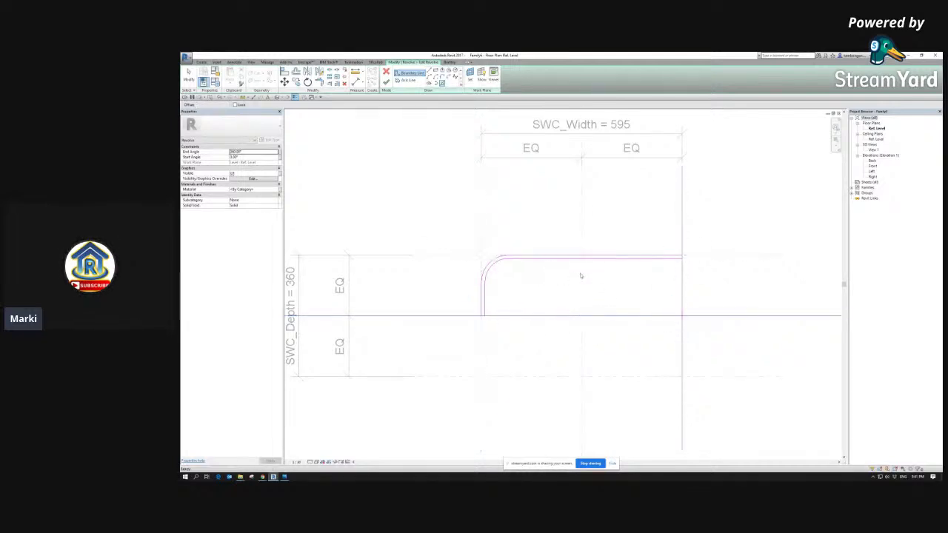
{"action": "scroll", "coordinate": [605, 266], "scroll_direction": "down", "scroll_amount": 2}
{"action": "scroll", "coordinate": [607, 262], "scroll_direction": "up", "scroll_amount": 2}
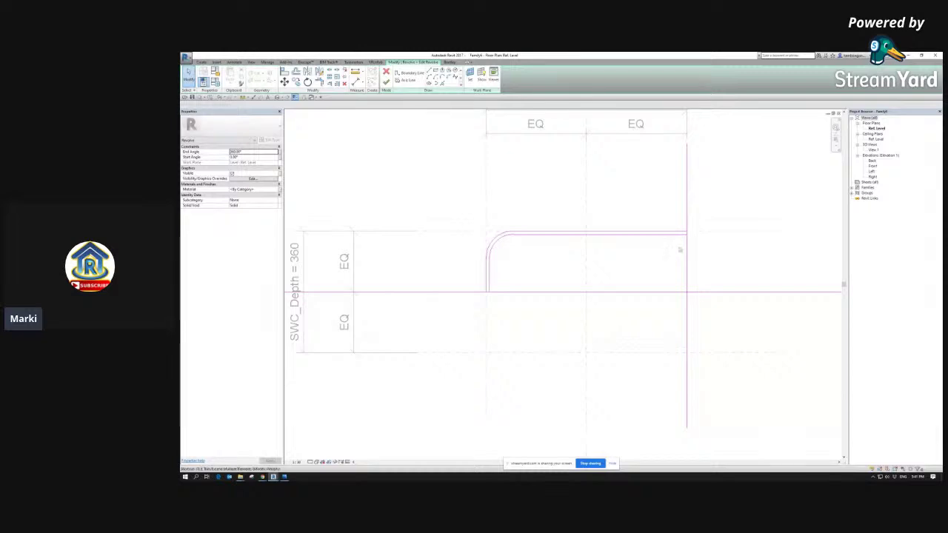
{"action": "scroll", "coordinate": [674, 251], "scroll_direction": "up", "scroll_amount": 2}
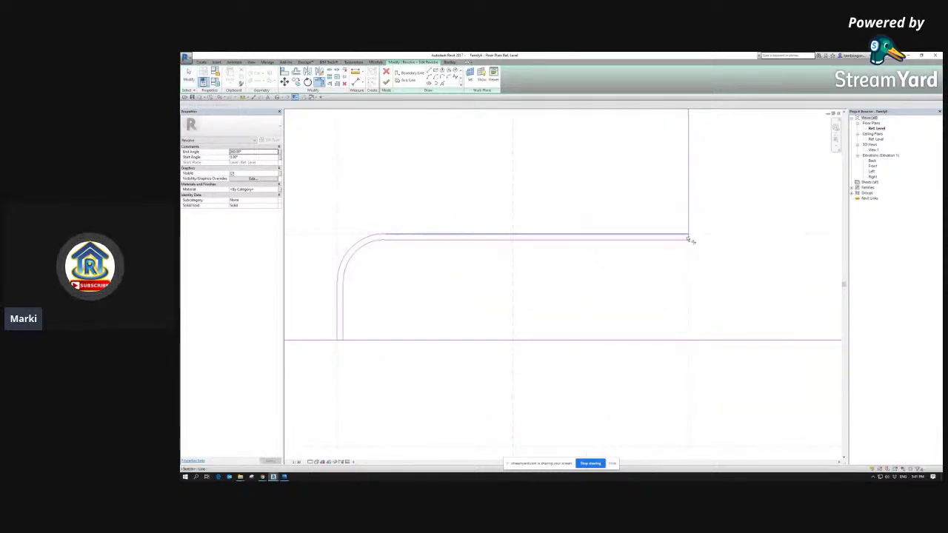
{"action": "middle_click_drag", "start_coordinate": [344, 344], "coordinate": [473, 306]}
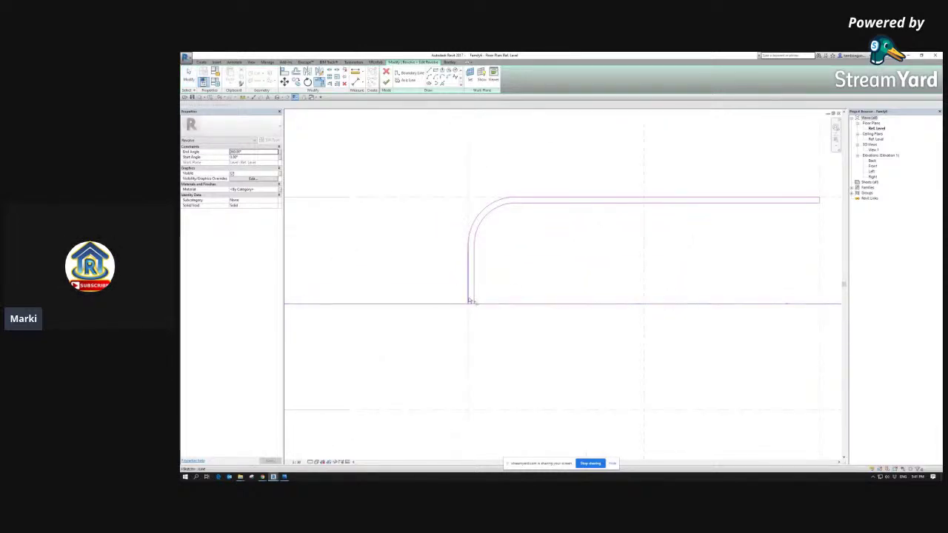
{"action": "scroll", "coordinate": [471, 307], "scroll_direction": "up", "scroll_amount": 2}
{"action": "scroll", "coordinate": [515, 277], "scroll_direction": "down", "scroll_amount": 3}
{"action": "scroll", "coordinate": [499, 276], "scroll_direction": "down", "scroll_amount": 2}
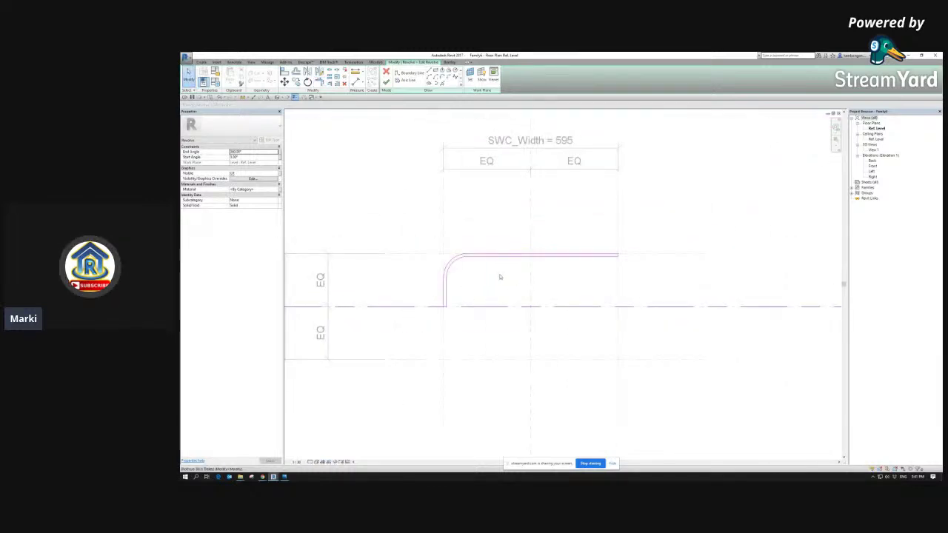
Step: Dimension the inner horizontal line from the upper reference plane, placing the dimension beyond the profile's right end
{"action": "key", "text": "d"}
{"action": "key", "text": "i"}
{"action": "left_click", "coordinate": [608, 261]}
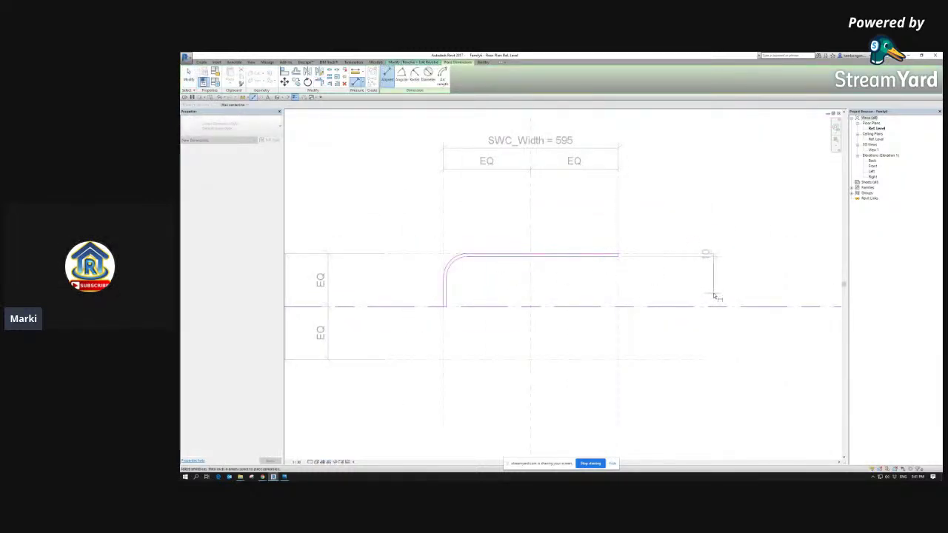
{"action": "scroll", "coordinate": [751, 271], "scroll_direction": "down", "scroll_amount": 2}
{"action": "scroll", "coordinate": [507, 265], "scroll_direction": "up", "scroll_amount": 2}
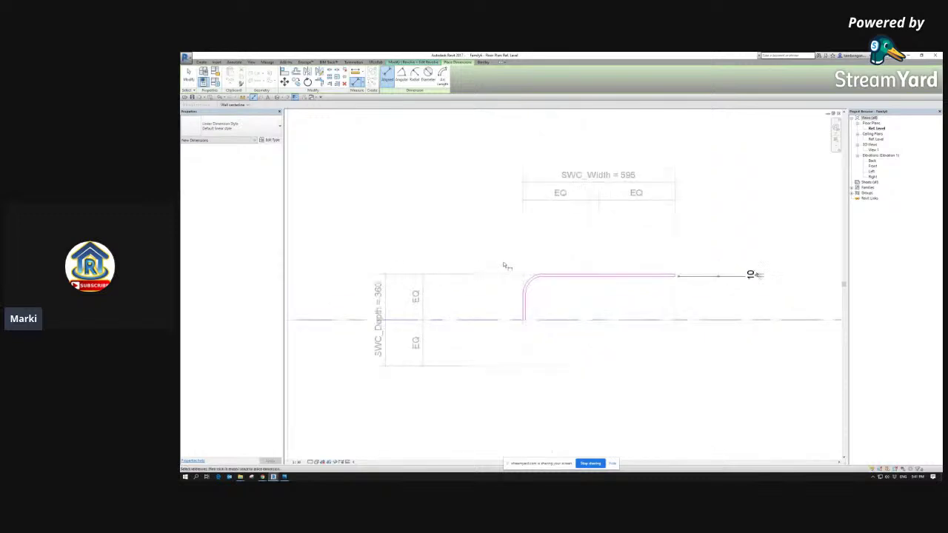
Step: Dimension the inner vertical line from the left reference plane, placing the dimension above the rounded corner
{"action": "left_click", "coordinate": [523, 298]}
{"action": "left_click", "coordinate": [525, 297]}
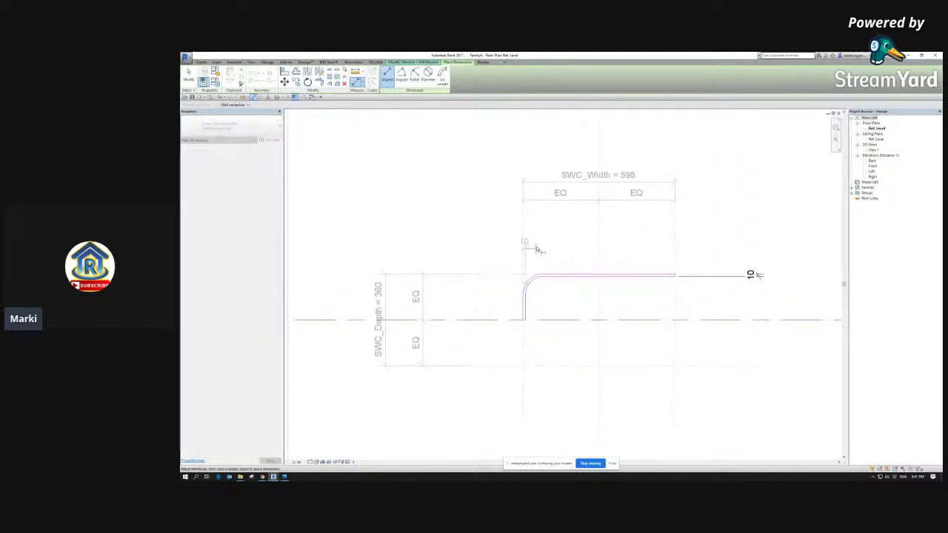
{"action": "left_click", "coordinate": [539, 241]}
{"action": "middle_click_drag", "start_coordinate": [529, 325], "coordinate": [514, 329]}
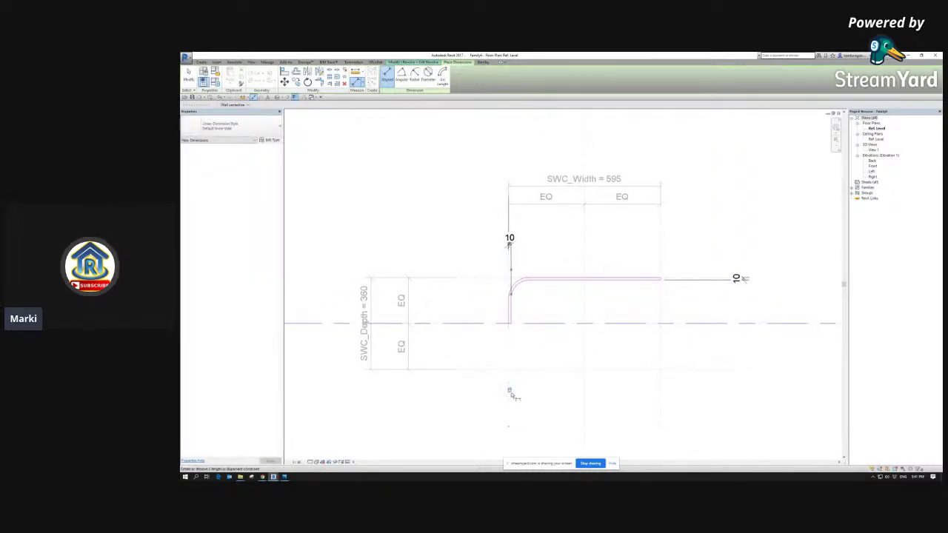
{"action": "key", "text": "Escape"}
{"action": "key", "text": "Escape"}
{"action": "scroll", "coordinate": [518, 296], "scroll_direction": "down", "scroll_amount": 1}
{"action": "scroll", "coordinate": [510, 285], "scroll_direction": "up", "scroll_amount": 3}
{"action": "scroll", "coordinate": [519, 272], "scroll_direction": "down", "scroll_amount": 1}
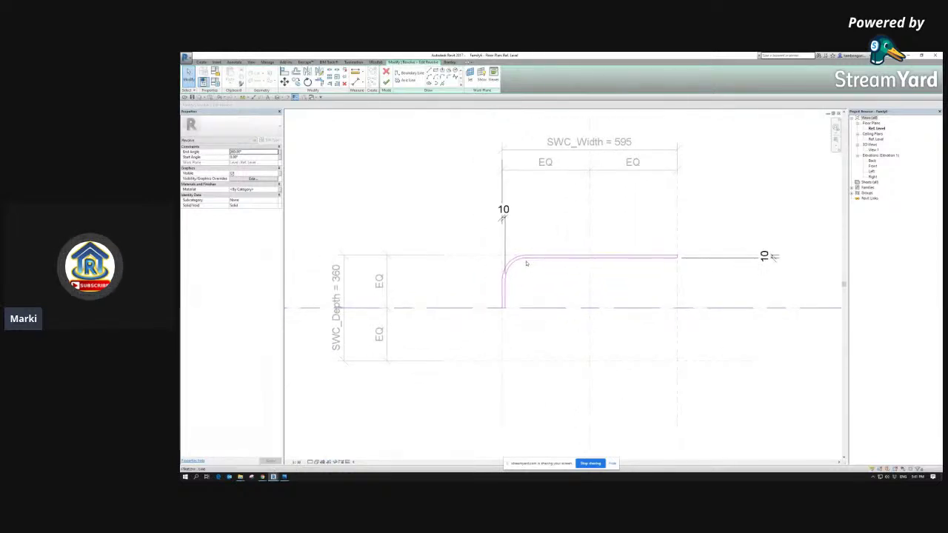
Step: Check the lampshade's dimensions in the reference photo in Photos and return to the Revit sketch
{"action": "left_click", "coordinate": [284, 478]}
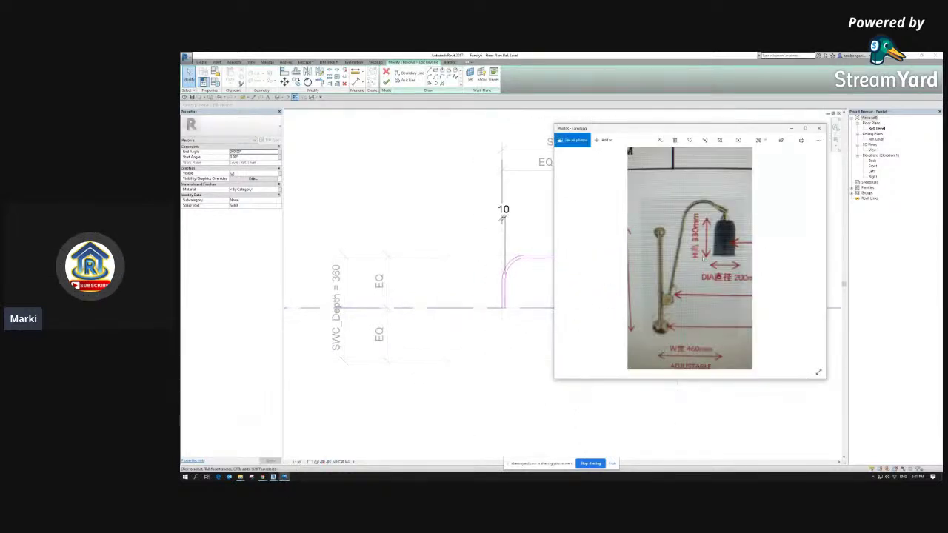
{"action": "left_click", "coordinate": [543, 284]}
{"action": "middle_click_drag", "start_coordinate": [544, 284], "coordinate": [516, 261]}
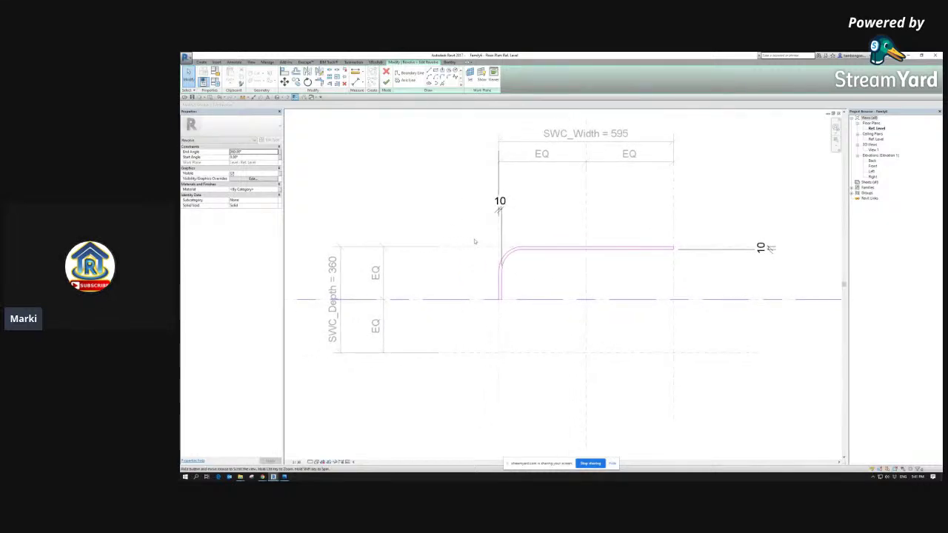
Step: Finish the revolve sketch and flex SWC_Width by setting it to 300 and to a final value of 500
{"action": "left_click", "coordinate": [385, 82]}
{"action": "scroll", "coordinate": [594, 227], "scroll_direction": "down", "scroll_amount": 2}
{"action": "left_click", "coordinate": [613, 159]}
{"action": "left_click", "coordinate": [599, 158]}
{"action": "type", "text": "3"}
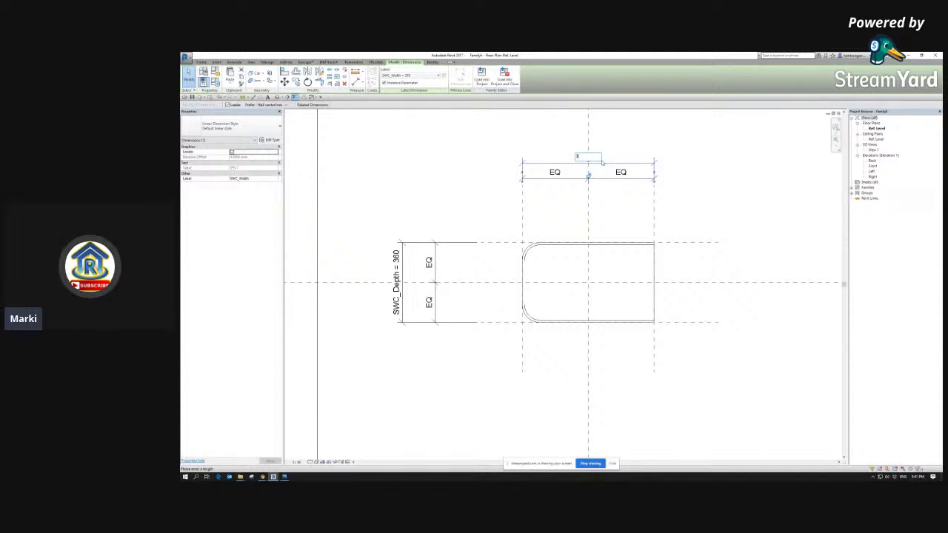
{"action": "type", "text": "00"}
{"action": "key", "text": "Return"}
{"action": "left_click", "coordinate": [564, 157]}
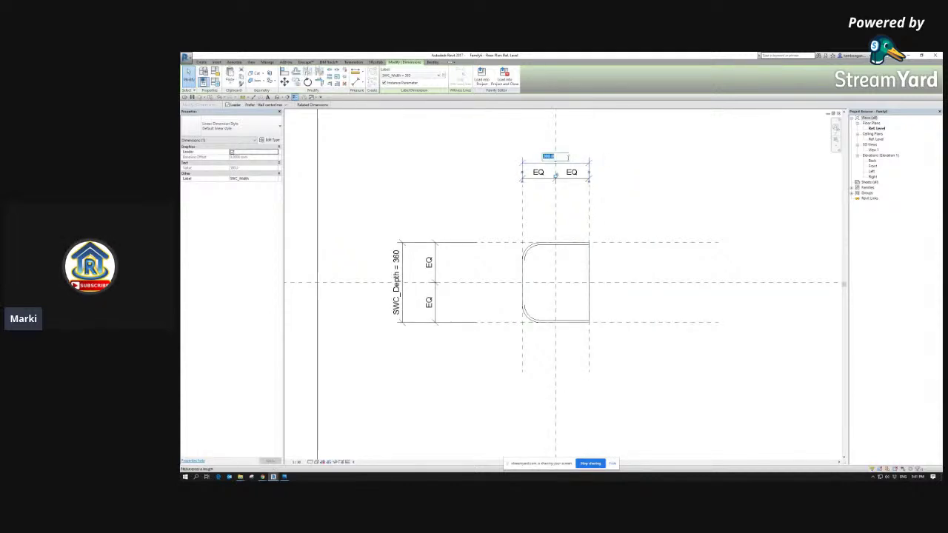
{"action": "type", "text": "500"}
{"action": "key", "text": "Return"}
Step: Flex SWC_Depth by setting it to 200 and to a final value of 250
{"action": "left_click", "coordinate": [413, 282]}
{"action": "left_click", "coordinate": [399, 282]}
{"action": "type", "text": "200"}
{"action": "key", "text": "Return"}
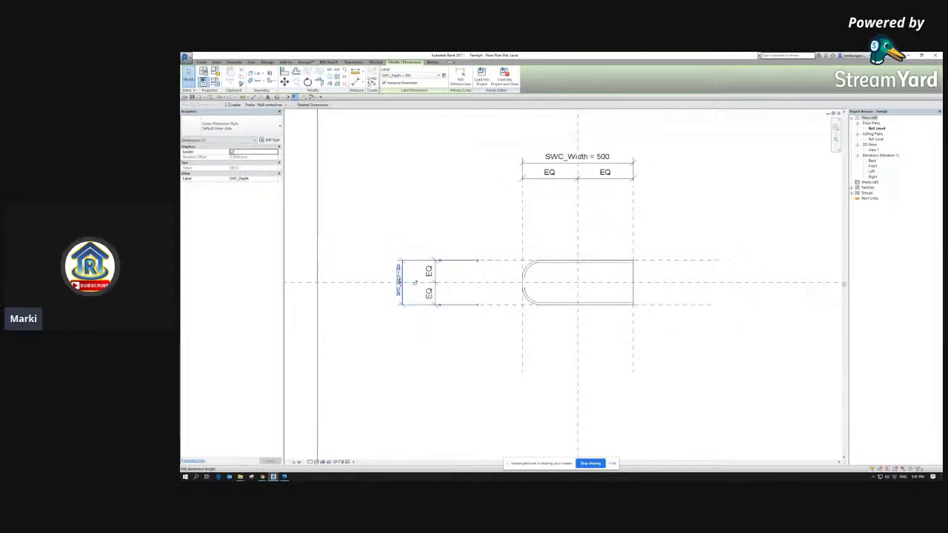
{"action": "left_click", "coordinate": [399, 283]}
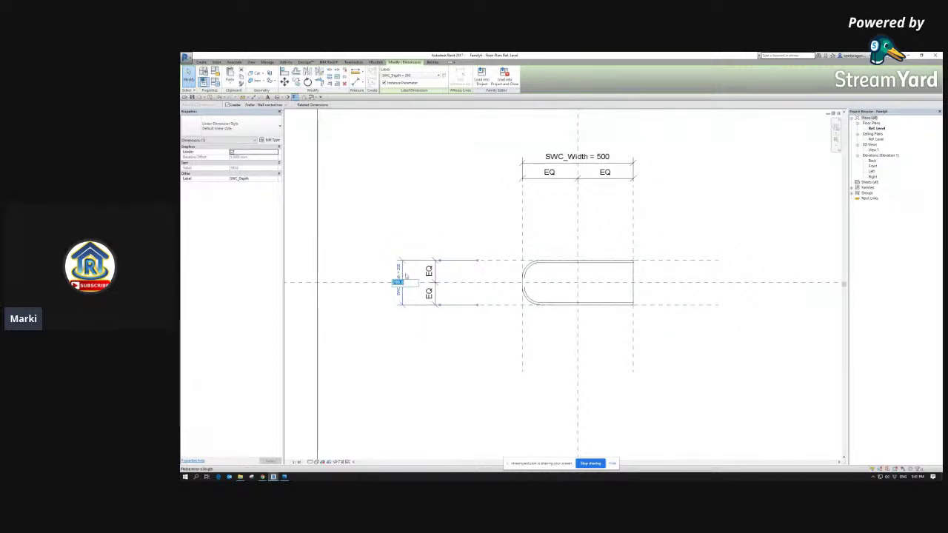
{"action": "type", "text": "250"}
{"action": "key", "text": "Return"}
{"action": "left_click", "coordinate": [590, 370]}
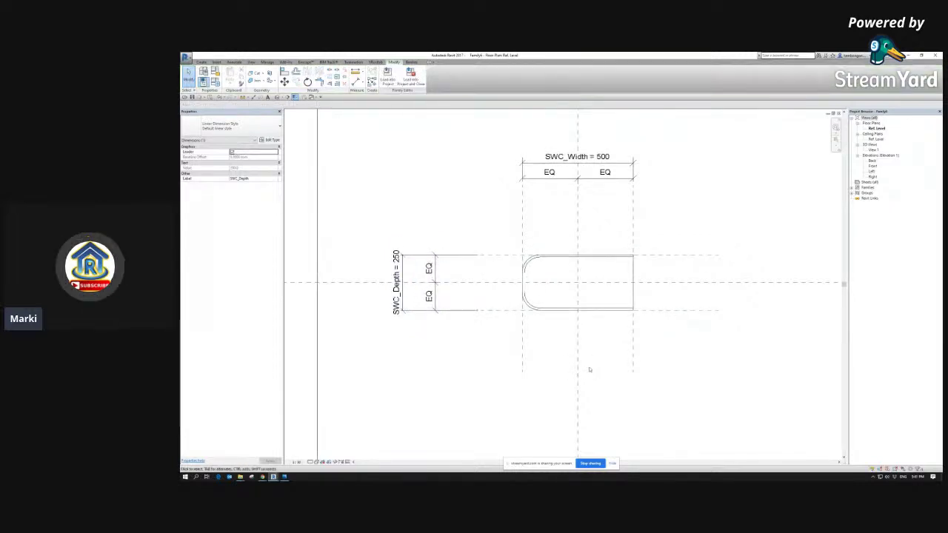
Step: Associate the revolve's Material property with the existing SWC material family parameter
{"action": "left_click", "coordinate": [528, 305]}
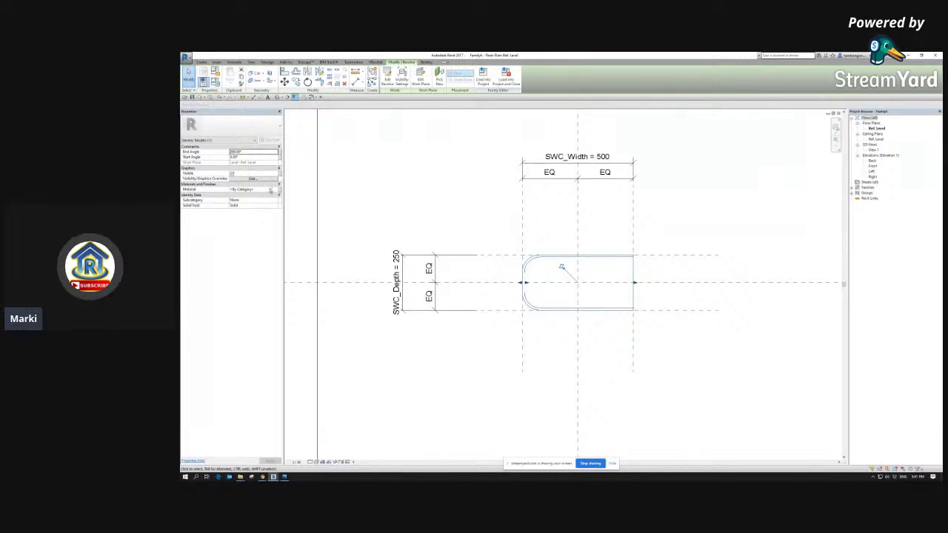
{"action": "left_click", "coordinate": [280, 190]}
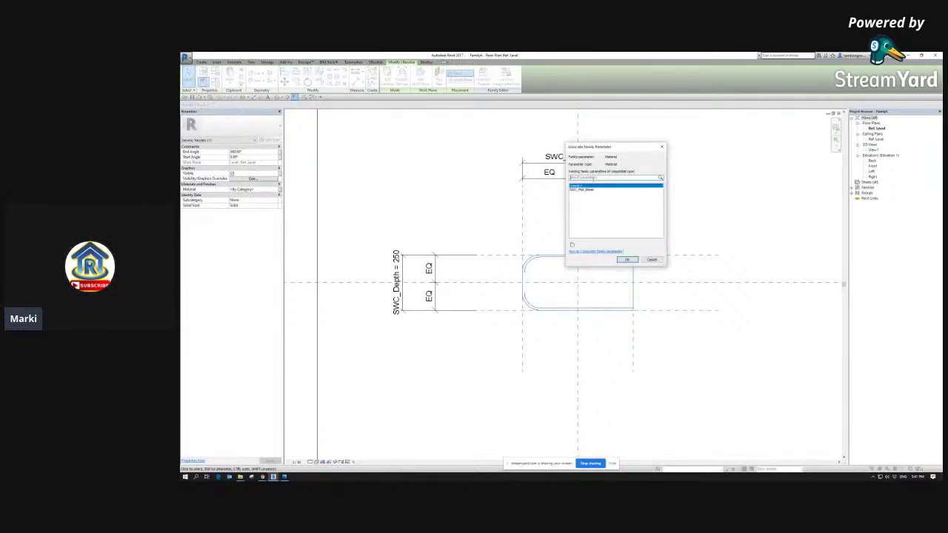
{"action": "left_click", "coordinate": [593, 190]}
{"action": "left_click", "coordinate": [626, 260]}
{"action": "left_click", "coordinate": [712, 197]}
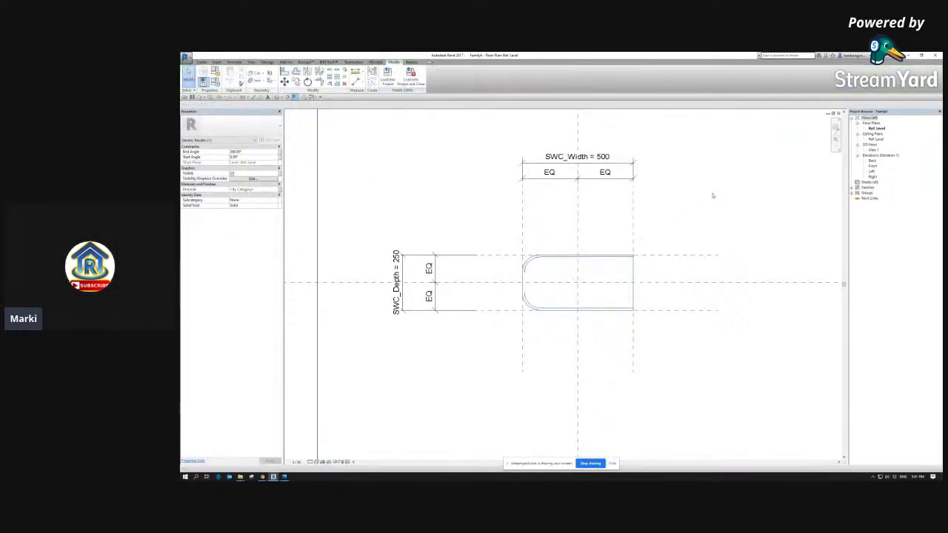
Step: Inspect the hollow revolve in the 3D view from several angles and return to the Ref. Level floor plan
{"action": "left_click", "coordinate": [276, 97]}
{"action": "middle_click_drag", "start_coordinate": [603, 296], "coordinate": [577, 259], "text": "shift"}
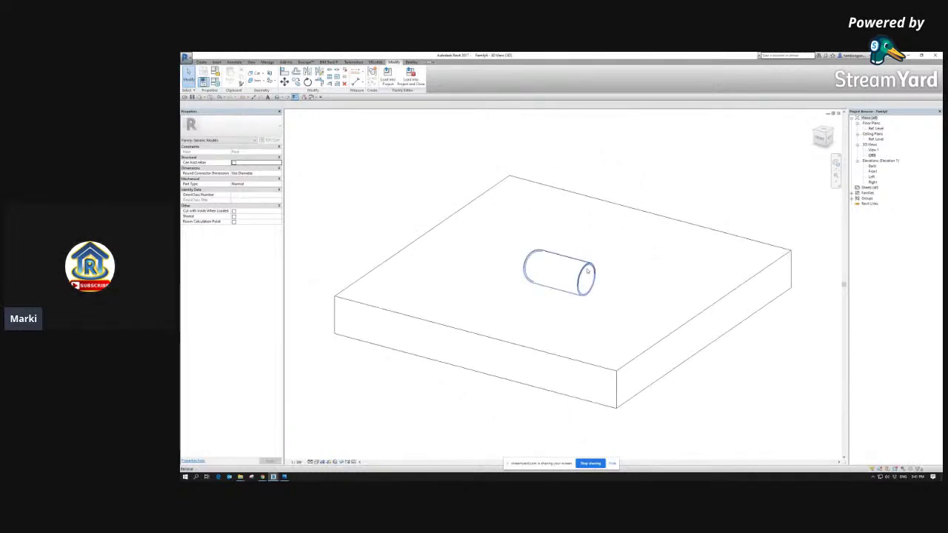
{"action": "left_click", "coordinate": [555, 262]}
{"action": "middle_click_drag", "start_coordinate": [645, 296], "coordinate": [654, 148], "text": "shift"}
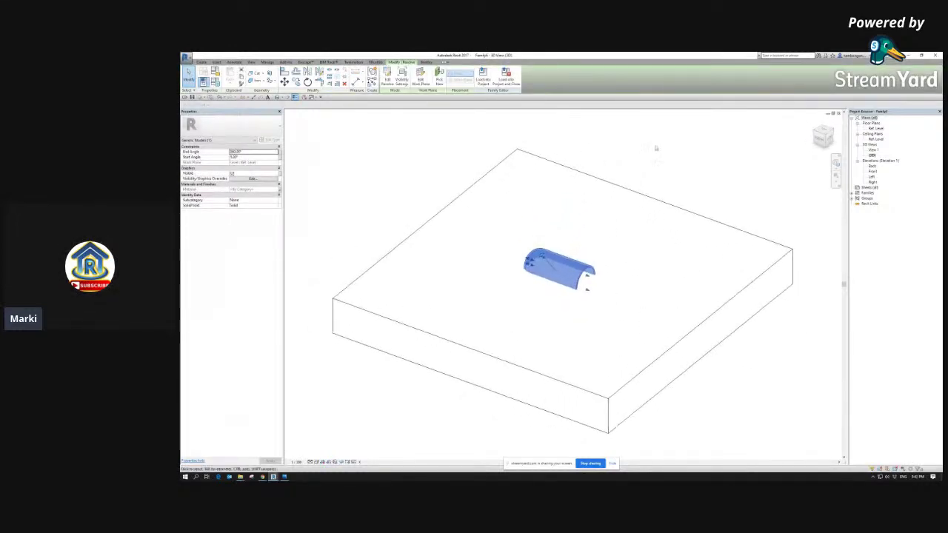
{"action": "left_click", "coordinate": [759, 151]}
{"action": "double_click", "coordinate": [875, 128]}
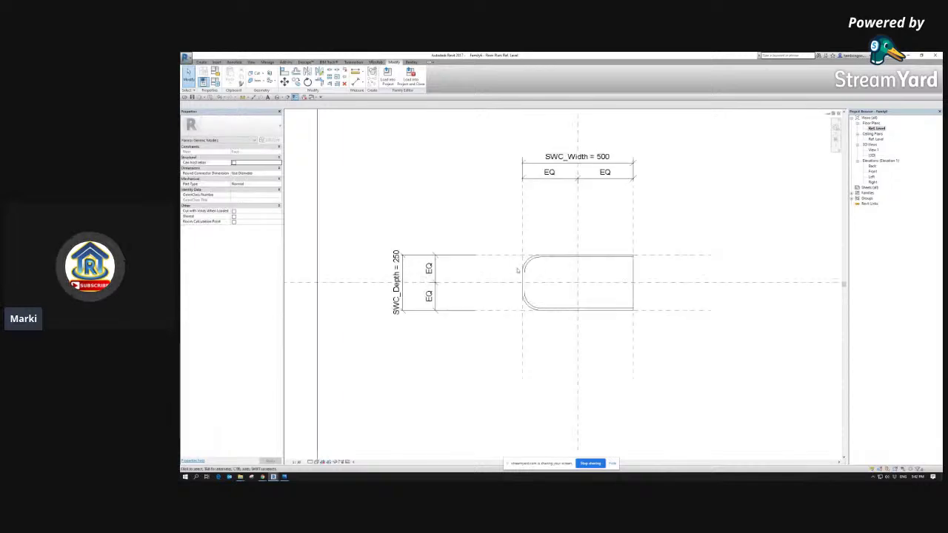
Step: Check the Is Reference and Defines Origin properties of the centre and SWC_Left reference planes
{"action": "left_click", "coordinate": [523, 264]}
{"action": "left_click", "coordinate": [578, 243]}
{"action": "left_click", "coordinate": [568, 281]}
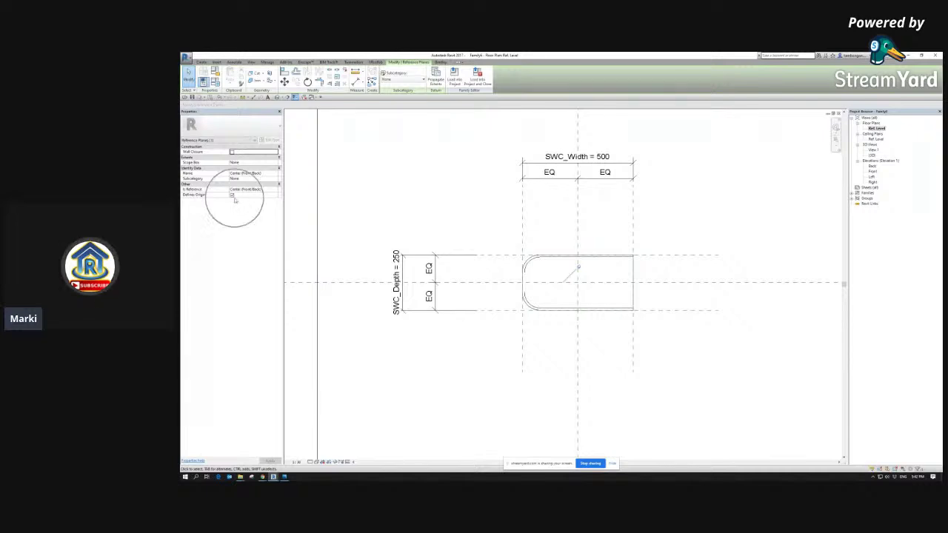
{"action": "left_click", "coordinate": [524, 225]}
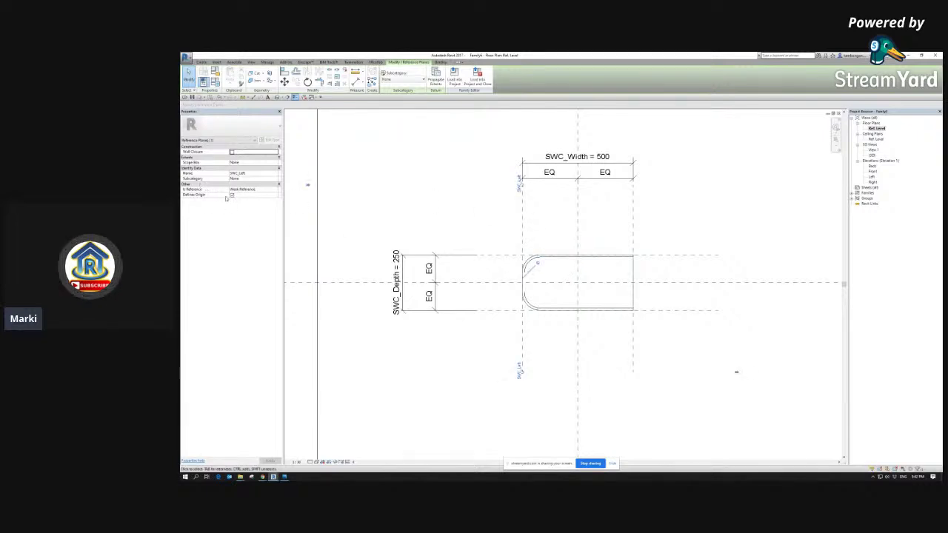
{"action": "key", "text": "Escape"}
{"action": "middle_click_drag", "start_coordinate": [513, 220], "coordinate": [465, 226]}
{"action": "scroll", "coordinate": [465, 226], "scroll_direction": "down", "scroll_amount": 1}
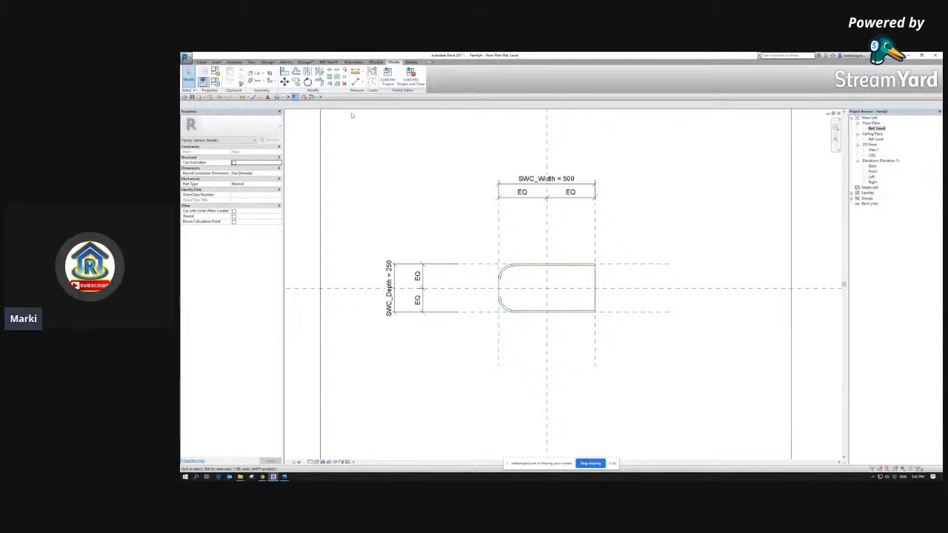
Step: Load the lampshade family into the open lamp family containing the inclined arm, without placing an instance
{"action": "left_click", "coordinate": [387, 76]}
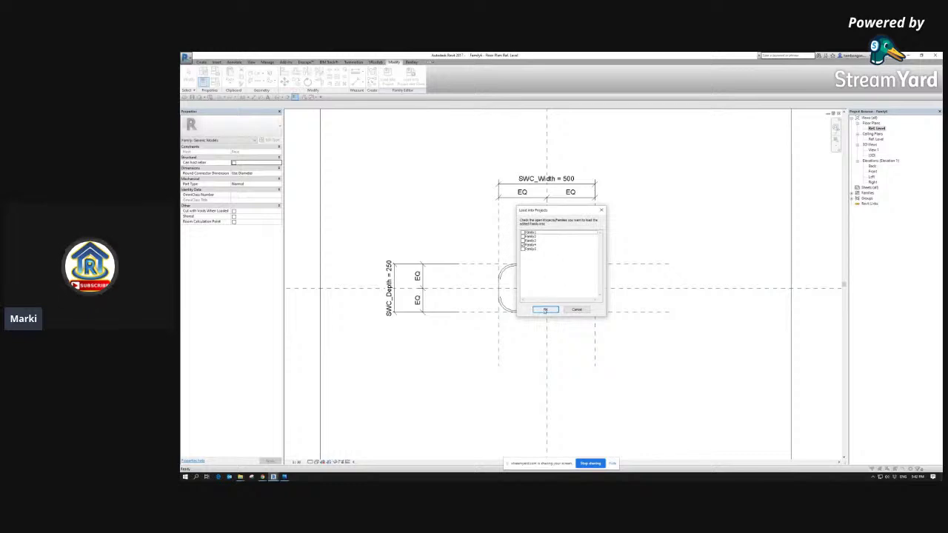
{"action": "left_click", "coordinate": [545, 311]}
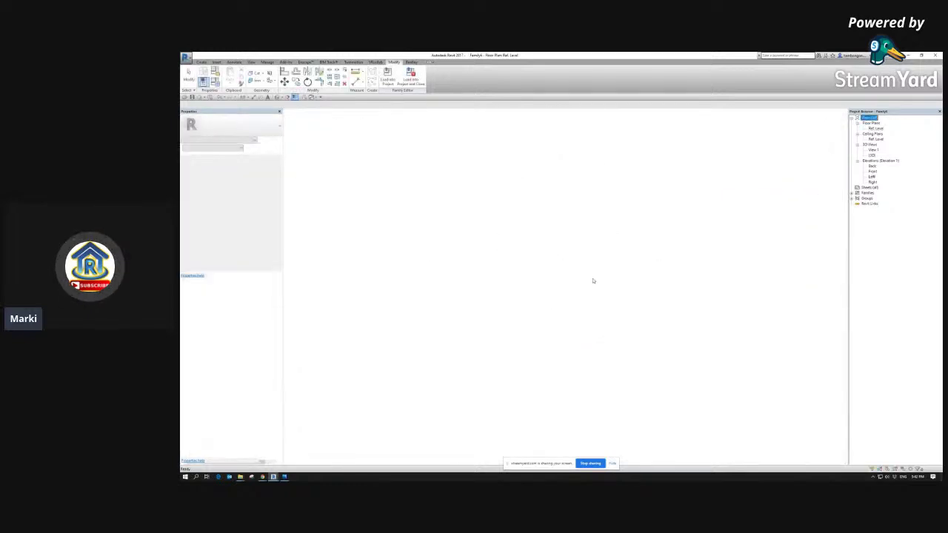
{"action": "scroll", "coordinate": [587, 272], "scroll_direction": "down", "scroll_amount": 1}
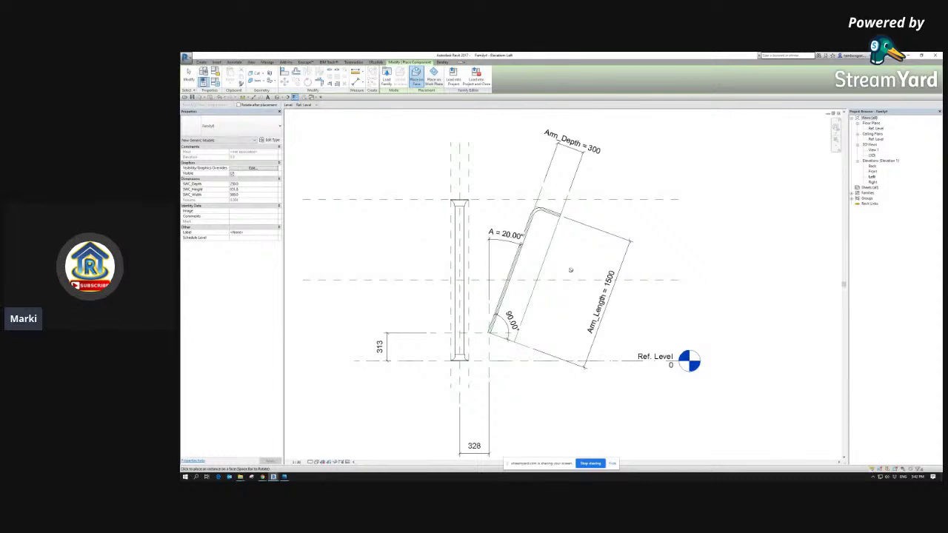
{"action": "key", "text": "Escape"}
{"action": "scroll", "coordinate": [566, 230], "scroll_direction": "up", "scroll_amount": 2}
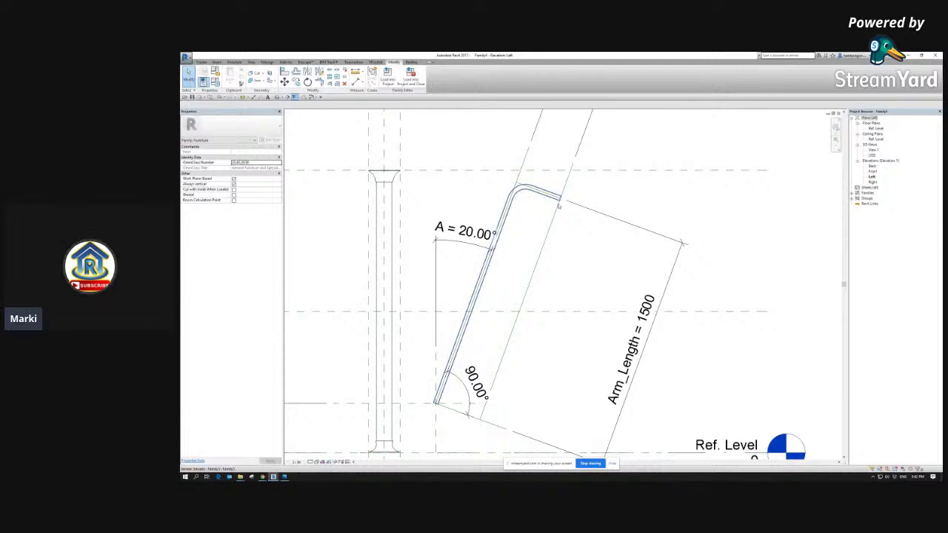
{"action": "scroll", "coordinate": [562, 201], "scroll_direction": "down", "scroll_amount": 3}
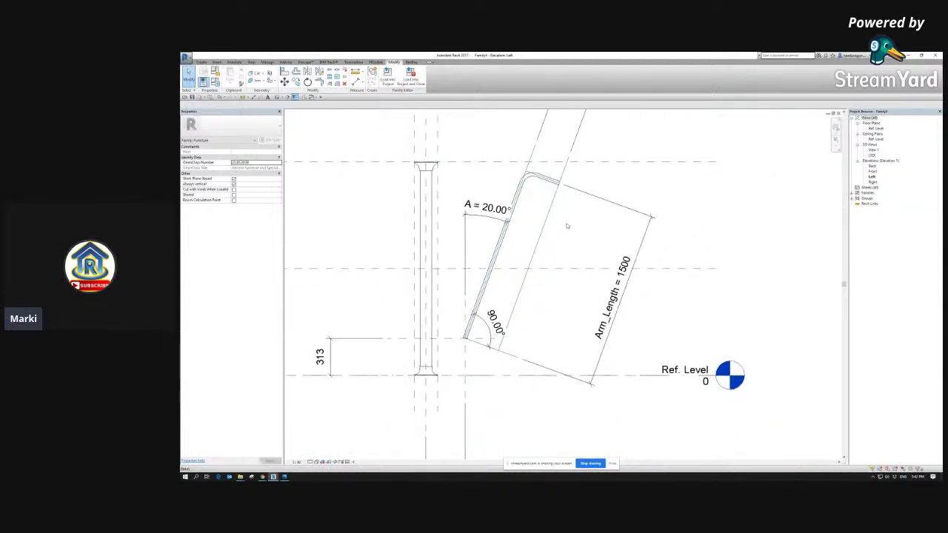
Step: Draw a vertical reference line downward from the free end of the lamp arm
{"action": "left_click", "coordinate": [201, 61]}
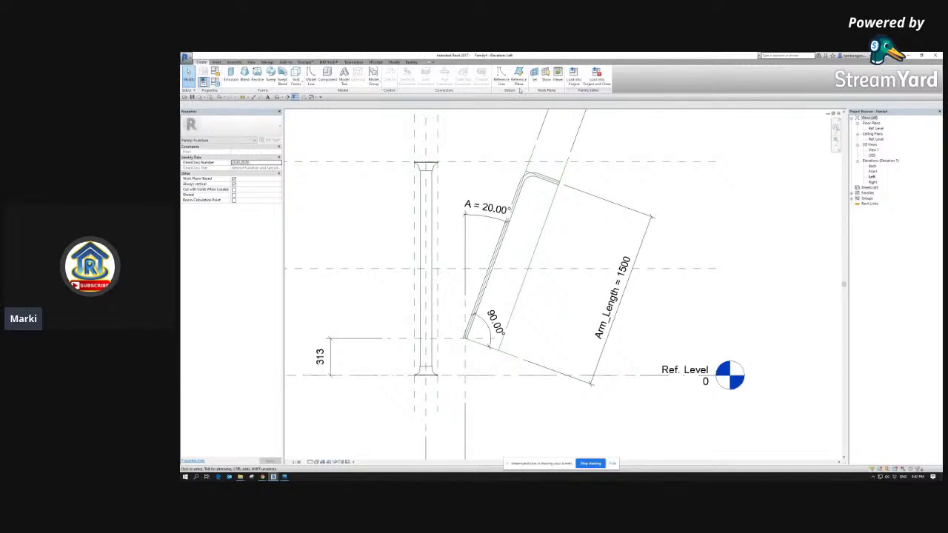
{"action": "left_click", "coordinate": [500, 74]}
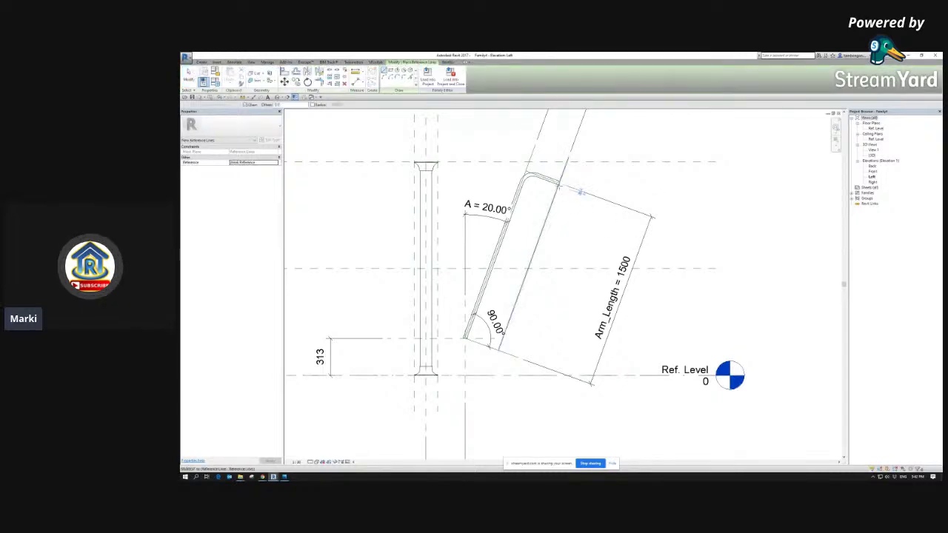
{"action": "scroll", "coordinate": [559, 183], "scroll_direction": "up", "scroll_amount": 3}
{"action": "left_click", "coordinate": [560, 181]}
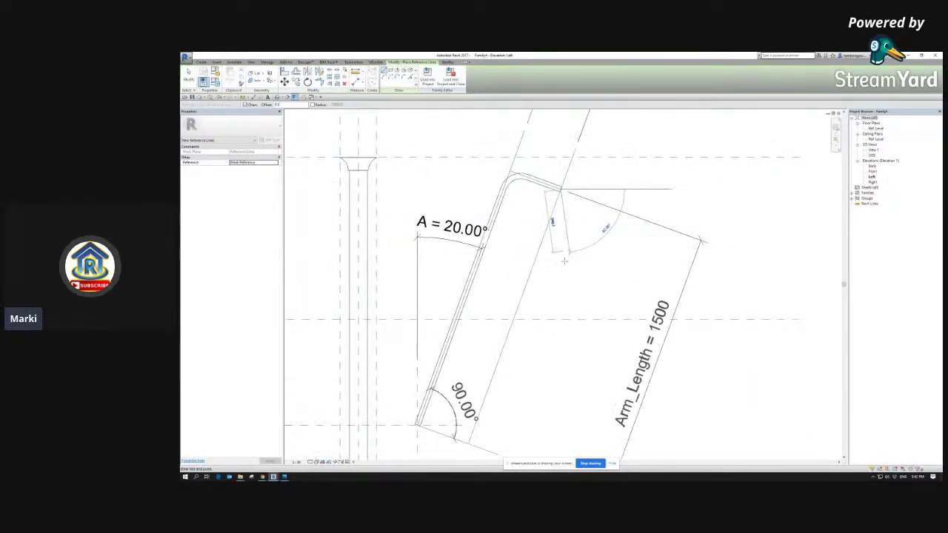
{"action": "scroll", "coordinate": [570, 252], "scroll_direction": "down", "scroll_amount": 2}
{"action": "left_click", "coordinate": [562, 312]}
{"action": "key", "text": "Escape"}
{"action": "key", "text": "Escape"}
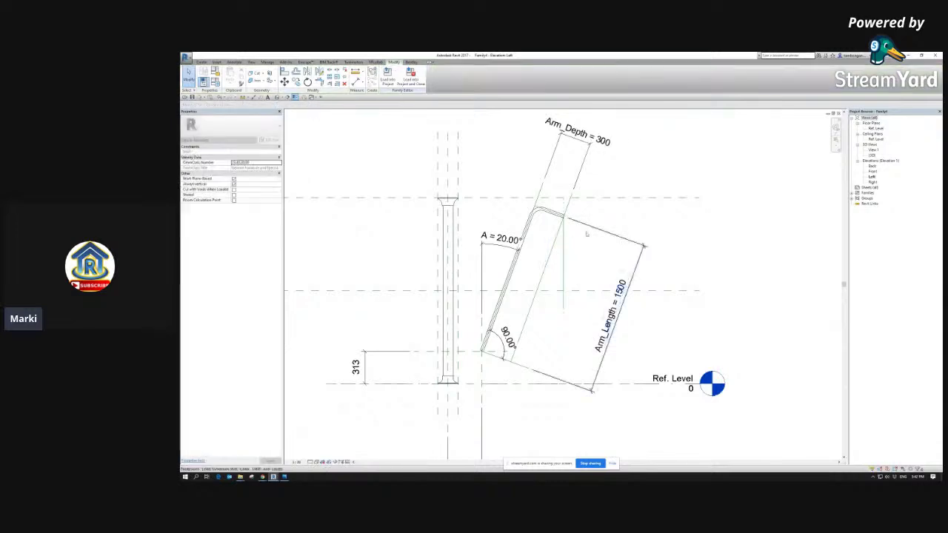
{"action": "scroll", "coordinate": [602, 215], "scroll_direction": "down", "scroll_amount": 1}
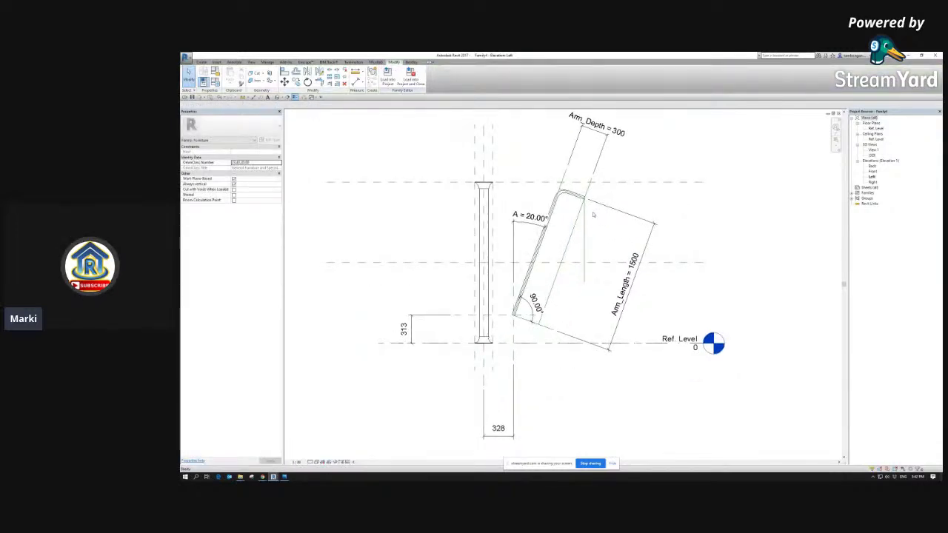
Step: Add an angular dimension between the vertical reference line and the sloped reference line at the arm's tip
{"action": "key", "text": "d"}
{"action": "key", "text": "i"}
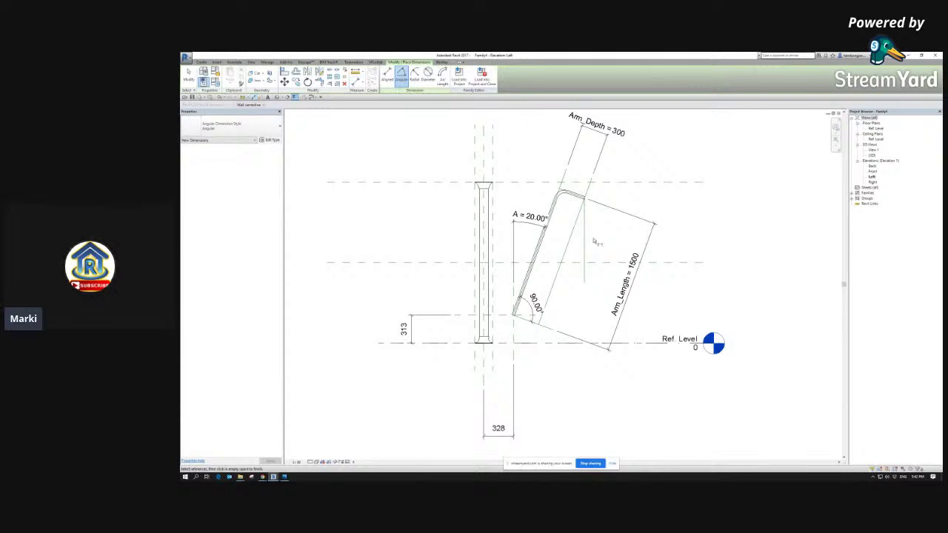
{"action": "left_click", "coordinate": [585, 243]}
{"action": "left_click", "coordinate": [572, 231]}
{"action": "left_click", "coordinate": [569, 295]}
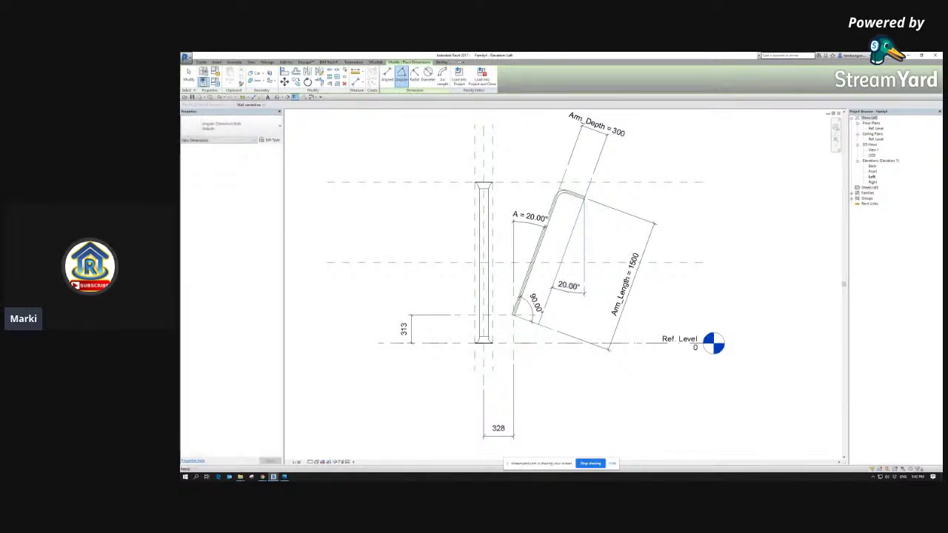
{"action": "key", "text": "Escape"}
Step: Label the new angular dimension with the existing parameter A
{"action": "left_click", "coordinate": [529, 221]}
{"action": "left_click", "coordinate": [568, 287]}
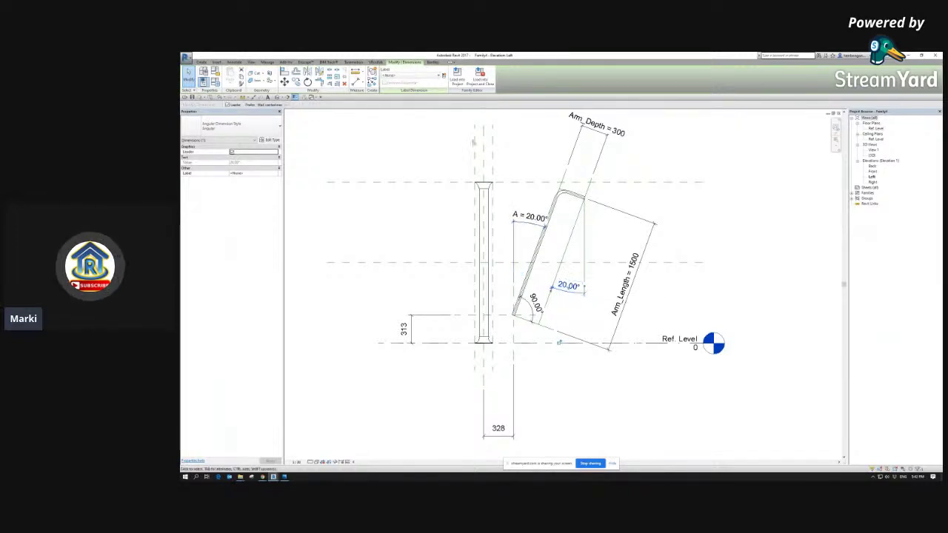
{"action": "left_click", "coordinate": [412, 75]}
{"action": "left_click", "coordinate": [400, 95]}
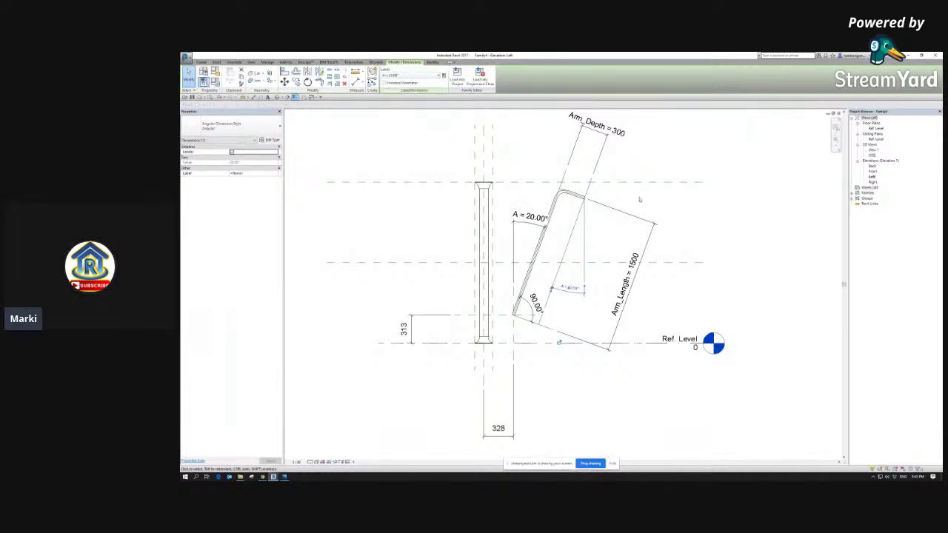
{"action": "left_click", "coordinate": [708, 206]}
Step: Flex the arm by setting angle A to 30° and undo that change
{"action": "left_click", "coordinate": [534, 217]}
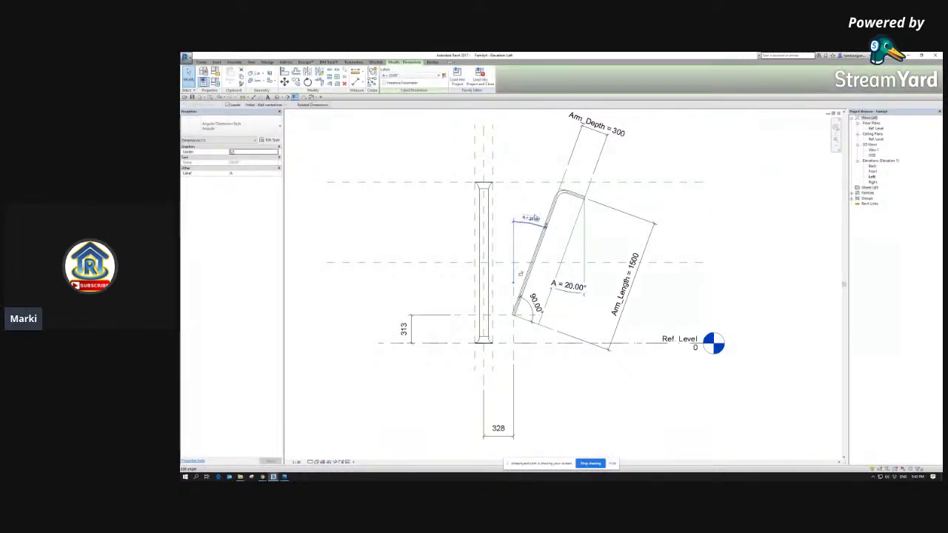
{"action": "type", "text": "30"}
{"action": "key", "text": "Return"}
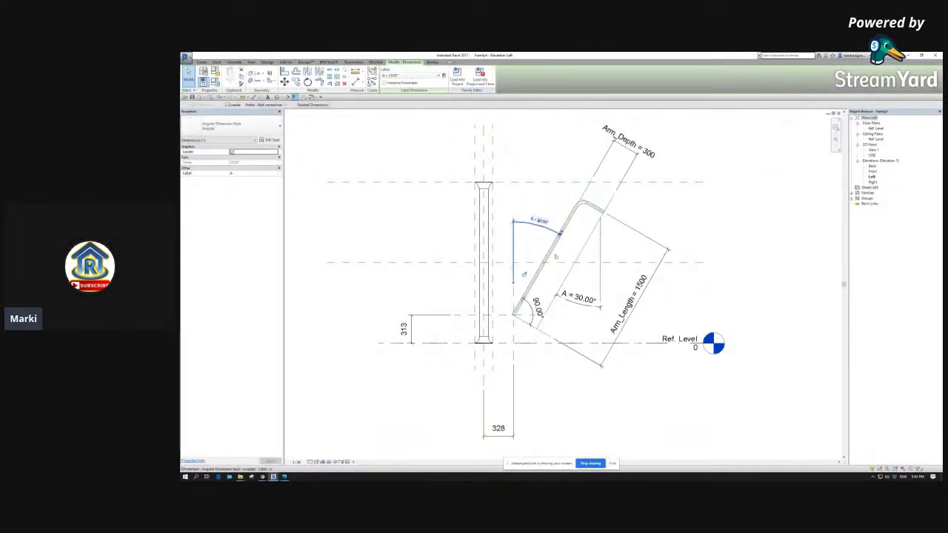
{"action": "left_click", "coordinate": [605, 260]}
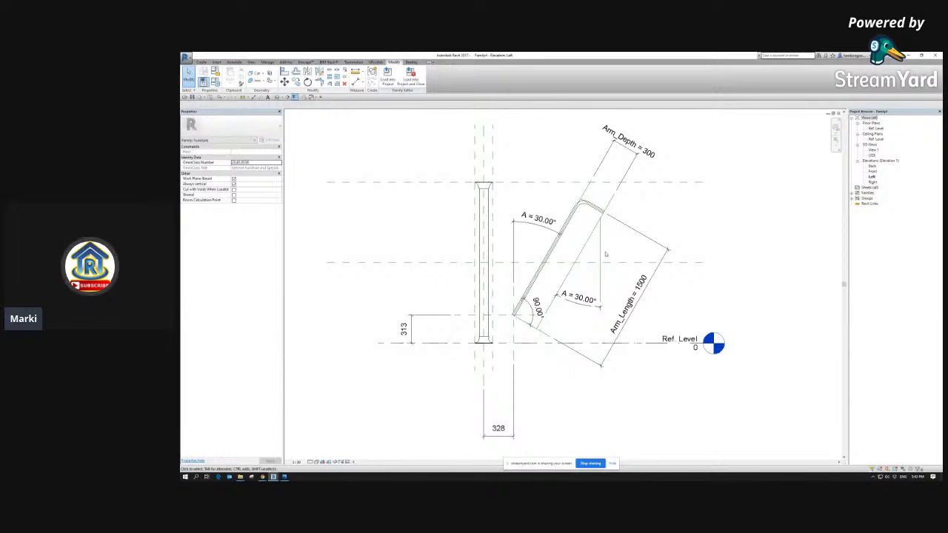
{"action": "key", "text": "ctrl+z"}
{"action": "scroll", "coordinate": [589, 207], "scroll_direction": "up", "scroll_amount": 6}
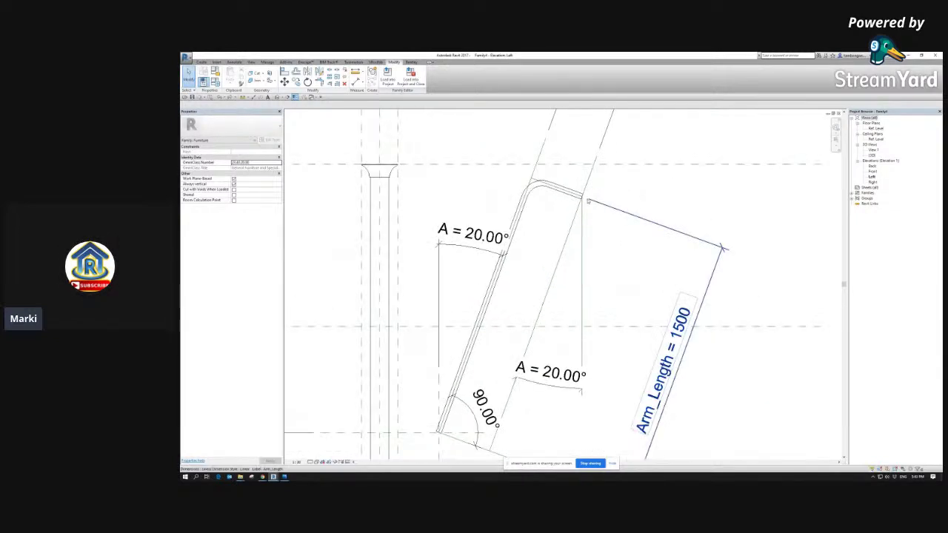
Step: Align the upper endpoint of the vertical reference line with the centre reference line of the arm's bent end
{"action": "key", "text": "a"}
{"action": "key", "text": "l"}
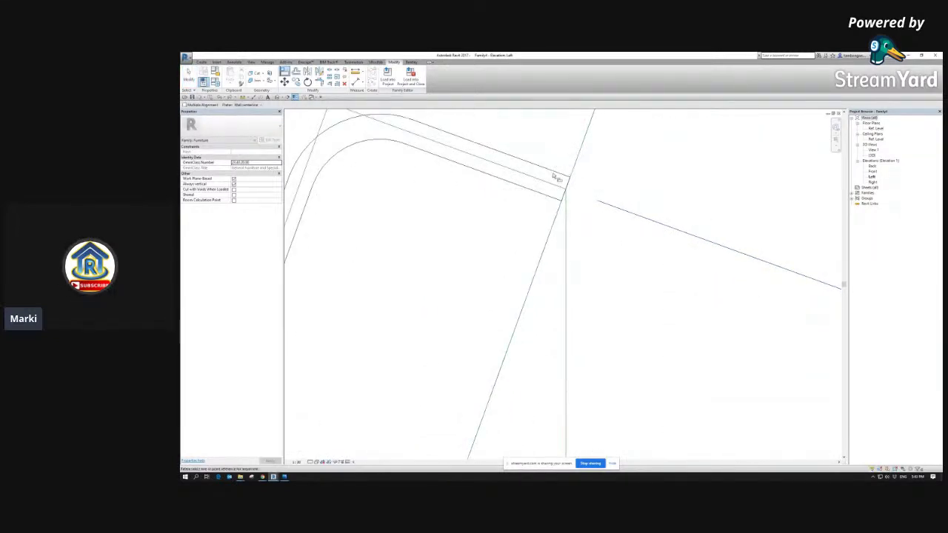
{"action": "key", "text": "Escape"}
{"action": "key", "text": "a"}
{"action": "key", "text": "l"}
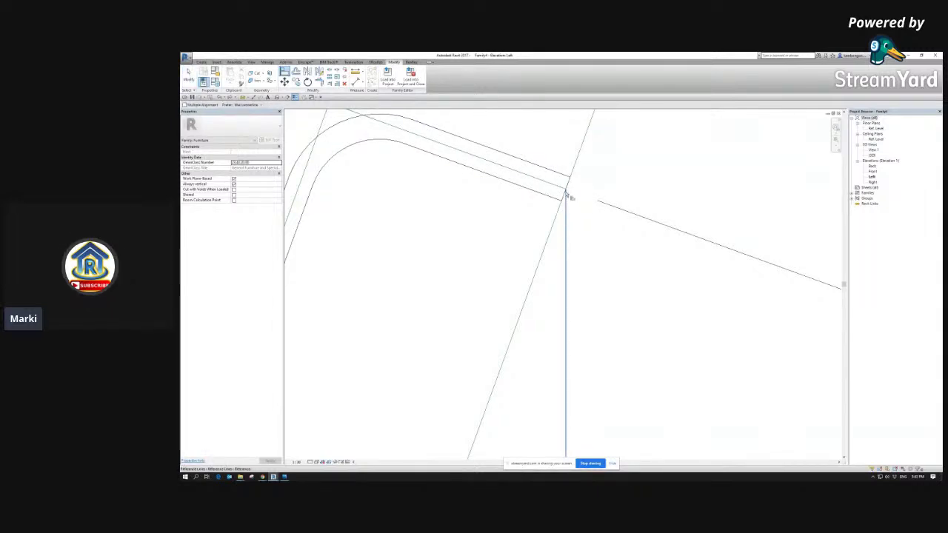
{"action": "left_click", "coordinate": [568, 194]}
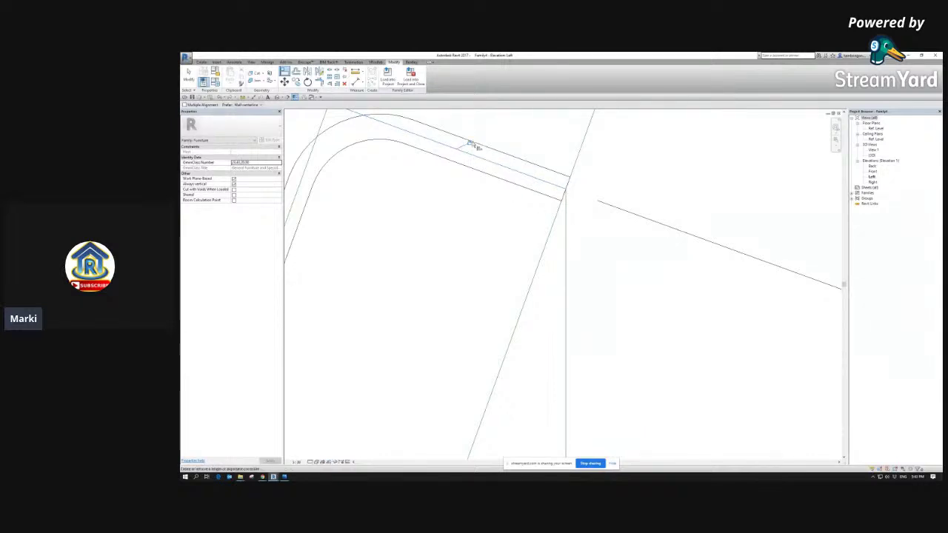
Step: Try to align the vertical reference line's upper endpoint with the sloped reference line at the arm's tip
{"action": "left_click", "coordinate": [580, 131]}
{"action": "scroll", "coordinate": [585, 141], "scroll_direction": "down", "scroll_amount": 3}
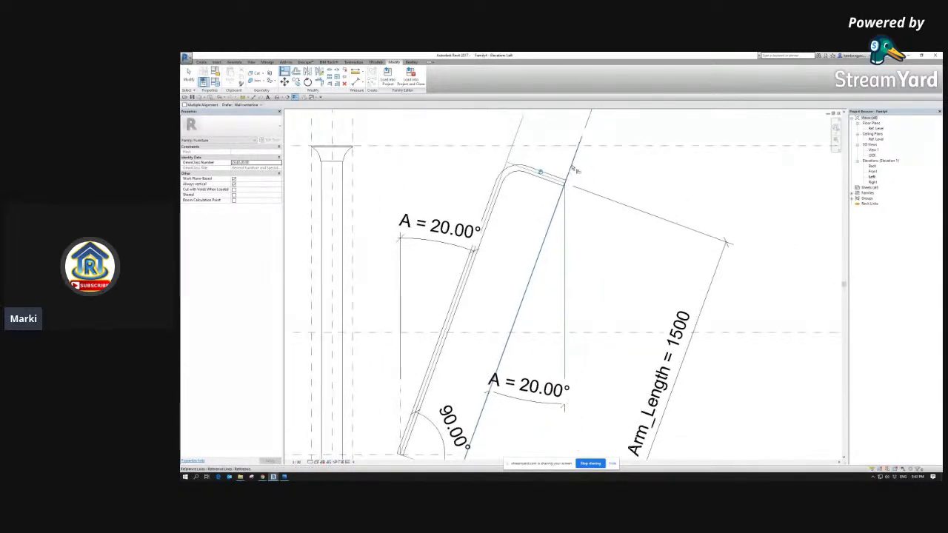
{"action": "scroll", "coordinate": [576, 169], "scroll_direction": "up", "scroll_amount": 3}
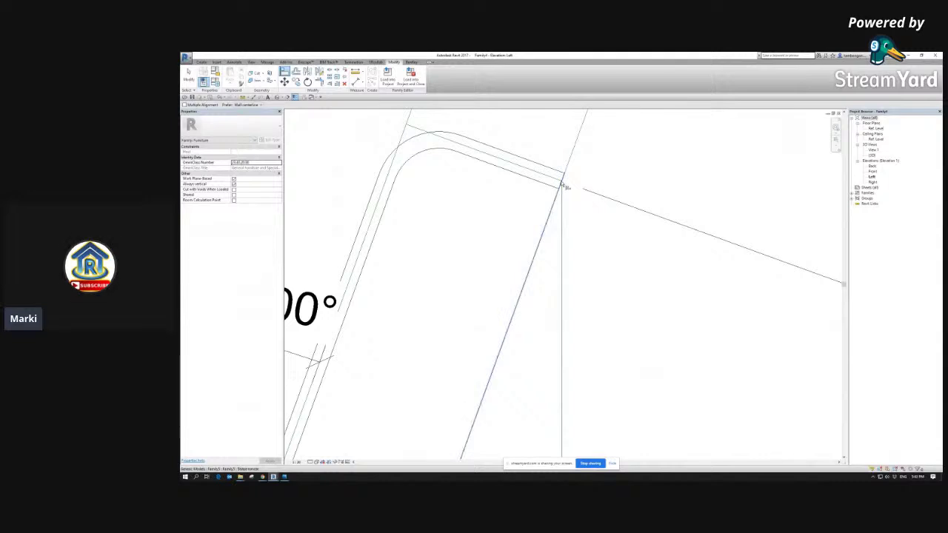
{"action": "left_click", "coordinate": [561, 182]}
{"action": "left_click", "coordinate": [529, 298]}
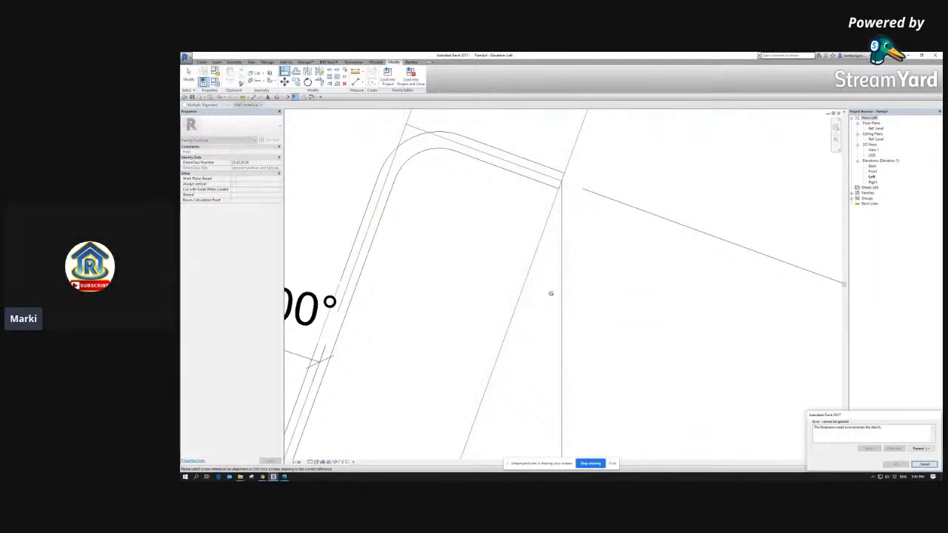
{"action": "key", "text": "Escape"}
{"action": "scroll", "coordinate": [560, 187], "scroll_direction": "down", "scroll_amount": 5}
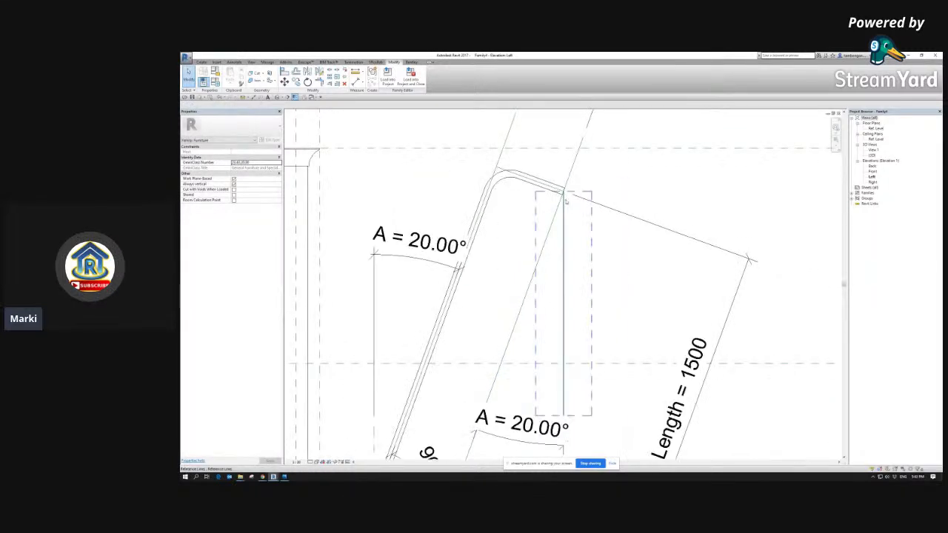
Step: Flex angle A by setting it to 30° and to a final value of 20°
{"action": "left_click", "coordinate": [501, 268]}
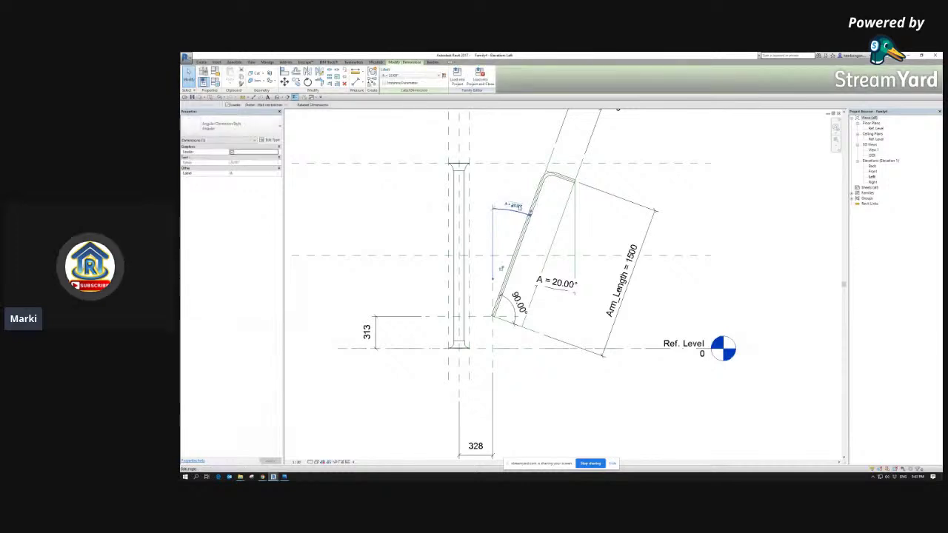
{"action": "key", "text": "Return"}
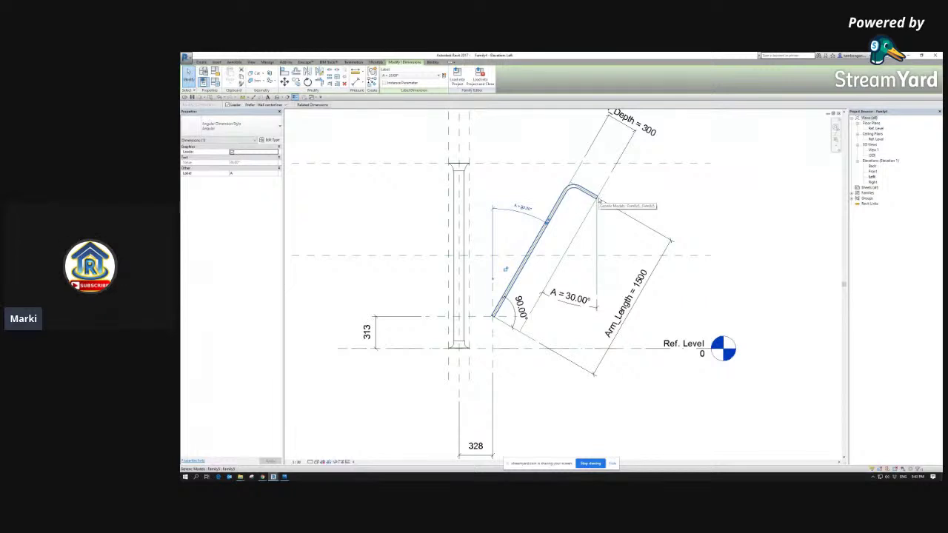
{"action": "left_click", "coordinate": [523, 208]}
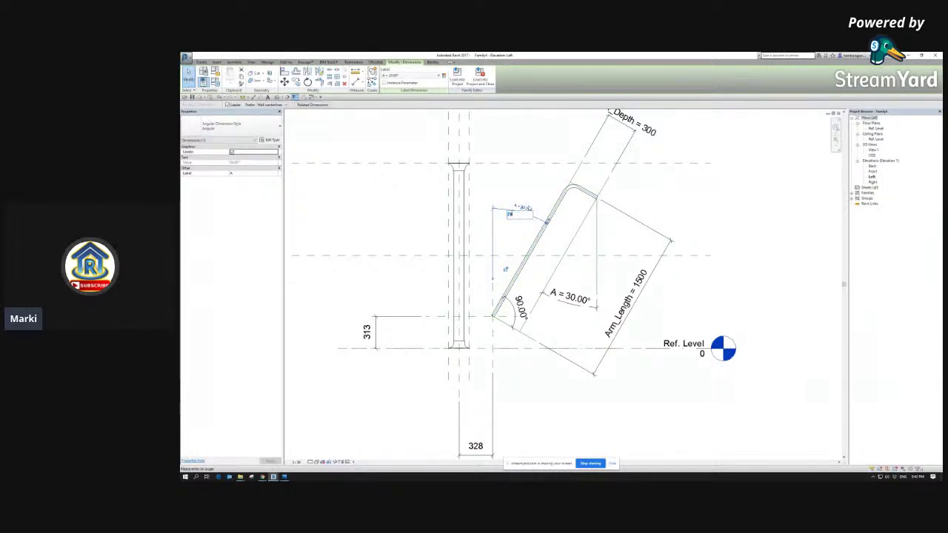
{"action": "type", "text": "20"}
{"action": "key", "text": "Return"}
{"action": "key", "text": "Escape"}
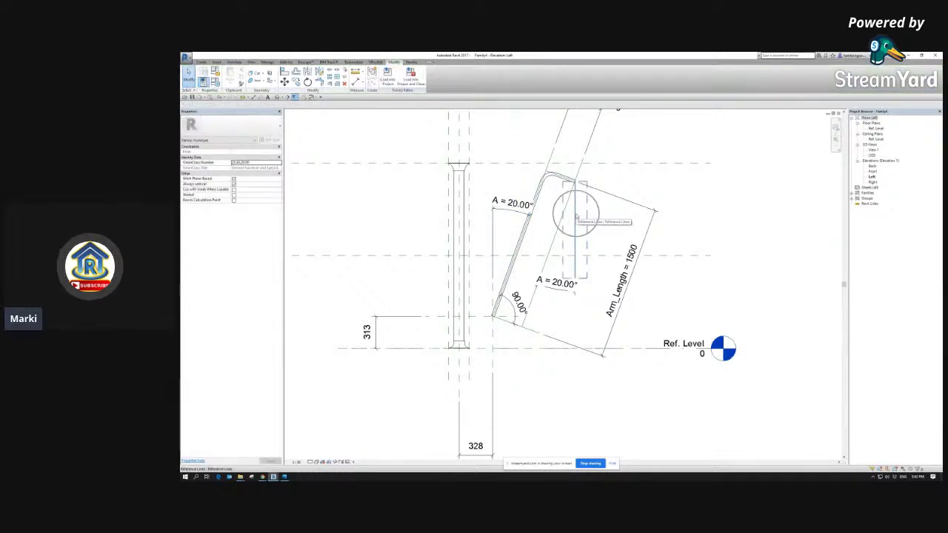
{"action": "middle_click_drag", "start_coordinate": [581, 214], "coordinate": [583, 230]}
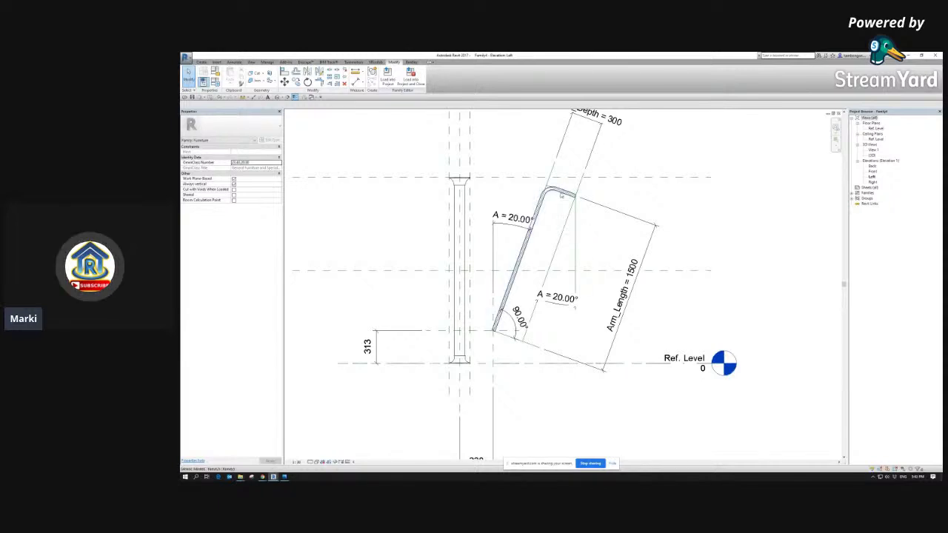
{"action": "left_click", "coordinate": [561, 197]}
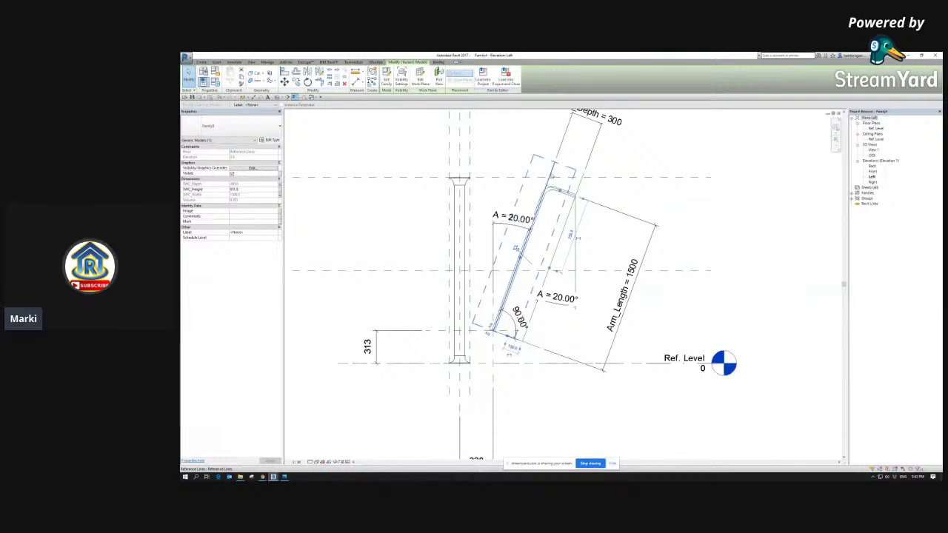
{"action": "left_click", "coordinate": [482, 175]}
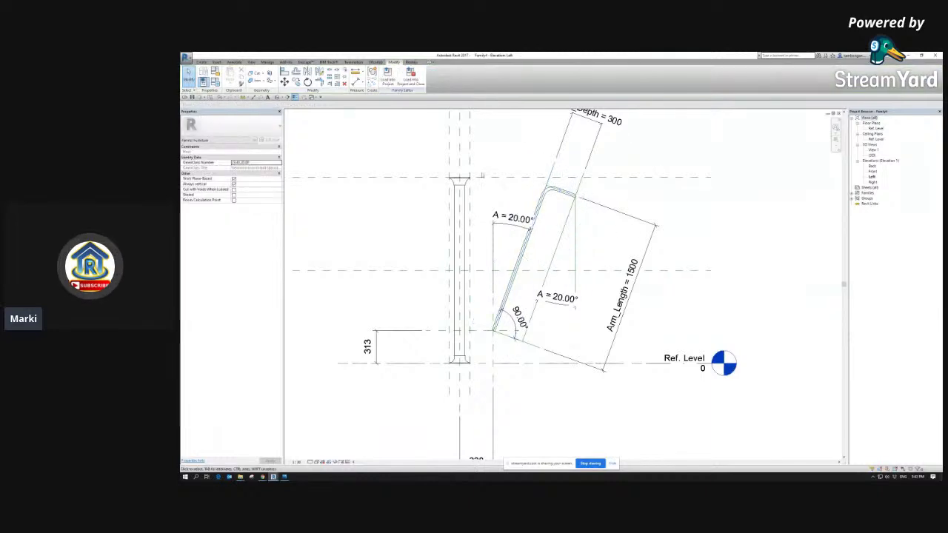
Step: Set the work plane to the plane of the vertical reference line hanging from the arm's tip
{"action": "left_click", "coordinate": [200, 62]}
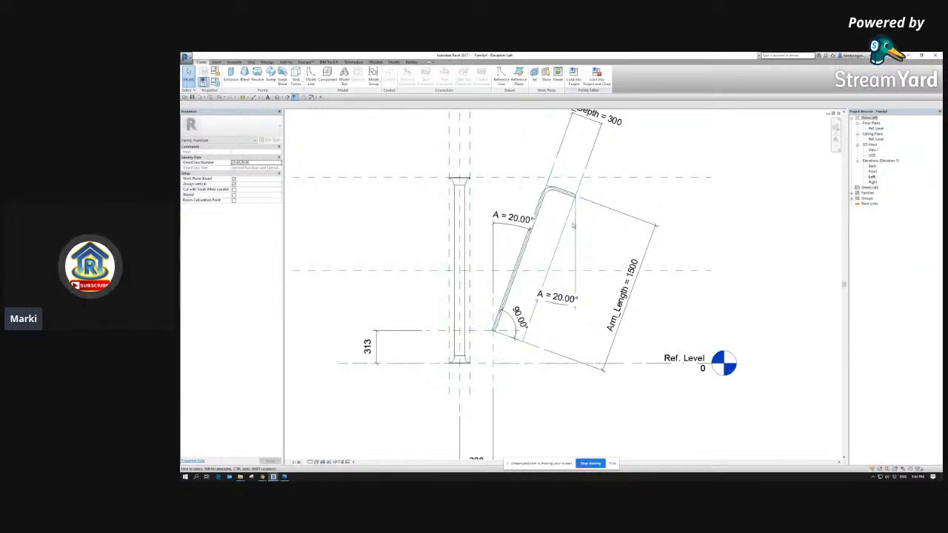
{"action": "key", "text": "ctrl"}
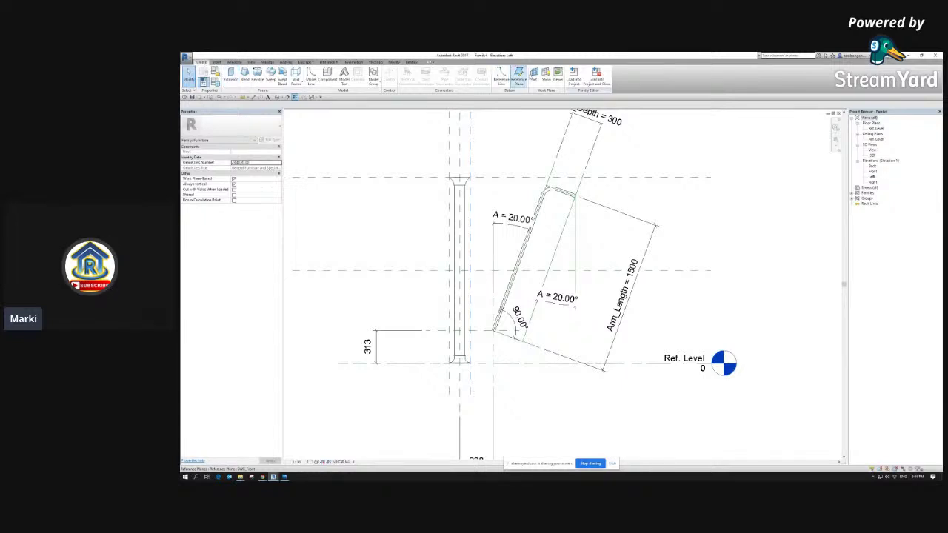
{"action": "left_click", "coordinate": [533, 74]}
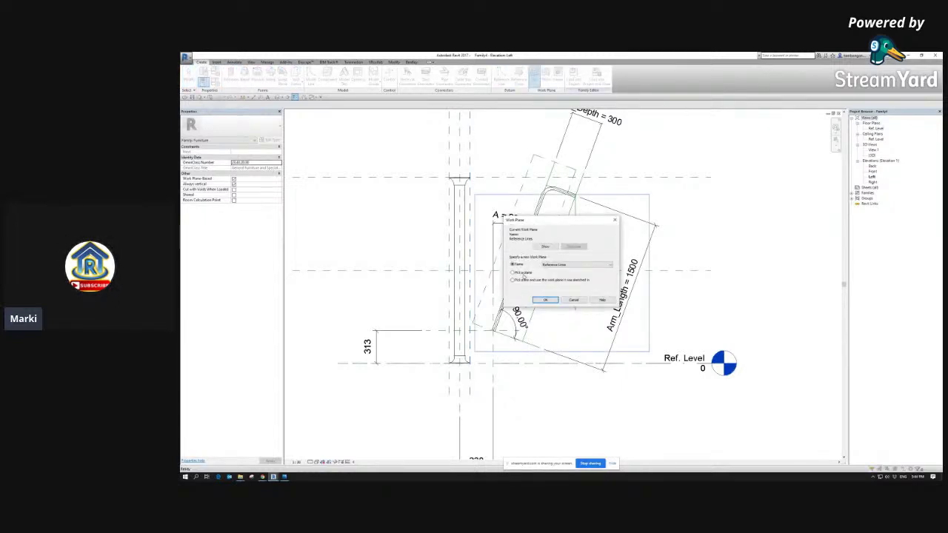
{"action": "left_click", "coordinate": [546, 300]}
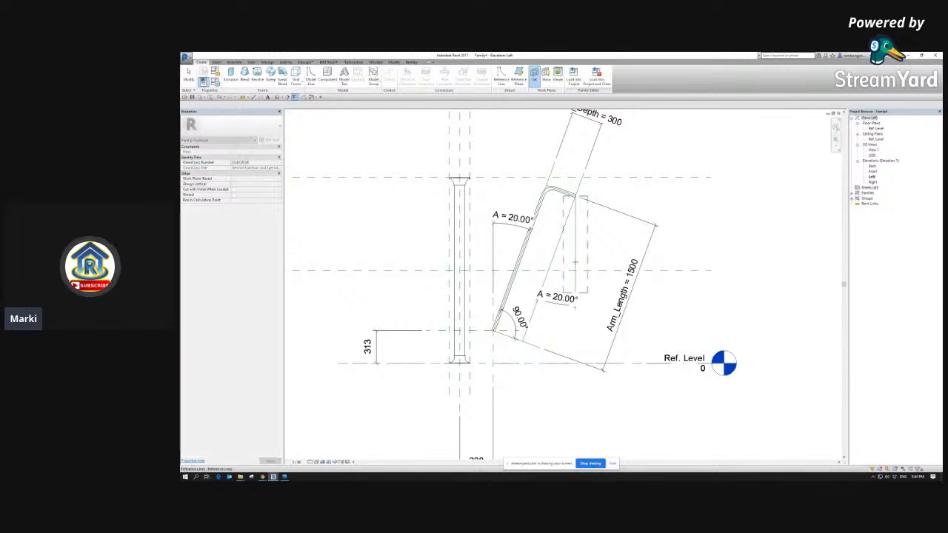
{"action": "left_click", "coordinate": [574, 263]}
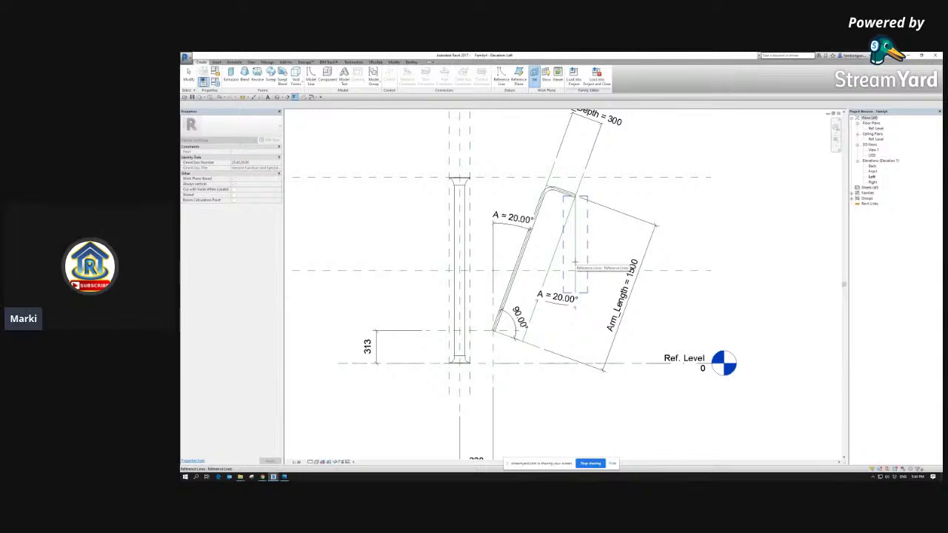
{"action": "key", "text": "Escape"}
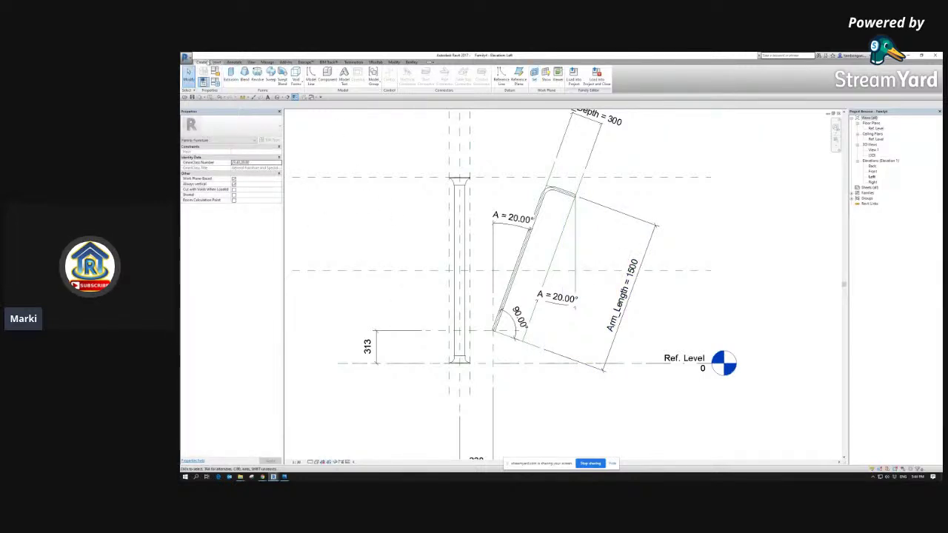
Step: Place the lampshade family component on the current work plane, centred on the vertical reference line below the arm's tip
{"action": "left_click", "coordinate": [326, 72]}
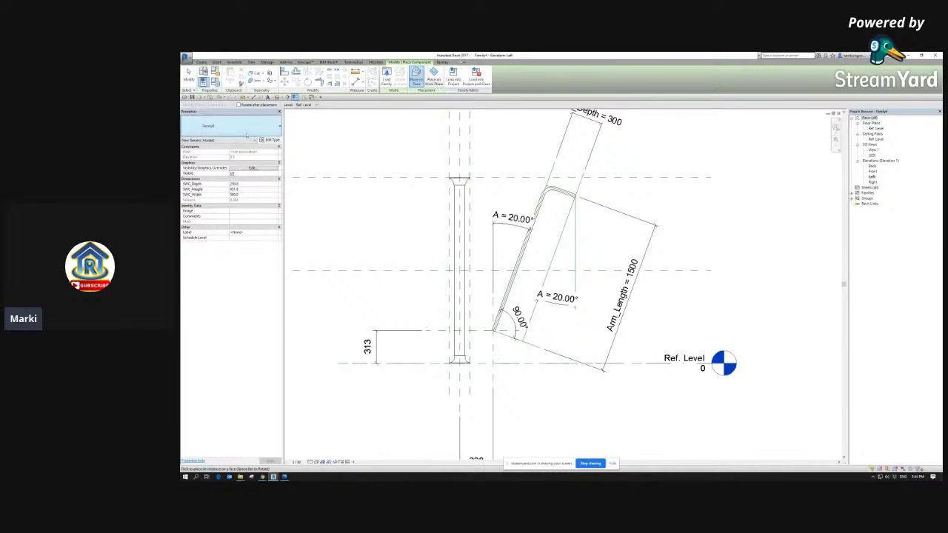
{"action": "left_click", "coordinate": [434, 74]}
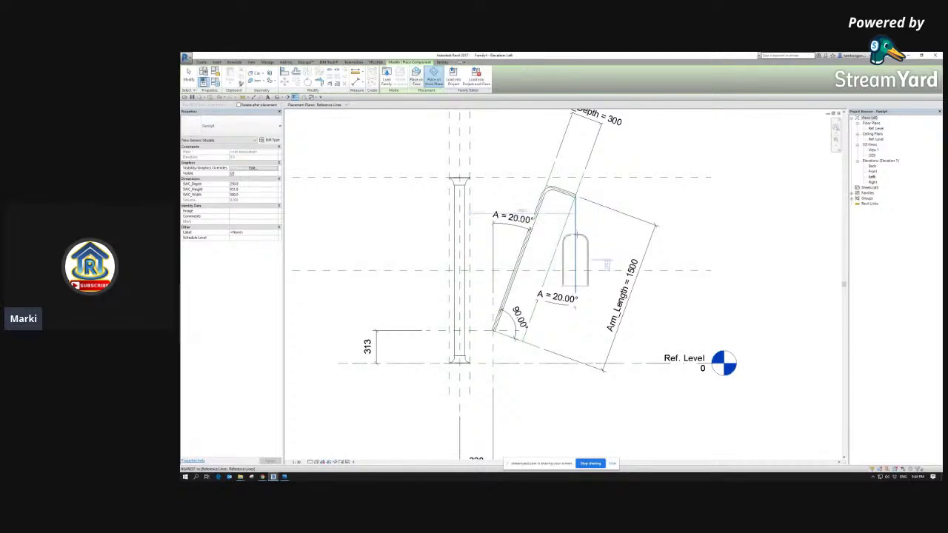
{"action": "left_click", "coordinate": [582, 235]}
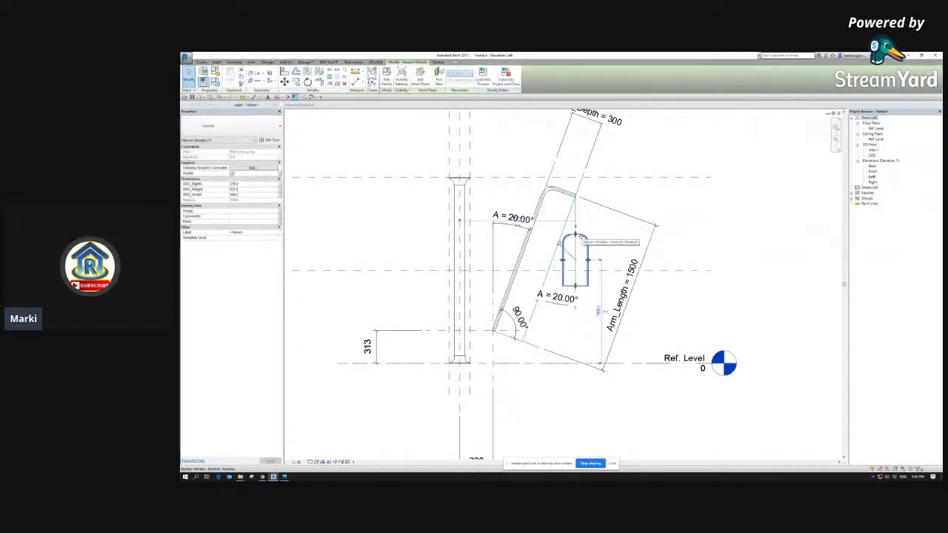
{"action": "key", "text": "Escape"}
Step: Move the lampshade vertically so its top centre meets the upper endpoint of the vertical reference line at the arm's tip
{"action": "scroll", "coordinate": [576, 203], "scroll_direction": "up", "scroll_amount": 5}
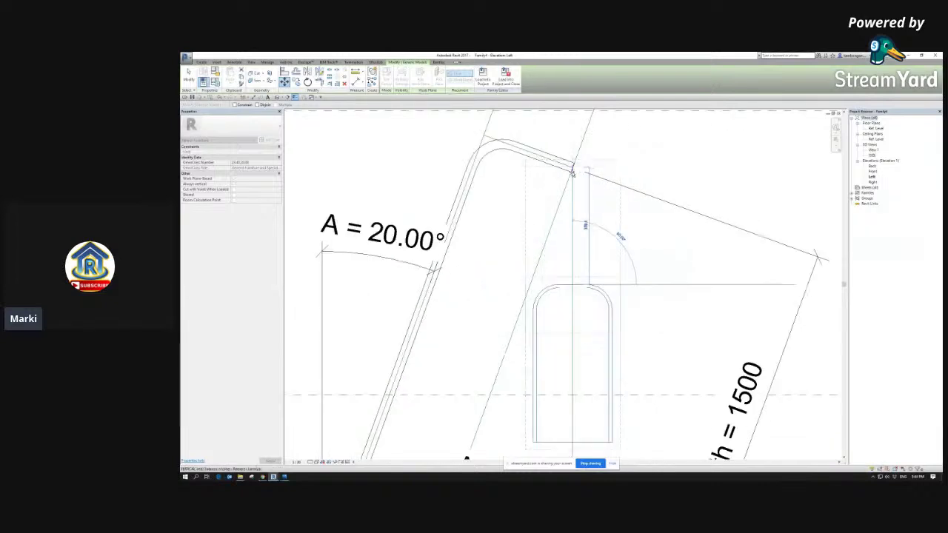
{"action": "scroll", "coordinate": [571, 170], "scroll_direction": "down", "scroll_amount": 5}
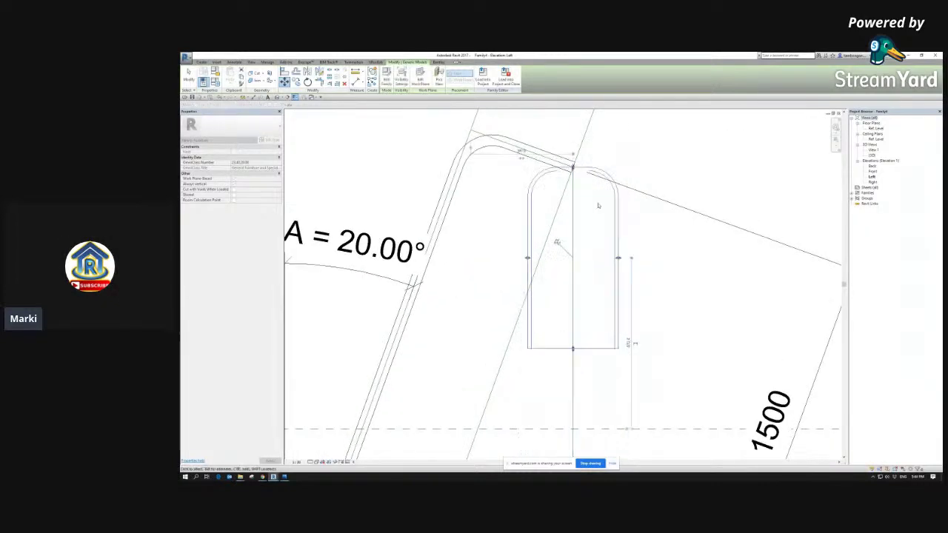
{"action": "key", "text": "Escape"}
{"action": "left_click", "coordinate": [599, 187]}
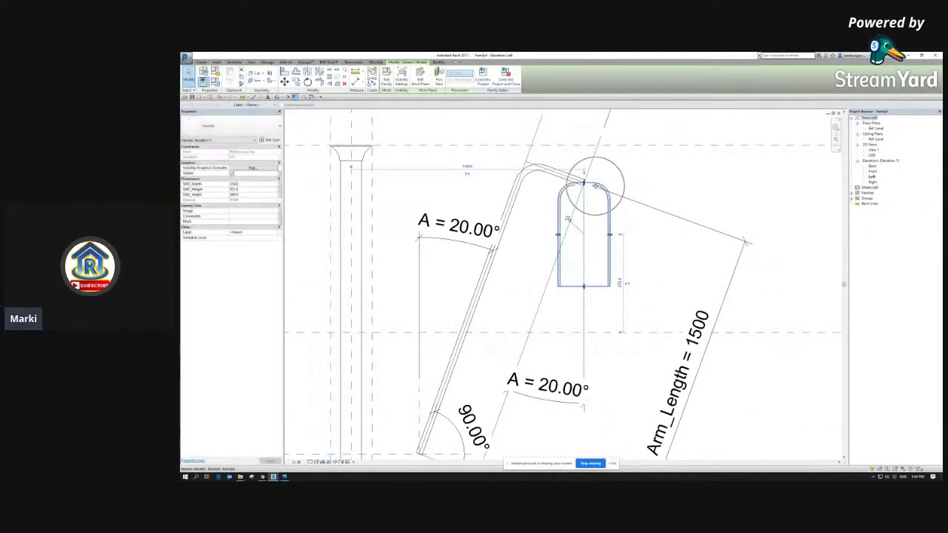
{"action": "key", "text": "Escape"}
{"action": "scroll", "coordinate": [495, 276], "scroll_direction": "down", "scroll_amount": 3}
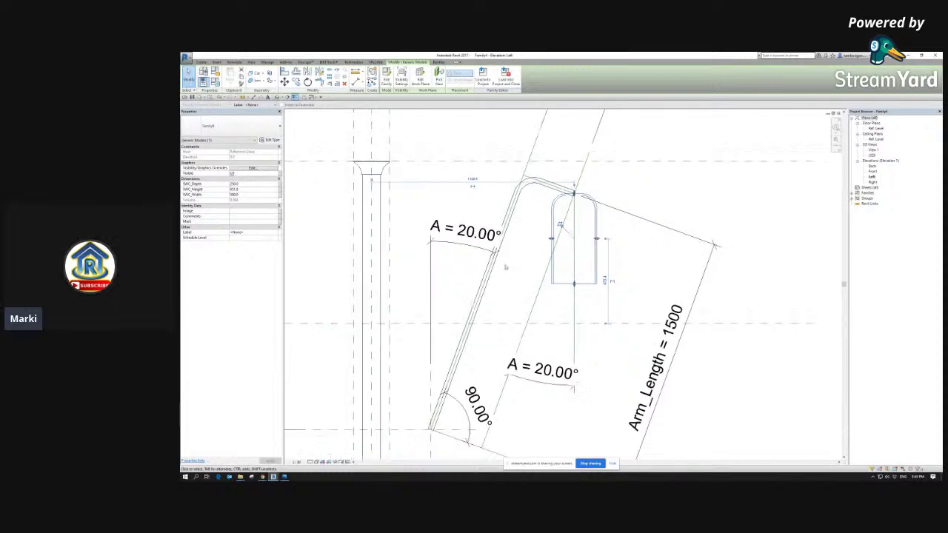
{"action": "left_click", "coordinate": [541, 230]}
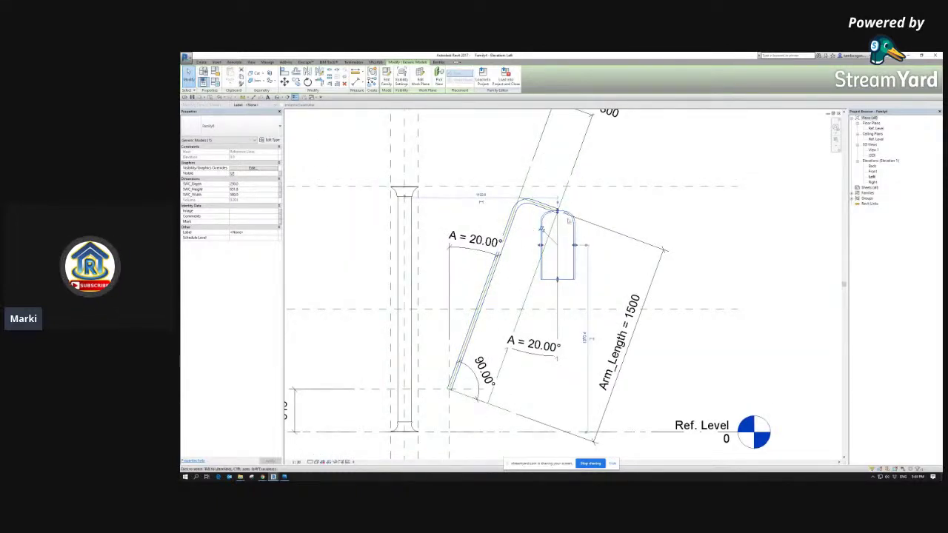
{"action": "scroll", "coordinate": [539, 226], "scroll_direction": "up", "scroll_amount": 2}
{"action": "scroll", "coordinate": [536, 222], "scroll_direction": "up", "scroll_amount": 2}
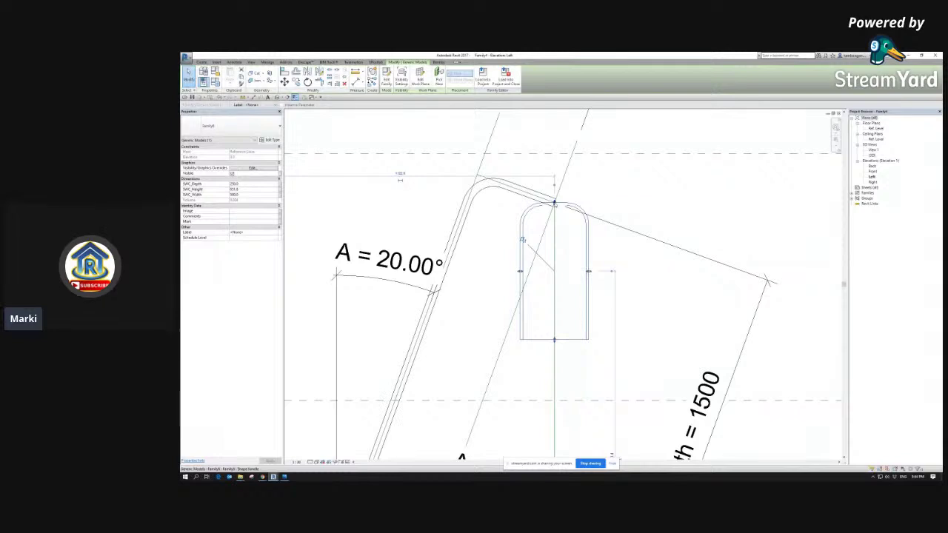
{"action": "scroll", "coordinate": [488, 281], "scroll_direction": "down", "scroll_amount": 3}
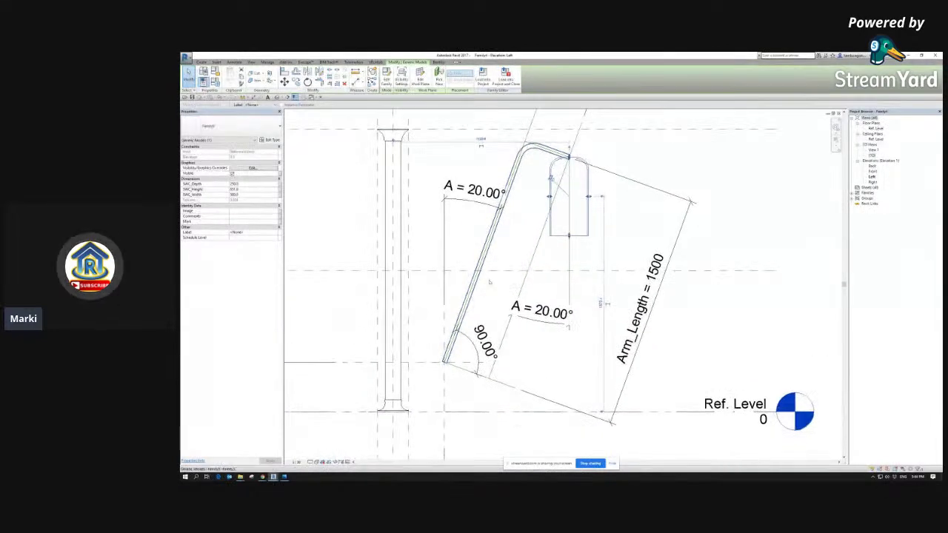
Step: Examine the arm, its sloped reference line with the endpoint at the pivot, and the lampshade hung at the tip
{"action": "left_click", "coordinate": [479, 283]}
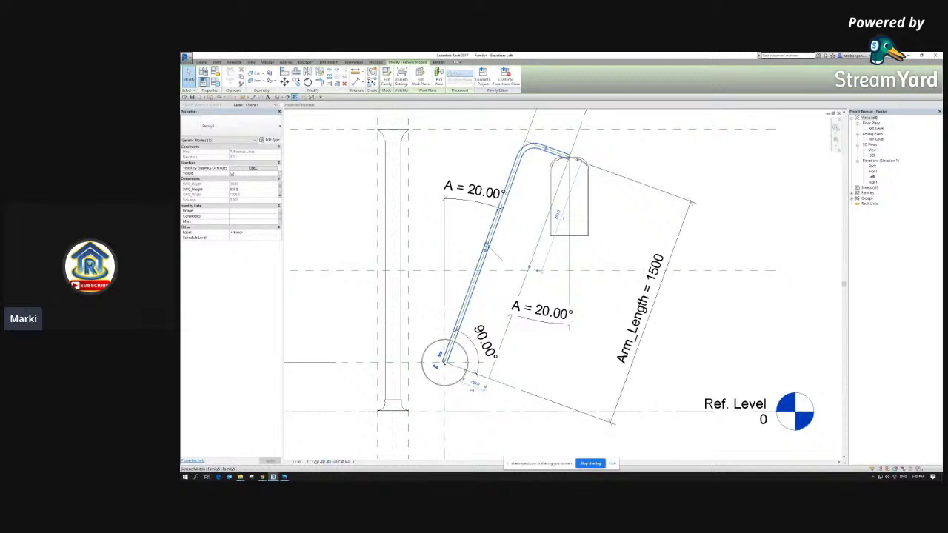
{"action": "left_click", "coordinate": [535, 117]}
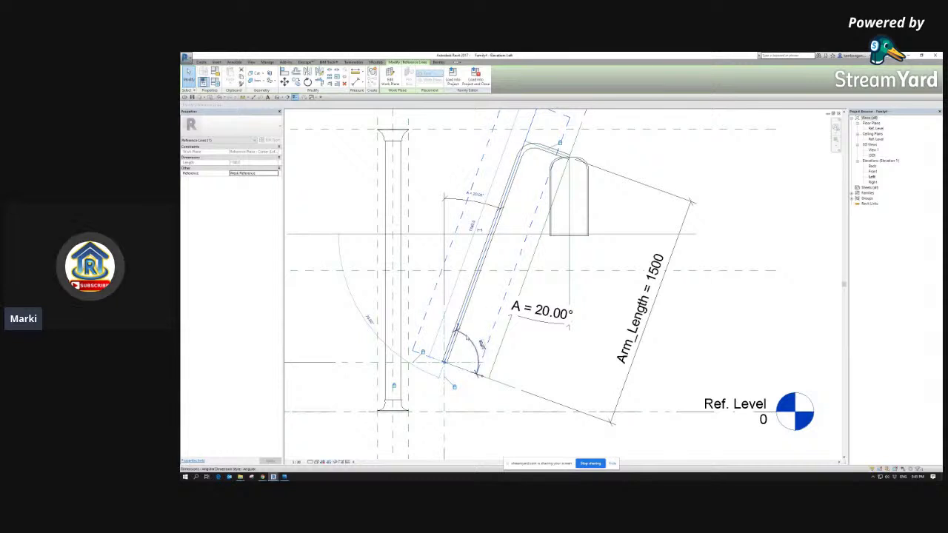
{"action": "middle_click_drag", "start_coordinate": [471, 336], "coordinate": [469, 340]}
{"action": "key", "text": "Tab"}
{"action": "left_click", "coordinate": [442, 366]}
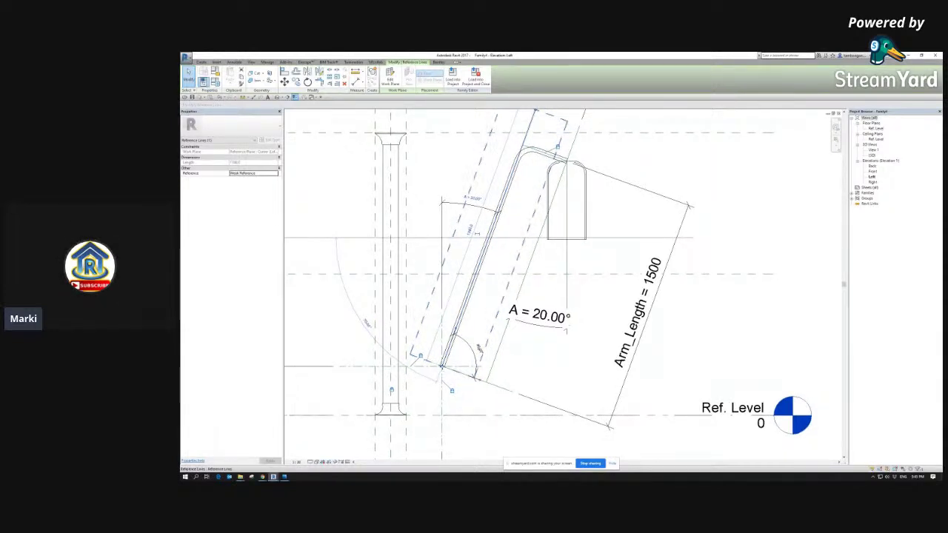
{"action": "scroll", "coordinate": [442, 365], "scroll_direction": "down", "scroll_amount": 1}
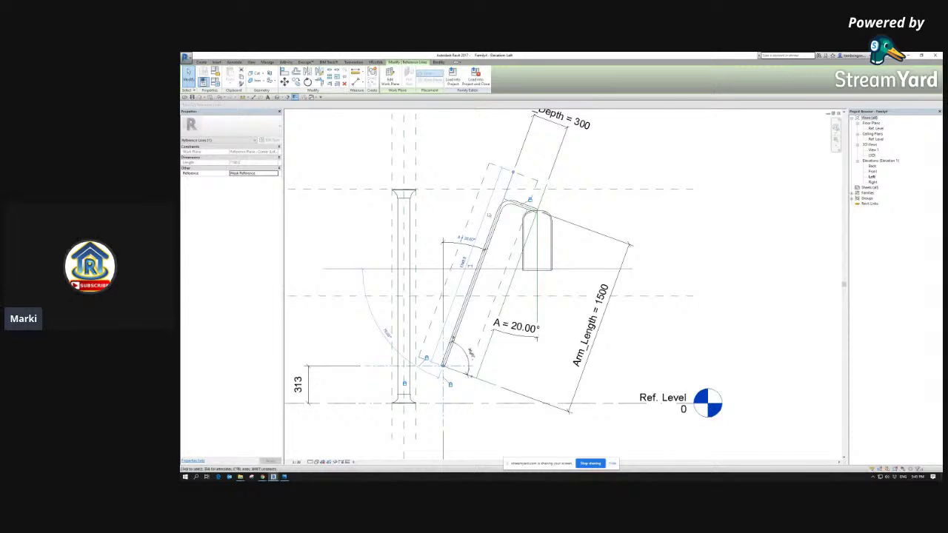
{"action": "key", "text": "Escape"}
{"action": "scroll", "coordinate": [523, 222], "scroll_direction": "down", "scroll_amount": 2}
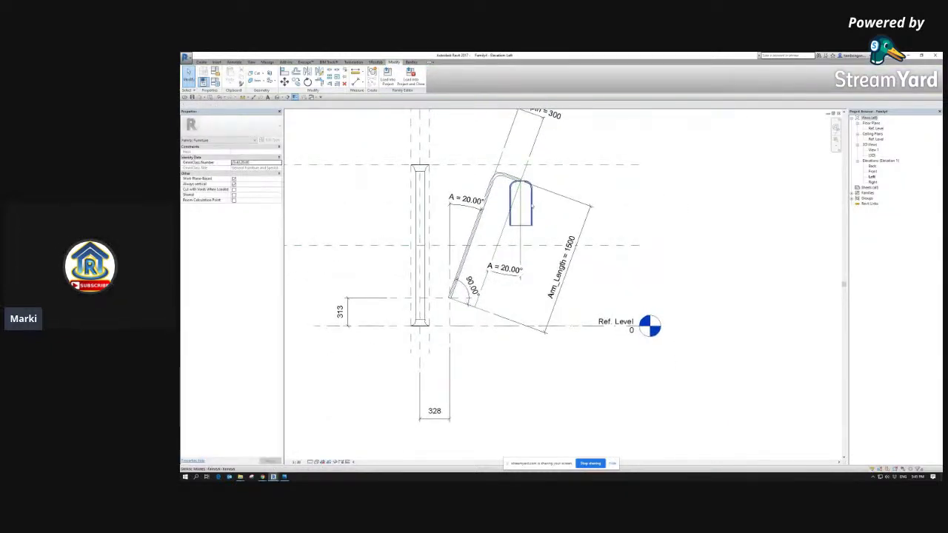
{"action": "left_click", "coordinate": [531, 207]}
{"action": "scroll", "coordinate": [519, 200], "scroll_direction": "up", "scroll_amount": 2}
{"action": "key", "text": "Escape"}
{"action": "scroll", "coordinate": [562, 211], "scroll_direction": "down", "scroll_amount": 2}
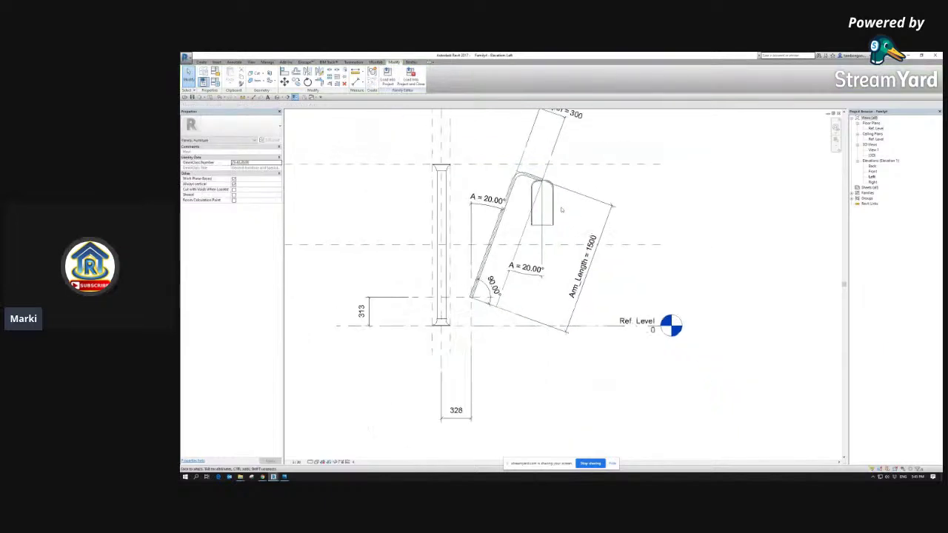
{"action": "scroll", "coordinate": [542, 161], "scroll_direction": "up", "scroll_amount": 2}
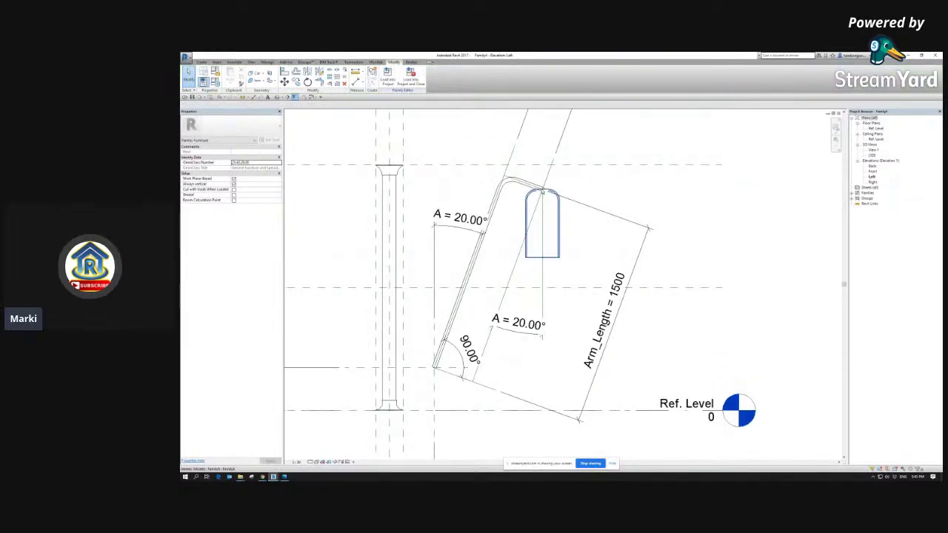
{"action": "scroll", "coordinate": [542, 194], "scroll_direction": "down", "scroll_amount": 2}
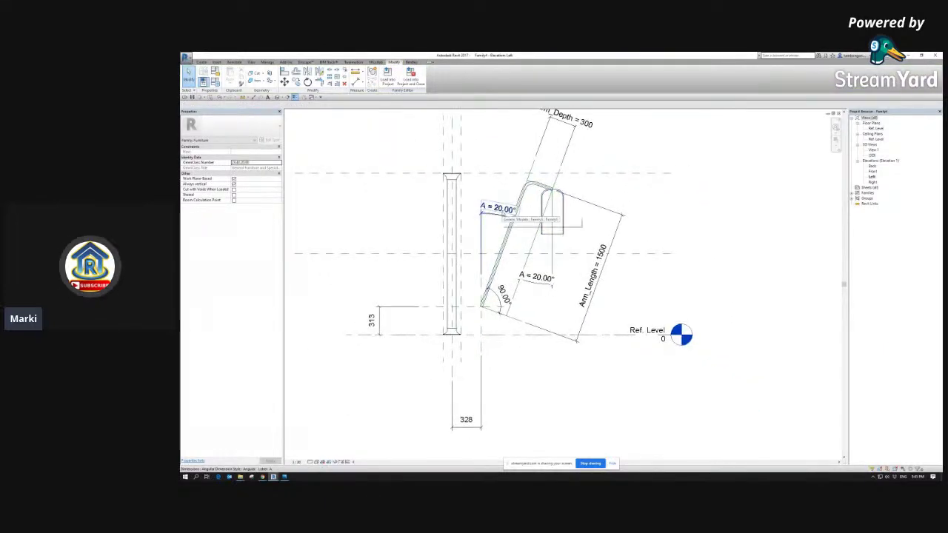
Step: Flex angle A with values of 50° and 20° and a final value of 30°
{"action": "left_click", "coordinate": [500, 210]}
{"action": "left_click", "coordinate": [499, 210]}
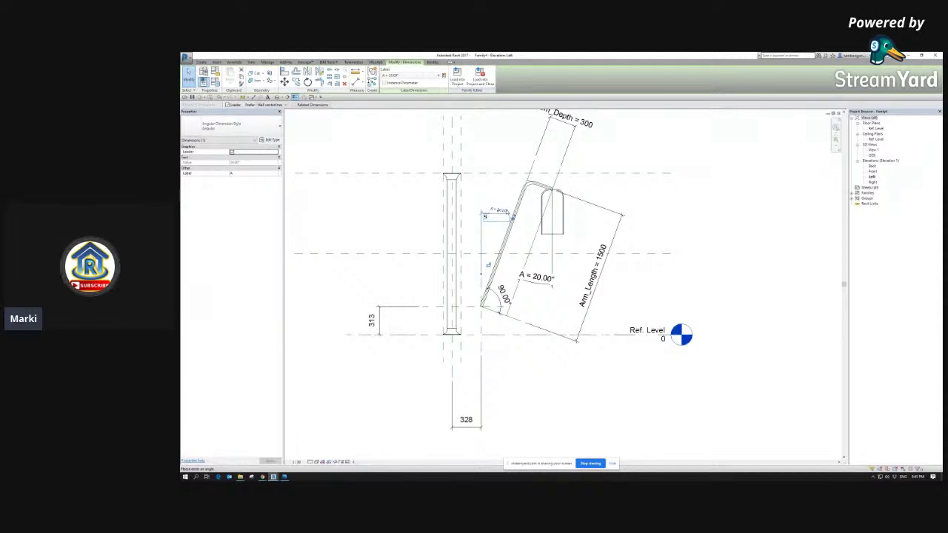
{"action": "type", "text": "50"}
{"action": "key", "text": "Return"}
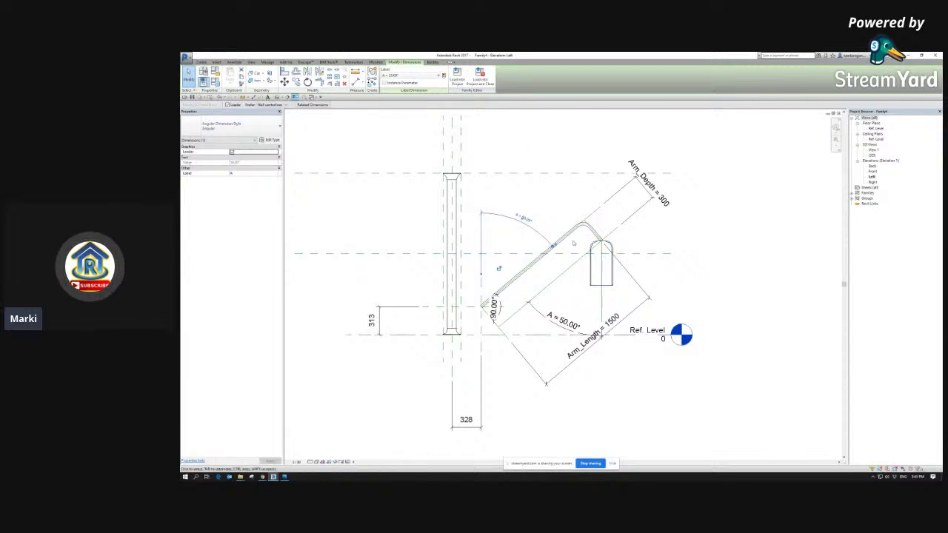
{"action": "left_click", "coordinate": [522, 219]}
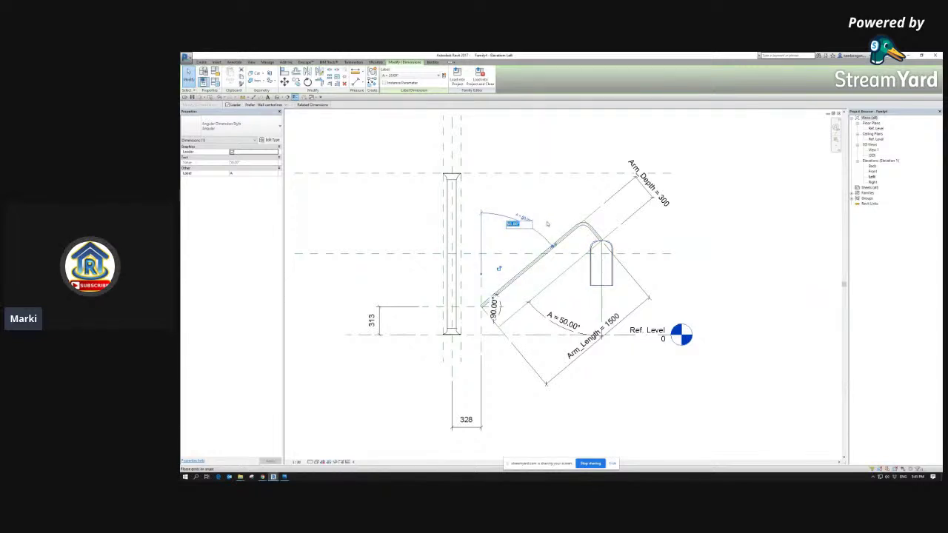
{"action": "key", "text": "Return"}
{"action": "left_click", "coordinate": [504, 212]}
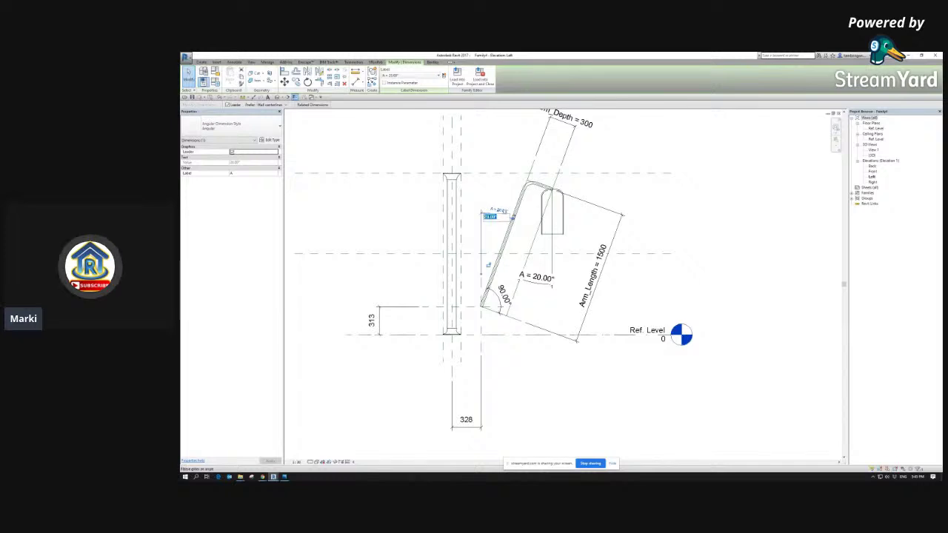
{"action": "type", "text": "30"}
{"action": "key", "text": "Return"}
{"action": "left_click", "coordinate": [629, 174]}
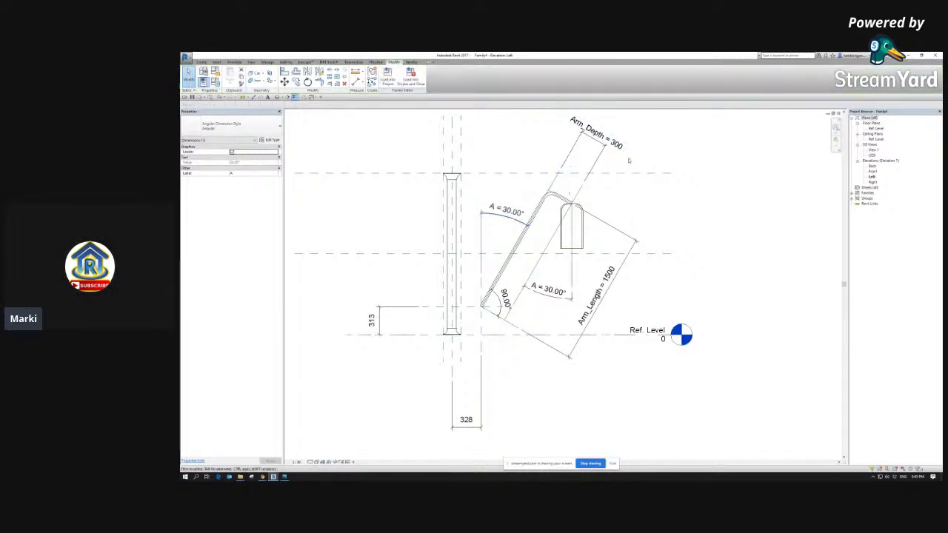
Step: Set the Arm_Depth dimension to 450
{"action": "left_click", "coordinate": [600, 156]}
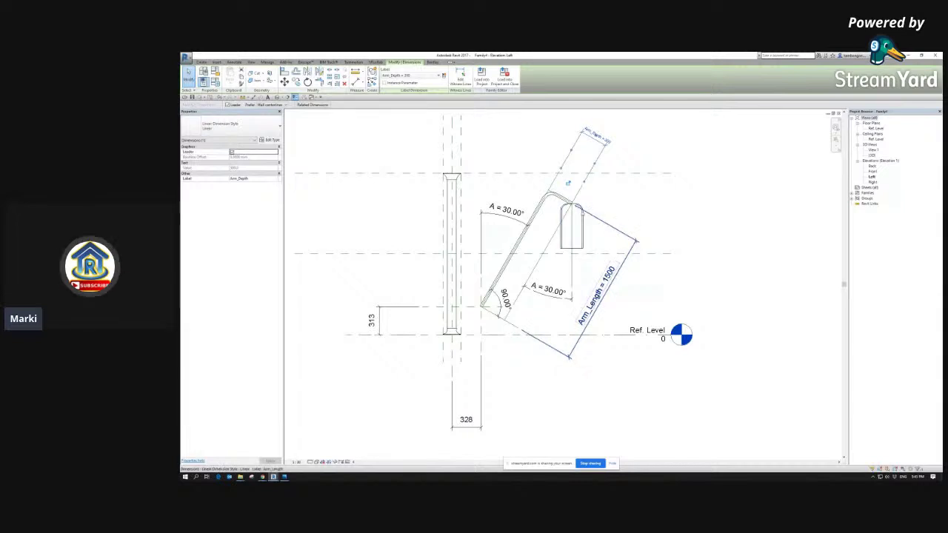
{"action": "left_click", "coordinate": [609, 143]}
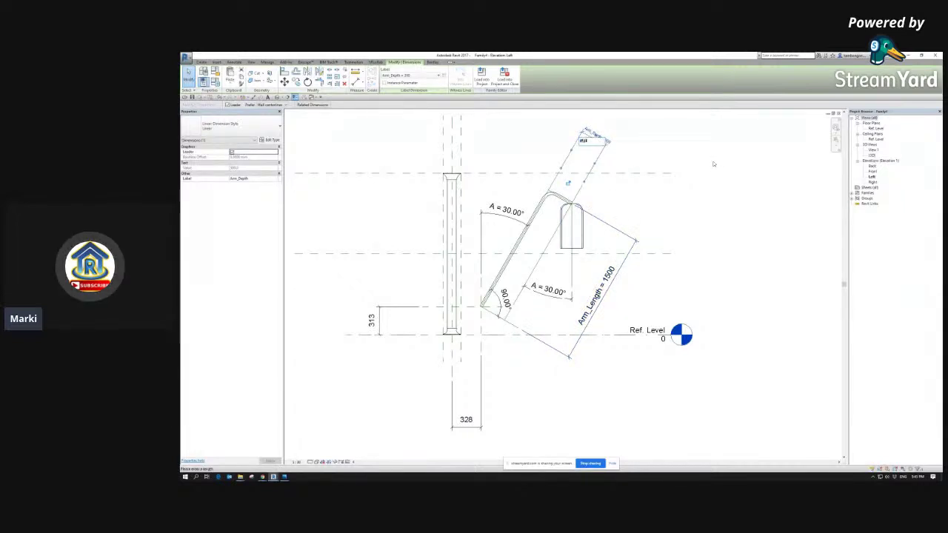
{"action": "key", "text": "Return"}
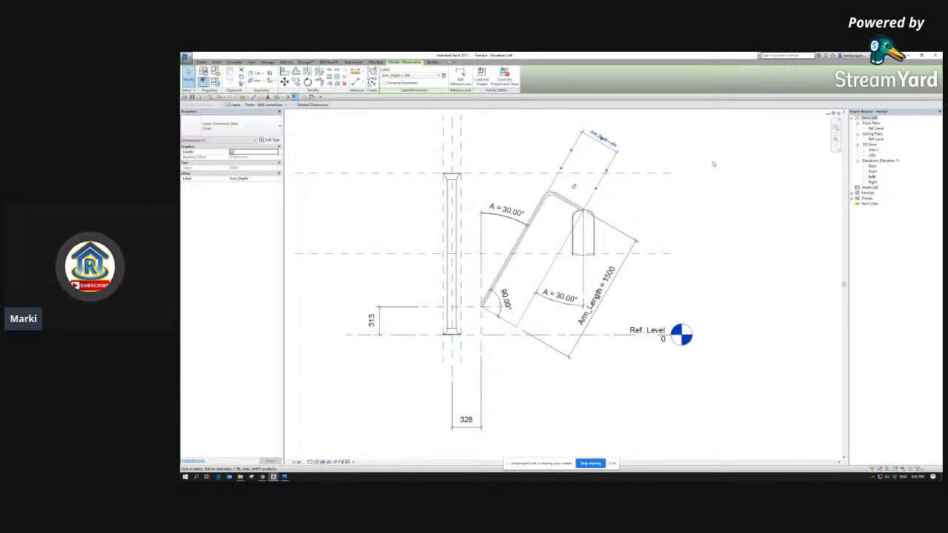
{"action": "left_click", "coordinate": [692, 182]}
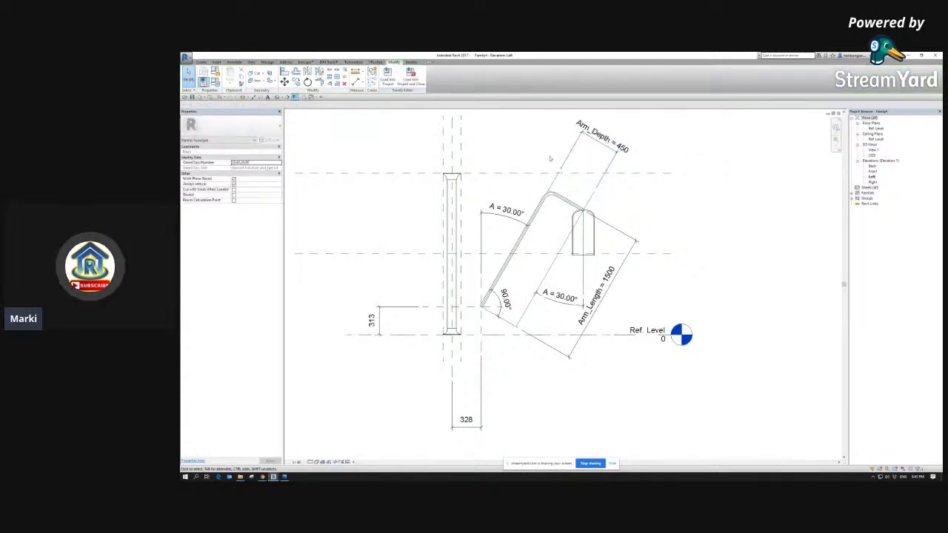
Step: Label the horizontal dimension between the post's centre and the arm's pivot with a new type parameter named Horizontal_Offset
{"action": "scroll", "coordinate": [520, 181], "scroll_direction": "down", "scroll_amount": 1}
{"action": "left_click", "coordinate": [473, 393]}
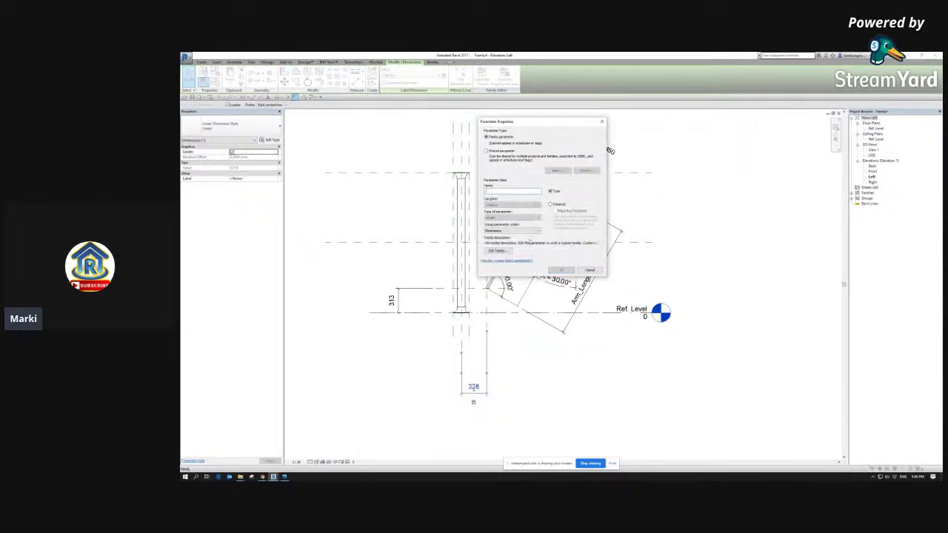
{"action": "left_click", "coordinate": [498, 191]}
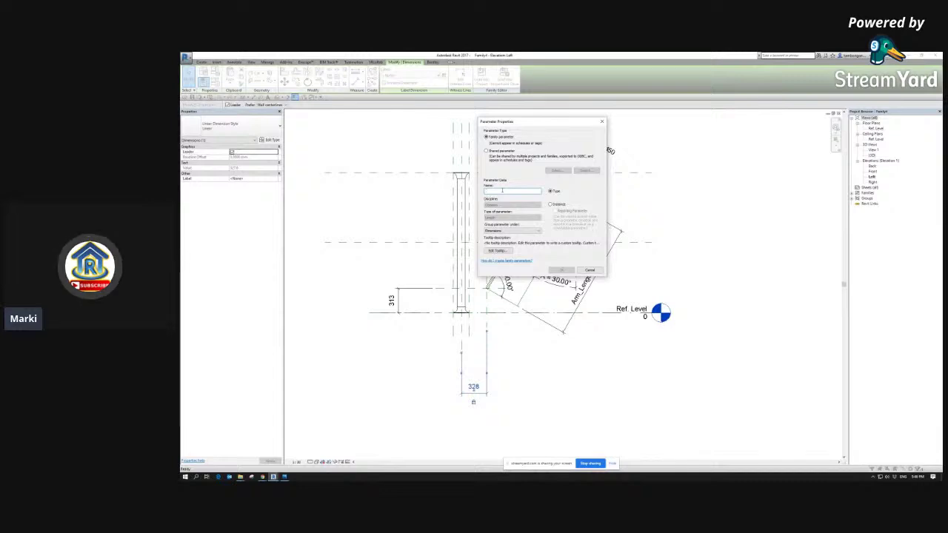
{"action": "left_click_drag", "start_coordinate": [531, 121], "coordinate": [563, 120]}
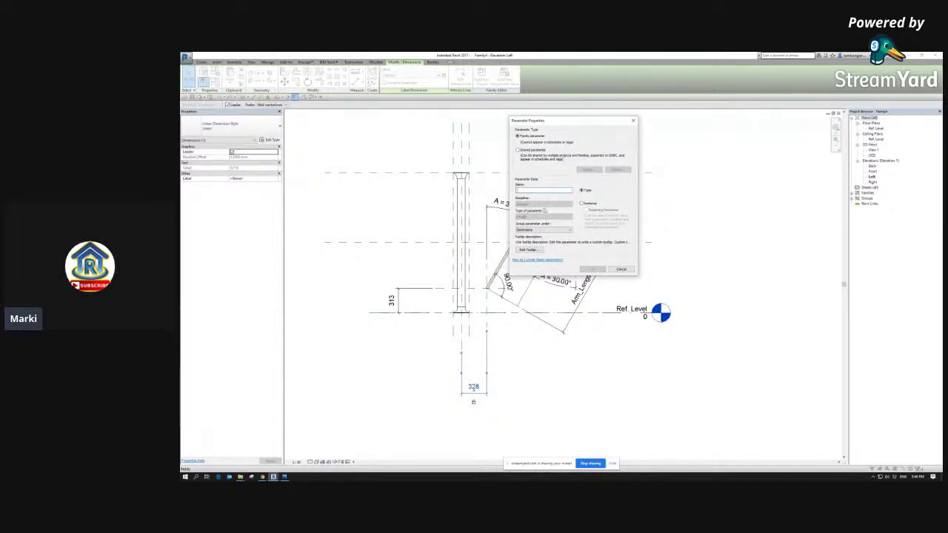
{"action": "type", "text": "Horizontal"}
{"action": "left_click", "coordinate": [592, 269]}
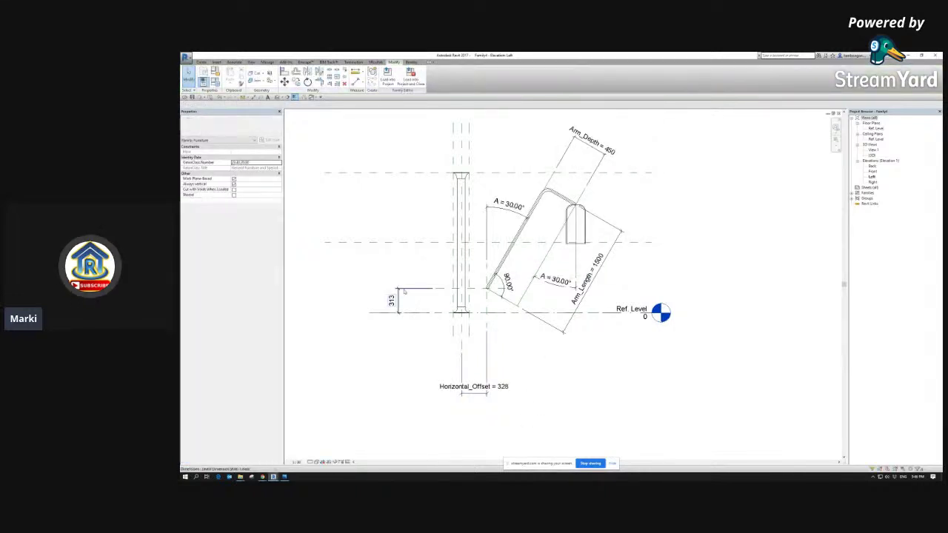
Step: Label the vertical dimension between Ref. Level and the arm's pivot with a new type parameter named Vertical Offset
{"action": "left_click", "coordinate": [398, 295]}
{"action": "left_click", "coordinate": [444, 75]}
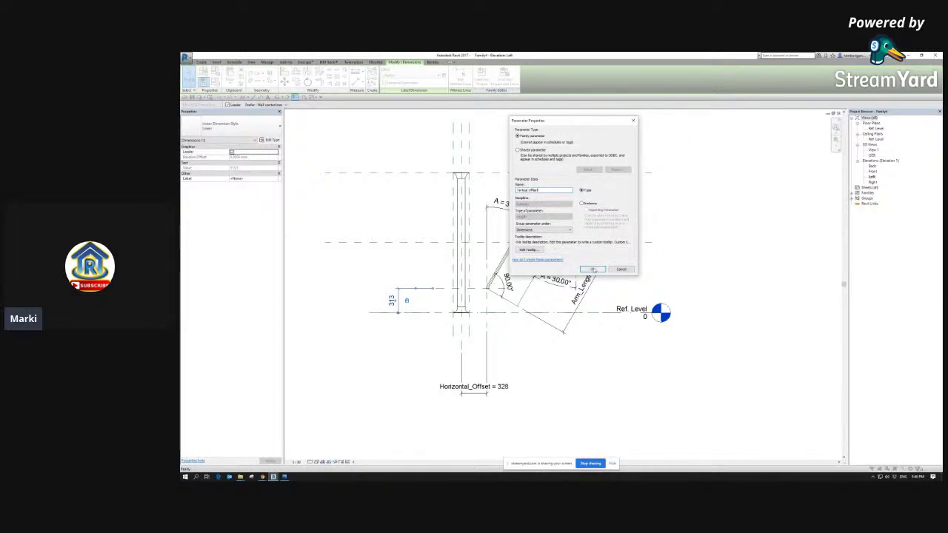
{"action": "left_click", "coordinate": [592, 268]}
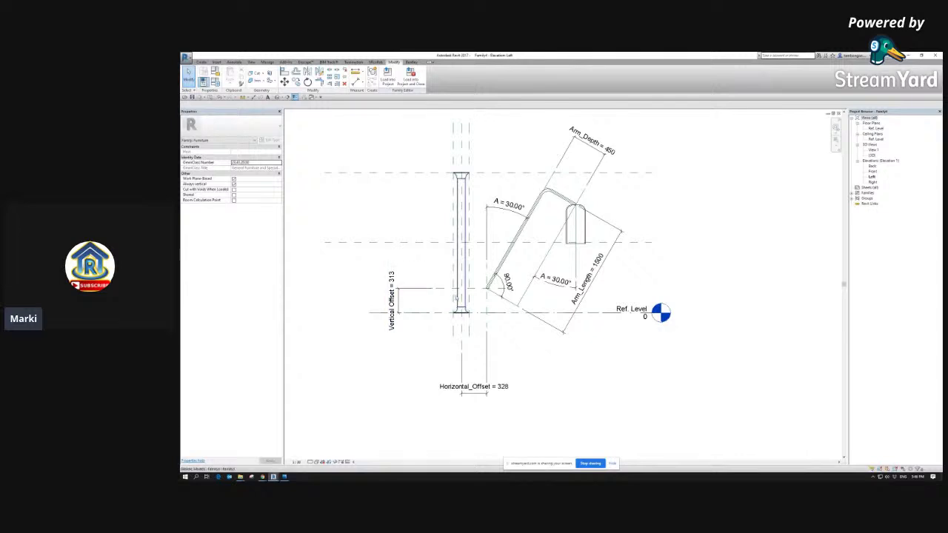
Step: Set the Vertical Offset dimension to 350 and the Horizontal_Offset dimension to 200
{"action": "left_click", "coordinate": [392, 300]}
{"action": "left_click", "coordinate": [392, 300]}
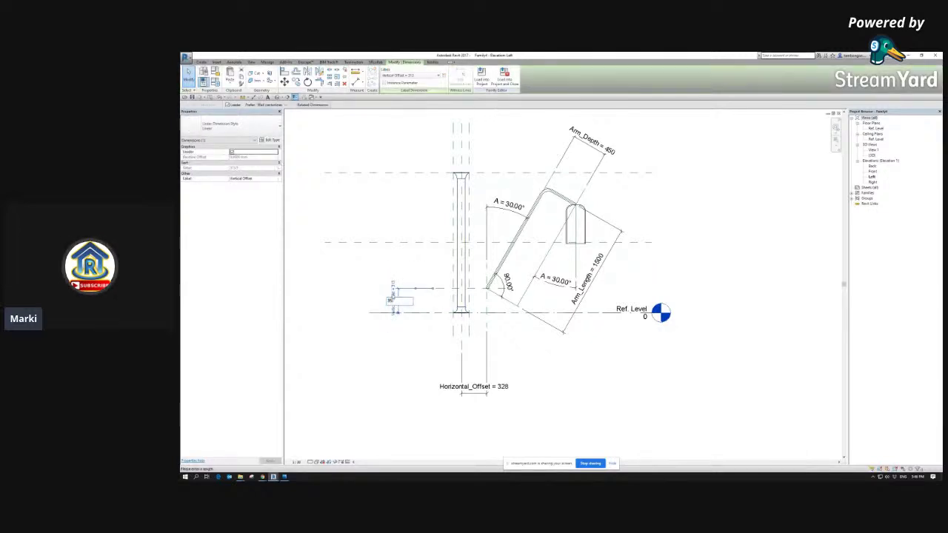
{"action": "type", "text": "350"}
{"action": "key", "text": "Return"}
{"action": "left_click", "coordinate": [498, 388]}
{"action": "left_click", "coordinate": [473, 388]}
{"action": "type", "text": "200"}
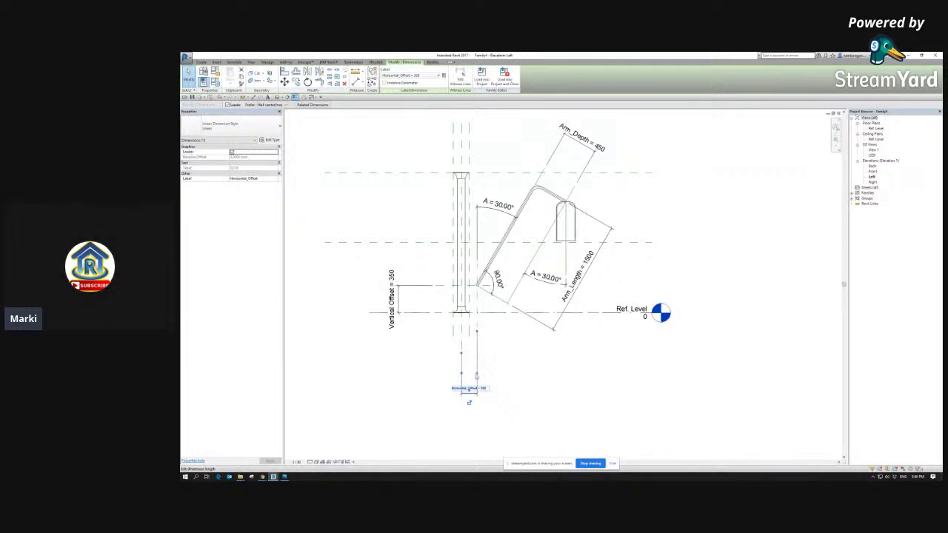
{"action": "key", "text": "Return"}
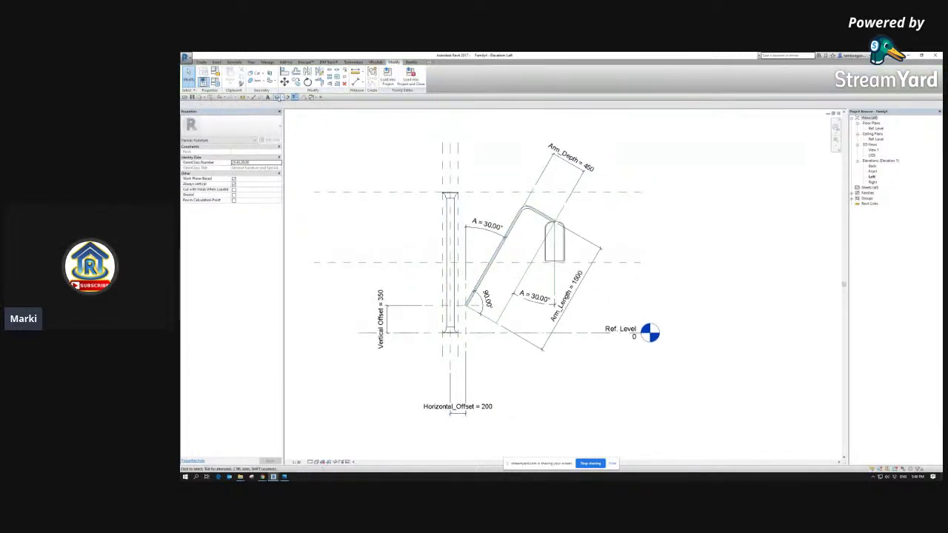
Step: Hide the dimensions and reference lines in the 3D view and orbit the lamp to a side view
{"action": "left_click", "coordinate": [276, 97]}
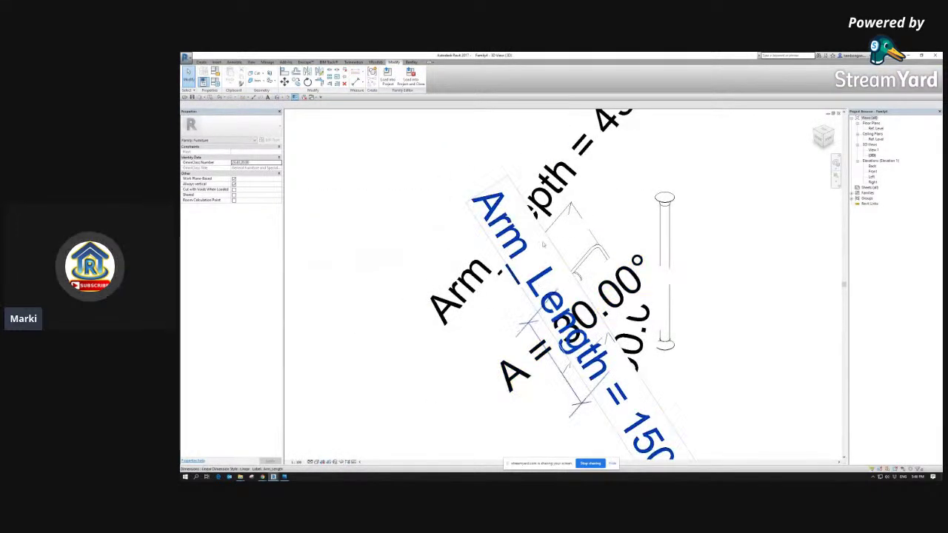
{"action": "key", "text": "v"}
{"action": "key", "text": "v"}
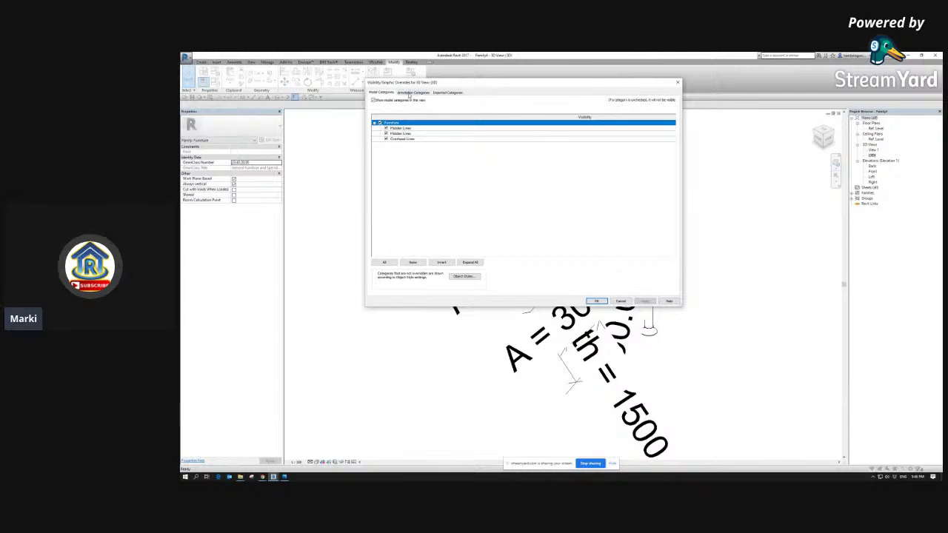
{"action": "left_click", "coordinate": [409, 92]}
{"action": "left_click", "coordinate": [380, 123]}
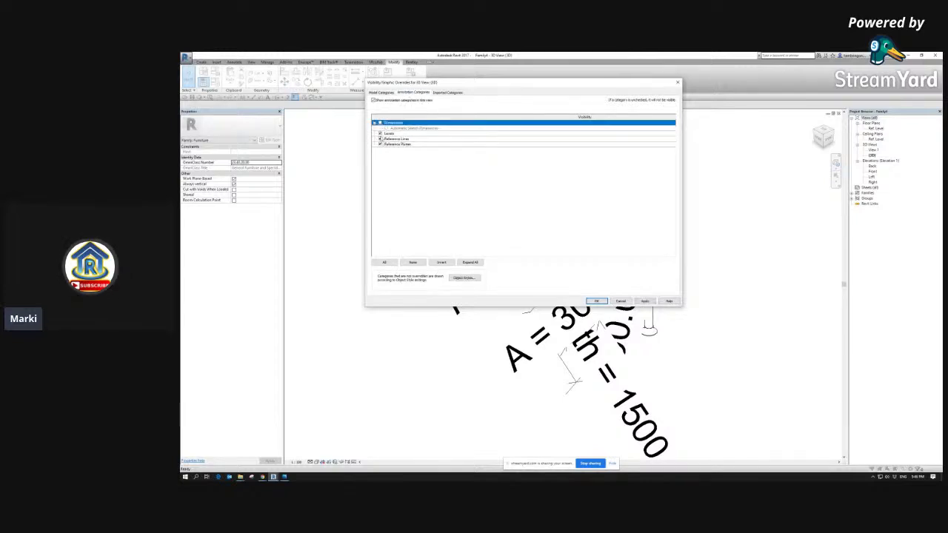
{"action": "left_click", "coordinate": [380, 138]}
{"action": "left_click", "coordinate": [596, 301]}
{"action": "mouse_move", "coordinate": [607, 303]}
{"action": "middle_mouse_down", "text": "shift"}
{"action": "mouse_move", "coordinate": [645, 294]}
{"action": "mouse_move", "coordinate": [560, 321]}
{"action": "mouse_move", "coordinate": [718, 233]}
{"action": "mouse_move", "coordinate": [605, 345]}
{"action": "mouse_move", "coordinate": [755, 333]}
{"action": "mouse_move", "coordinate": [645, 167]}
{"action": "mouse_move", "coordinate": [523, 427]}
{"action": "mouse_move", "coordinate": [575, 289]}
{"action": "mouse_move", "coordinate": [584, 323]}
{"action": "mouse_move", "coordinate": [583, 299]}
{"action": "mouse_move", "coordinate": [628, 323]}
{"action": "middle_mouse_up", "text": "shift"}
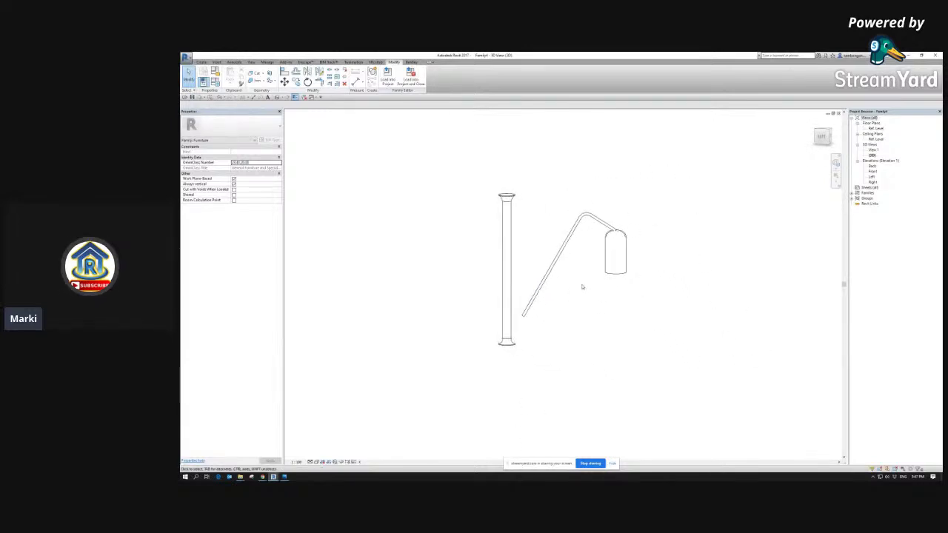
{"action": "middle_click_drag", "start_coordinate": [538, 324], "coordinate": [651, 250], "text": "shift"}
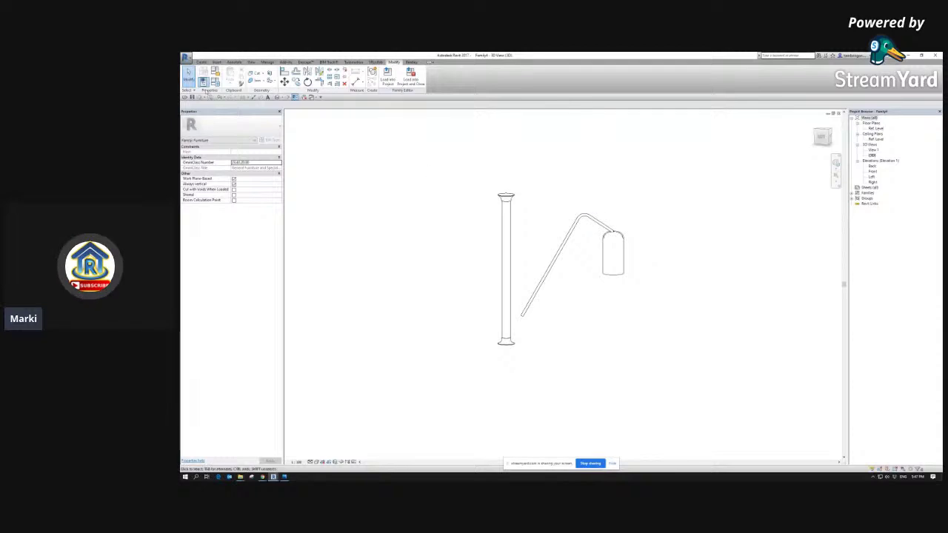
Step: Move Horizontal_Offset down the family parameter list to just above Vertical Offset, and reduce its value
{"action": "left_click", "coordinate": [211, 82]}
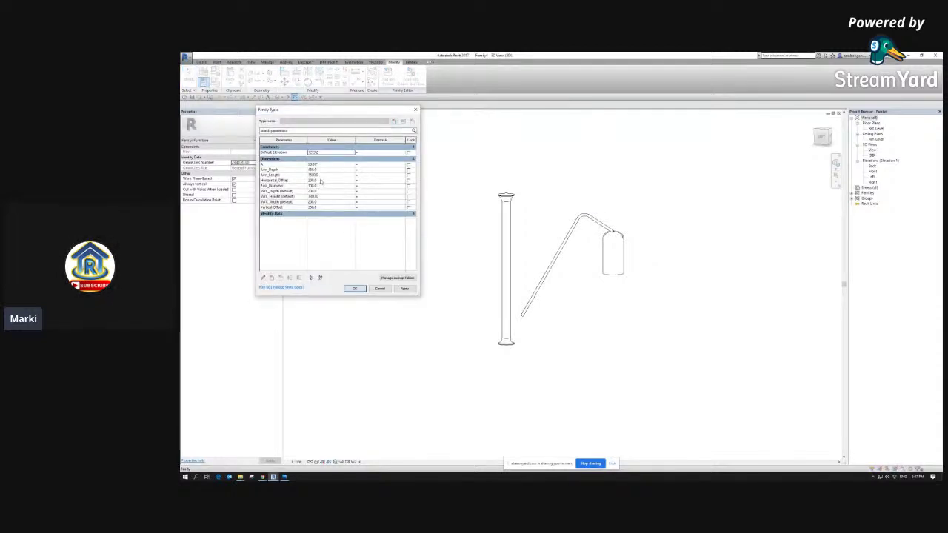
{"action": "left_click", "coordinate": [297, 278]}
{"action": "left_click", "coordinate": [298, 278]}
{"action": "left_click", "coordinate": [298, 277]}
{"action": "left_click", "coordinate": [297, 278]}
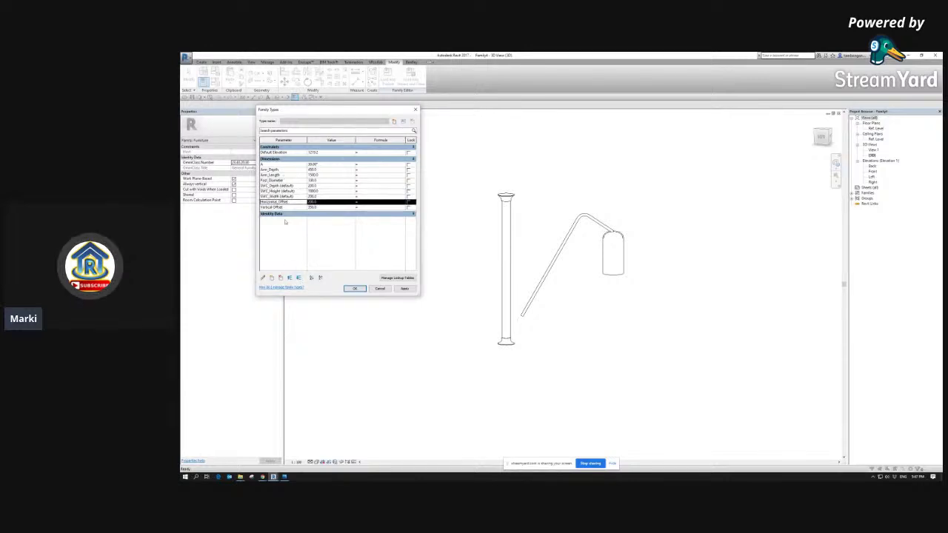
{"action": "left_click", "coordinate": [321, 204]}
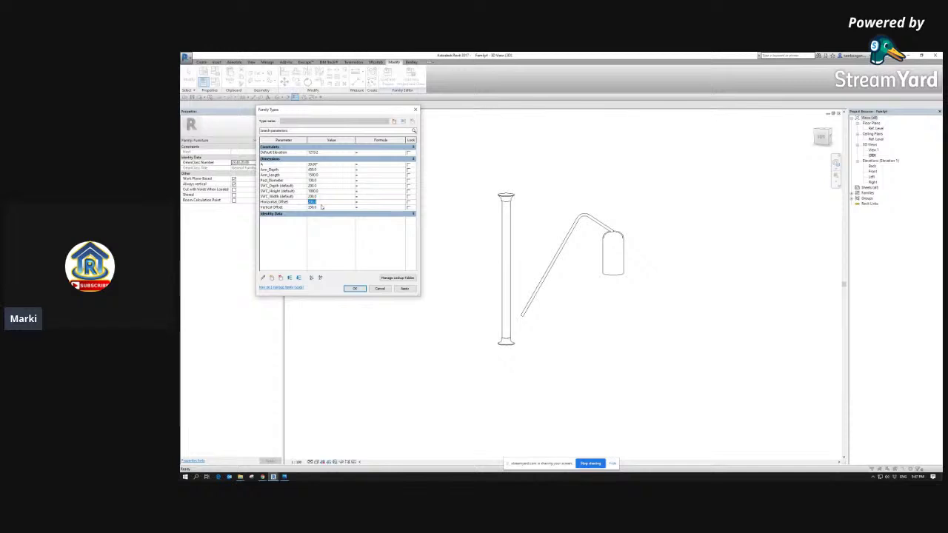
{"action": "left_click", "coordinate": [405, 290]}
{"action": "left_click", "coordinate": [363, 291]}
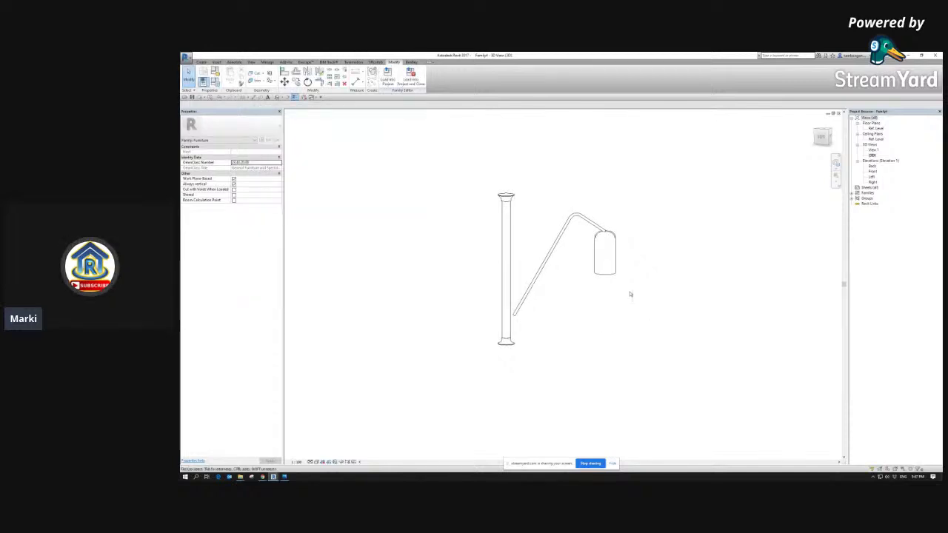
Step: Draw two short vertical reference planes on either side of the arm in the Ref. Level floor plan
{"action": "double_click", "coordinate": [875, 128]}
{"action": "scroll", "coordinate": [541, 272], "scroll_direction": "up", "scroll_amount": 3}
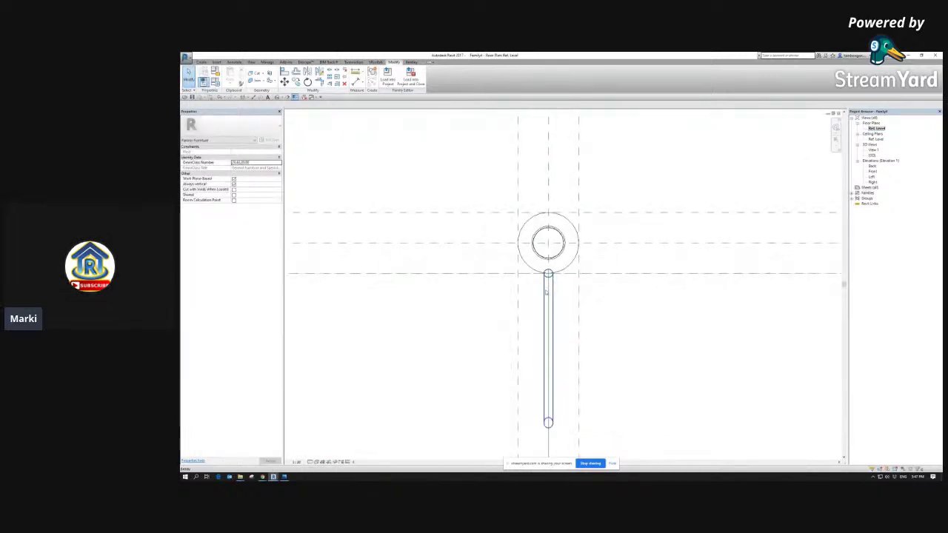
{"action": "key", "text": "r"}
{"action": "key", "text": "p"}
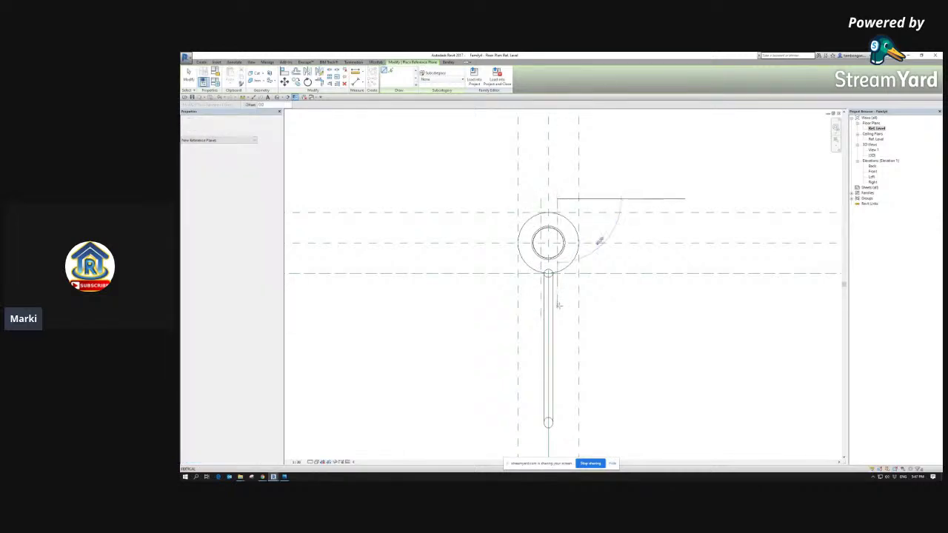
{"action": "key", "text": "Escape"}
Step: Constrain the two new reference planes equally about the centre plane with an EQ dimension, and dimension their overall spacing
{"action": "key", "text": "d"}
{"action": "key", "text": "i"}
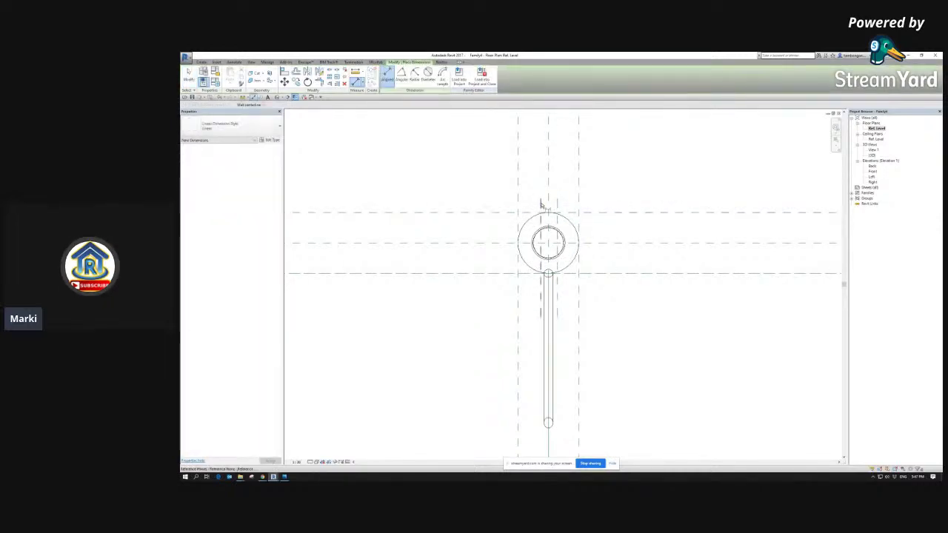
{"action": "middle_click", "coordinate": [558, 200]}
{"action": "middle_click", "coordinate": [558, 200]}
{"action": "left_click", "coordinate": [600, 231]}
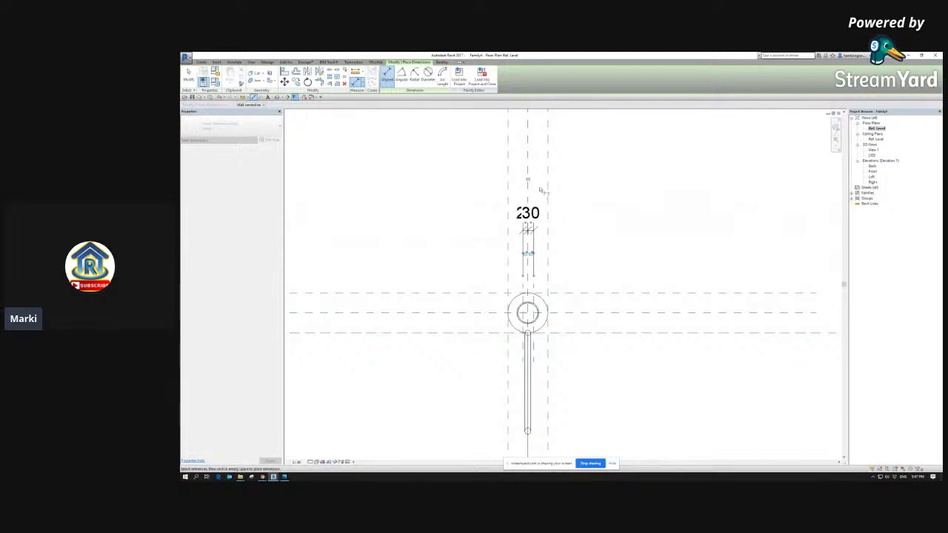
{"action": "left_click", "coordinate": [528, 180]}
{"action": "left_click", "coordinate": [522, 288]}
{"action": "left_click", "coordinate": [534, 288]}
{"action": "left_click", "coordinate": [585, 176]}
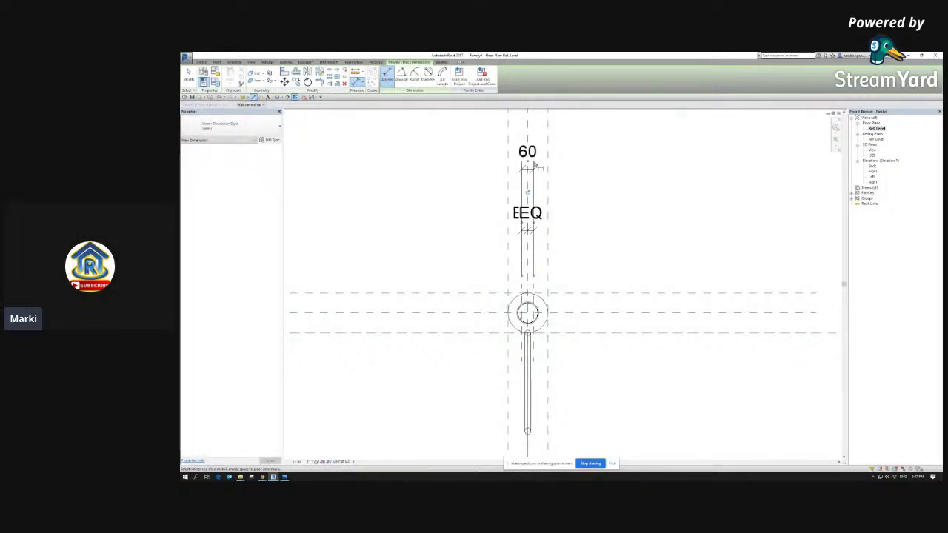
{"action": "key", "text": "Escape"}
Step: Copy the reference plane left of the arm inward and offset the copy 6 mm from the original
{"action": "scroll", "coordinate": [526, 355], "scroll_direction": "up", "scroll_amount": 5}
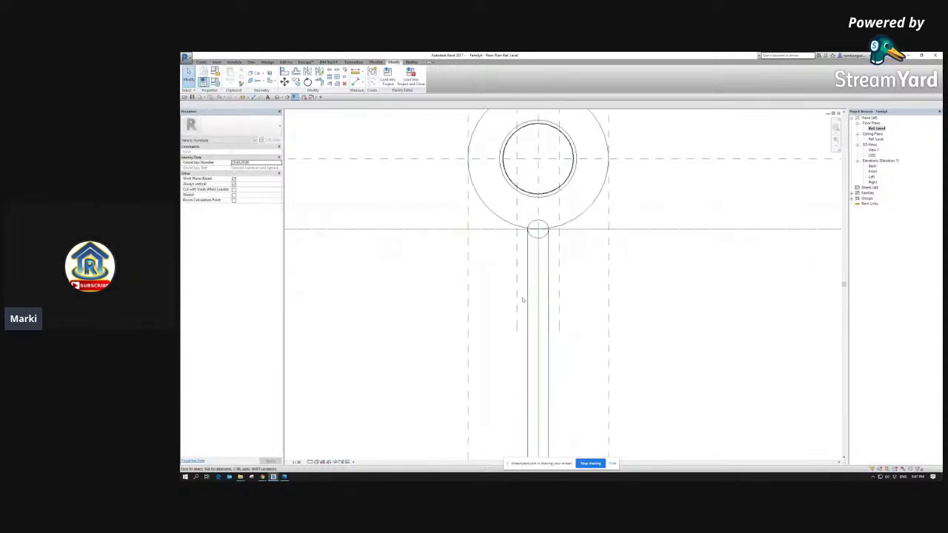
{"action": "scroll", "coordinate": [516, 296], "scroll_direction": "down", "scroll_amount": 2}
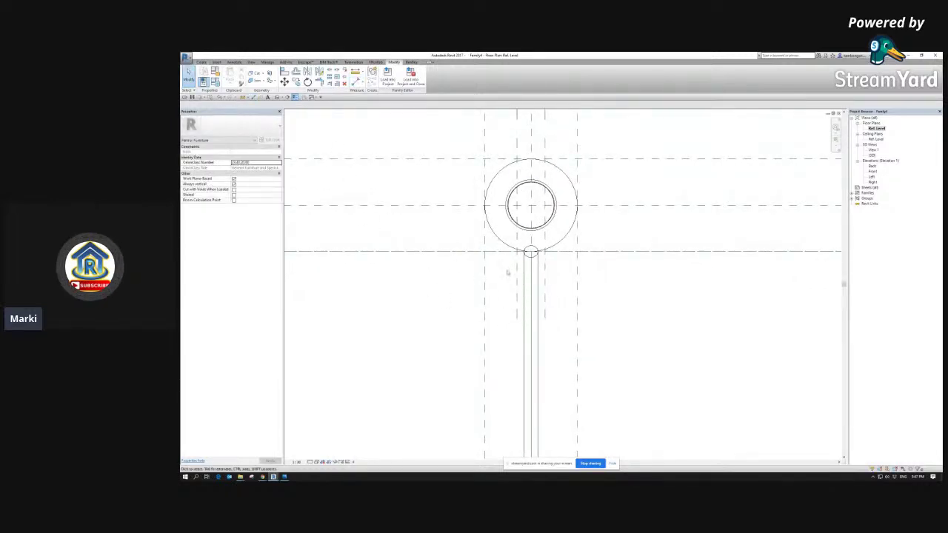
{"action": "left_click", "coordinate": [517, 280]}
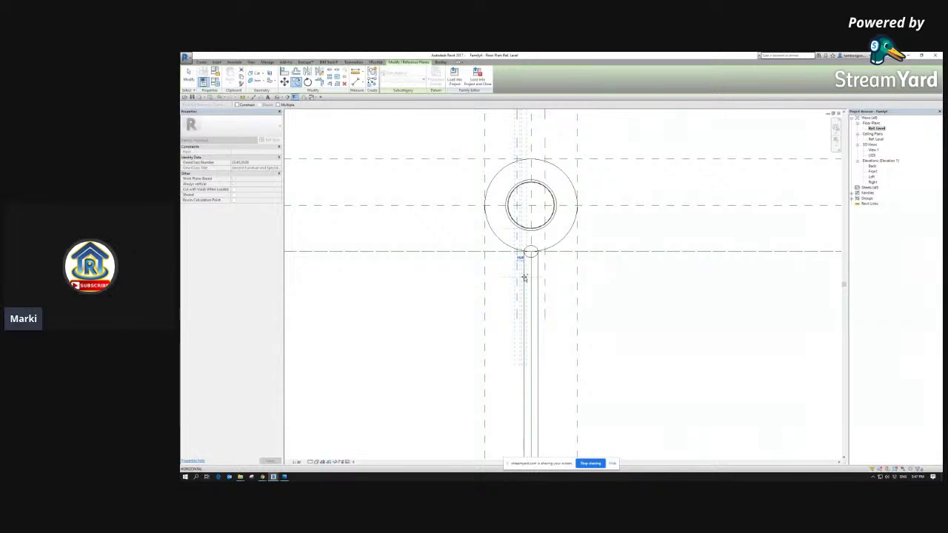
{"action": "key", "text": "Escape"}
{"action": "left_click", "coordinate": [518, 288]}
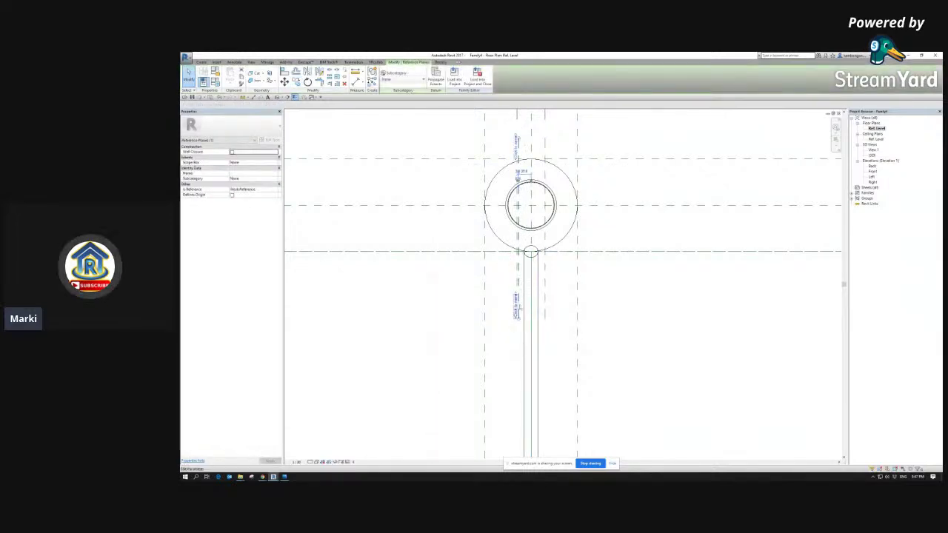
{"action": "left_click", "coordinate": [518, 171]}
{"action": "type", "text": "8"}
{"action": "key", "text": "Return"}
{"action": "key", "text": "Escape"}
Step: Mirror the inner left reference plane about the vertical centre plane to the arm's other side
{"action": "left_click", "coordinate": [523, 267]}
{"action": "key", "text": "Escape"}
{"action": "left_click", "coordinate": [519, 266]}
{"action": "key", "text": "m"}
{"action": "key", "text": "m"}
{"action": "left_click", "coordinate": [531, 135]}
{"action": "key", "text": "Escape"}
Step: Dimension the narrow gap between the paired reference planes on each side of the arm
{"action": "scroll", "coordinate": [563, 250], "scroll_direction": "down", "scroll_amount": 2}
{"action": "scroll", "coordinate": [542, 202], "scroll_direction": "down", "scroll_amount": 1}
{"action": "middle_click_drag", "start_coordinate": [542, 203], "coordinate": [535, 257]}
{"action": "key", "text": "d"}
{"action": "key", "text": "i"}
{"action": "left_click", "coordinate": [525, 228]}
{"action": "left_click", "coordinate": [523, 229]}
{"action": "left_click", "coordinate": [402, 173]}
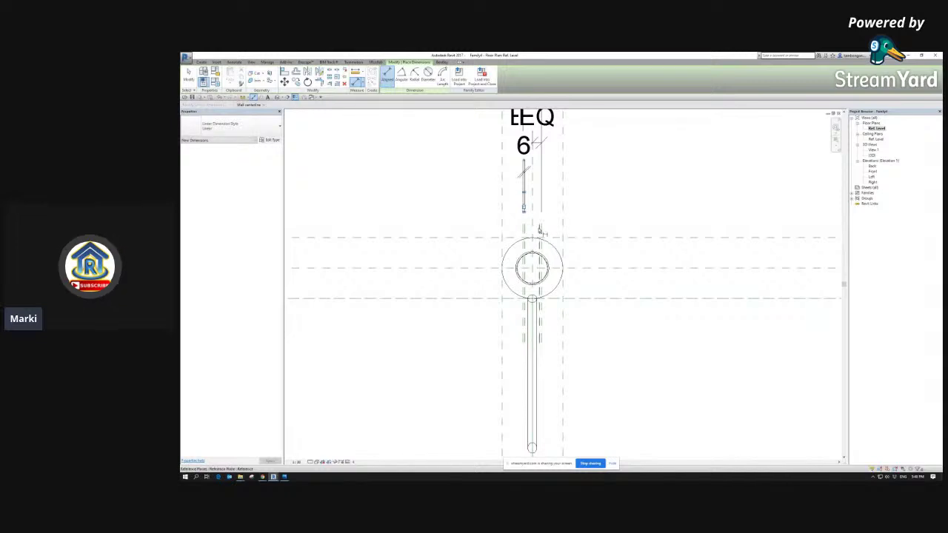
{"action": "left_click", "coordinate": [540, 229]}
{"action": "left_click", "coordinate": [622, 174]}
{"action": "key", "text": "Escape"}
{"action": "key", "text": "Escape"}
{"action": "scroll", "coordinate": [582, 309], "scroll_direction": "down", "scroll_amount": 2}
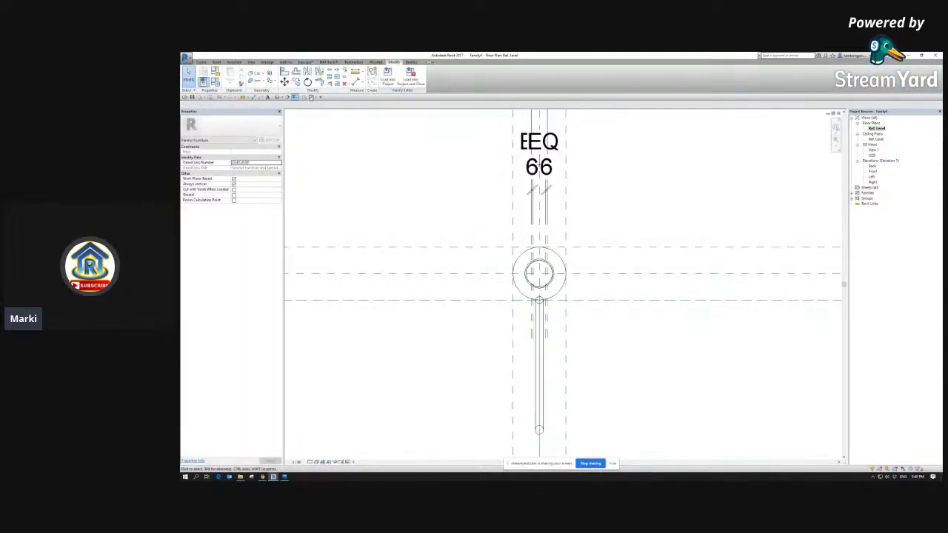
Step: Start an extrusion, pick a reference plane left of the arm as its work plane, and open the Left elevation for sketching
{"action": "left_click", "coordinate": [201, 62]}
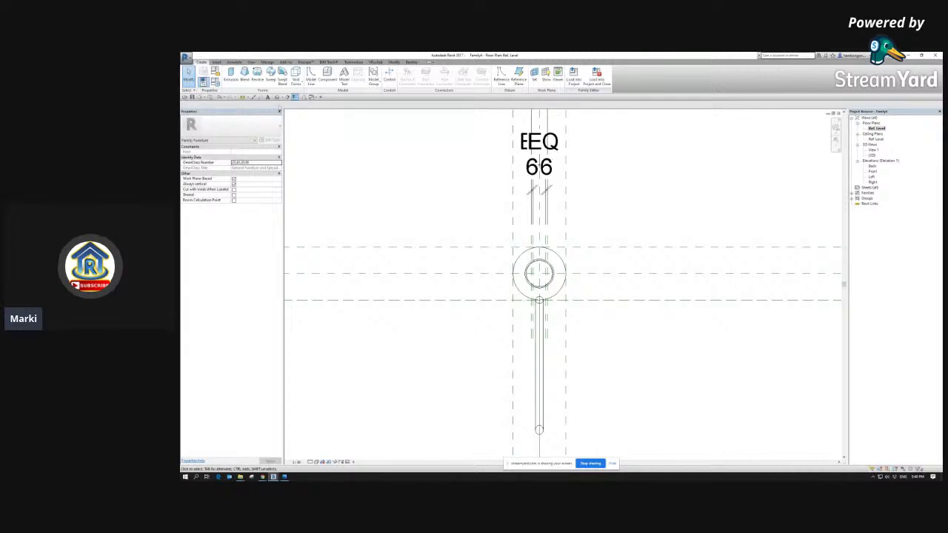
{"action": "left_click", "coordinate": [230, 74]}
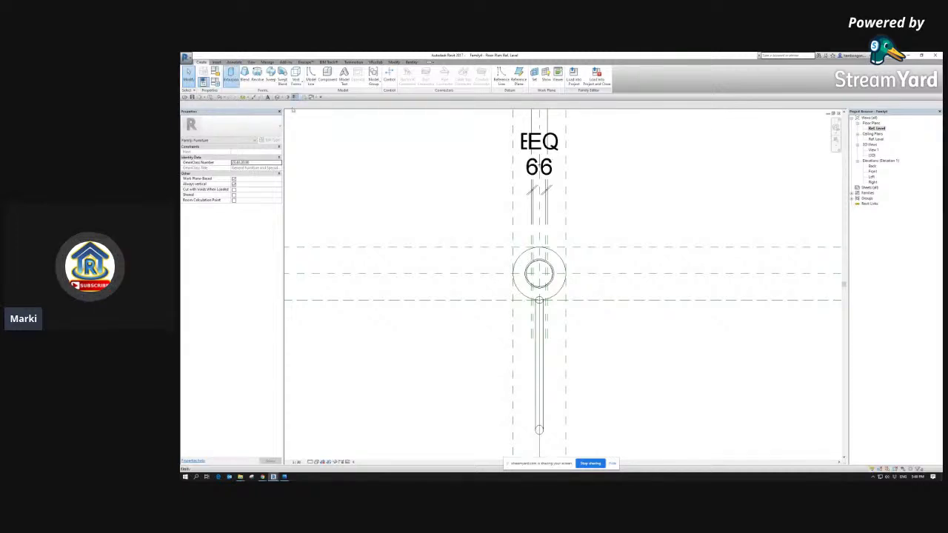
{"action": "left_click", "coordinate": [438, 74]}
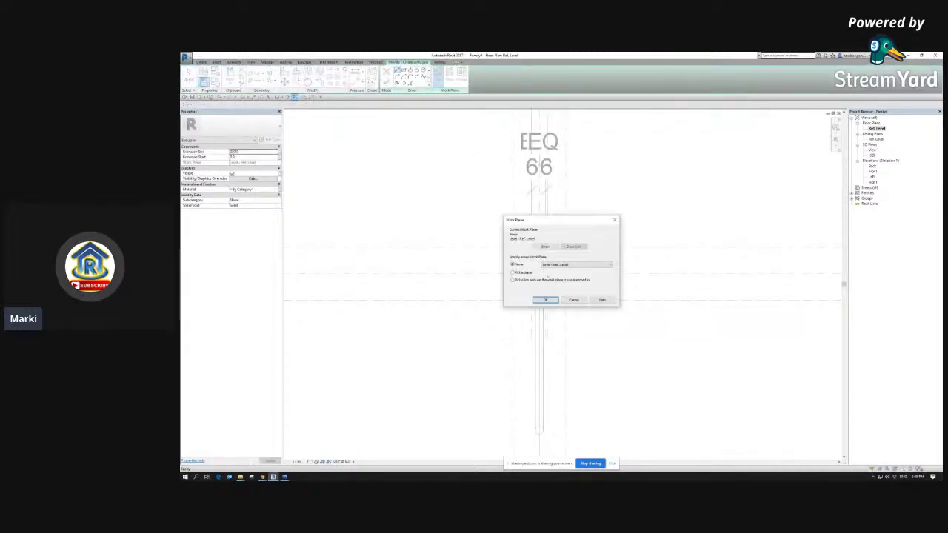
{"action": "left_click", "coordinate": [543, 300]}
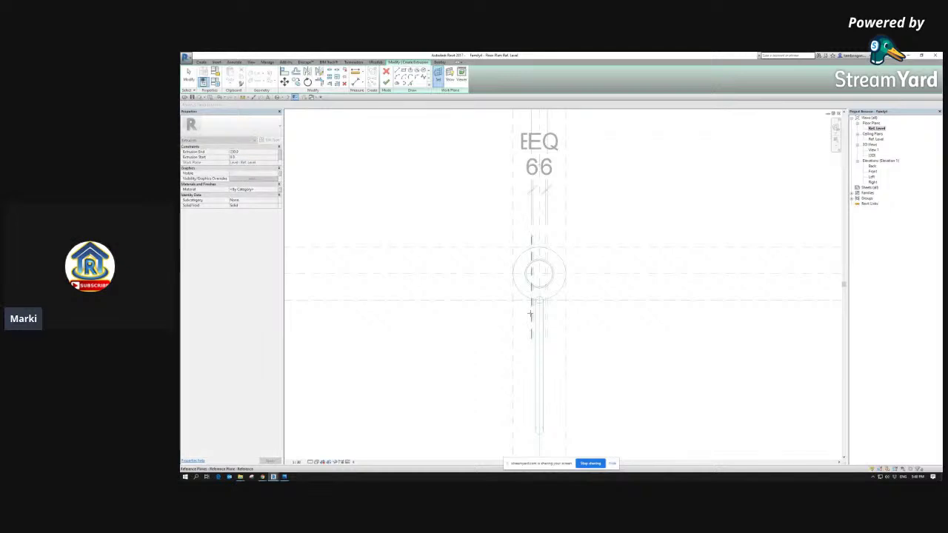
{"action": "left_click", "coordinate": [530, 313]}
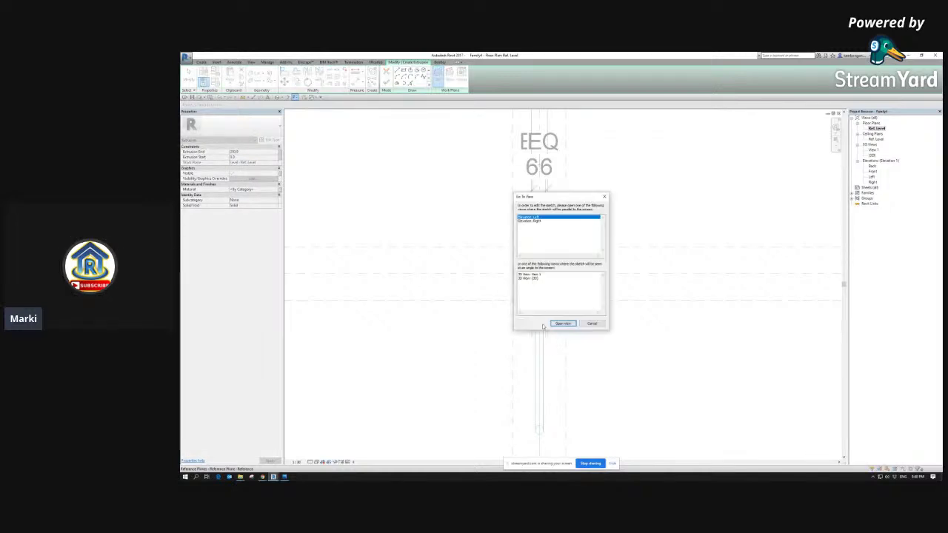
{"action": "left_click", "coordinate": [563, 324]}
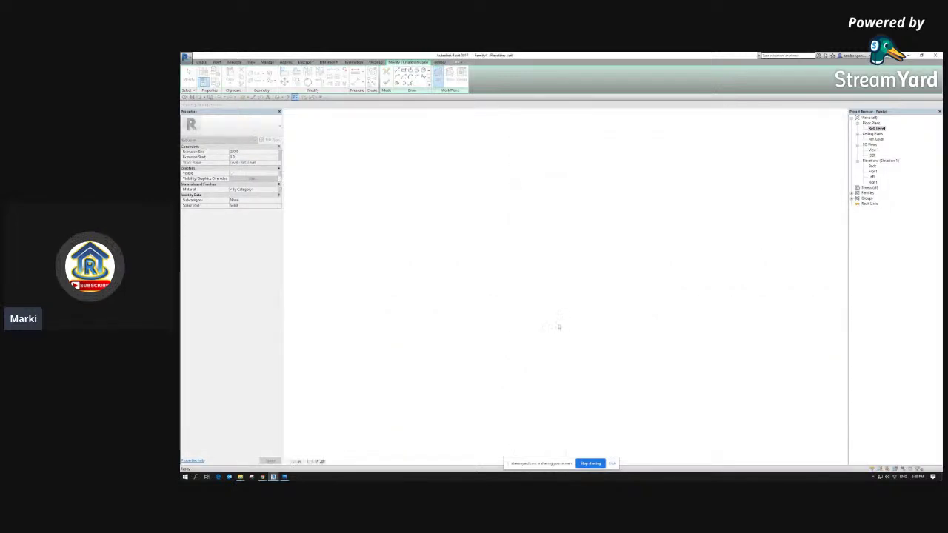
Step: Sketch a rectangular profile in the Left elevation from the pole's edge outward across the arm's pivot
{"action": "scroll", "coordinate": [545, 312], "scroll_direction": "up", "scroll_amount": 5}
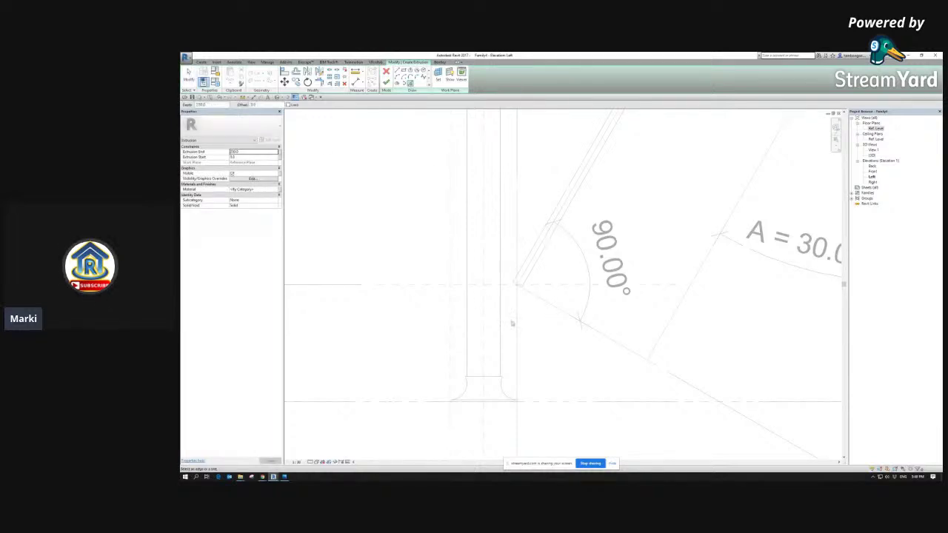
{"action": "scroll", "coordinate": [501, 289], "scroll_direction": "down", "scroll_amount": 2}
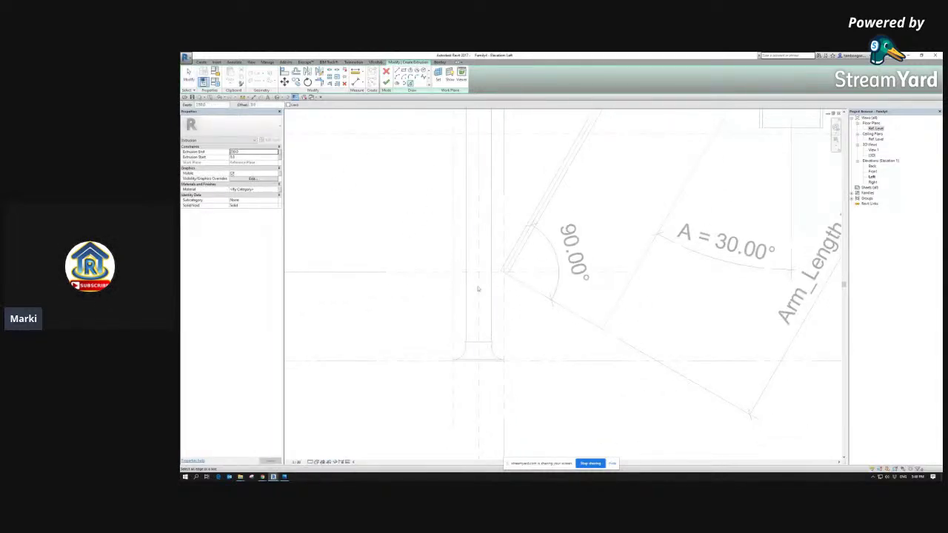
{"action": "left_click", "coordinate": [200, 61]}
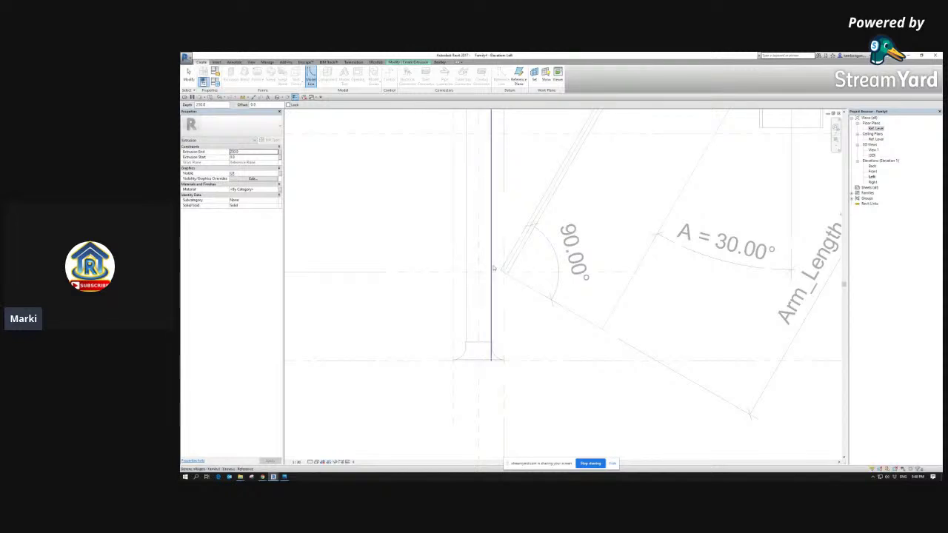
{"action": "left_click", "coordinate": [403, 63]}
{"action": "left_click", "coordinate": [407, 70]}
{"action": "left_click", "coordinate": [490, 253]}
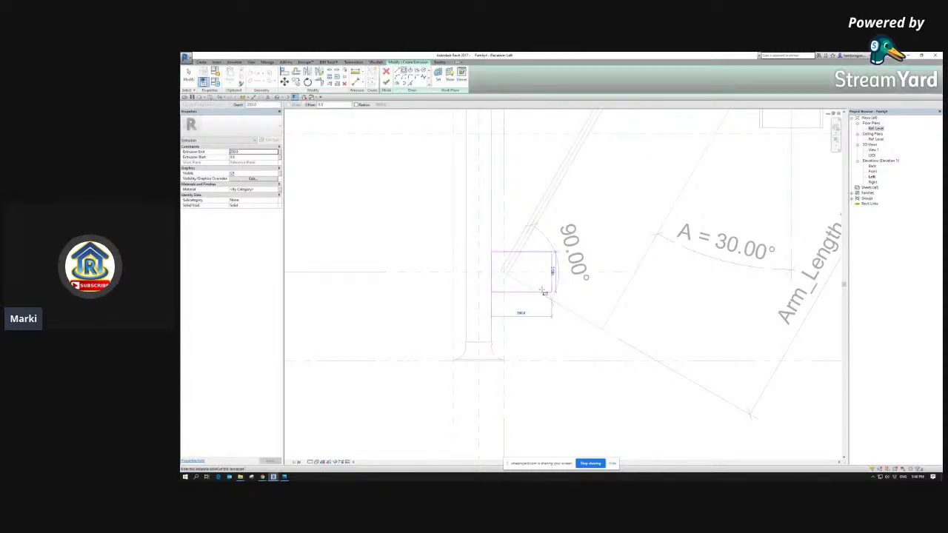
{"action": "left_click", "coordinate": [541, 287]}
{"action": "key", "text": "Escape"}
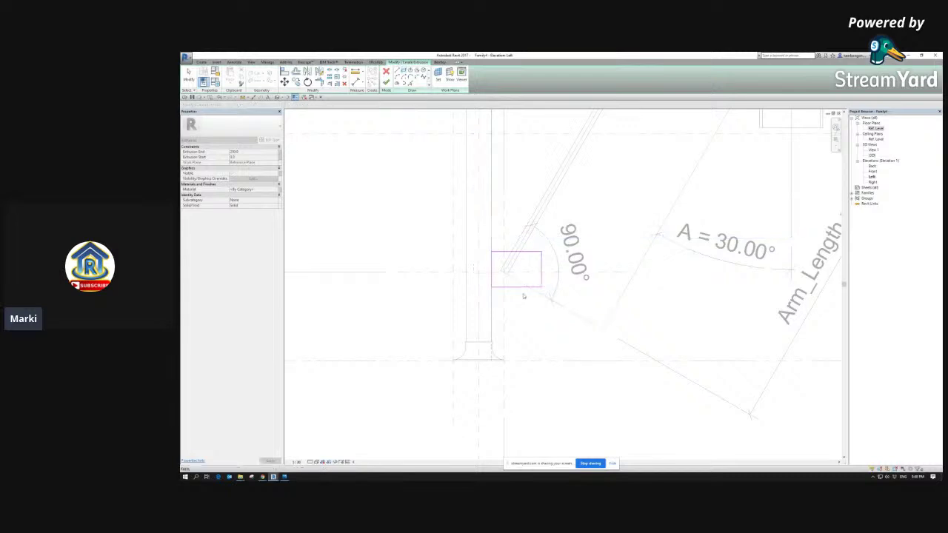
Step: Dimension the rectangle's overall height and set its horizontal edges equal about the reference plane through the arm's pivot
{"action": "key", "text": "d"}
{"action": "key", "text": "i"}
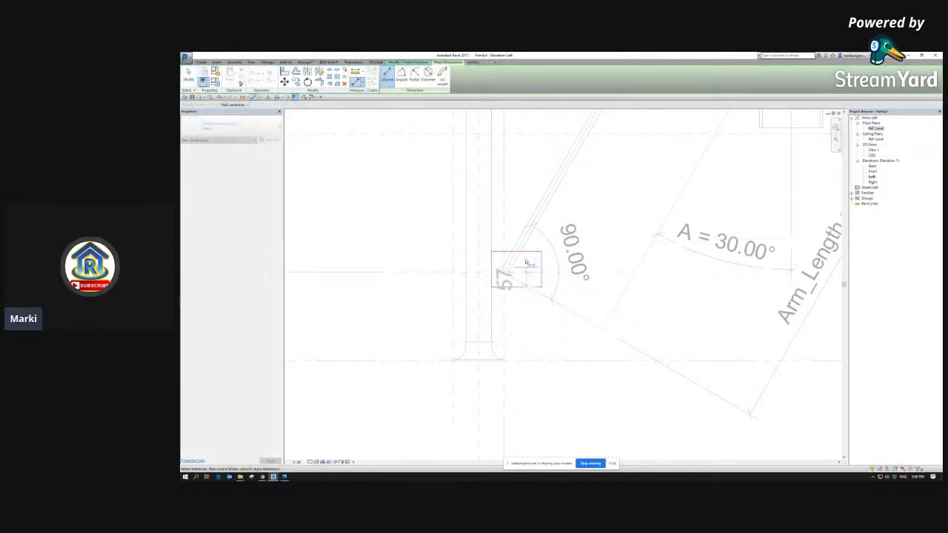
{"action": "scroll", "coordinate": [508, 271], "scroll_direction": "down", "scroll_amount": 3}
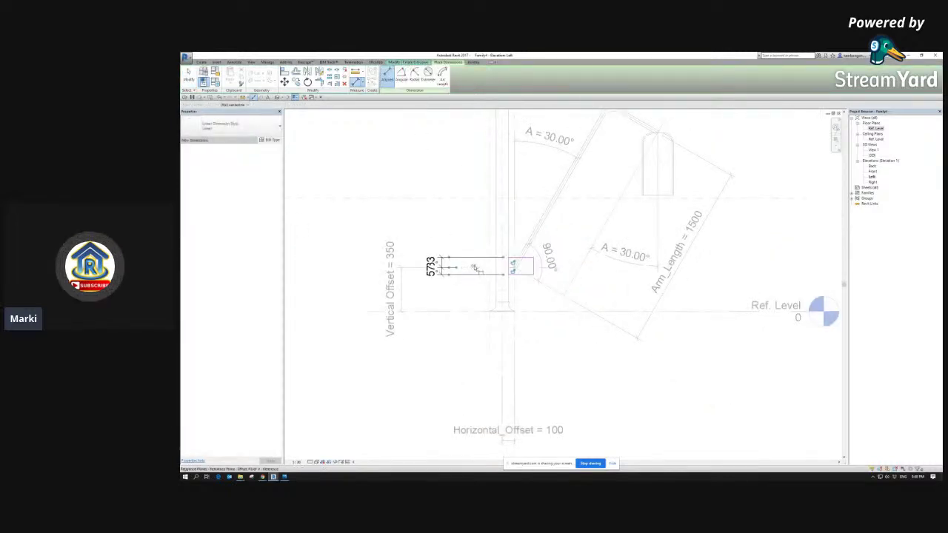
{"action": "left_click", "coordinate": [466, 273]}
{"action": "scroll", "coordinate": [522, 266], "scroll_direction": "up", "scroll_amount": 3}
{"action": "left_click", "coordinate": [357, 263]}
{"action": "key", "text": "Escape"}
{"action": "key", "text": "Escape"}
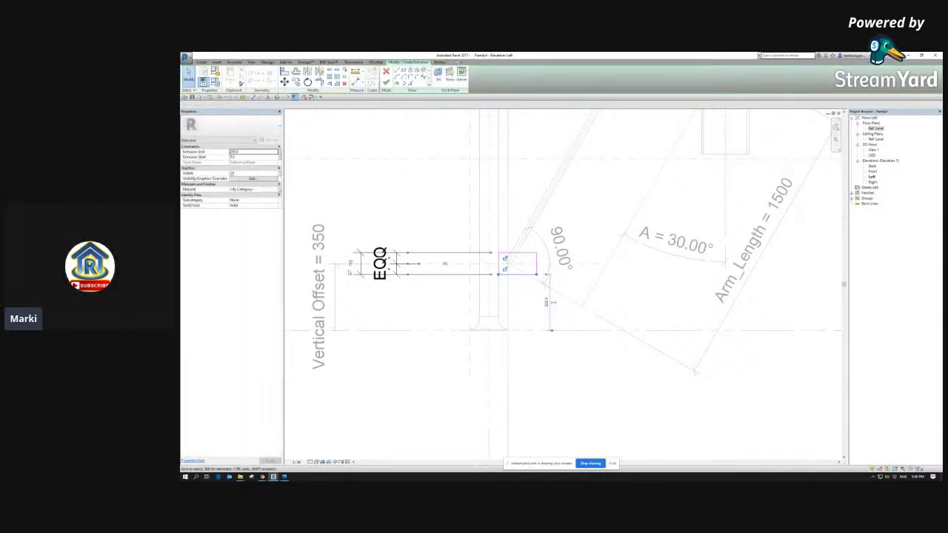
Step: Lock the rectangle's overall height dimension
{"action": "left_click", "coordinate": [356, 272]}
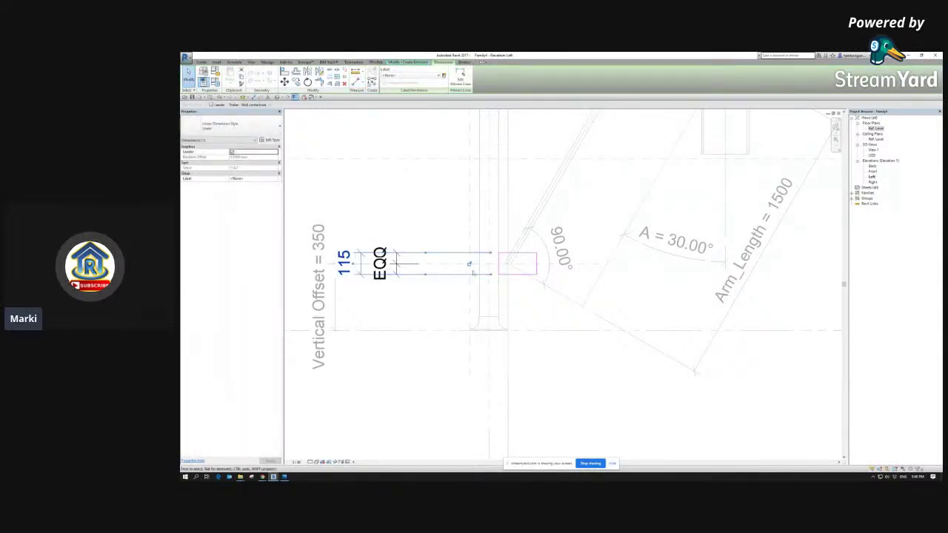
{"action": "key", "text": "Escape"}
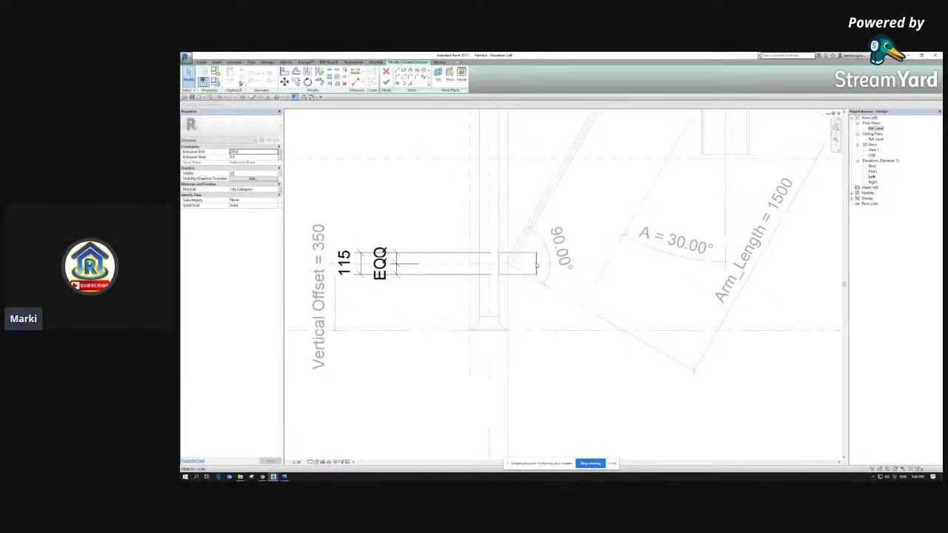
{"action": "left_click", "coordinate": [469, 264]}
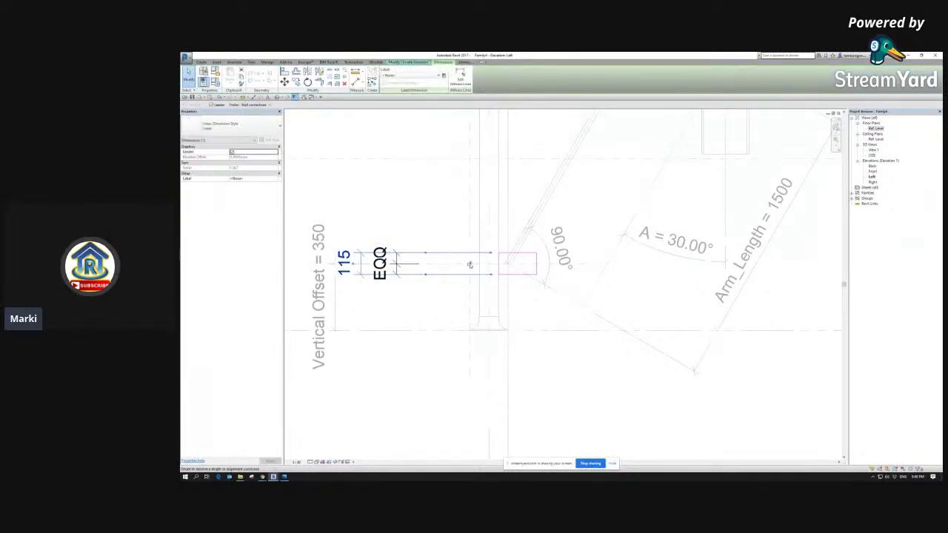
{"action": "key", "text": "Escape"}
Step: Round the rectangle's outer end with a fillet arc joining its two horizontal edges
{"action": "scroll", "coordinate": [529, 268], "scroll_direction": "up", "scroll_amount": 3}
{"action": "key", "text": "l"}
{"action": "key", "text": "i"}
{"action": "left_click", "coordinate": [530, 282]}
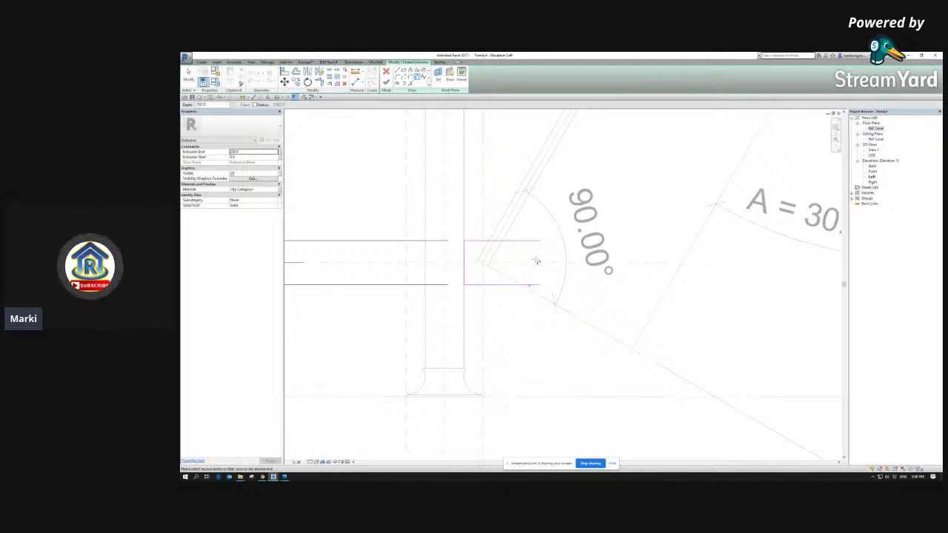
{"action": "left_click", "coordinate": [537, 243]}
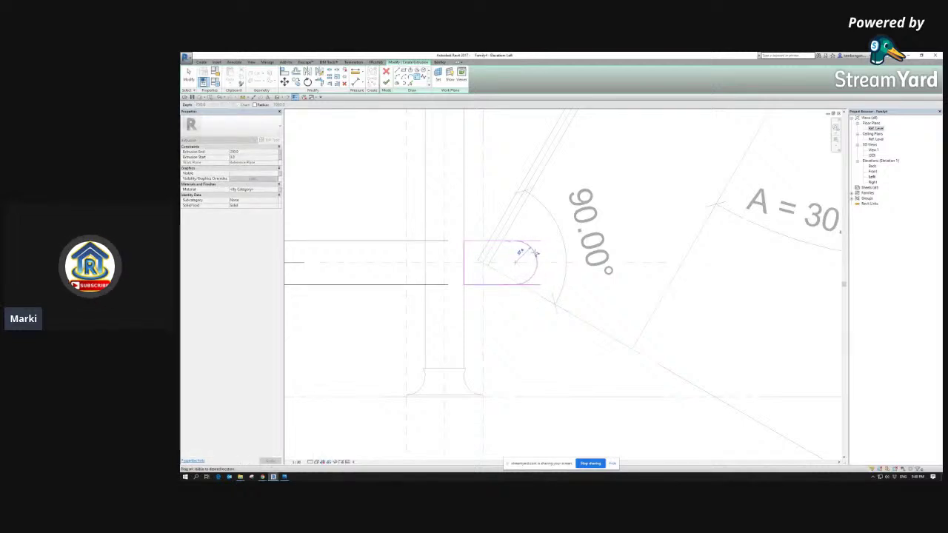
{"action": "left_click", "coordinate": [521, 252]}
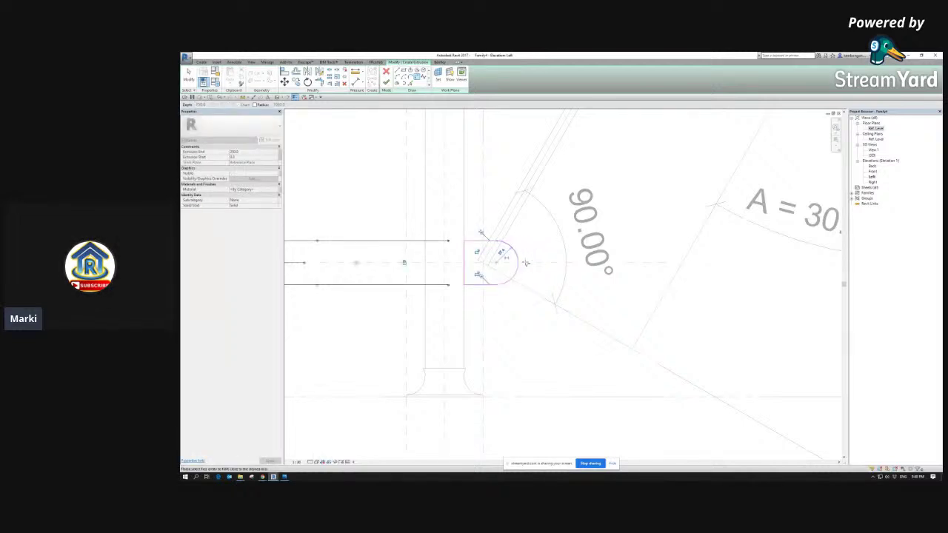
Step: Try to move the rounded end's arc inward toward the vertical reference plane through the arm's pivot
{"action": "scroll", "coordinate": [514, 262], "scroll_direction": "down", "scroll_amount": 2}
{"action": "scroll", "coordinate": [515, 262], "scroll_direction": "up", "scroll_amount": 2}
{"action": "left_click", "coordinate": [504, 252]}
{"action": "left_click_drag", "start_coordinate": [504, 252], "coordinate": [505, 256]}
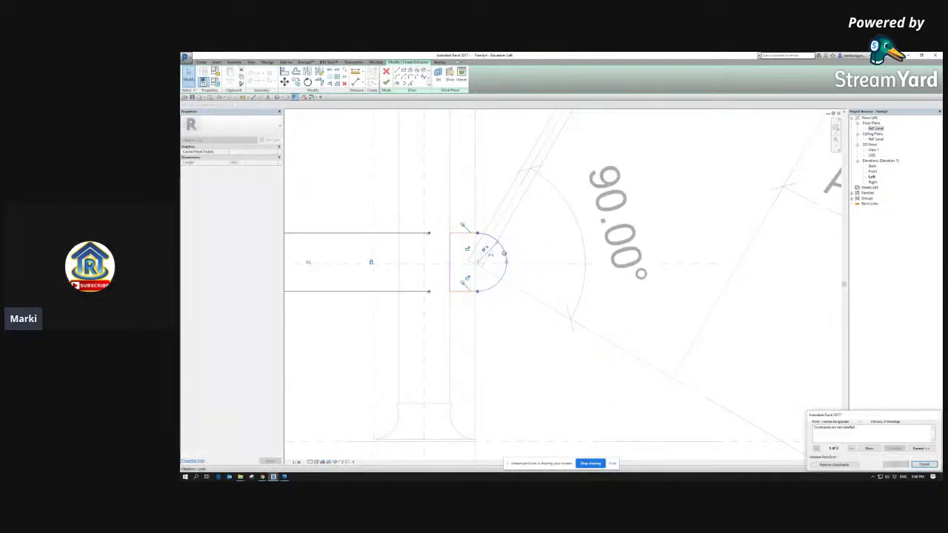
{"action": "key", "text": "ctrl+z"}
Step: Show the arc's centre mark and align it to the vertical reference plane at the arm's pivot
{"action": "left_click", "coordinate": [519, 280]}
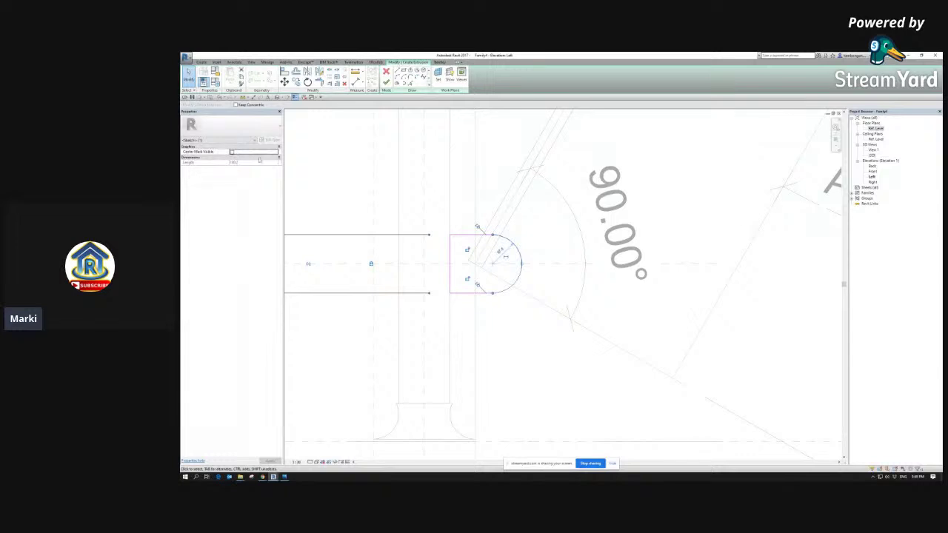
{"action": "left_click", "coordinate": [231, 151]}
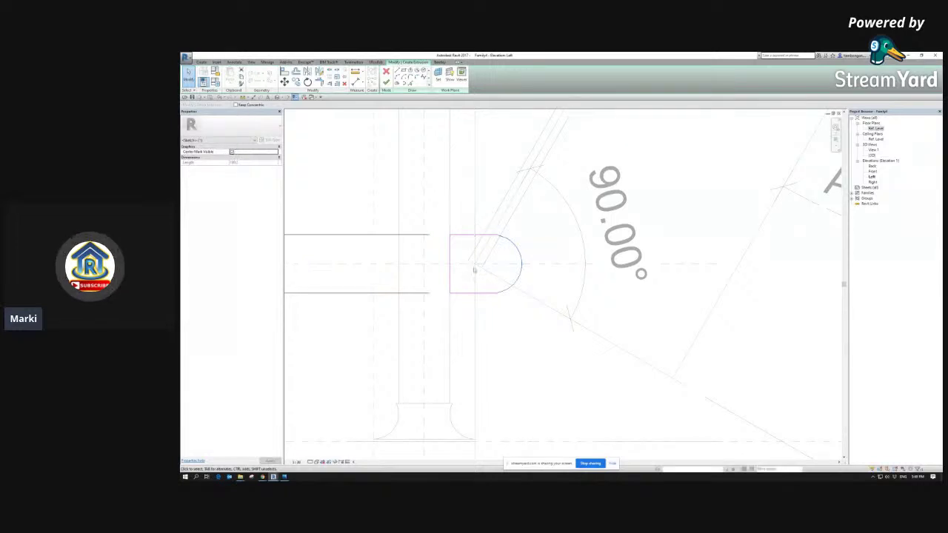
{"action": "left_click", "coordinate": [499, 284]}
{"action": "key", "text": "a"}
{"action": "key", "text": "l"}
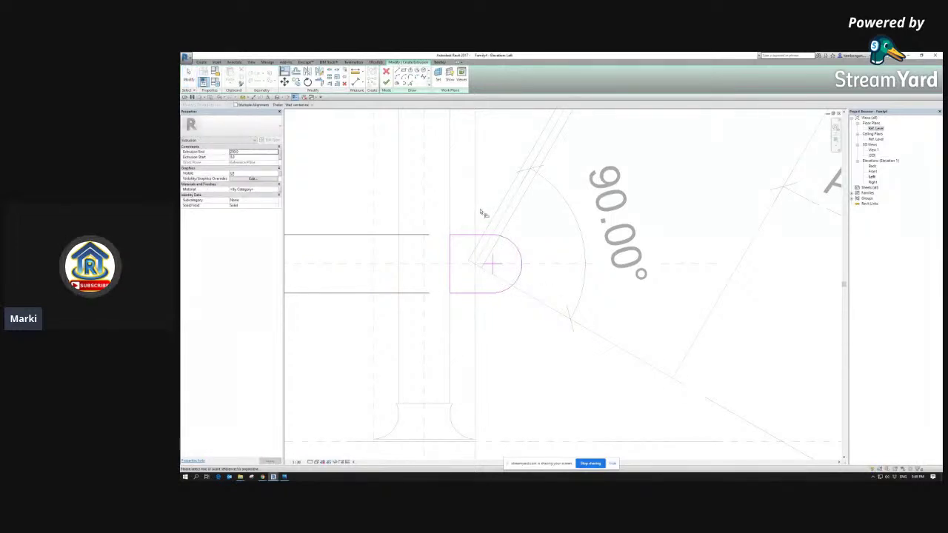
{"action": "left_click", "coordinate": [491, 263]}
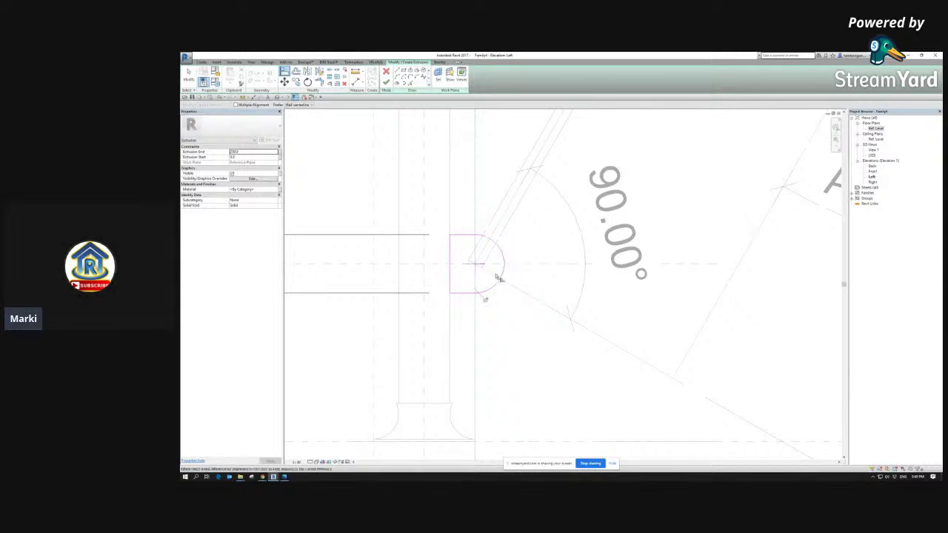
{"action": "scroll", "coordinate": [549, 278], "scroll_direction": "down", "scroll_amount": 2}
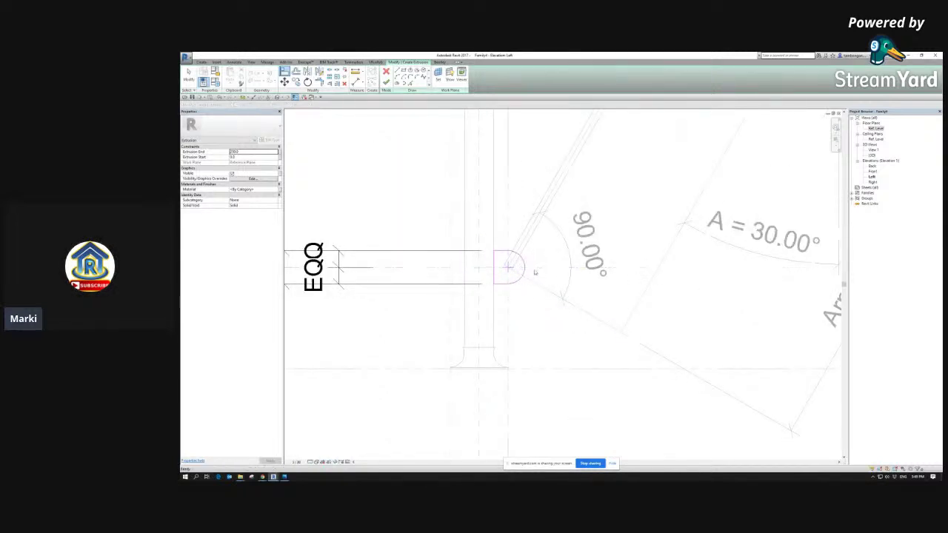
{"action": "scroll", "coordinate": [480, 217], "scroll_direction": "down", "scroll_amount": 2}
{"action": "key", "text": "Escape"}
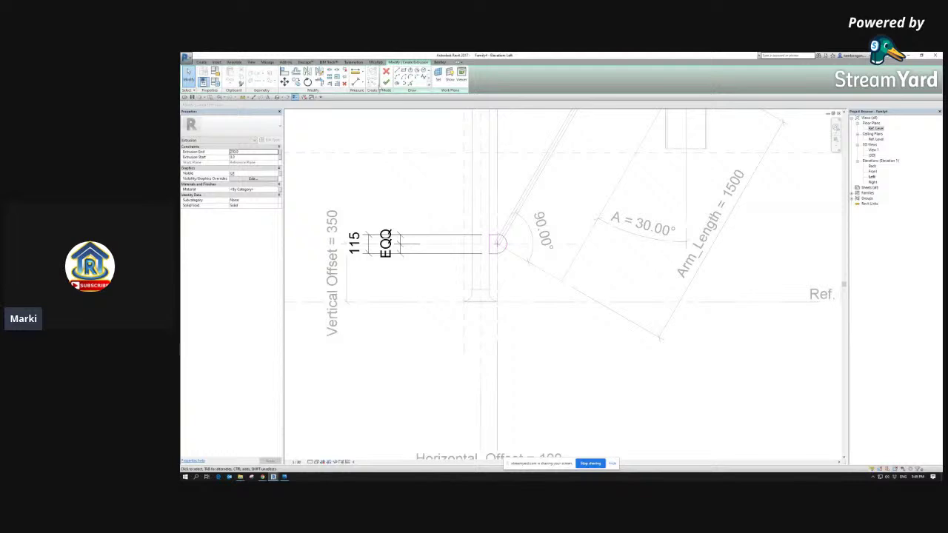
Step: Finish the extrusion and align its far face to the inner left reference plane in the Ref. Level plan
{"action": "left_click", "coordinate": [385, 81]}
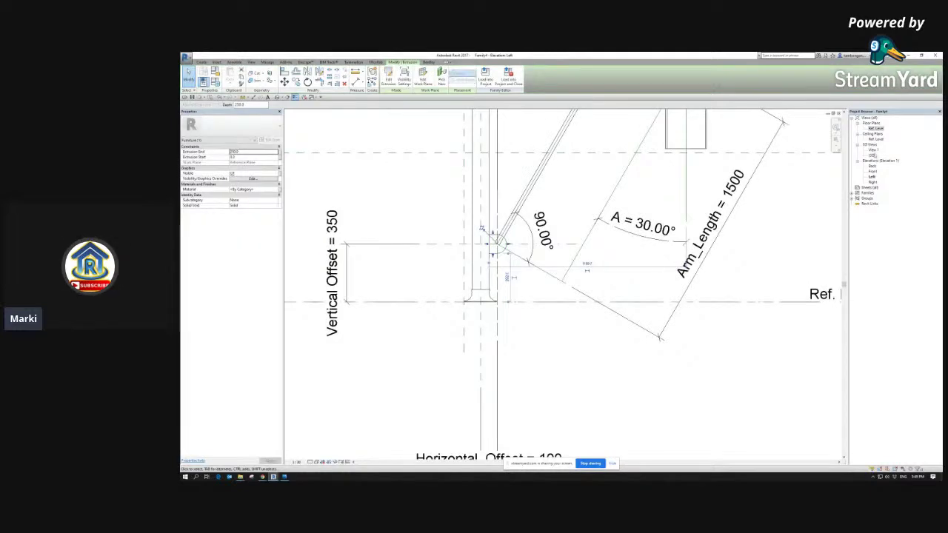
{"action": "double_click", "coordinate": [876, 128]}
{"action": "scroll", "coordinate": [521, 296], "scroll_direction": "up", "scroll_amount": 3}
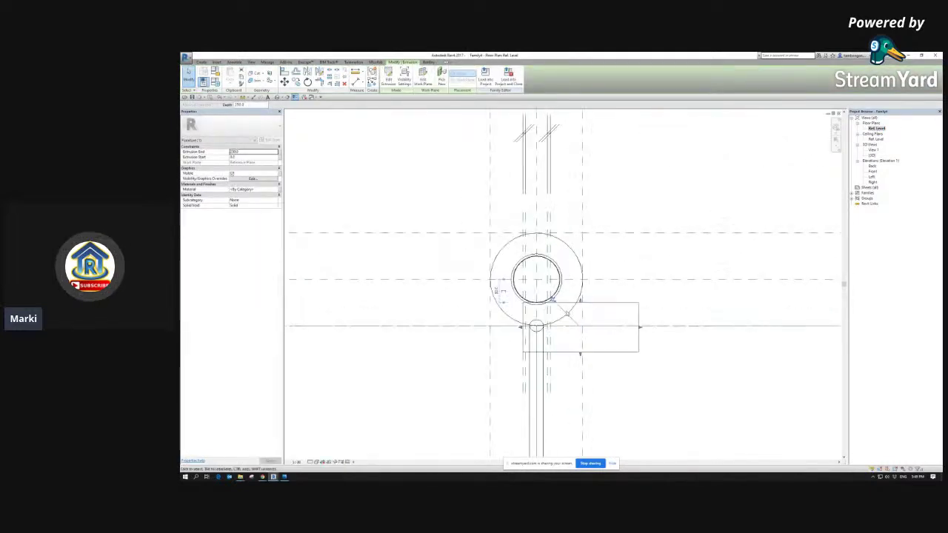
{"action": "key", "text": "Escape"}
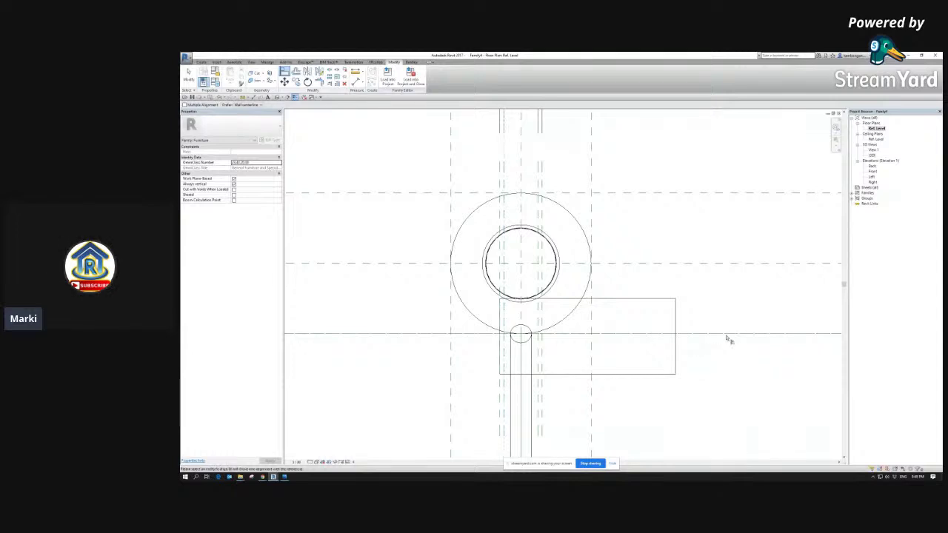
{"action": "left_click", "coordinate": [675, 339]}
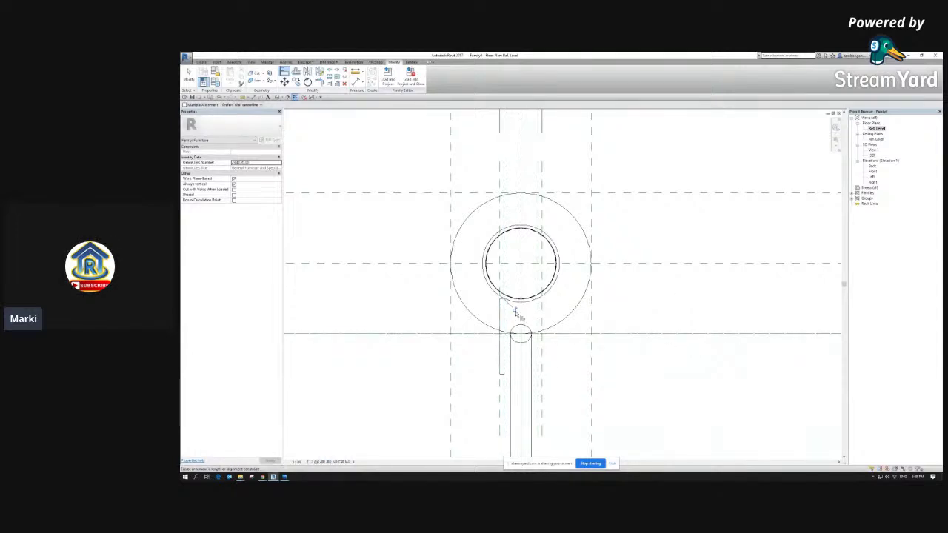
{"action": "key", "text": "Escape"}
{"action": "scroll", "coordinate": [516, 312], "scroll_direction": "down", "scroll_amount": 2}
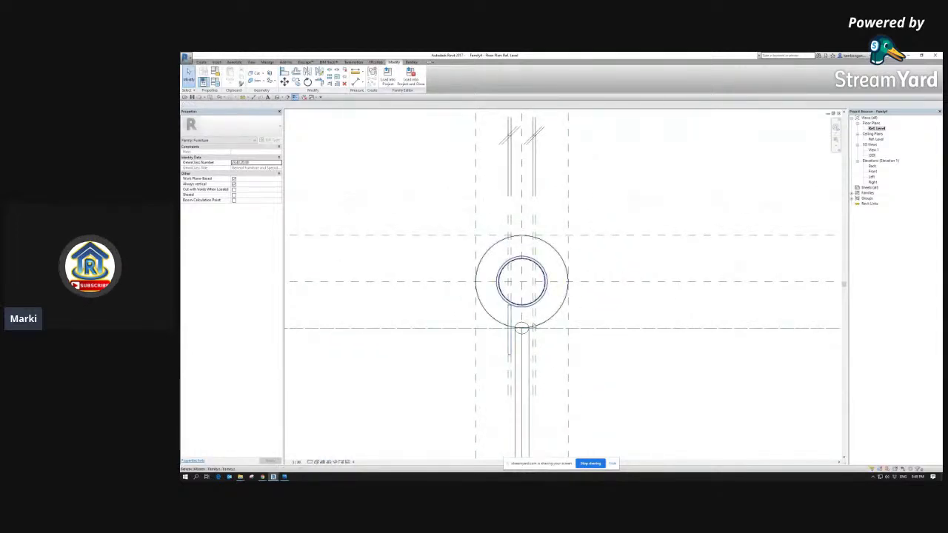
{"action": "middle_click_drag", "start_coordinate": [516, 311], "coordinate": [512, 273]}
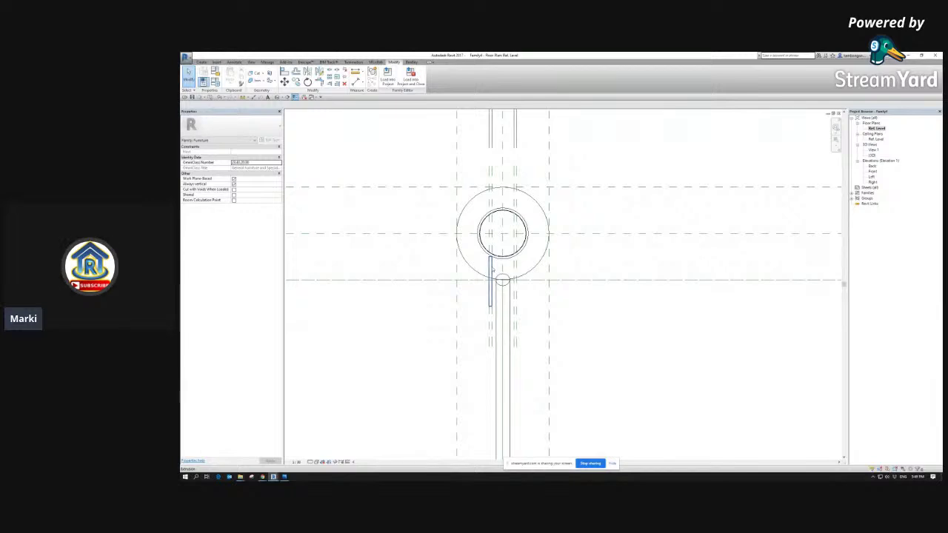
{"action": "left_click", "coordinate": [490, 271]}
{"action": "scroll", "coordinate": [461, 268], "scroll_direction": "up", "scroll_amount": 3}
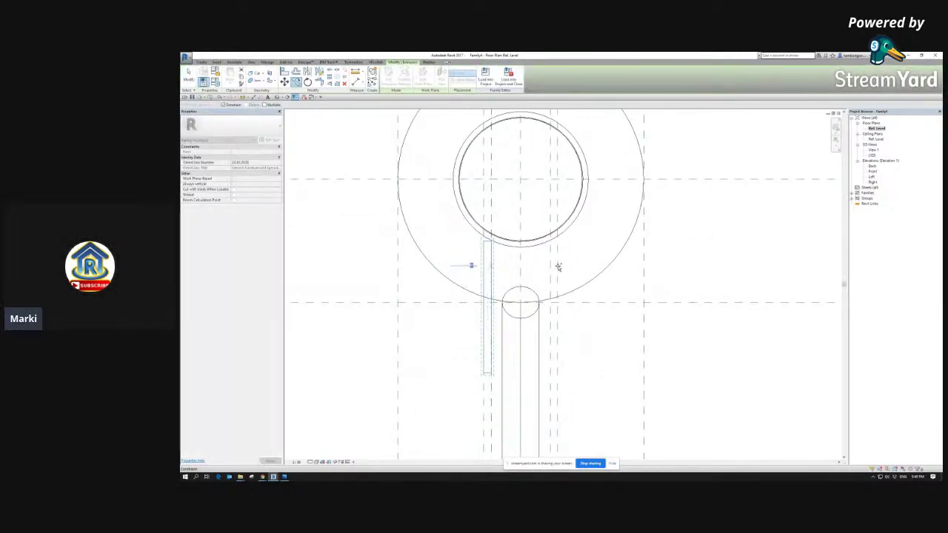
{"action": "left_click", "coordinate": [488, 311]}
{"action": "scroll", "coordinate": [509, 295], "scroll_direction": "down", "scroll_amount": 2}
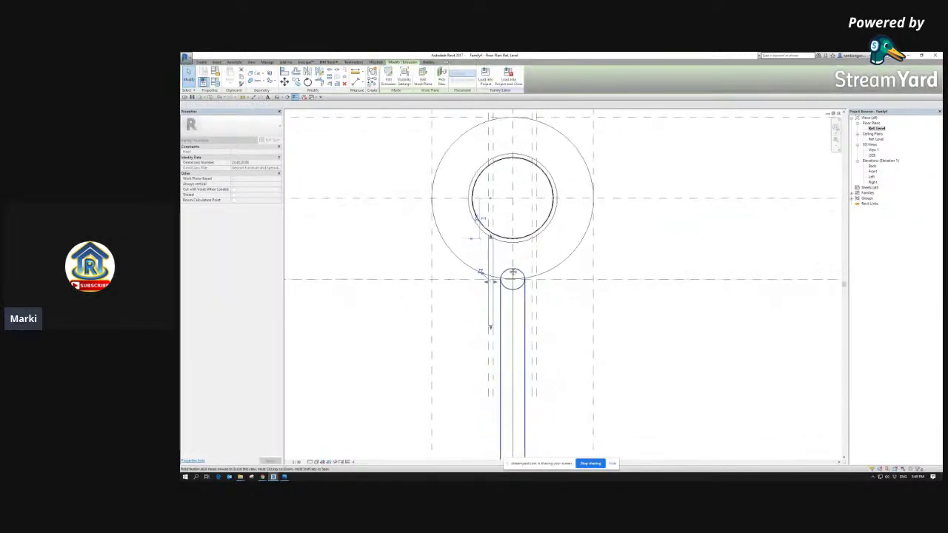
{"action": "scroll", "coordinate": [510, 295], "scroll_direction": "down", "scroll_amount": 1}
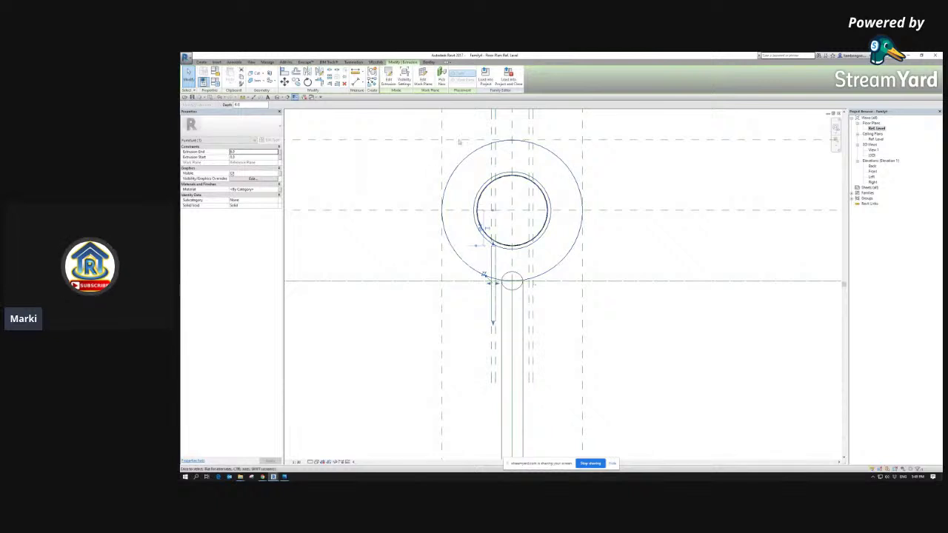
Step: Open the side plate's sketch in the Left elevation, copy its profile, and return to the Ref. Level plan
{"action": "left_click", "coordinate": [388, 77]}
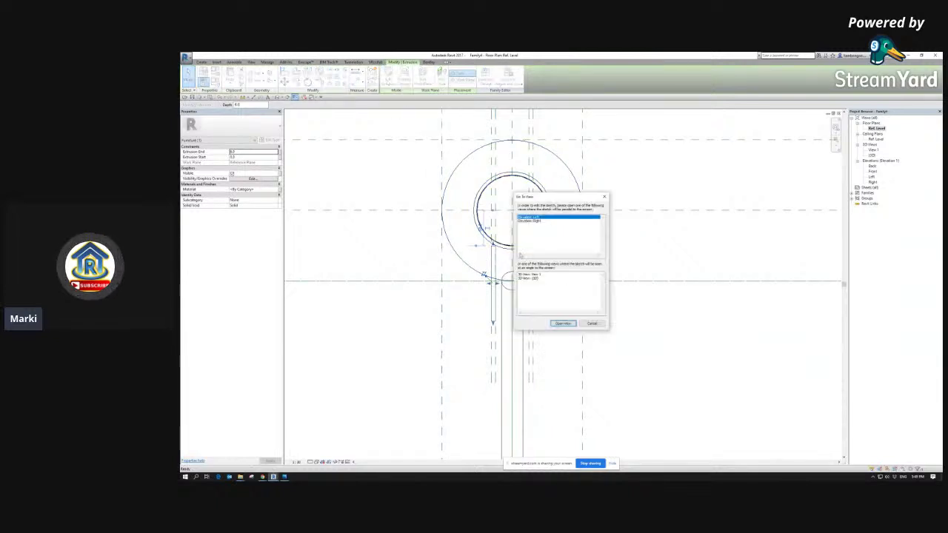
{"action": "left_click", "coordinate": [554, 325]}
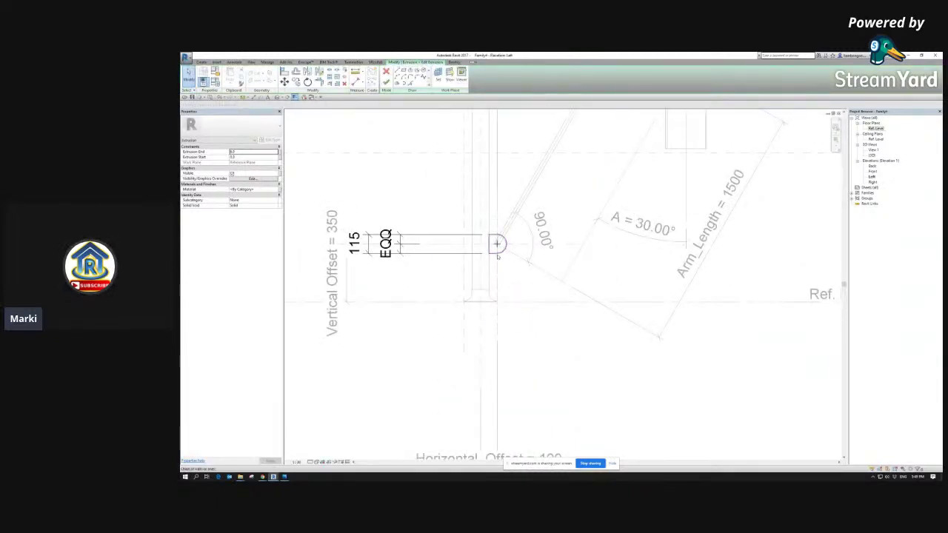
{"action": "left_click", "coordinate": [385, 82]}
{"action": "double_click", "coordinate": [878, 129]}
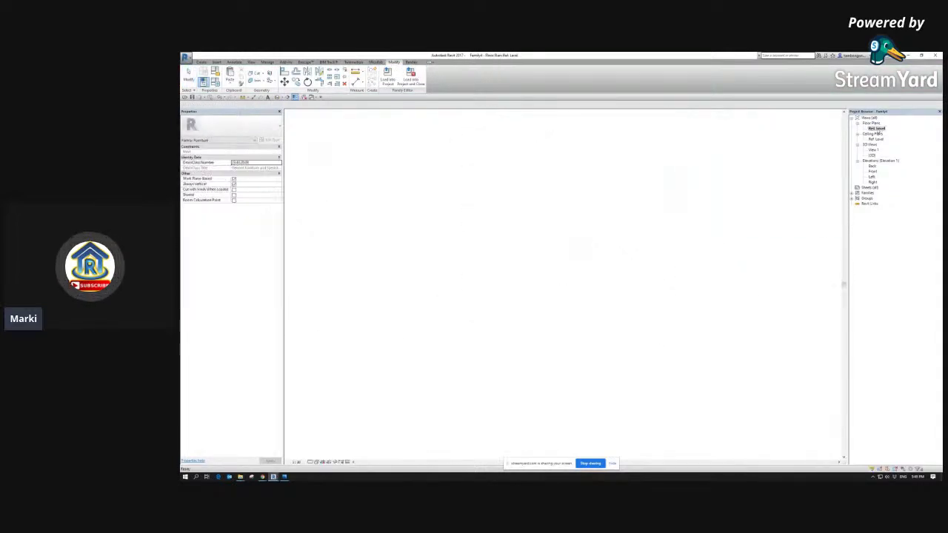
{"action": "middle_click_drag", "start_coordinate": [527, 224], "coordinate": [525, 221]}
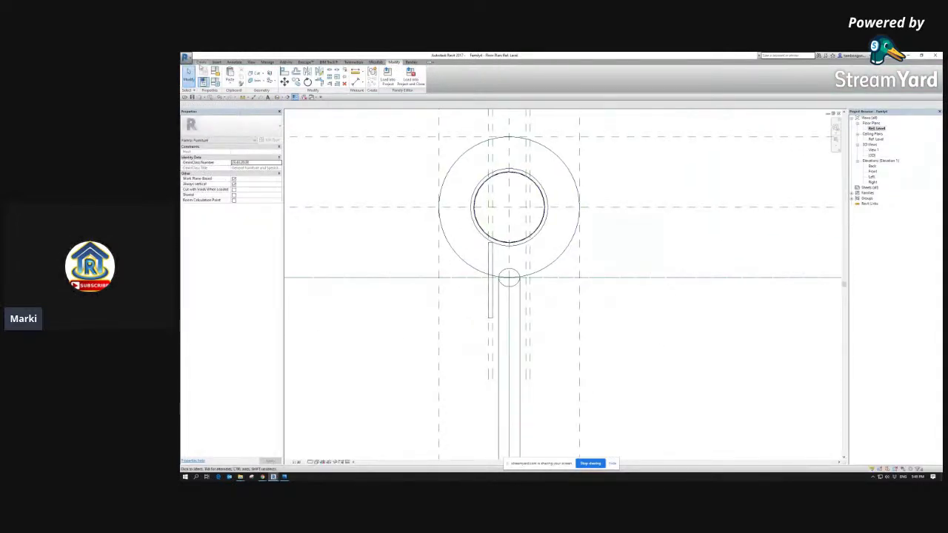
Step: Start an extrusion on the outer right reference plane beside the arm and open its sketch in the Right elevation
{"action": "left_click", "coordinate": [201, 61]}
{"action": "left_click", "coordinate": [228, 76]}
{"action": "left_click", "coordinate": [438, 74]}
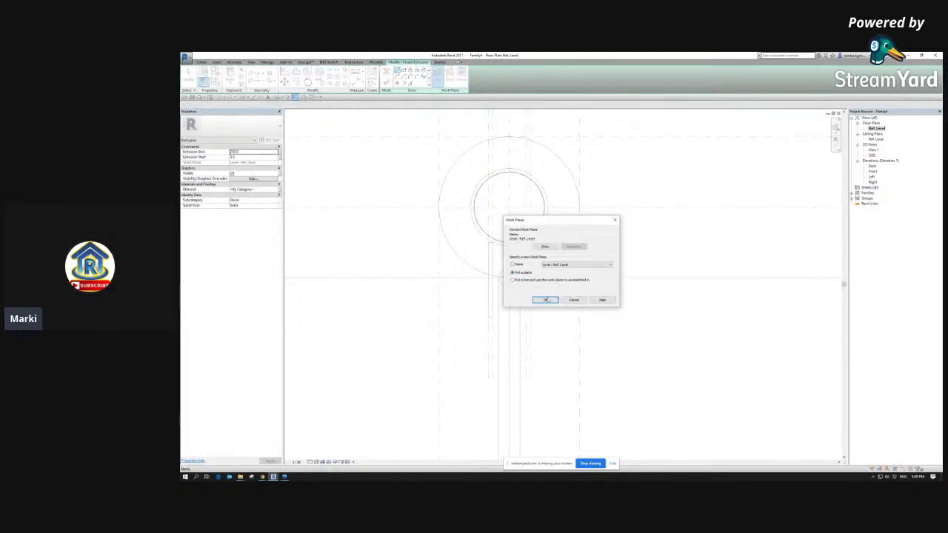
{"action": "left_click", "coordinate": [546, 299]}
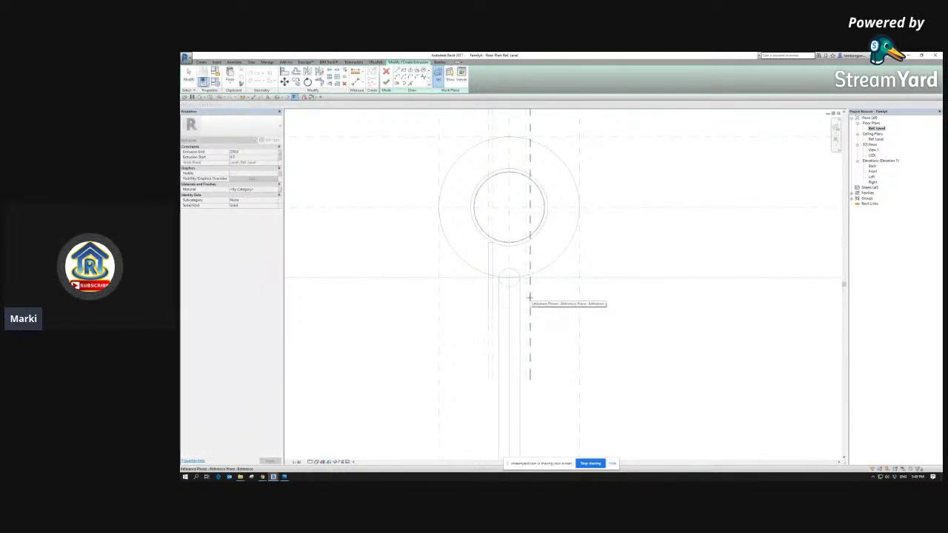
{"action": "left_click", "coordinate": [529, 298]}
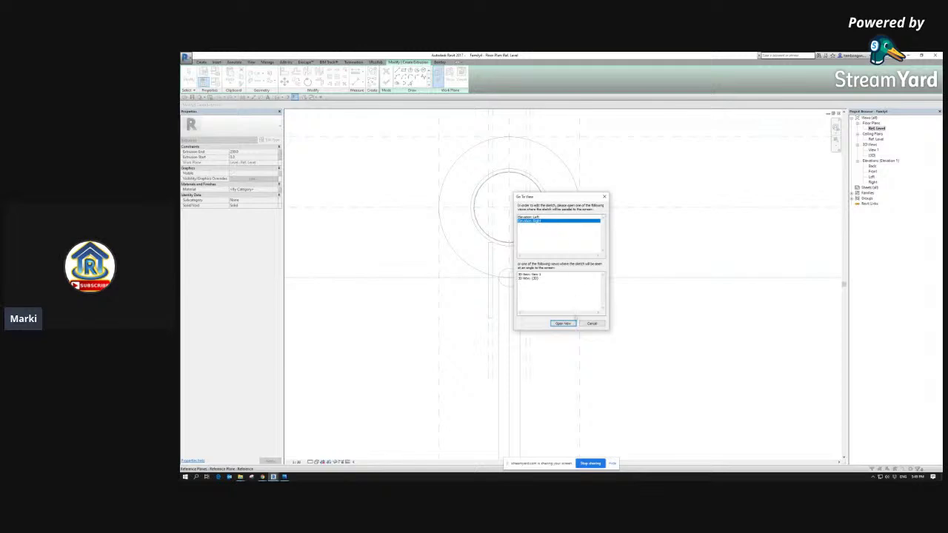
{"action": "left_click", "coordinate": [562, 323]}
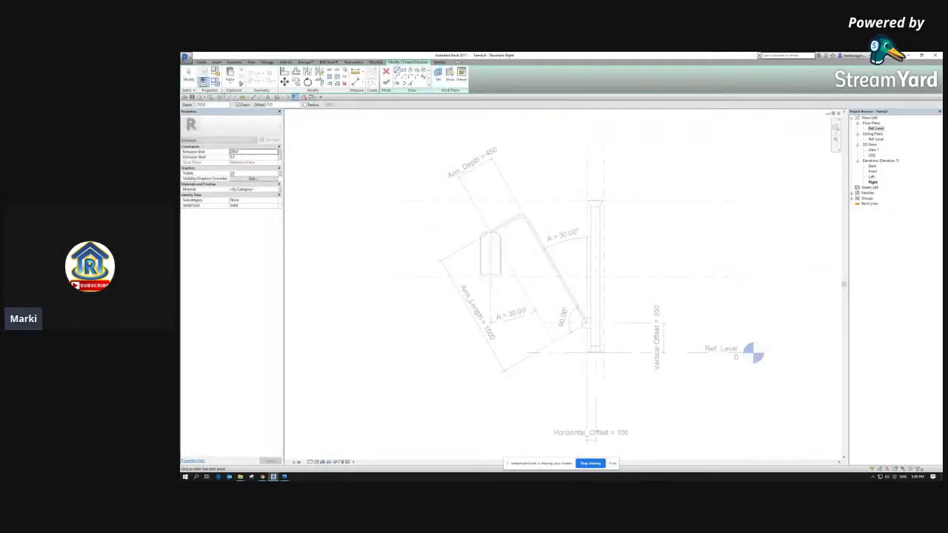
Step: Paste the copied side plate profile beside the post and delete the two 115 dimensions pasted with it
{"action": "left_click", "coordinate": [230, 84]}
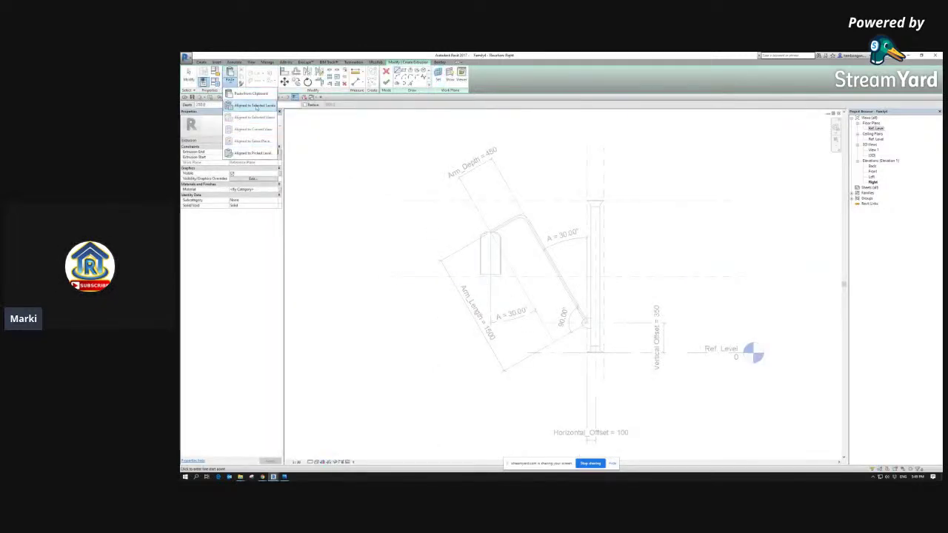
{"action": "key", "text": "Escape"}
{"action": "key", "text": "Escape"}
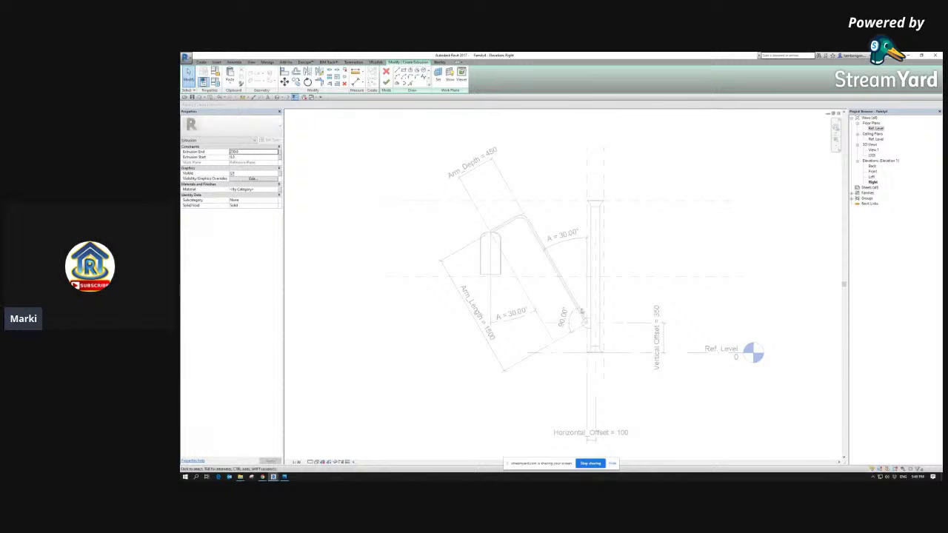
{"action": "key", "text": "ctrl+v"}
{"action": "left_click", "coordinate": [582, 338]}
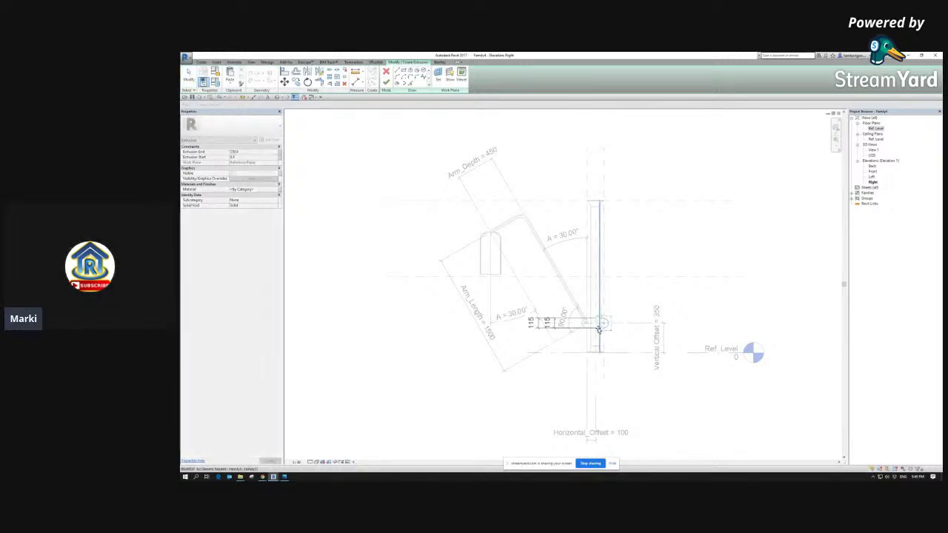
{"action": "scroll", "coordinate": [585, 337], "scroll_direction": "up", "scroll_amount": 3}
{"action": "key", "text": "Escape"}
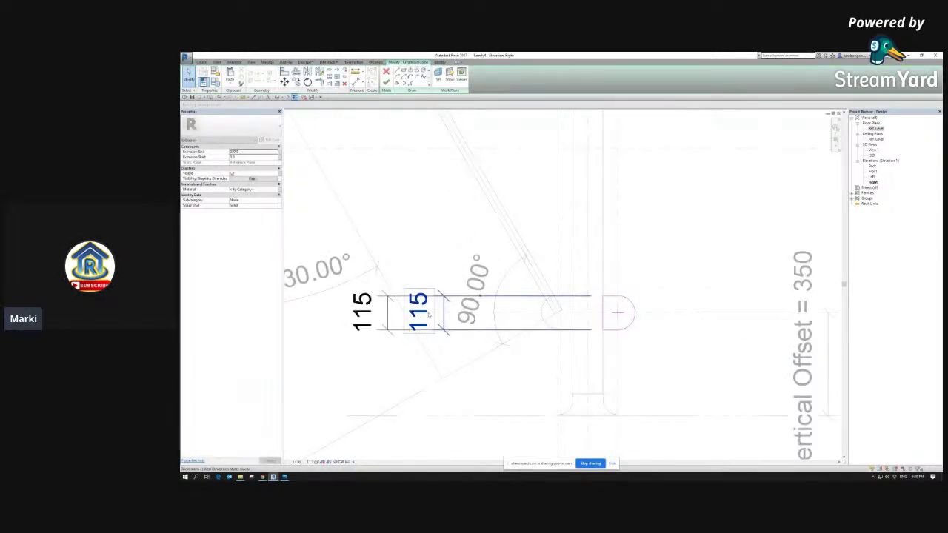
{"action": "left_click", "coordinate": [450, 328]}
{"action": "key", "text": "Delete"}
{"action": "left_click", "coordinate": [455, 327]}
{"action": "key", "text": "Delete"}
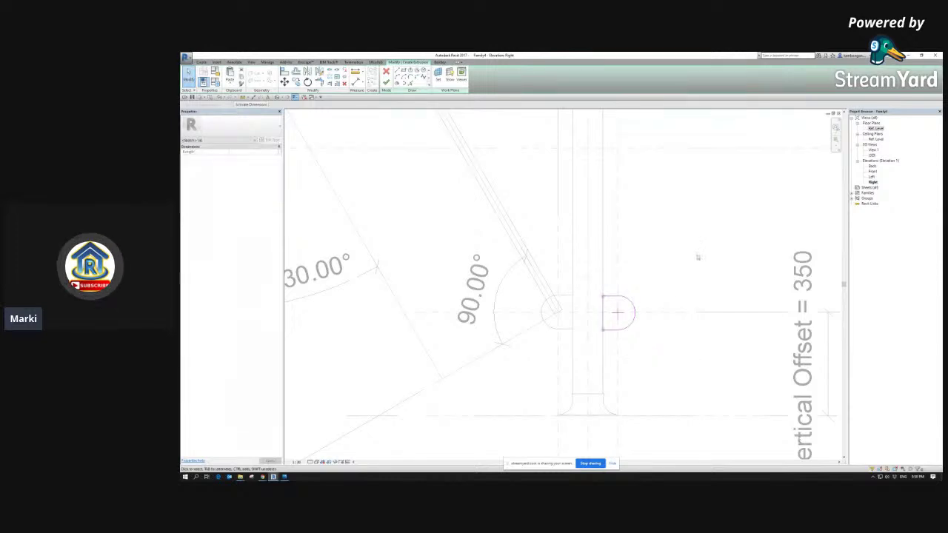
Step: Flip the pasted profile to the arm side of the post and place it over the existing side plate's outline
{"action": "left_click", "coordinate": [590, 287]}
{"action": "mouse_move", "coordinate": [465, 367]}
{"action": "left_mouse_down"}
{"action": "mouse_move", "coordinate": [614, 272]}
{"action": "mouse_move", "coordinate": [681, 367]}
{"action": "left_mouse_up"}
{"action": "key", "text": "Delete"}
{"action": "left_click_drag", "start_coordinate": [488, 257], "coordinate": [599, 345]}
{"action": "scroll", "coordinate": [571, 267], "scroll_direction": "up", "scroll_amount": 3}
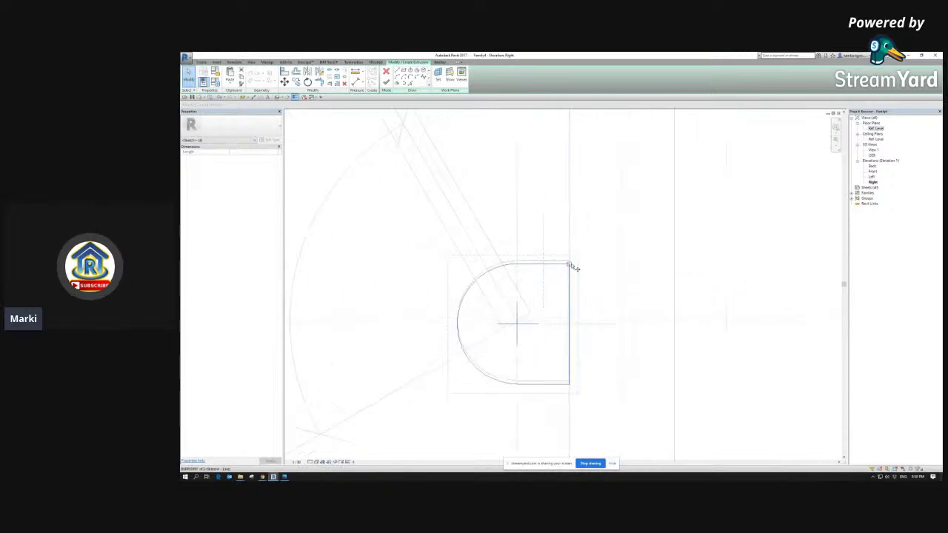
{"action": "scroll", "coordinate": [568, 264], "scroll_direction": "down", "scroll_amount": 4}
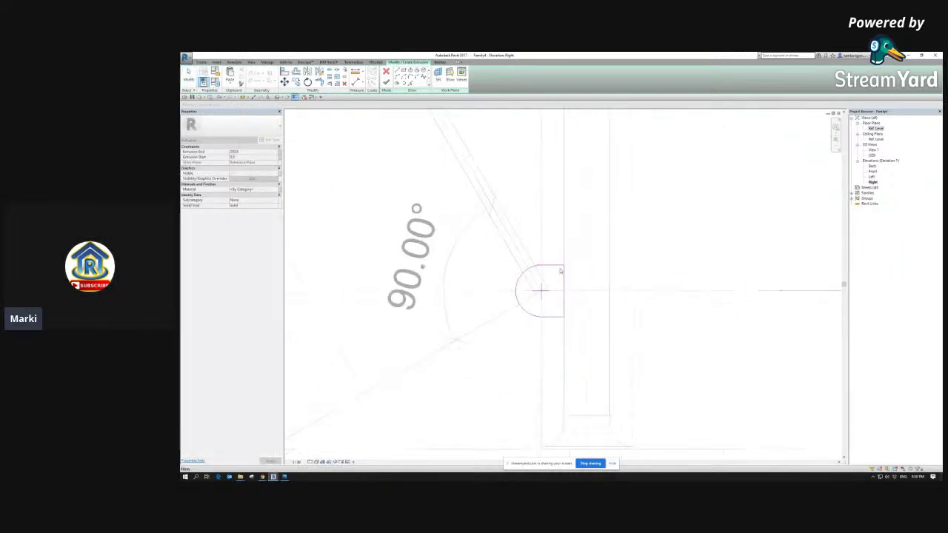
Step: Dimension the profile's two straight edges from the horizontal reference plane through the pivot and make the segments equal
{"action": "key", "text": "d"}
{"action": "key", "text": "i"}
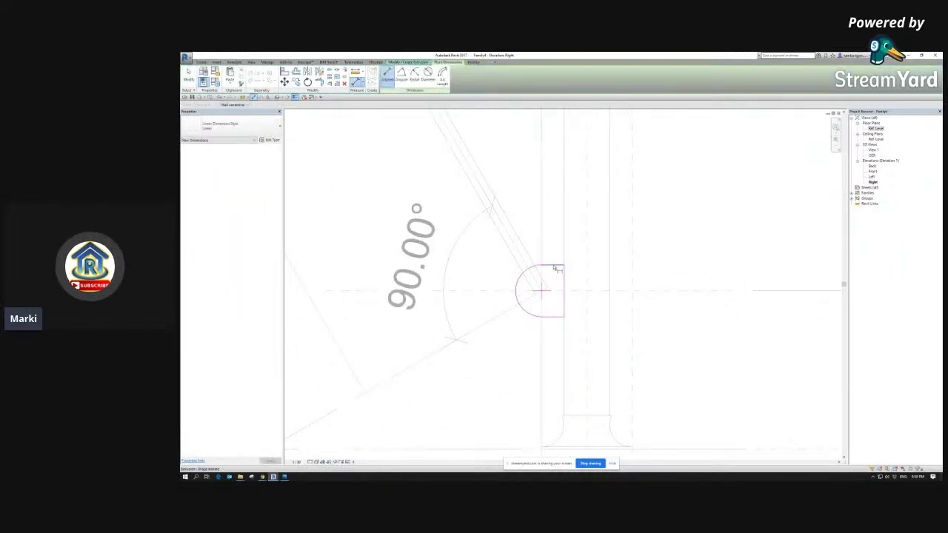
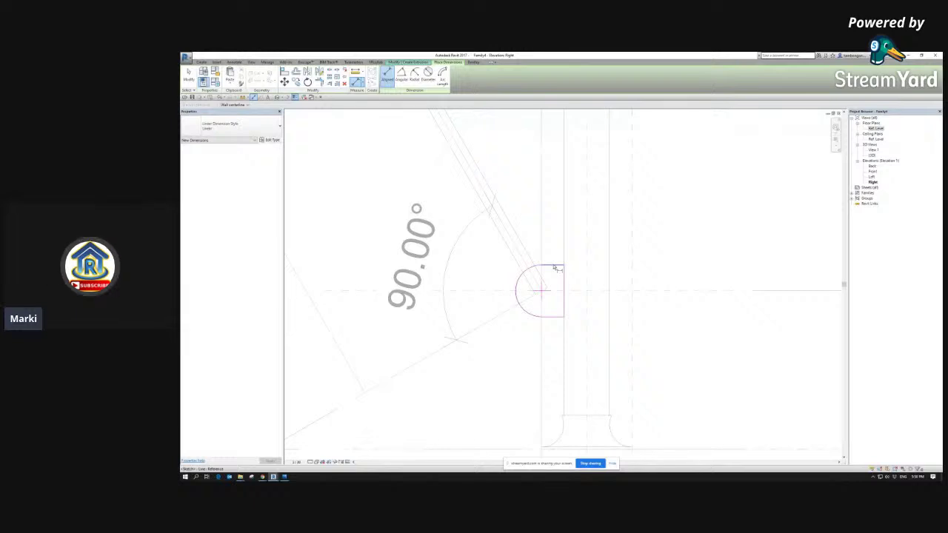
{"action": "left_click", "coordinate": [555, 268]}
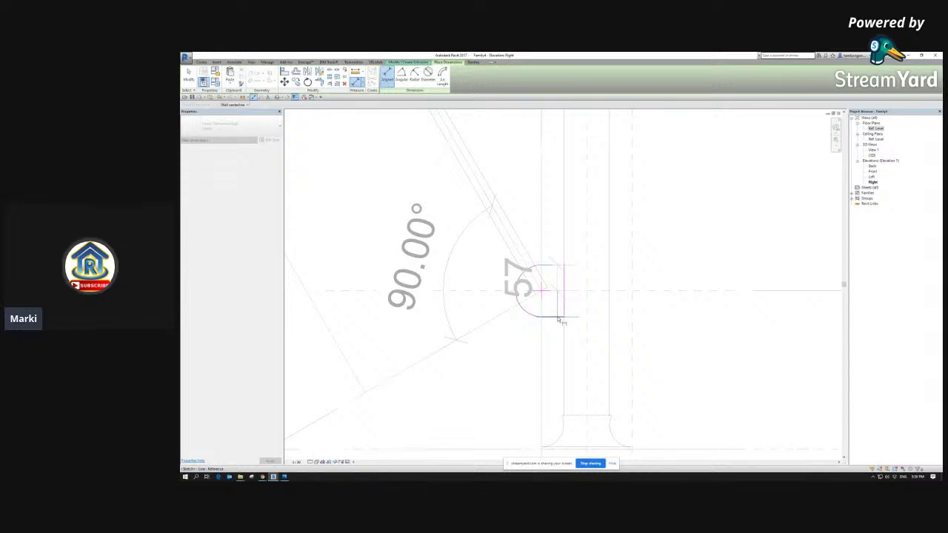
{"action": "scroll", "coordinate": [715, 311], "scroll_direction": "down", "scroll_amount": 3}
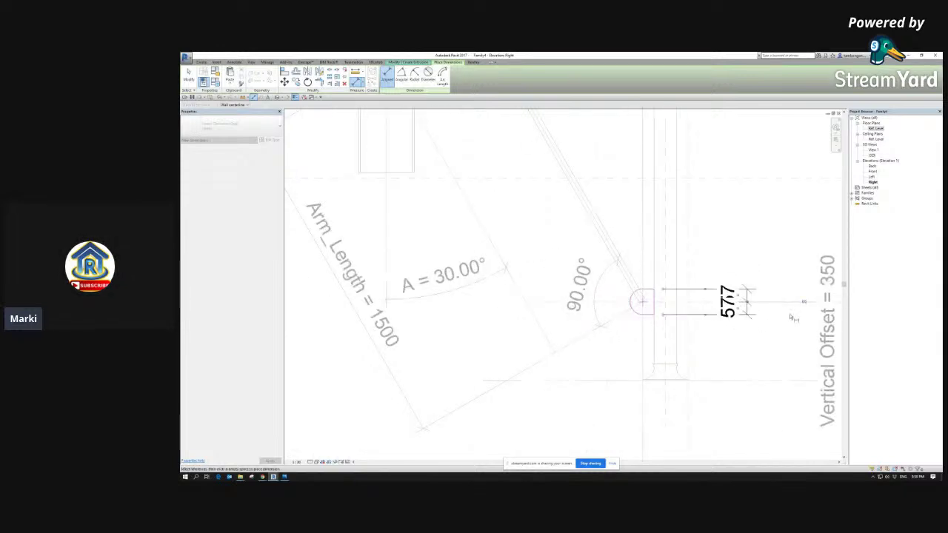
{"action": "left_click", "coordinate": [806, 306]}
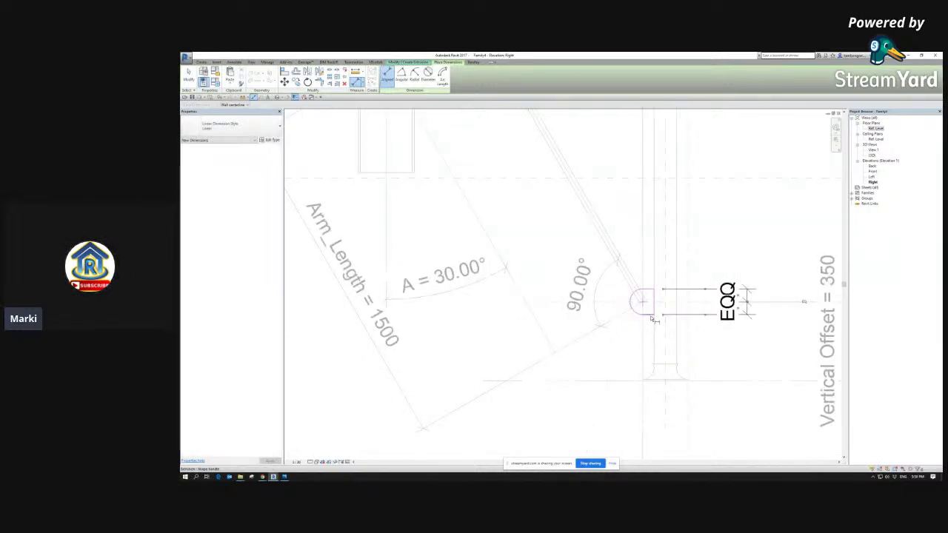
Step: Dimension the profile's overall height and align the arc's centre to the vertical reference plane at the arm's pivot
{"action": "left_click", "coordinate": [651, 319]}
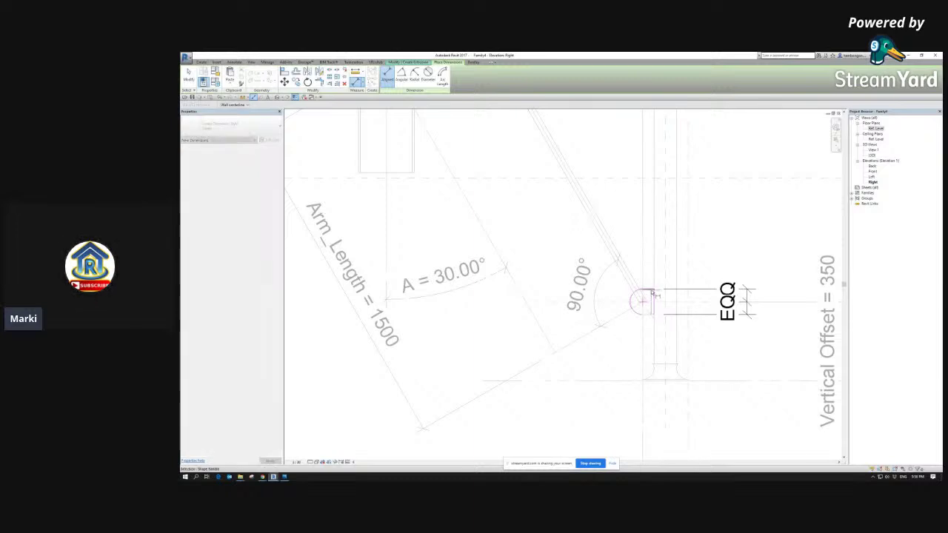
{"action": "left_click", "coordinate": [651, 291]}
{"action": "middle_click_drag", "start_coordinate": [713, 324], "coordinate": [593, 318]}
{"action": "left_click", "coordinate": [669, 330]}
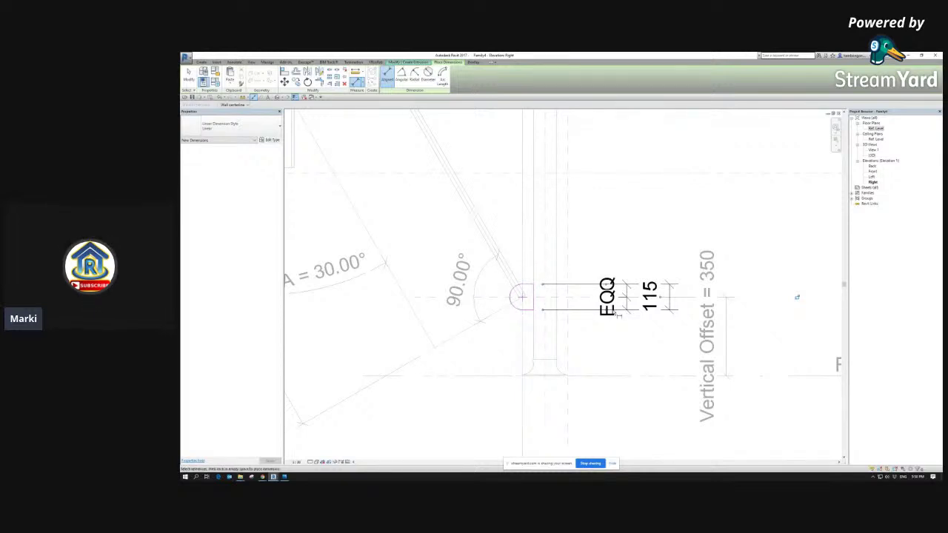
{"action": "key", "text": "Escape"}
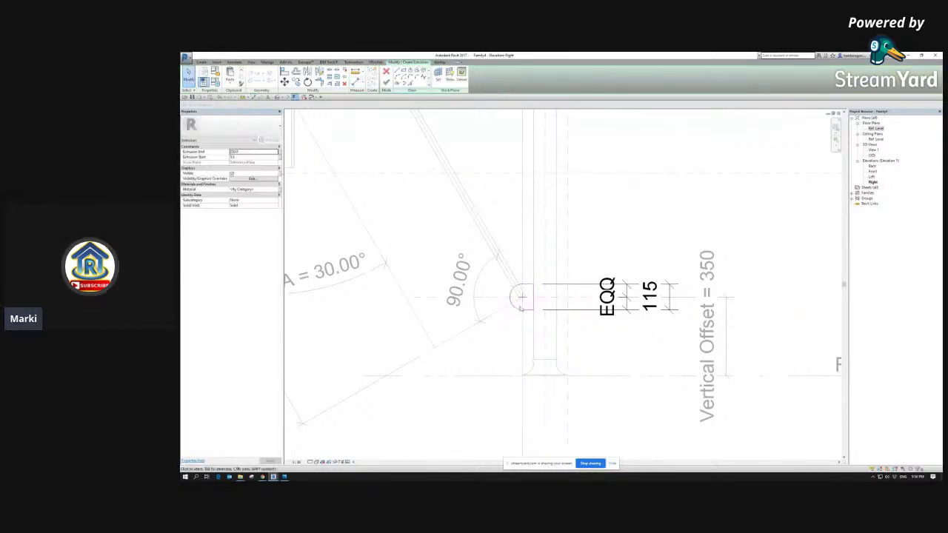
{"action": "left_click", "coordinate": [524, 299]}
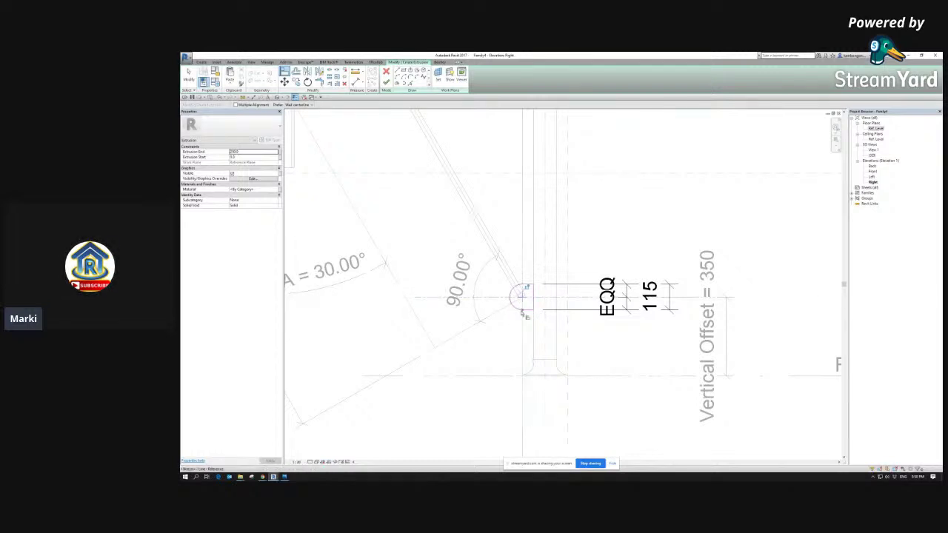
{"action": "key", "text": "Escape"}
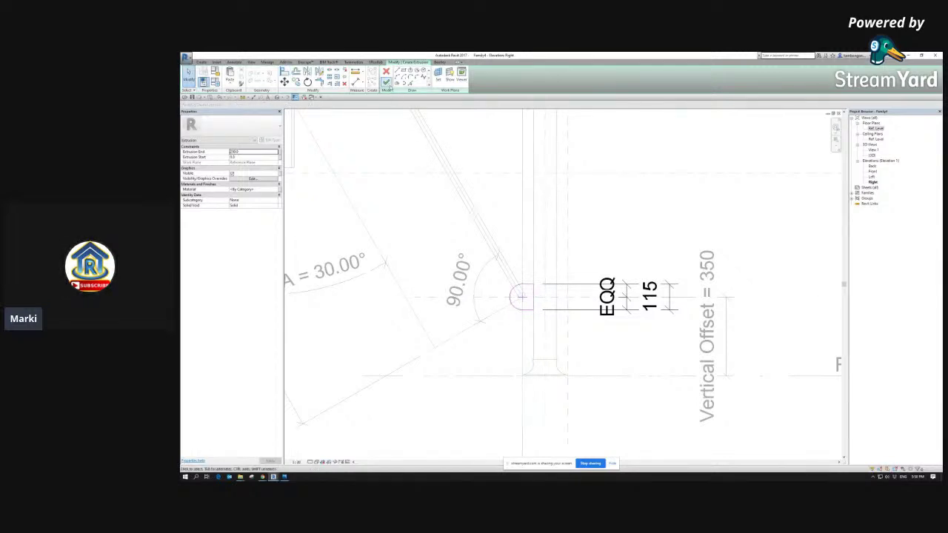
Step: Delete the profile's overall height dimension, finish the extrusion, and return to the Ref. Level plan
{"action": "left_click", "coordinate": [646, 292]}
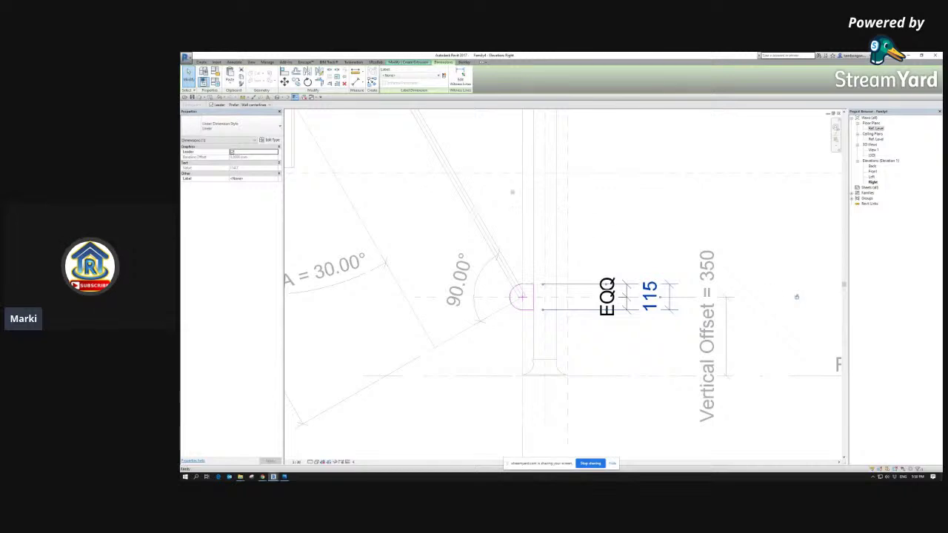
{"action": "key", "text": "Delete"}
{"action": "double_click", "coordinate": [875, 128]}
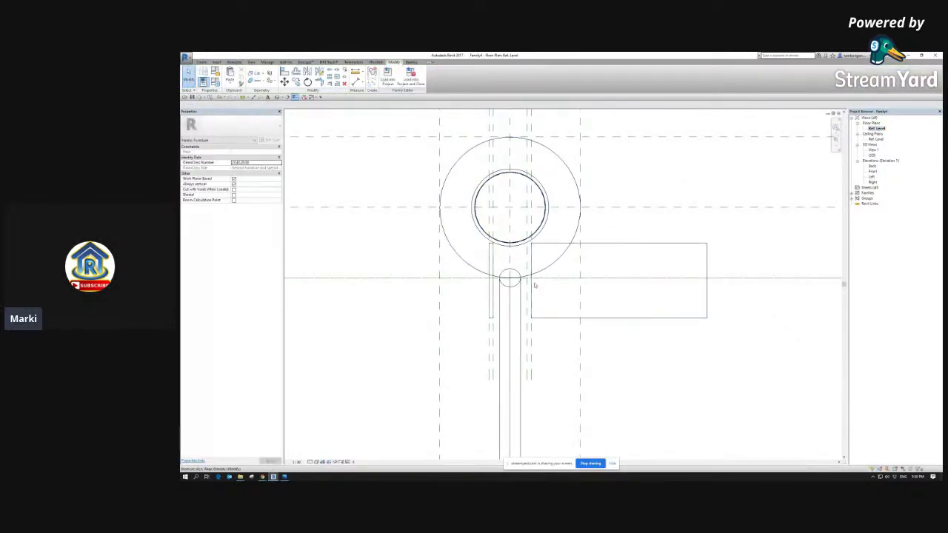
Step: Align the new plate's far face to the inner right reference plane beside the arm
{"action": "key", "text": "a"}
{"action": "key", "text": "l"}
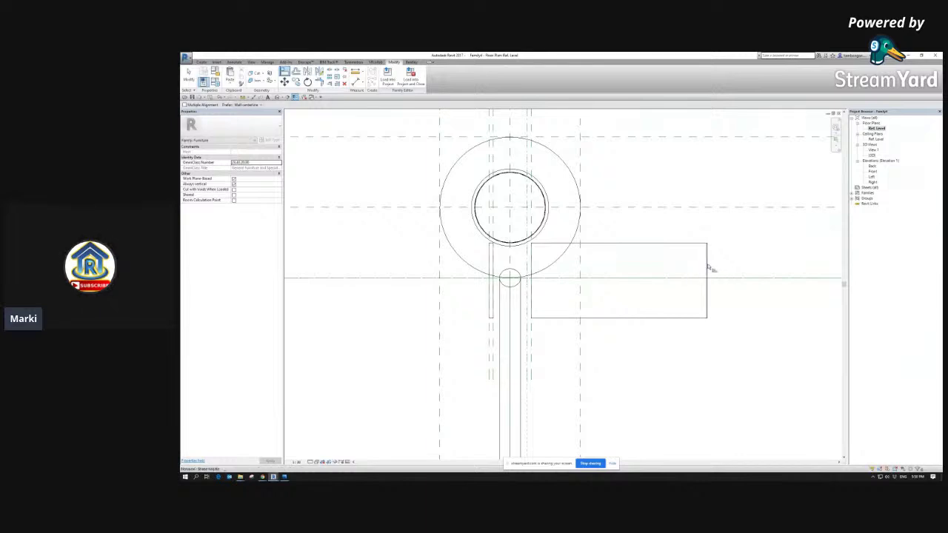
{"action": "left_click", "coordinate": [707, 266]}
{"action": "left_click", "coordinate": [519, 236]}
{"action": "left_click", "coordinate": [190, 75]}
Step: Check in 3D how both side plates meet the post, and return to the Ref. Level plan
{"action": "left_click", "coordinate": [280, 98]}
{"action": "left_click", "coordinate": [601, 288]}
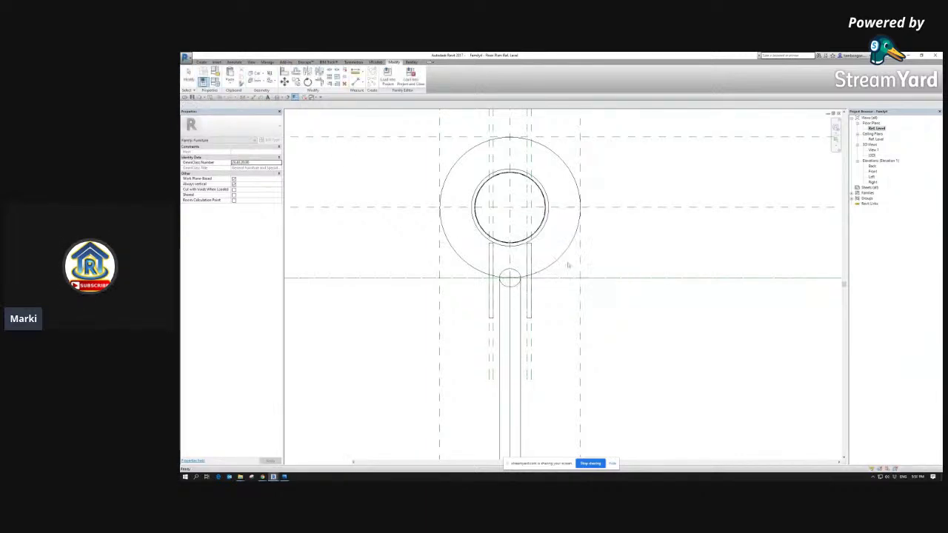
{"action": "middle_click_drag", "start_coordinate": [546, 358], "coordinate": [495, 454], "text": "shift"}
{"action": "scroll", "coordinate": [501, 357], "scroll_direction": "up", "scroll_amount": 3}
{"action": "scroll", "coordinate": [487, 361], "scroll_direction": "up", "scroll_amount": 1}
{"action": "double_click", "coordinate": [876, 128]}
{"action": "scroll", "coordinate": [490, 241], "scroll_direction": "up", "scroll_amount": 2}
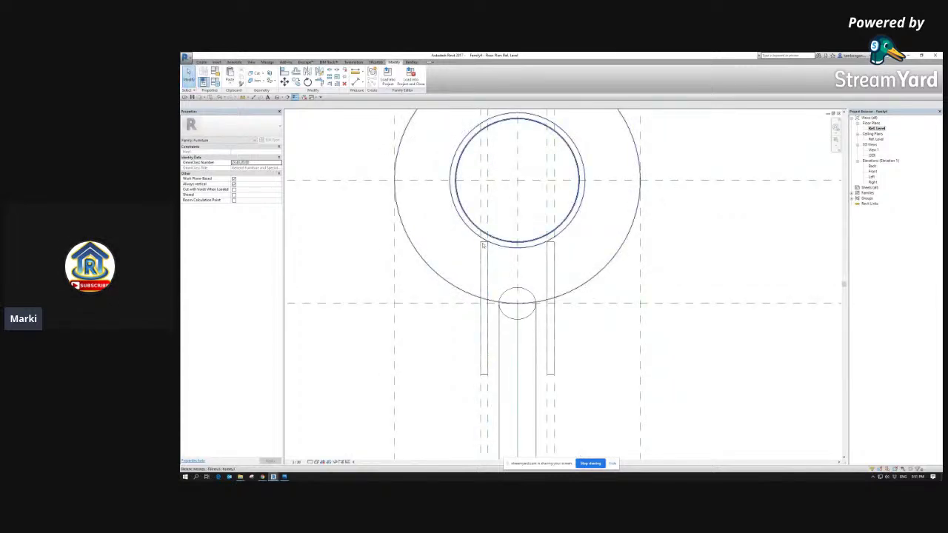
{"action": "left_click", "coordinate": [465, 211]}
{"action": "left_click", "coordinate": [388, 74]}
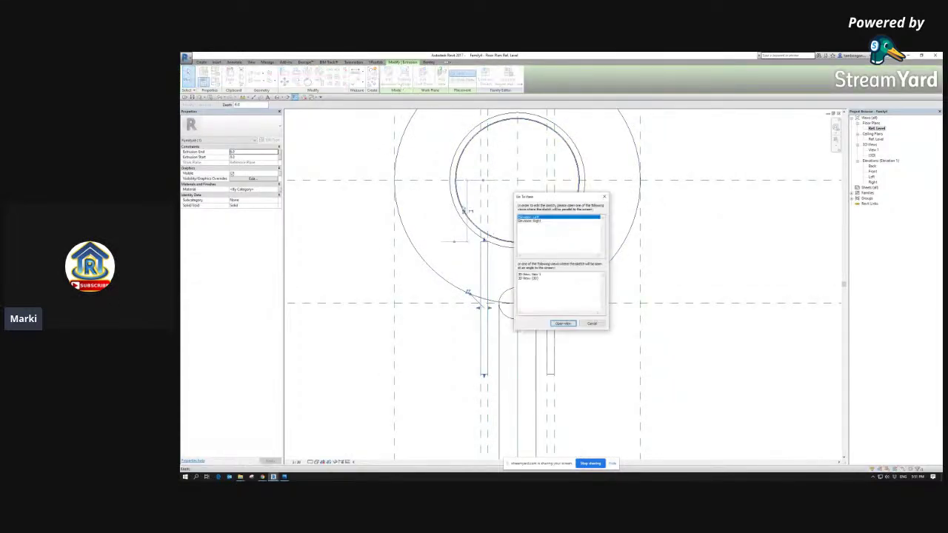
{"action": "key", "text": "Escape"}
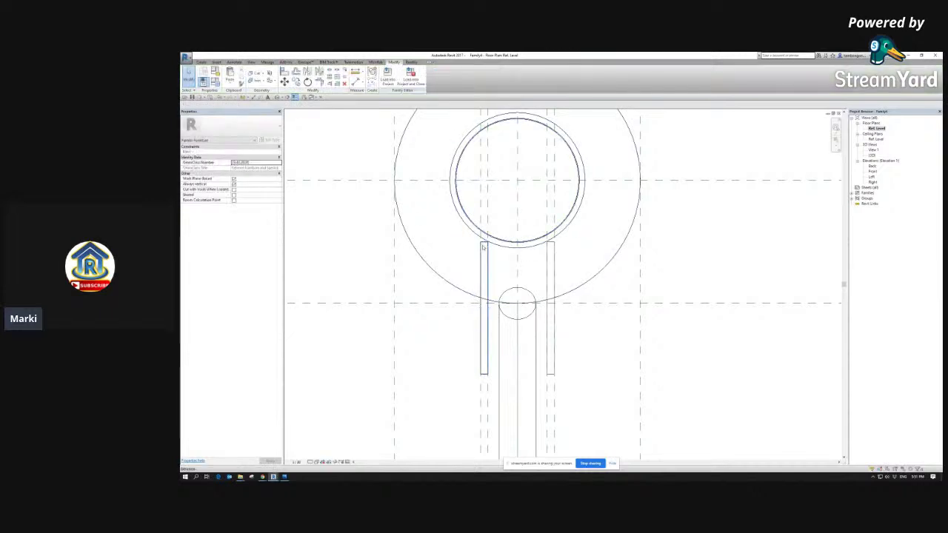
Step: Lengthen both side plates in plan so their flat ends extend inside the round post
{"action": "left_click", "coordinate": [567, 257]}
{"action": "left_click", "coordinate": [552, 247]}
{"action": "key", "text": "Escape"}
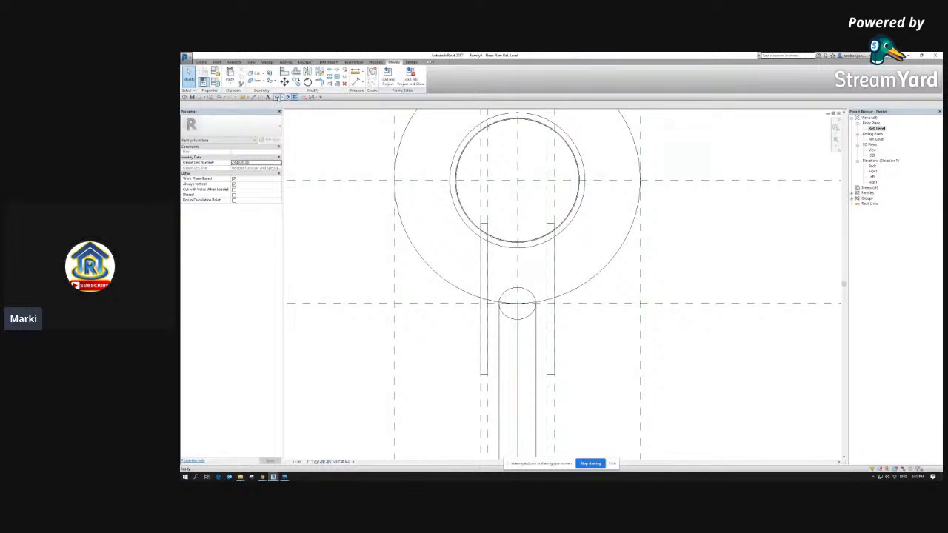
Step: Examine the lengthened side plates, the post and the whole lamp from several angles in 3D
{"action": "left_click", "coordinate": [293, 97]}
{"action": "scroll", "coordinate": [471, 351], "scroll_direction": "up", "scroll_amount": 3}
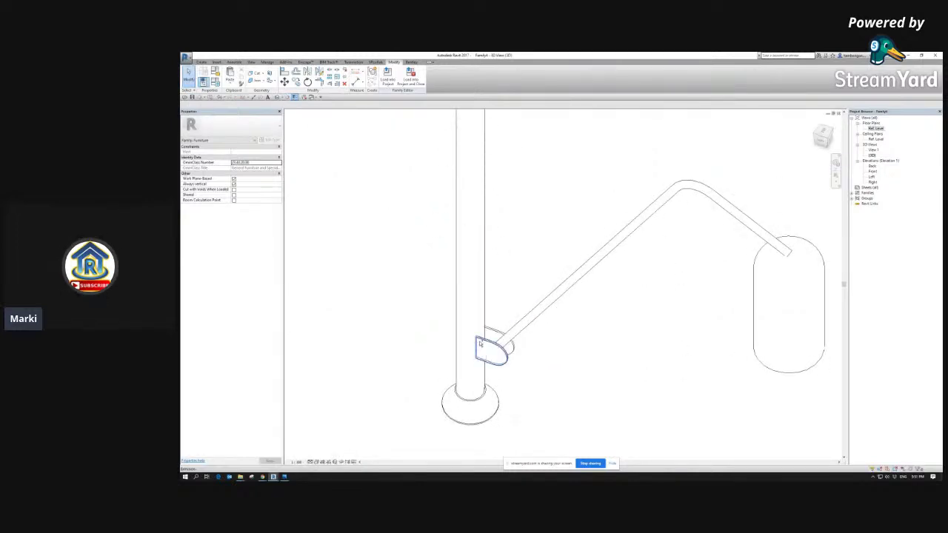
{"action": "scroll", "coordinate": [471, 352], "scroll_direction": "down", "scroll_amount": 2}
{"action": "left_click", "coordinate": [487, 272]}
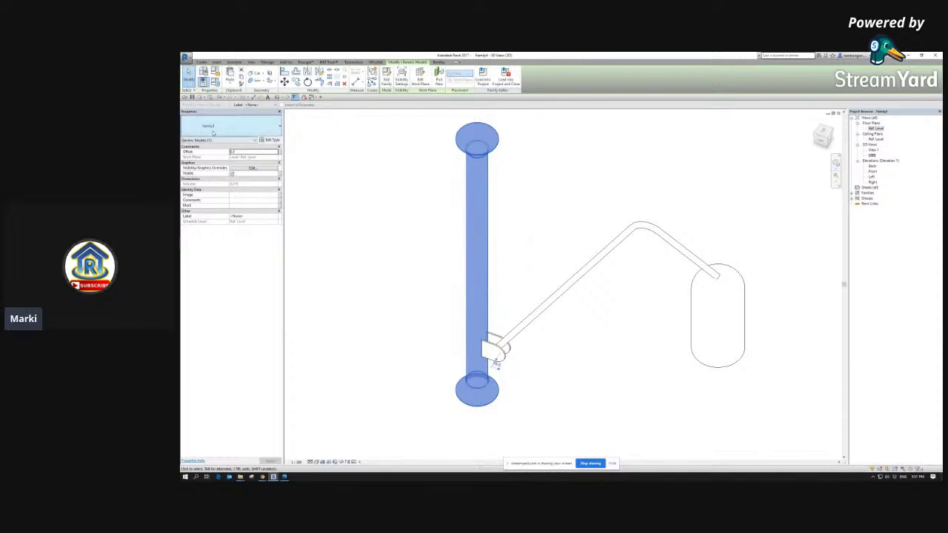
{"action": "left_click", "coordinate": [490, 242]}
{"action": "left_click", "coordinate": [490, 243]}
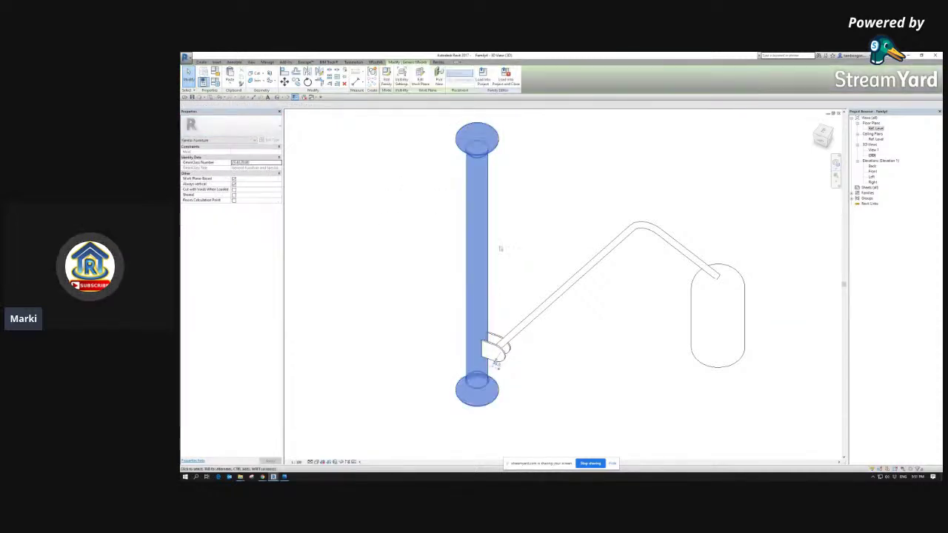
{"action": "middle_click_drag", "start_coordinate": [502, 250], "coordinate": [535, 195], "text": "shift"}
{"action": "left_click", "coordinate": [530, 214]}
{"action": "scroll", "coordinate": [537, 228], "scroll_direction": "down", "scroll_amount": 2}
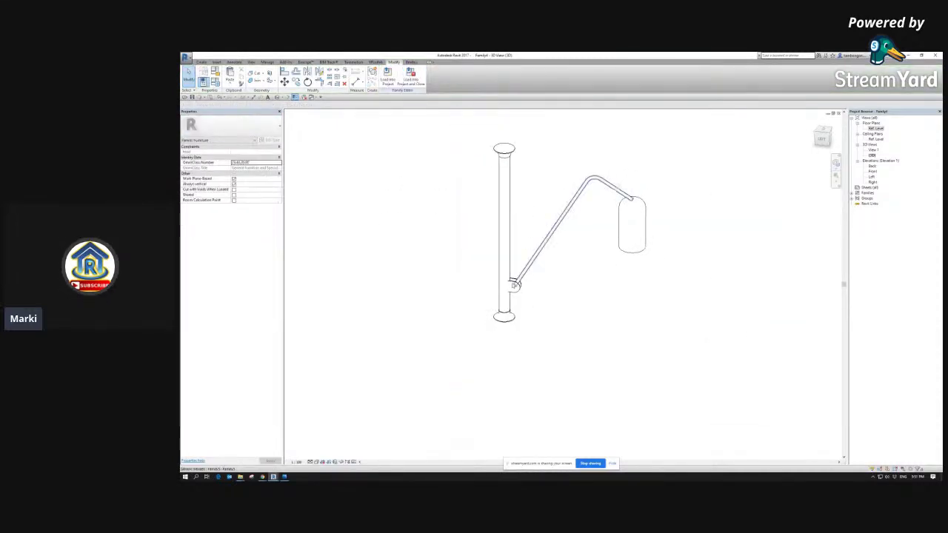
{"action": "middle_click_drag", "start_coordinate": [552, 281], "coordinate": [521, 269], "text": "shift"}
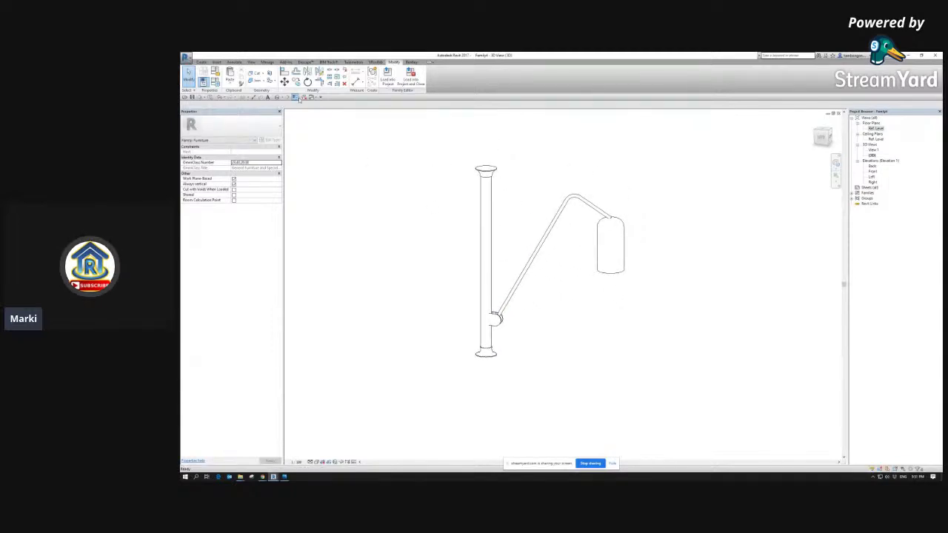
Step: Test the lamp family's Horizontal_Offset at 150, and set it back to 100
{"action": "left_click", "coordinate": [215, 82]}
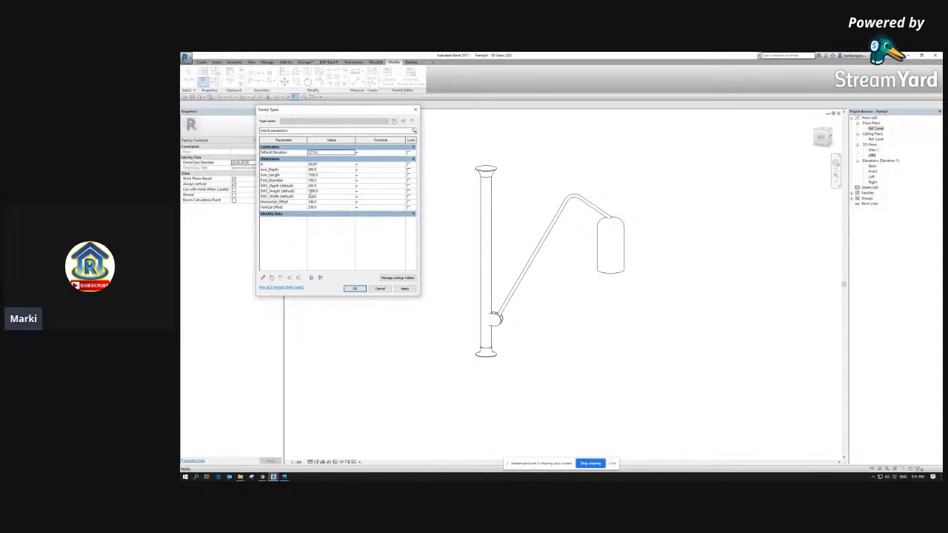
{"action": "left_click", "coordinate": [325, 202]}
{"action": "left_click", "coordinate": [408, 290]}
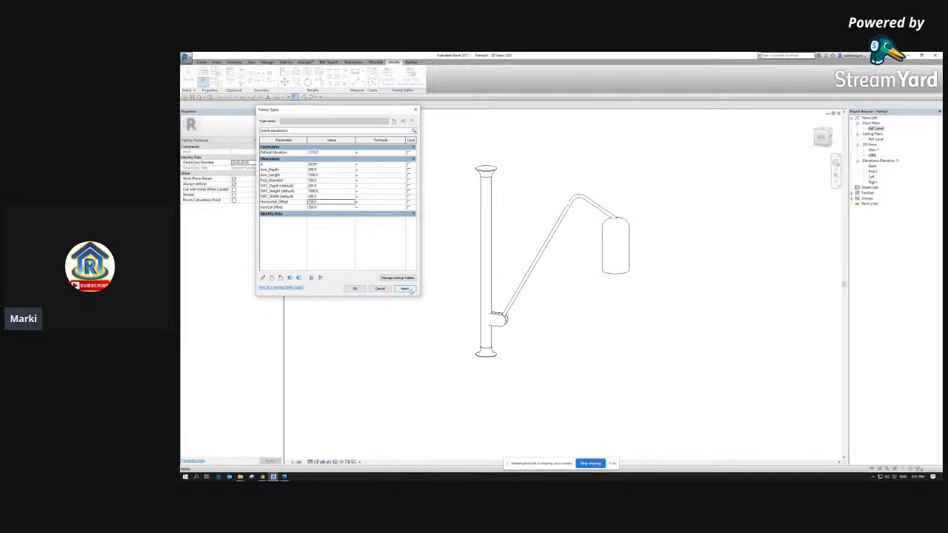
{"action": "double_click", "coordinate": [331, 202]}
{"action": "type", "text": "100"}
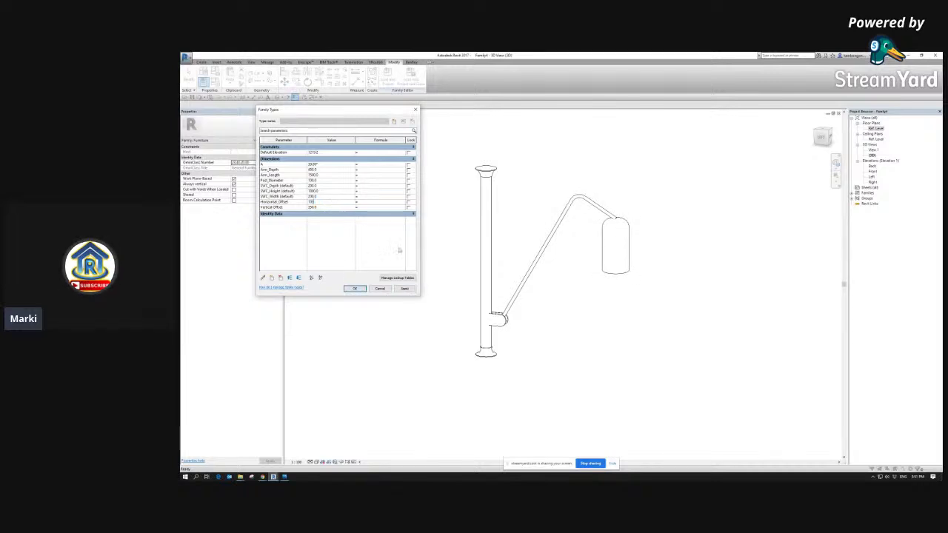
{"action": "key", "text": "Return"}
Step: Test the Vertical Offset at 500, set it to 300, and set angle A to 20°
{"action": "left_click", "coordinate": [327, 208]}
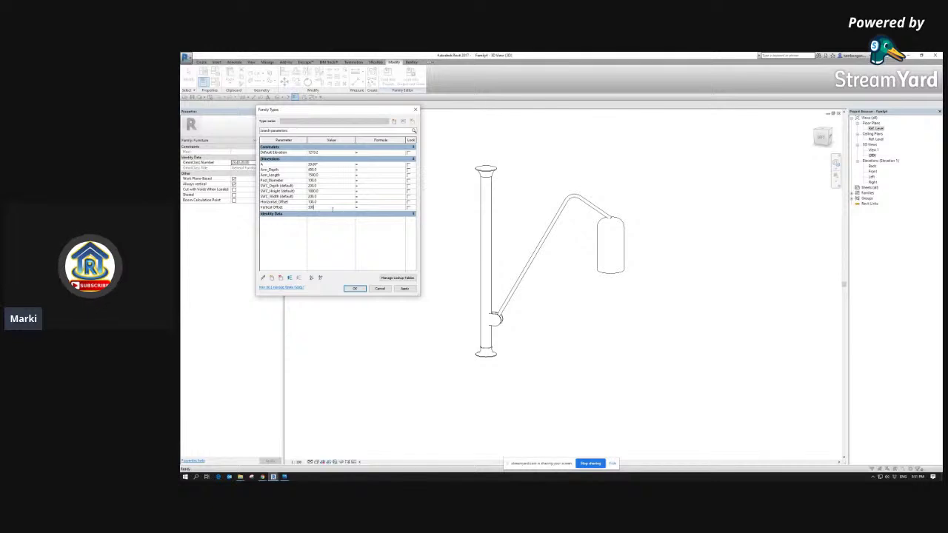
{"action": "type", "text": "300"}
{"action": "left_click", "coordinate": [404, 288]}
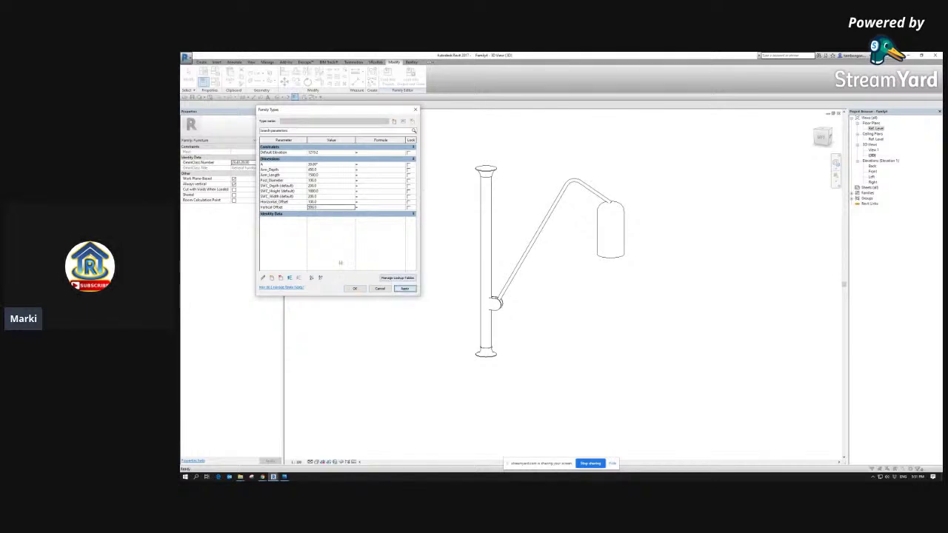
{"action": "type", "text": "300"}
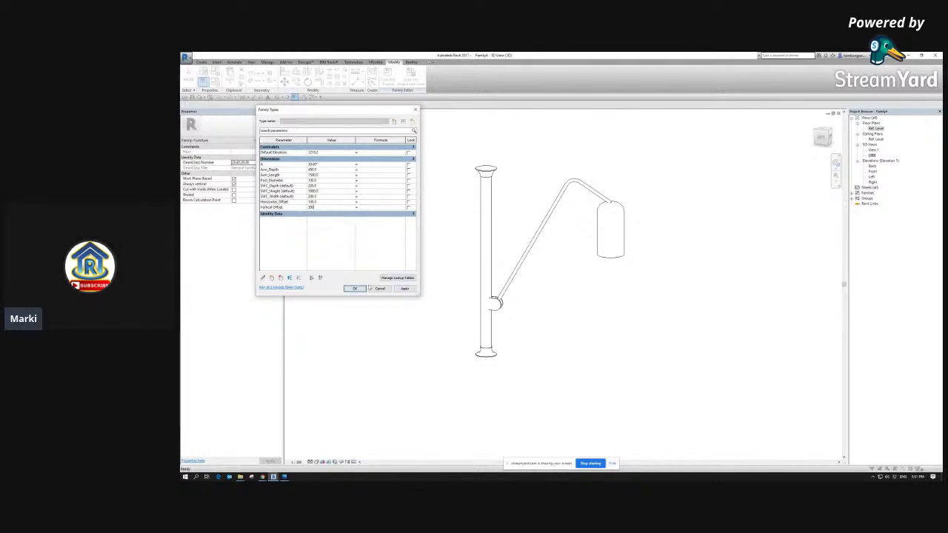
{"action": "key", "text": "Return"}
{"action": "left_click", "coordinate": [328, 165]}
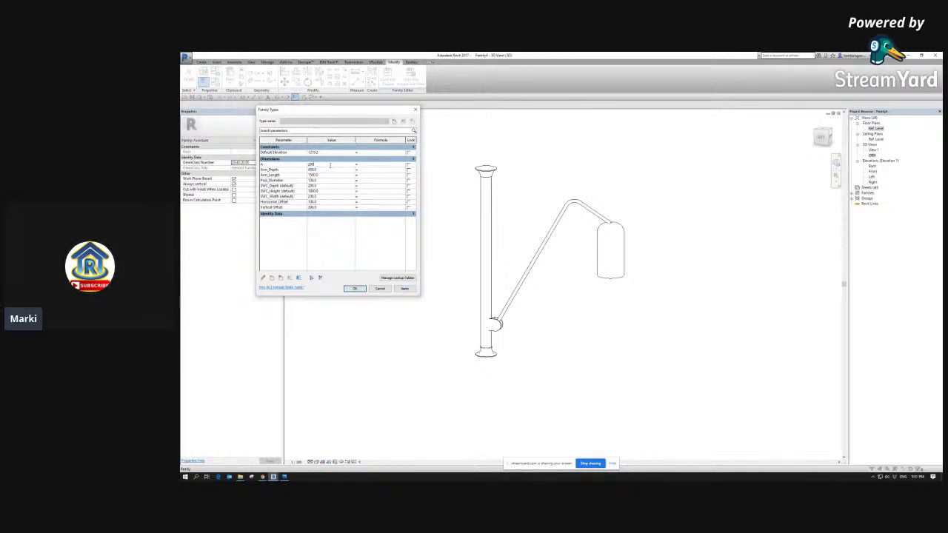
{"action": "left_click", "coordinate": [405, 288]}
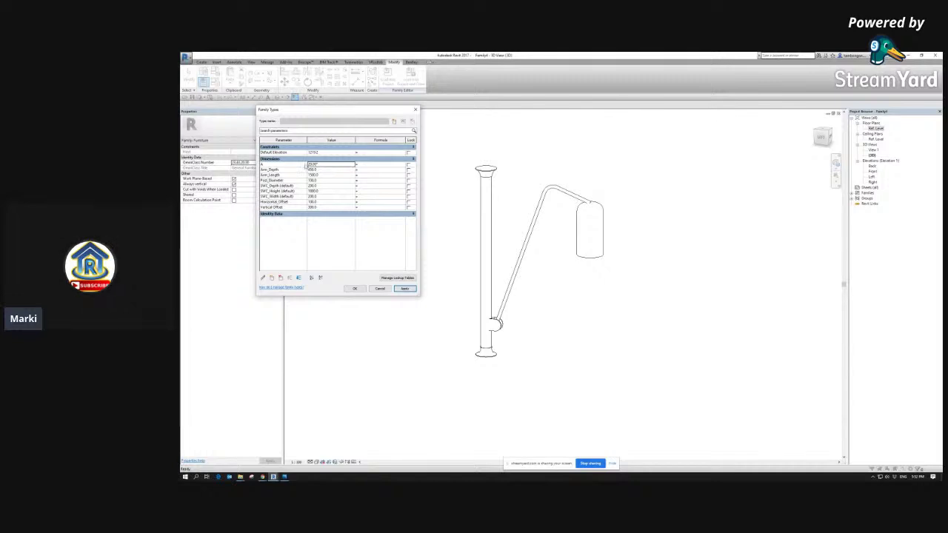
{"action": "left_click", "coordinate": [313, 164]}
{"action": "double_click", "coordinate": [313, 164]}
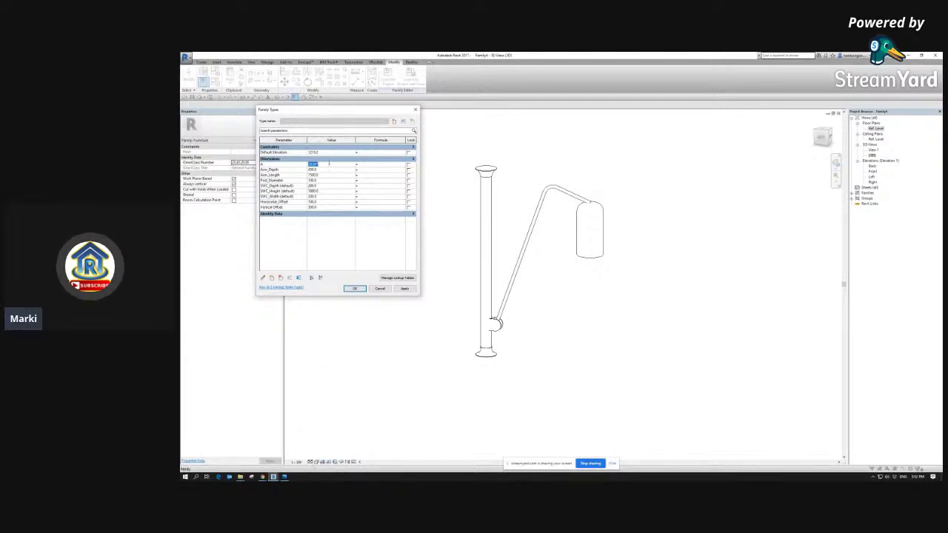
{"action": "key", "text": "ctrl"}
{"action": "key", "text": "ctrl"}
{"action": "key", "text": "ctrl"}
{"action": "key", "text": "ctrl"}
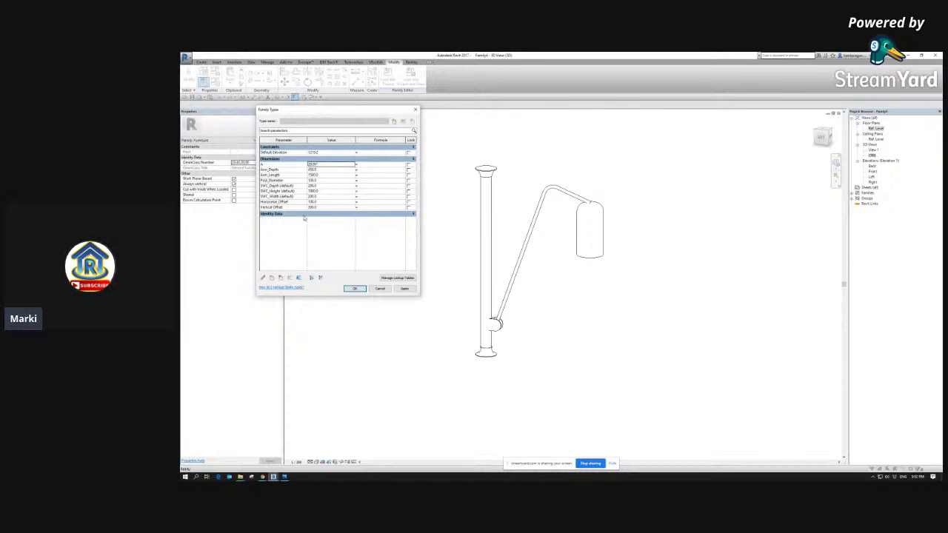
{"action": "left_click", "coordinate": [304, 214]}
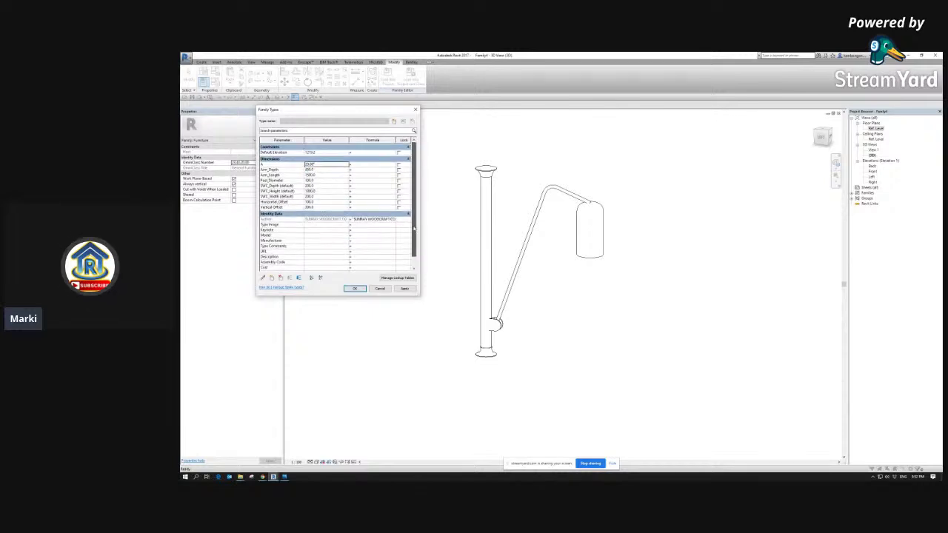
{"action": "left_click", "coordinate": [274, 214]}
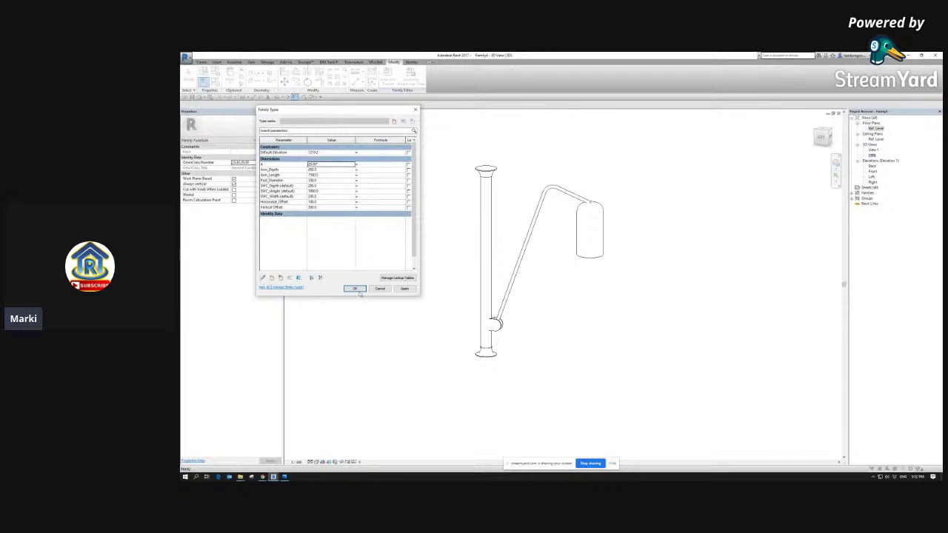
Step: In the Left elevation, create a type parameter named If_A and label both arm angle dimensions with it instead of A
{"action": "left_click", "coordinate": [357, 289]}
{"action": "double_click", "coordinate": [872, 181]}
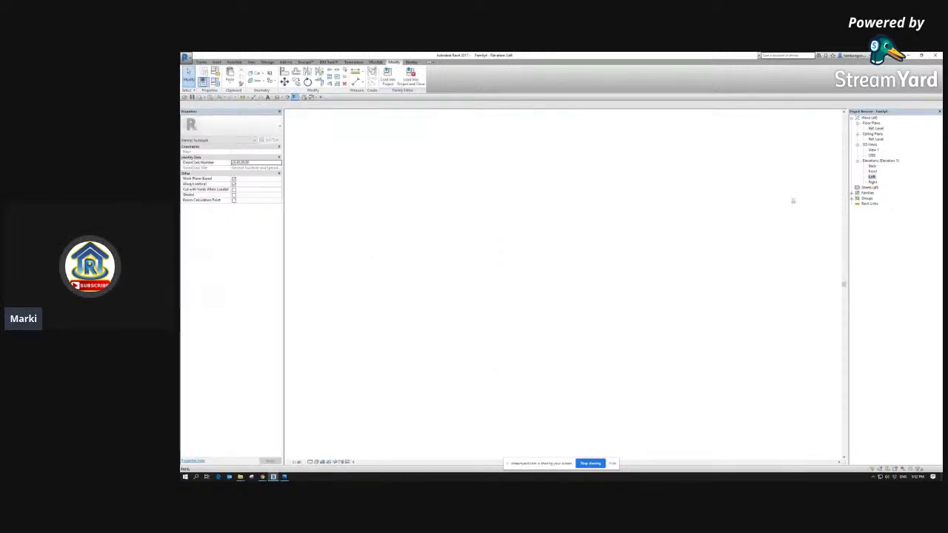
{"action": "left_click", "coordinate": [551, 244]}
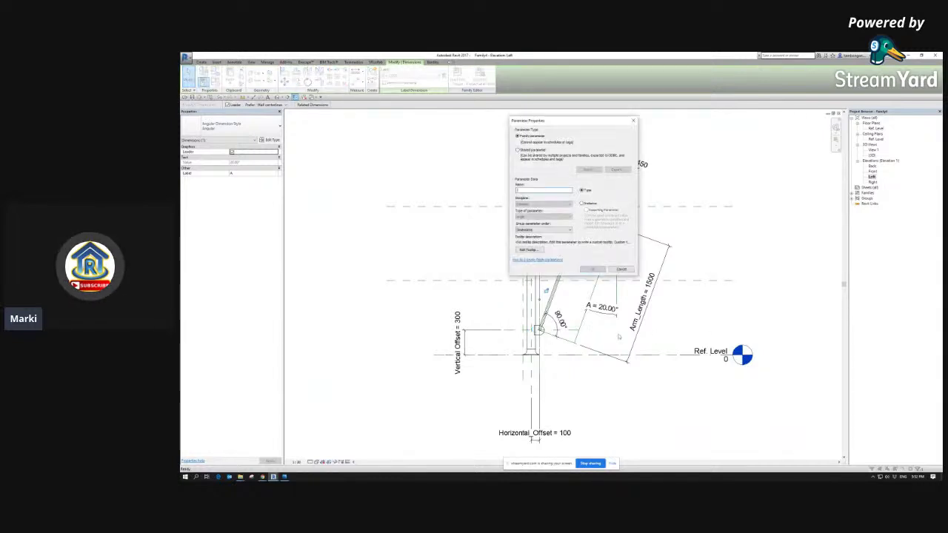
{"action": "type", "text": "A"}
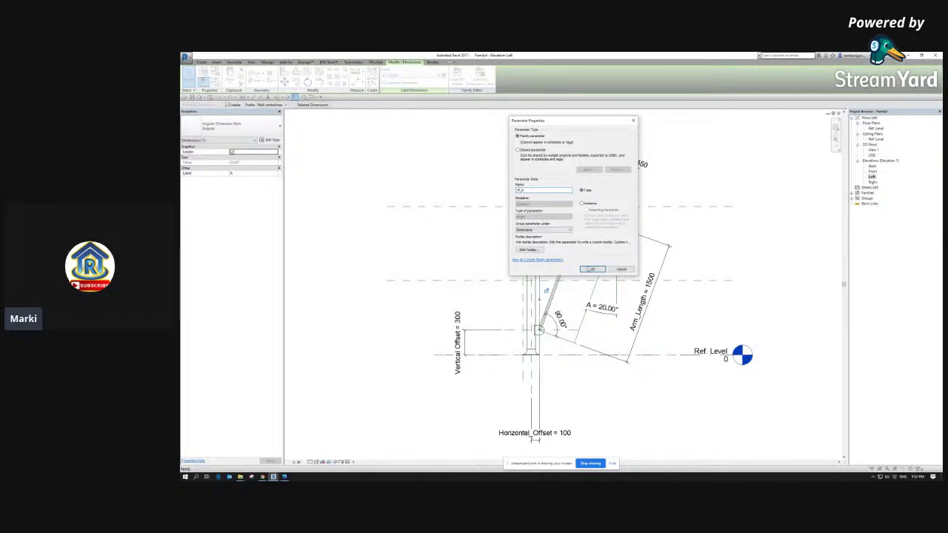
{"action": "left_click", "coordinate": [590, 268]}
{"action": "left_click", "coordinate": [411, 77]}
{"action": "left_click", "coordinate": [404, 93]}
{"action": "left_click", "coordinate": [327, 127]}
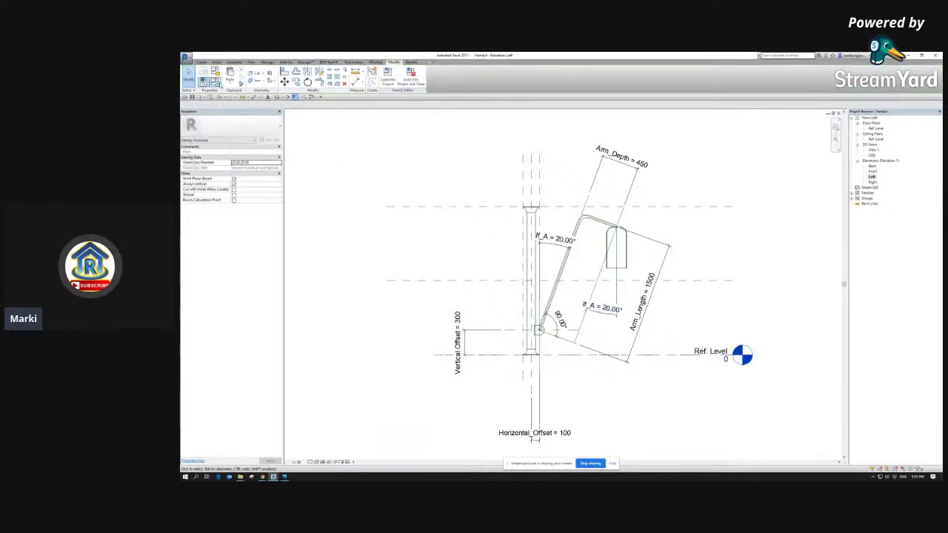
Step: Group the If_A parameter under Other in the family's parameter list
{"action": "left_click", "coordinate": [219, 83]}
{"action": "left_click", "coordinate": [283, 180]}
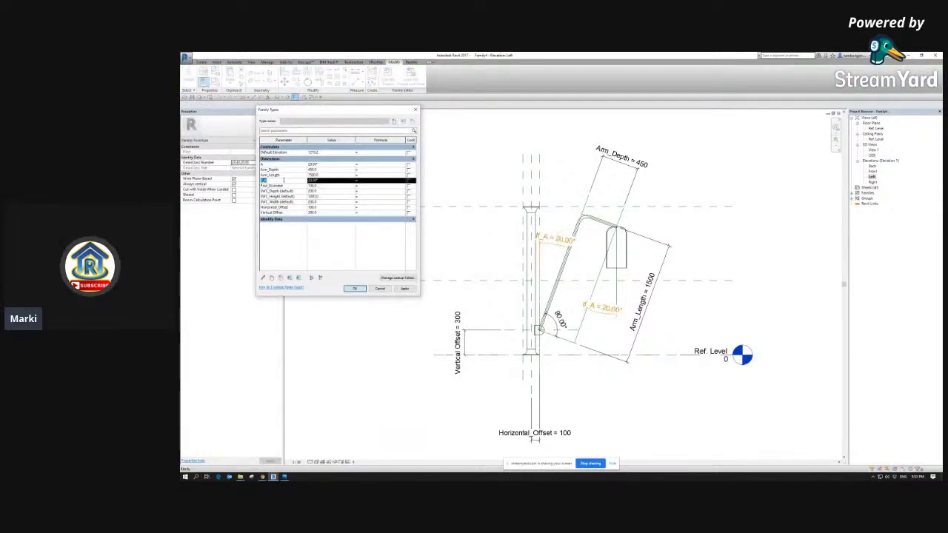
{"action": "left_click", "coordinate": [262, 277]}
{"action": "left_click", "coordinate": [528, 231]}
{"action": "left_click", "coordinate": [544, 326]}
{"action": "left_click", "coordinate": [592, 269]}
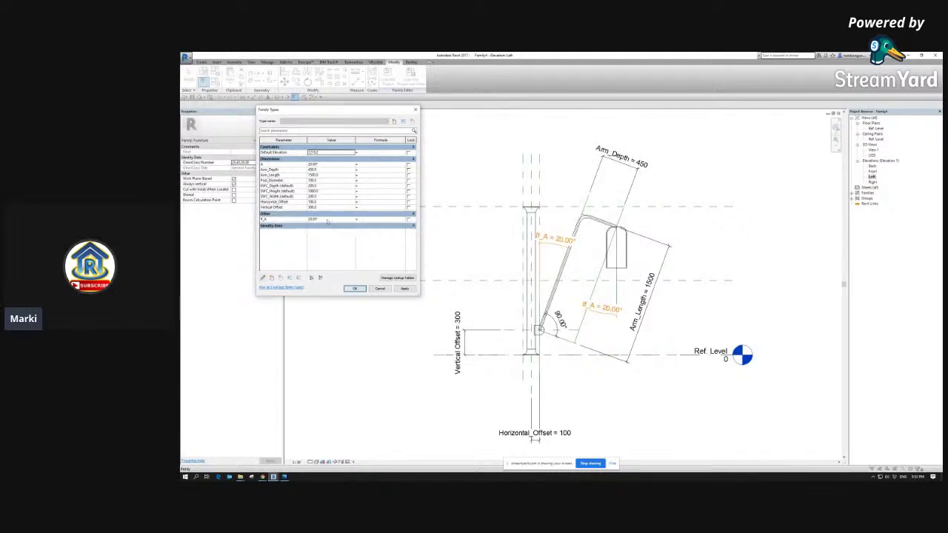
Step: Make more room for formulas in Family Types and give If_A the formula if(A > 80°, 80°, A)
{"action": "left_click_drag", "start_coordinate": [419, 206], "coordinate": [548, 206]}
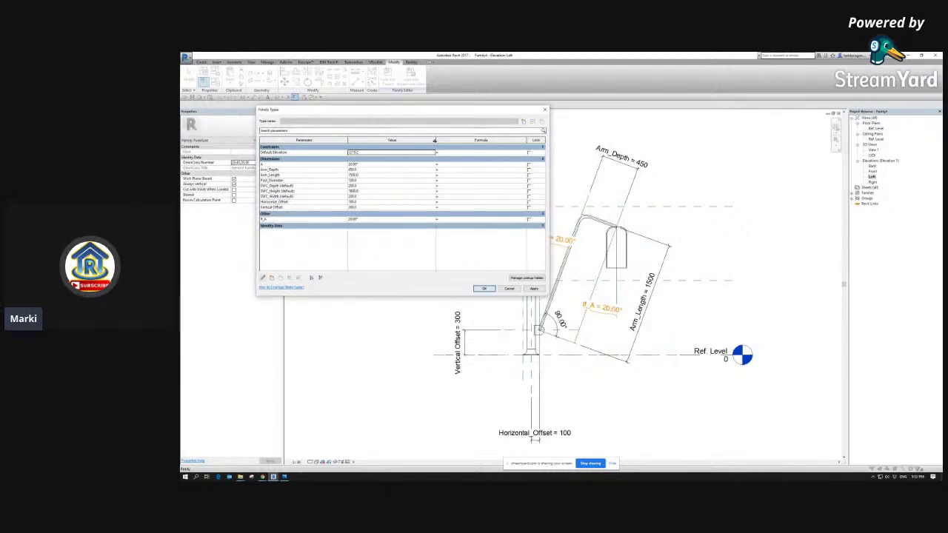
{"action": "left_click_drag", "start_coordinate": [435, 139], "coordinate": [365, 106]}
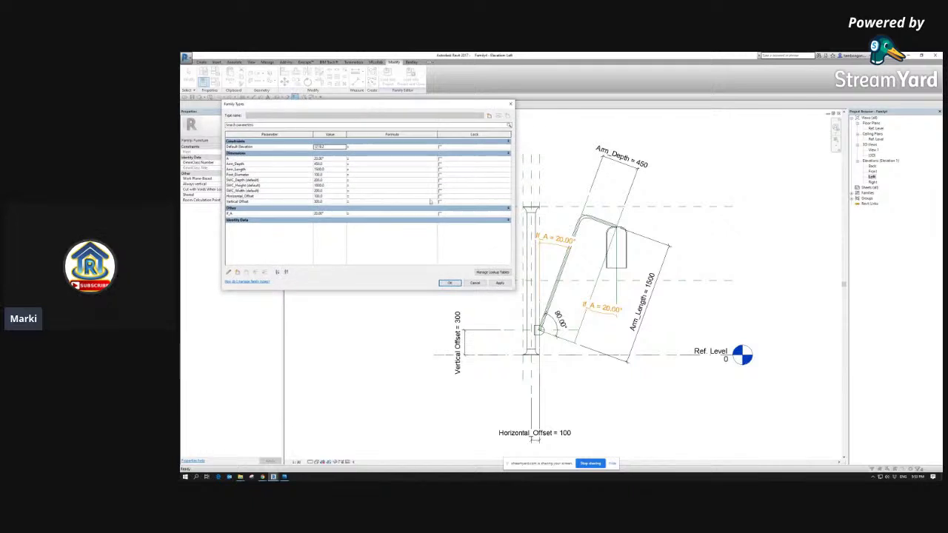
{"action": "left_click_drag", "start_coordinate": [437, 135], "coordinate": [489, 135]}
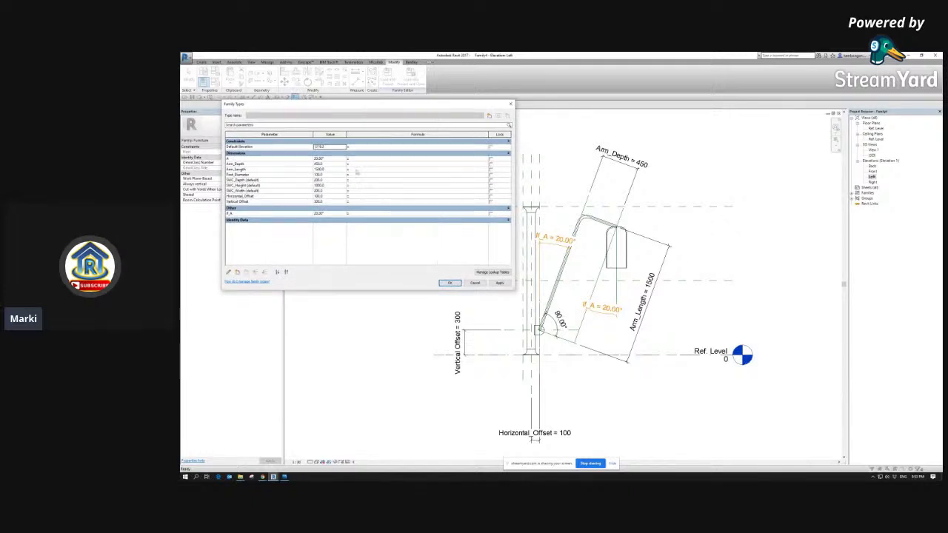
{"action": "left_click", "coordinate": [268, 160]}
{"action": "left_click", "coordinate": [387, 213]}
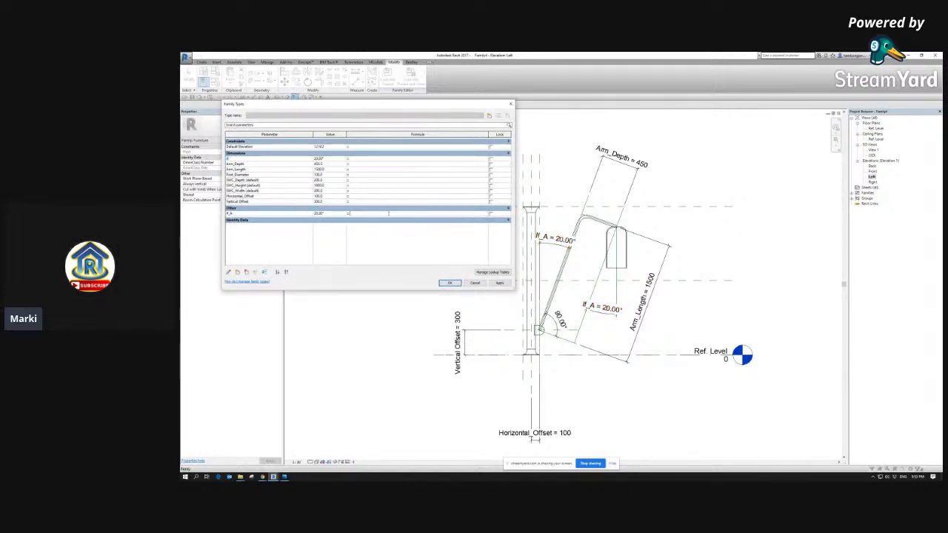
{"action": "key", "text": "BackSpace"}
{"action": "key", "text": "BackSpace"}
{"action": "type", "text": "if(A=45"}
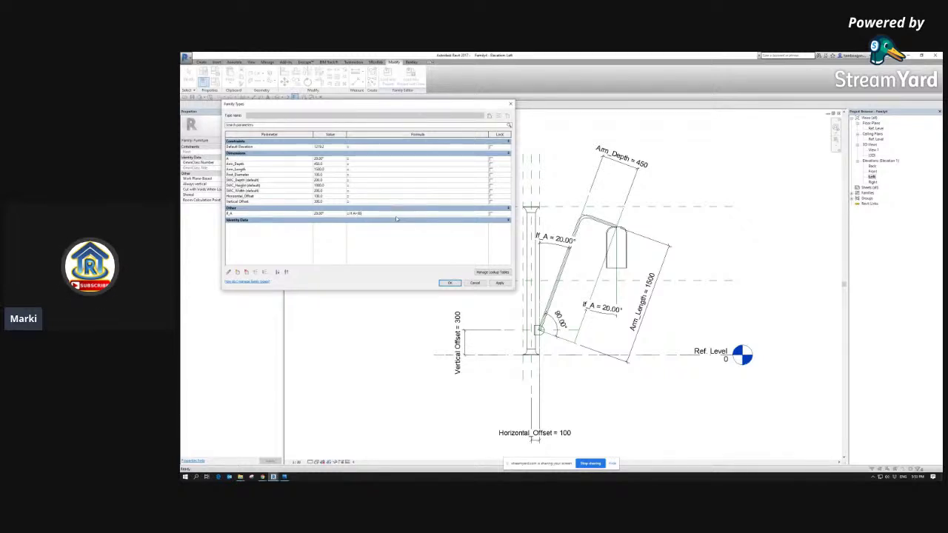
{"action": "key", "text": "BackSpace"}
{"action": "type", "text": "80"}
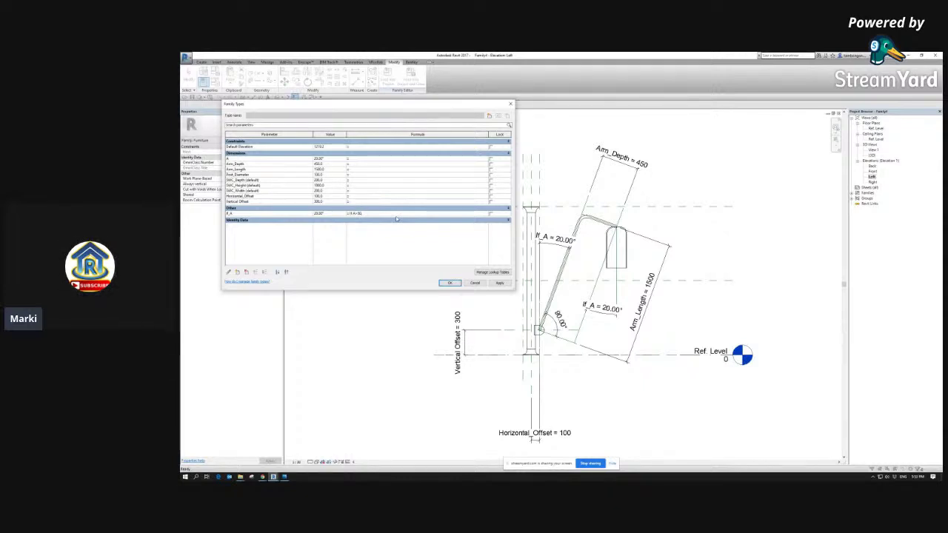
{"action": "type", "text": ","}
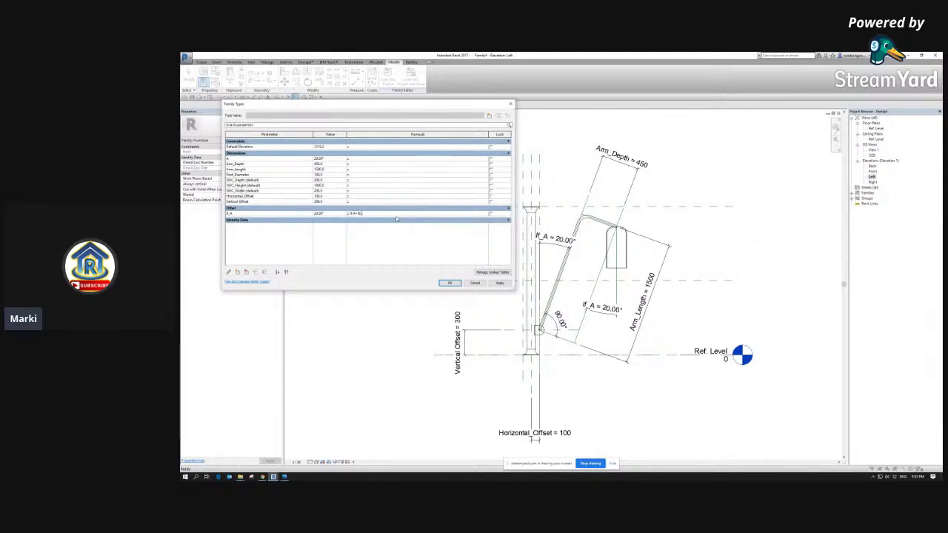
{"action": "key", "text": "ctrl"}
{"action": "key", "text": "ctrl"}
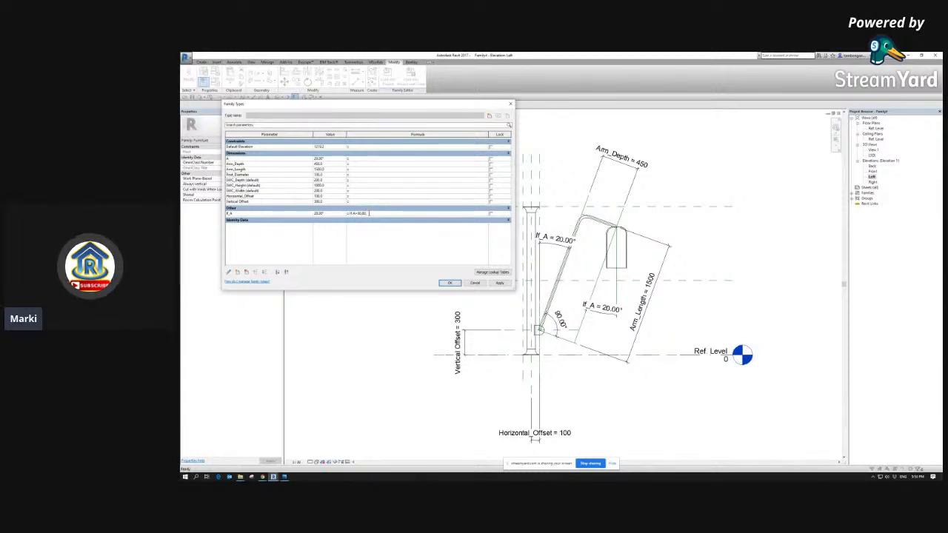
{"action": "type", "text": "A"}
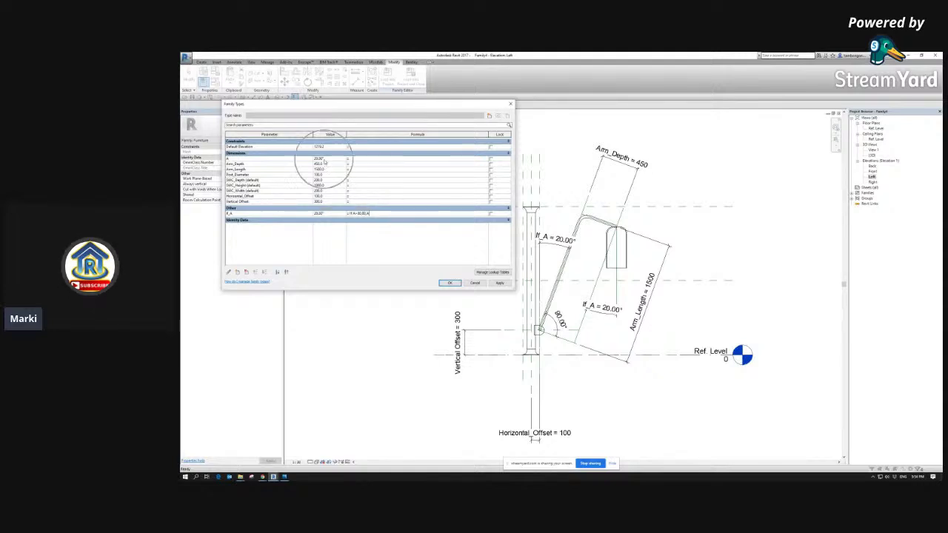
{"action": "type", "text": ")"}
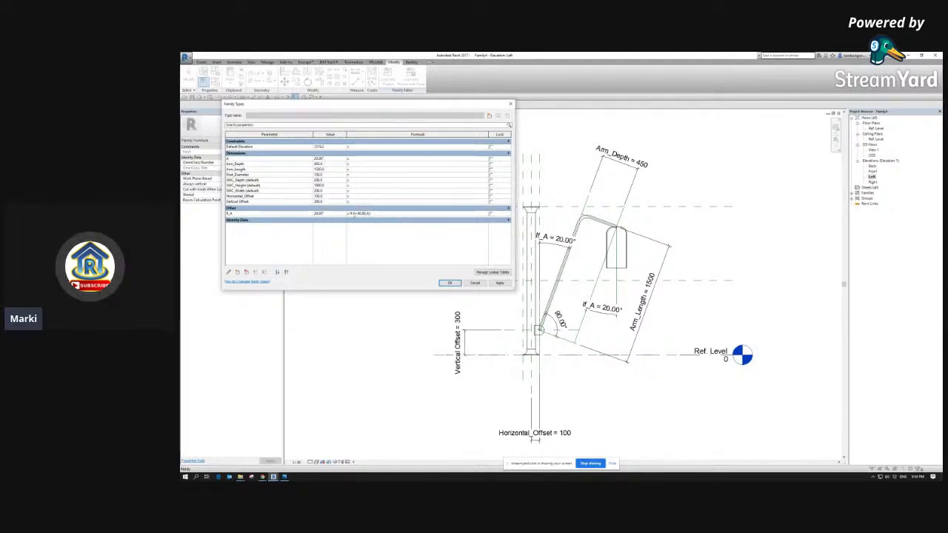
{"action": "left_click", "coordinate": [363, 234]}
Step: Test the angle limit by setting A to 85° and applying it to the lamp arm
{"action": "left_click", "coordinate": [328, 158]}
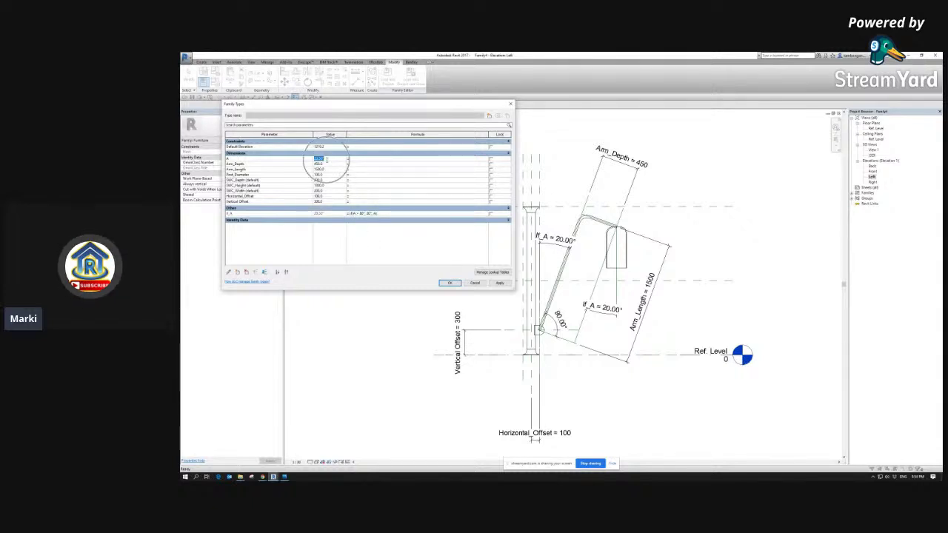
{"action": "left_click", "coordinate": [328, 158]}
{"action": "double_click", "coordinate": [329, 158]}
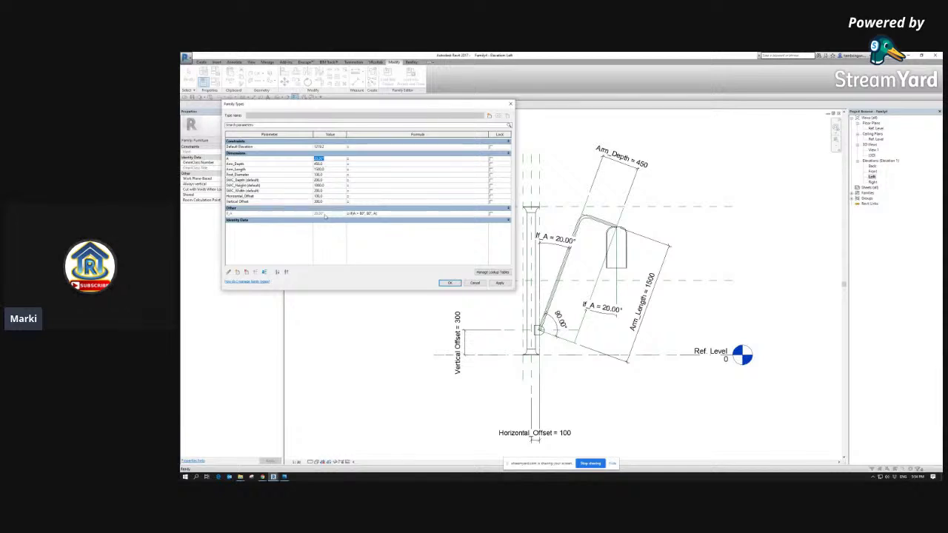
{"action": "left_click", "coordinate": [324, 213]}
{"action": "left_click", "coordinate": [324, 213]}
{"action": "left_click", "coordinate": [328, 158]}
{"action": "double_click", "coordinate": [328, 158]}
{"action": "type", "text": "85"}
{"action": "key", "text": "ctrl"}
{"action": "key", "text": "ctrl"}
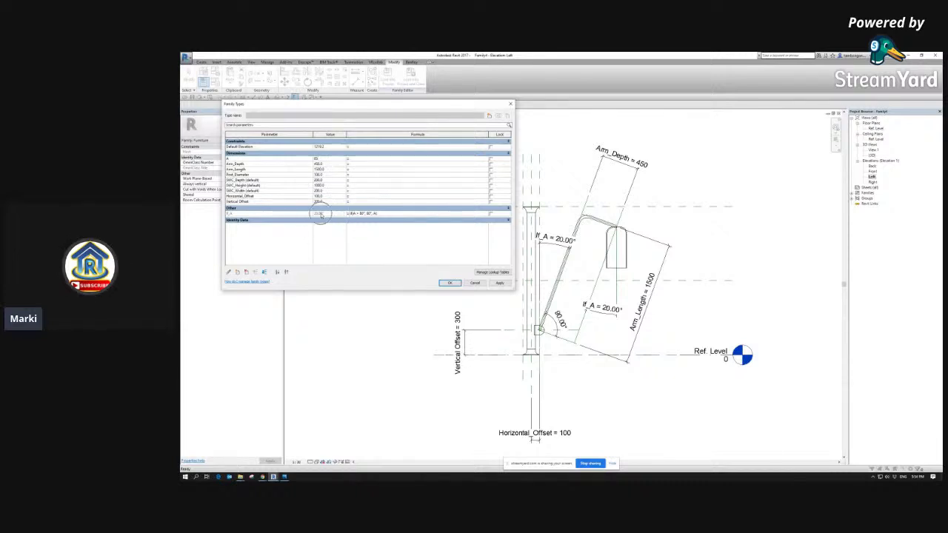
{"action": "left_click", "coordinate": [363, 236]}
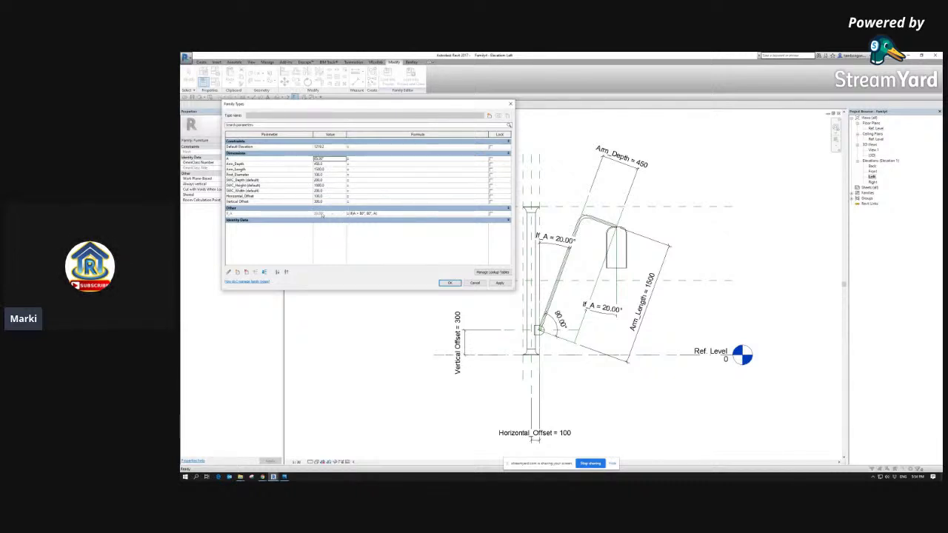
{"action": "left_click", "coordinate": [499, 283]}
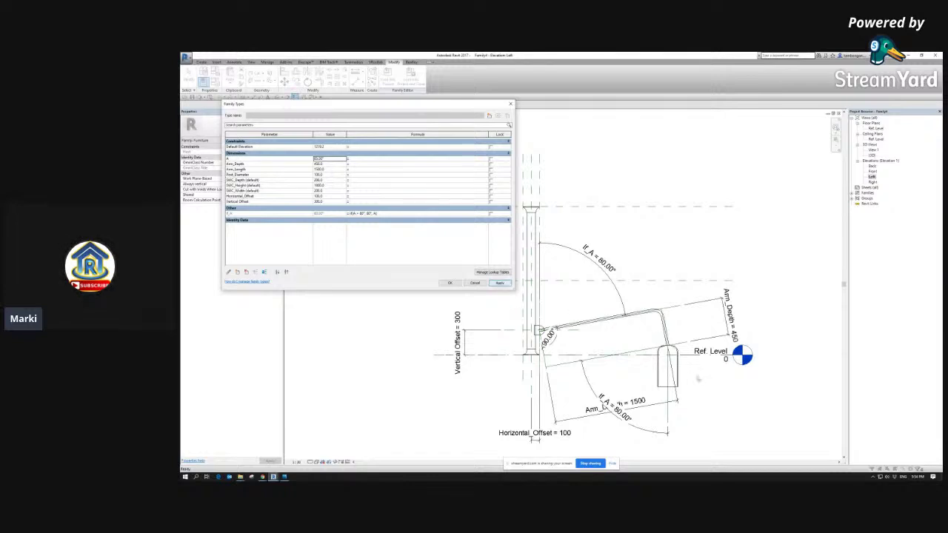
Step: Change the If_A formula to if(A > 60°, 60°, A) and apply it to the lamp arm
{"action": "key", "text": "ctrl"}
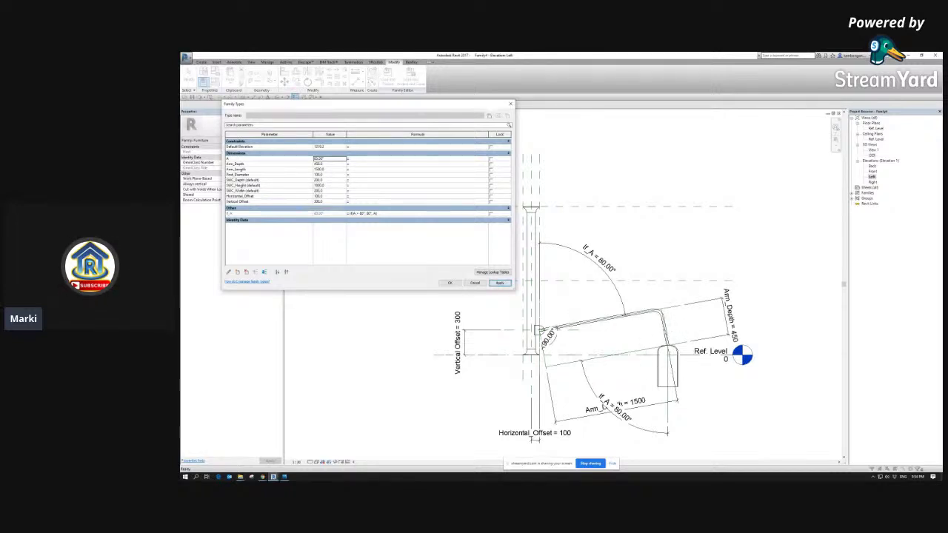
{"action": "left_click", "coordinate": [362, 213]}
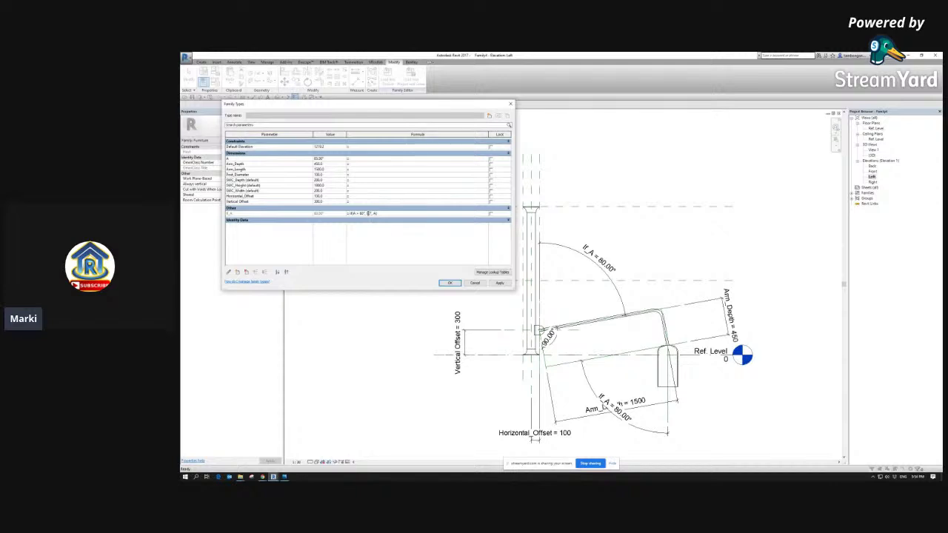
{"action": "left_click", "coordinate": [500, 283]}
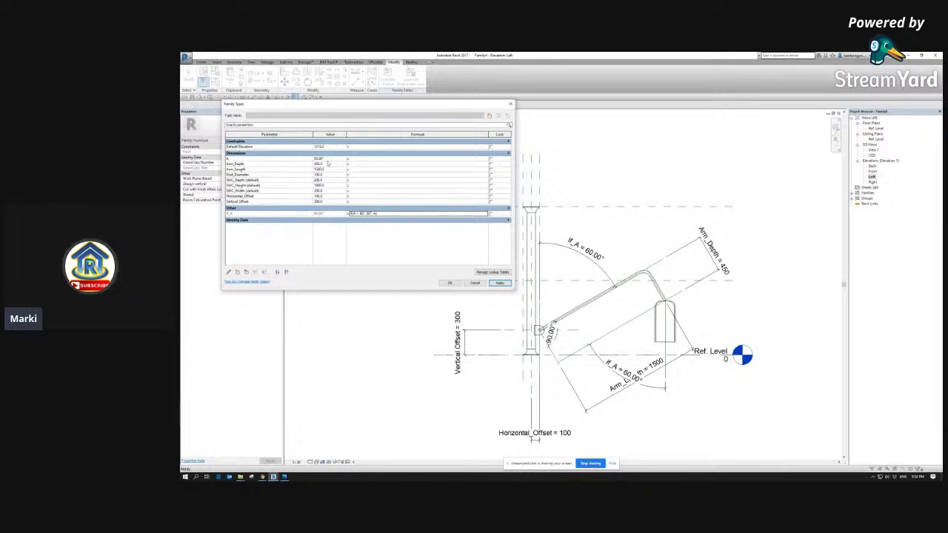
{"action": "left_click", "coordinate": [366, 214]}
{"action": "left_click", "coordinate": [366, 216]}
{"action": "left_click", "coordinate": [357, 214]}
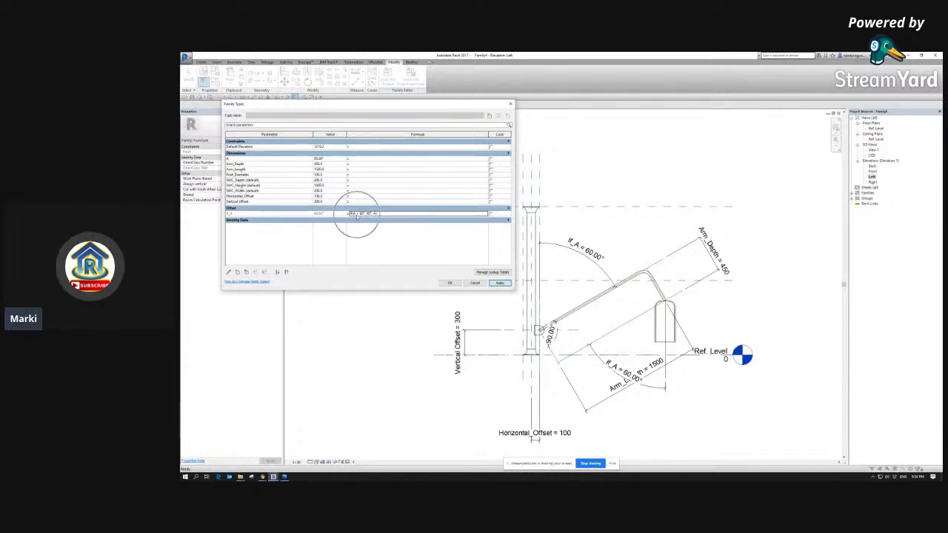
{"action": "left_click", "coordinate": [361, 214]}
{"action": "left_click", "coordinate": [364, 215]}
{"action": "left_click", "coordinate": [367, 214]}
Step: Test an angle below the limit by setting A to 50°, apply it to the arm and close Family Types
{"action": "left_click", "coordinate": [328, 159]}
{"action": "type", "text": "65"}
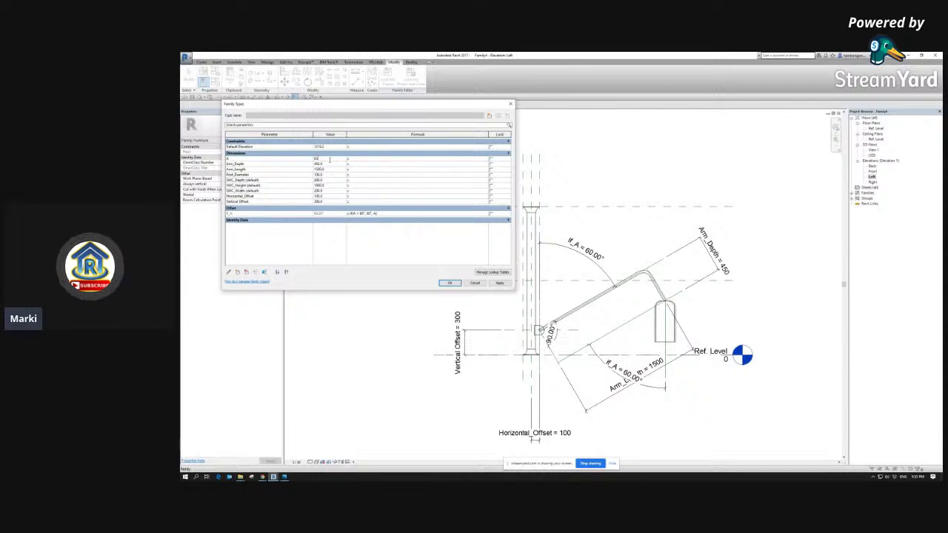
{"action": "left_click", "coordinate": [330, 159]}
{"action": "left_click", "coordinate": [330, 159]}
{"action": "type", "text": "5"}
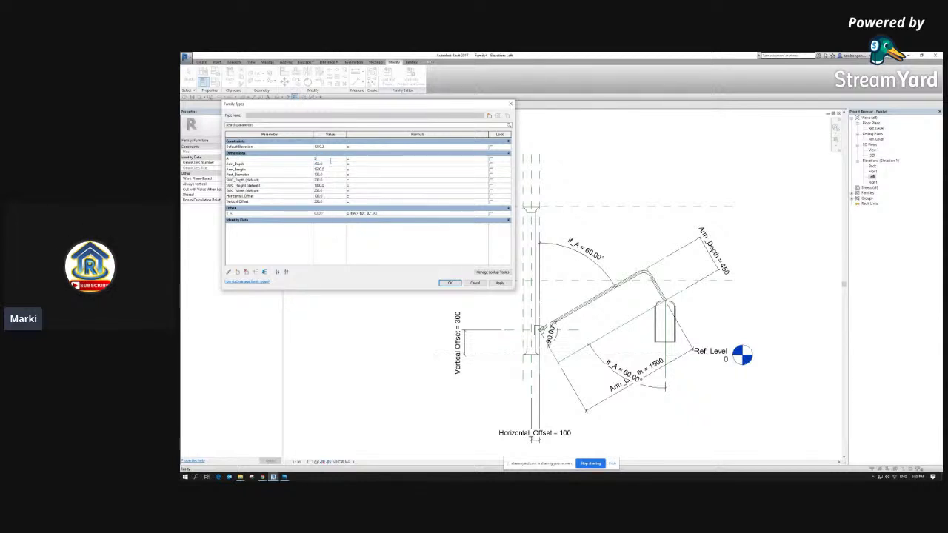
{"action": "left_click", "coordinate": [319, 159]}
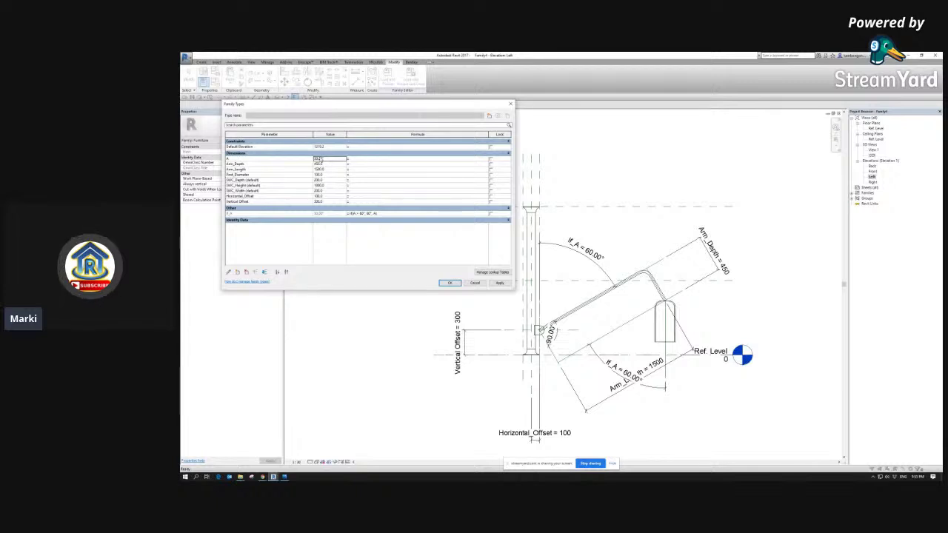
{"action": "left_click", "coordinate": [357, 214]}
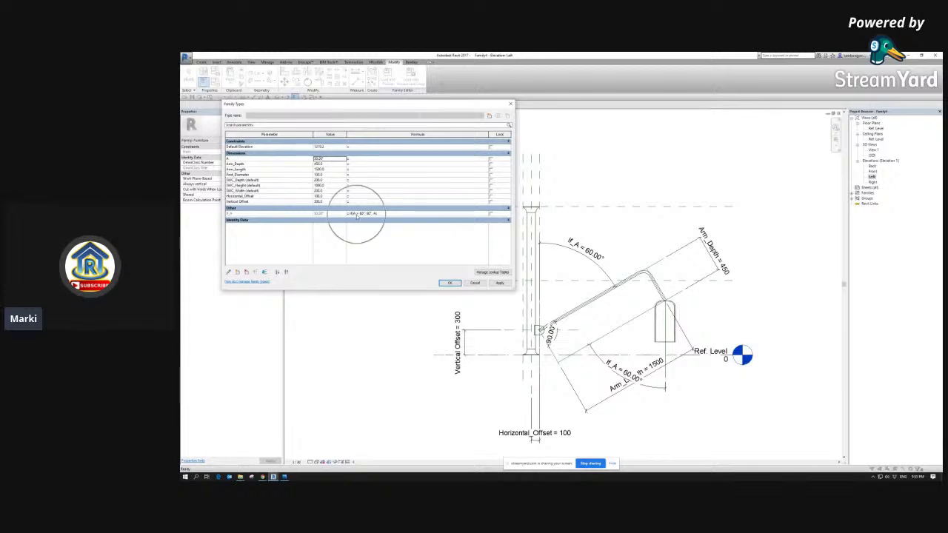
{"action": "left_click", "coordinate": [356, 214]}
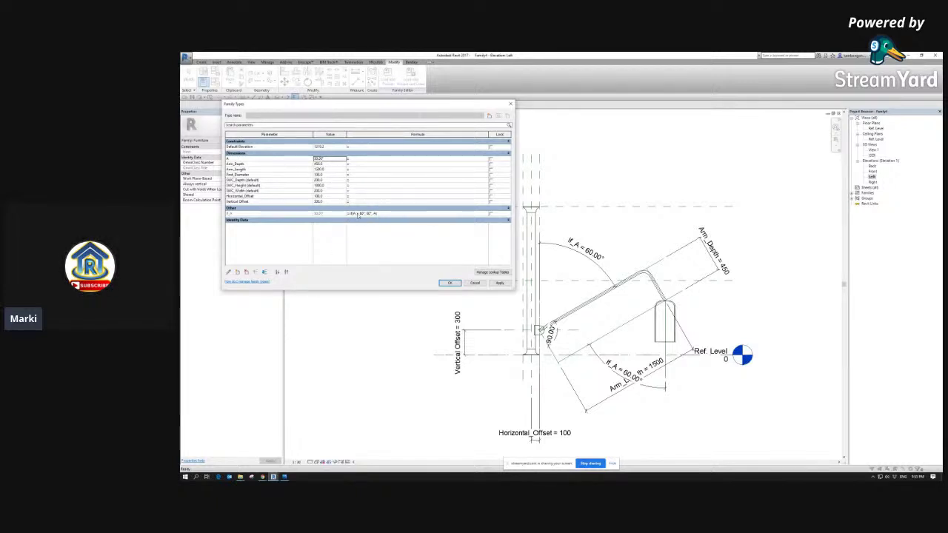
{"action": "left_click", "coordinate": [374, 213]}
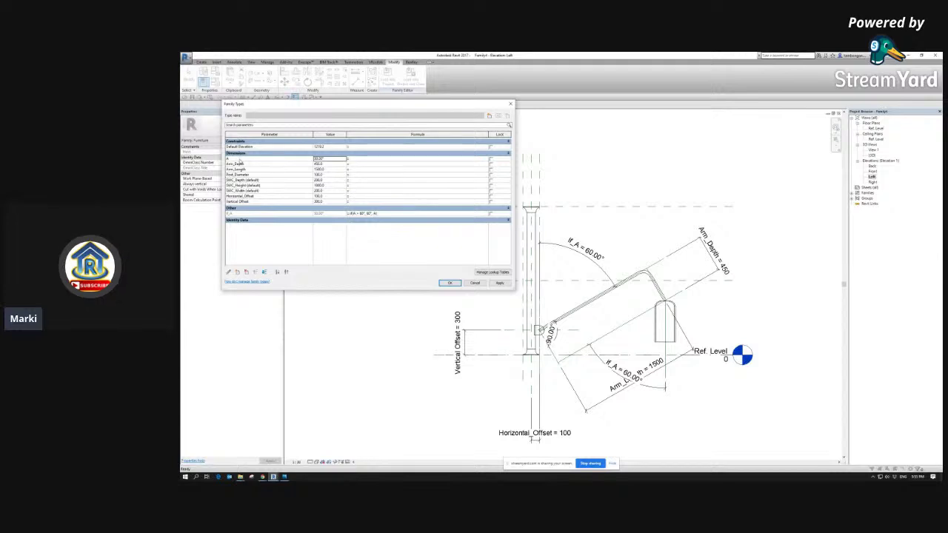
{"action": "left_click", "coordinate": [239, 162]}
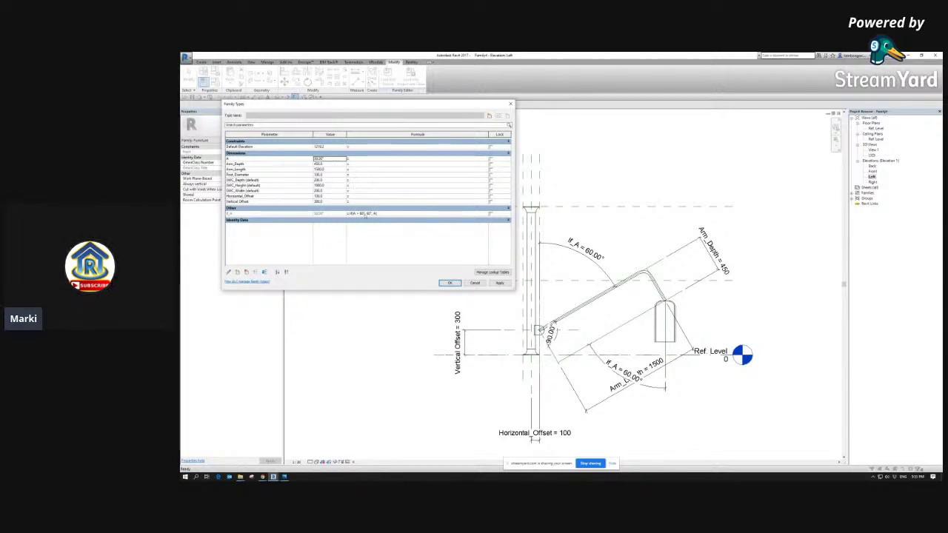
{"action": "left_click", "coordinate": [499, 283]}
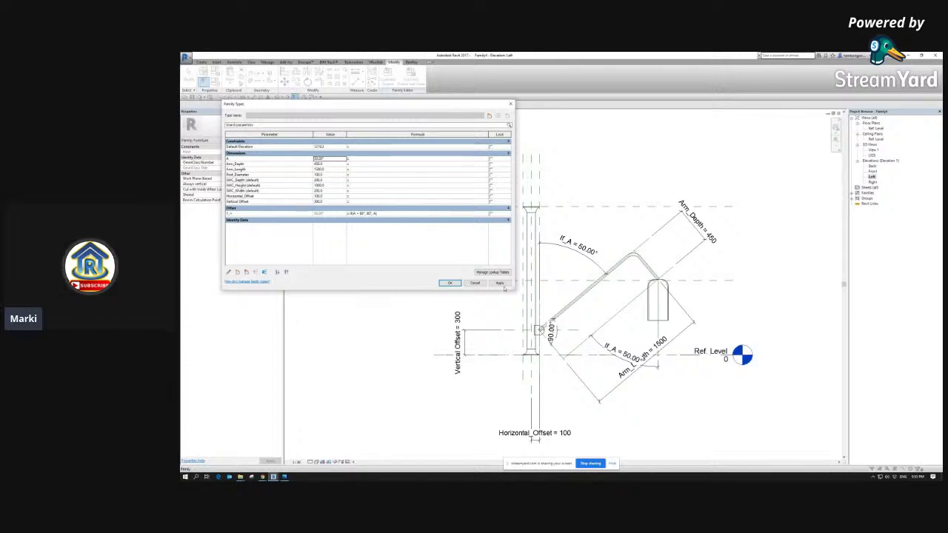
{"action": "left_click", "coordinate": [447, 284]}
Step: Show the lamp in the default 3D view with the whole post, arm and shade in sight
{"action": "left_click", "coordinate": [312, 97]}
{"action": "left_click", "coordinate": [341, 105]}
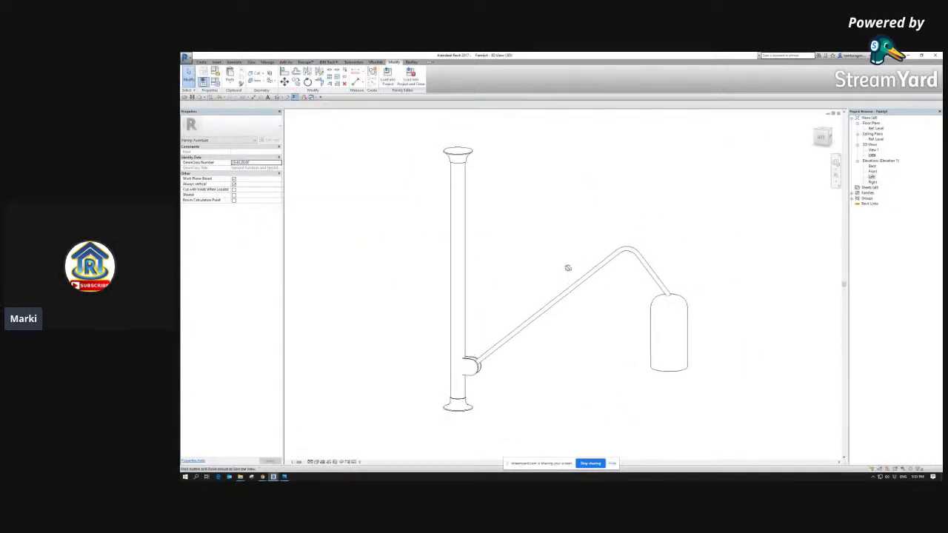
{"action": "left_click", "coordinate": [217, 84]}
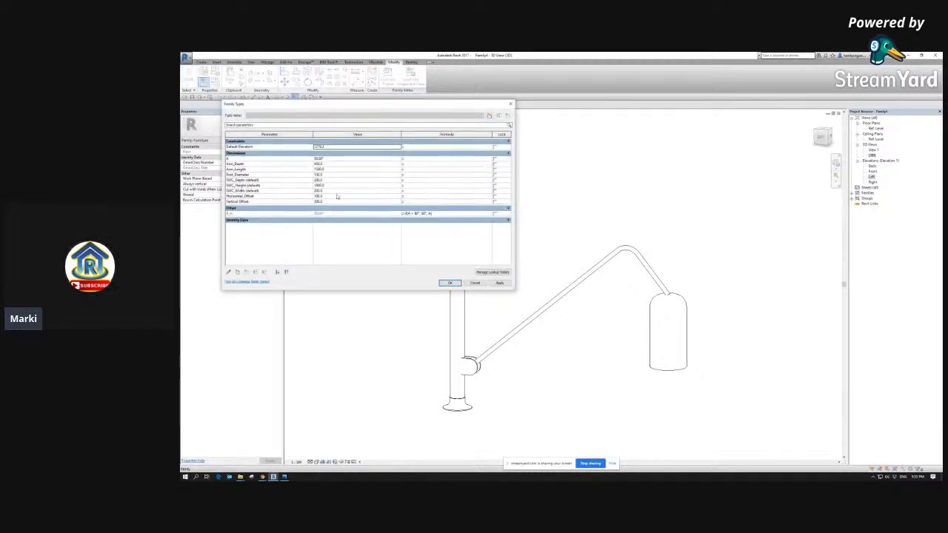
{"action": "left_click", "coordinate": [452, 284]}
{"action": "mouse_move", "coordinate": [506, 262]}
{"action": "middle_mouse_down", "text": "shift"}
{"action": "mouse_move", "coordinate": [510, 269]}
{"action": "mouse_move", "coordinate": [487, 277]}
{"action": "mouse_move", "coordinate": [493, 271]}
{"action": "middle_mouse_up", "text": "shift"}
Step: Set A to 20° in Family Types, apply it, and shrink the dialog so it does not cover the lamp
{"action": "left_click", "coordinate": [216, 83]}
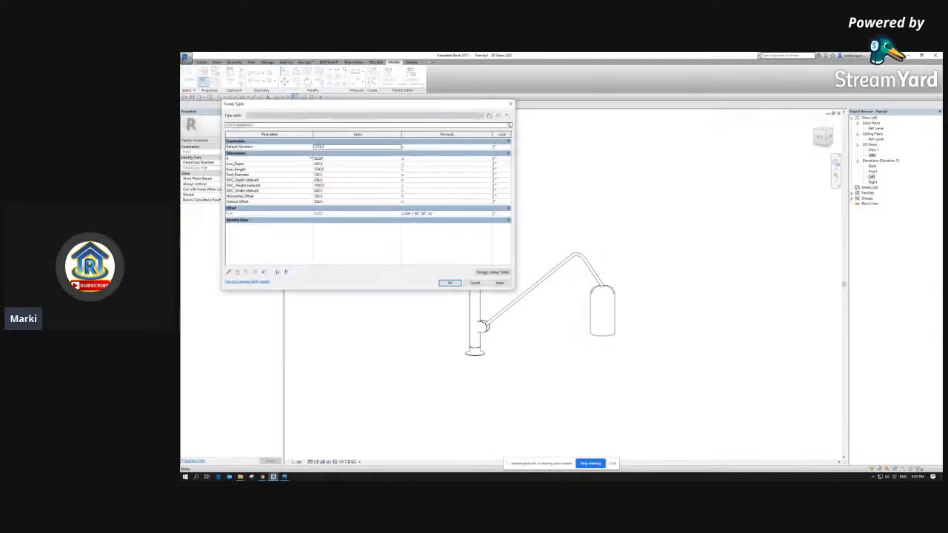
{"action": "left_click", "coordinate": [332, 159]}
{"action": "type", "text": "20"}
{"action": "left_click", "coordinate": [500, 283]}
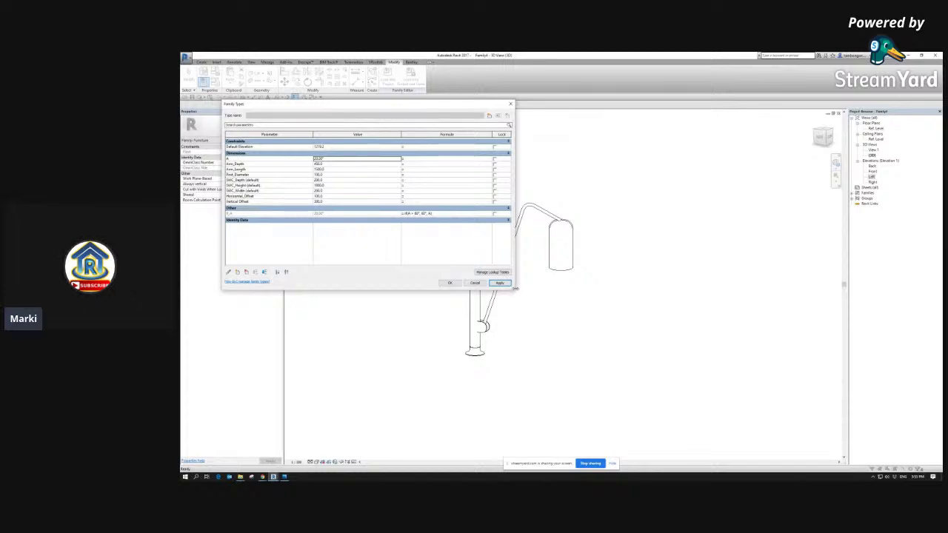
{"action": "left_click_drag", "start_coordinate": [513, 289], "coordinate": [397, 316]}
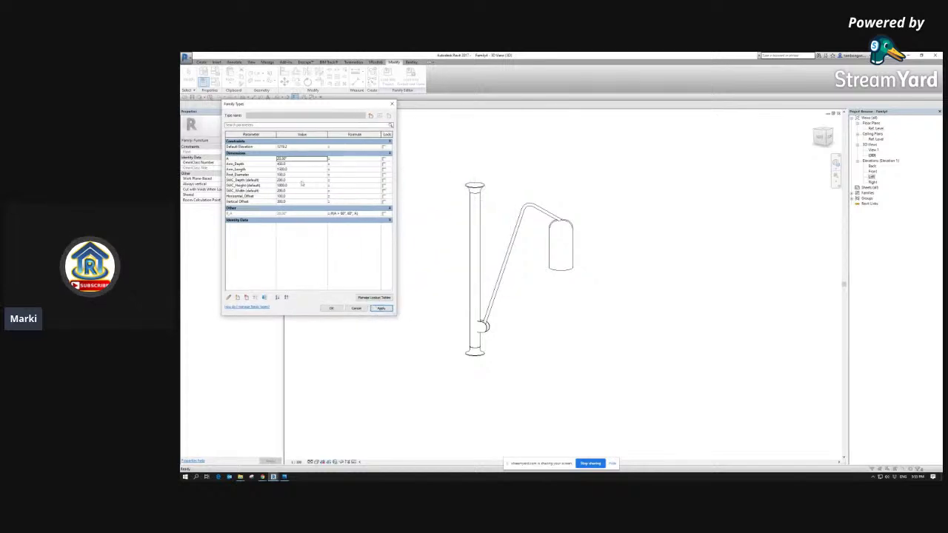
Step: Test the arm's proportions by applying an Arm_Depth of 300 and an Arm_Length of 1000
{"action": "left_click", "coordinate": [296, 163]}
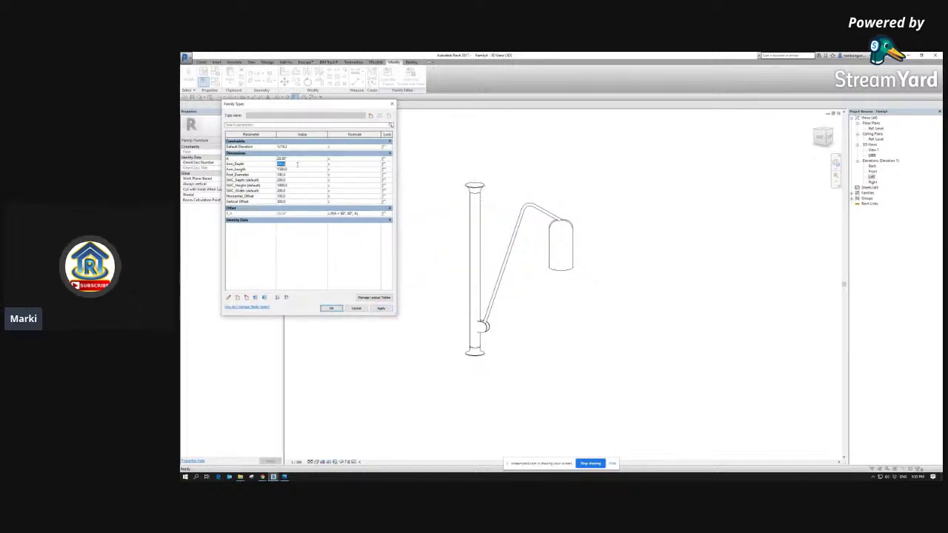
{"action": "type", "text": "200"}
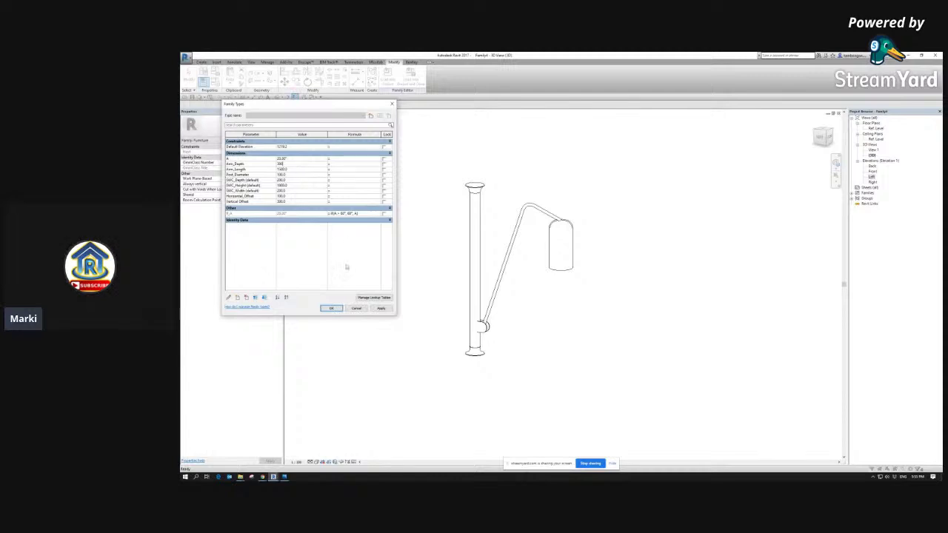
{"action": "left_click", "coordinate": [380, 308]}
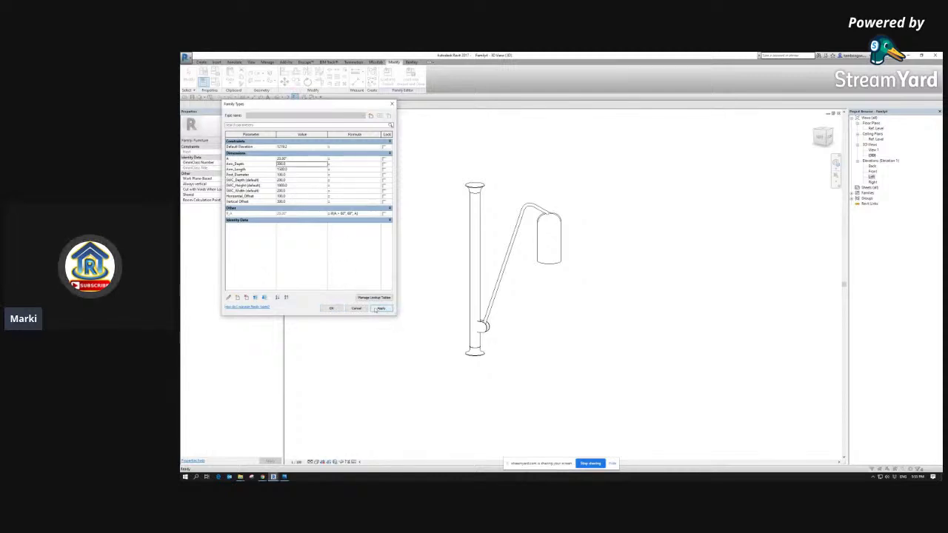
{"action": "left_click", "coordinate": [299, 169]}
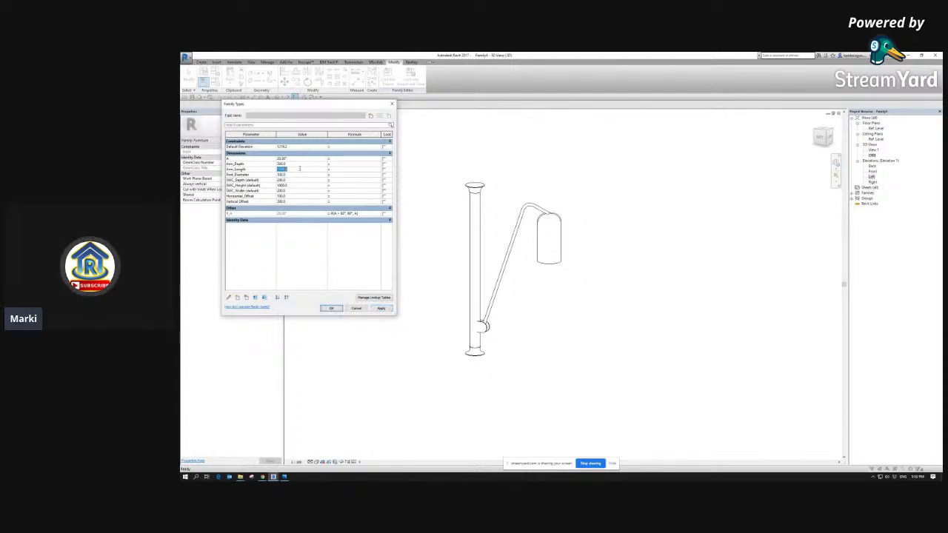
{"action": "type", "text": "1000"}
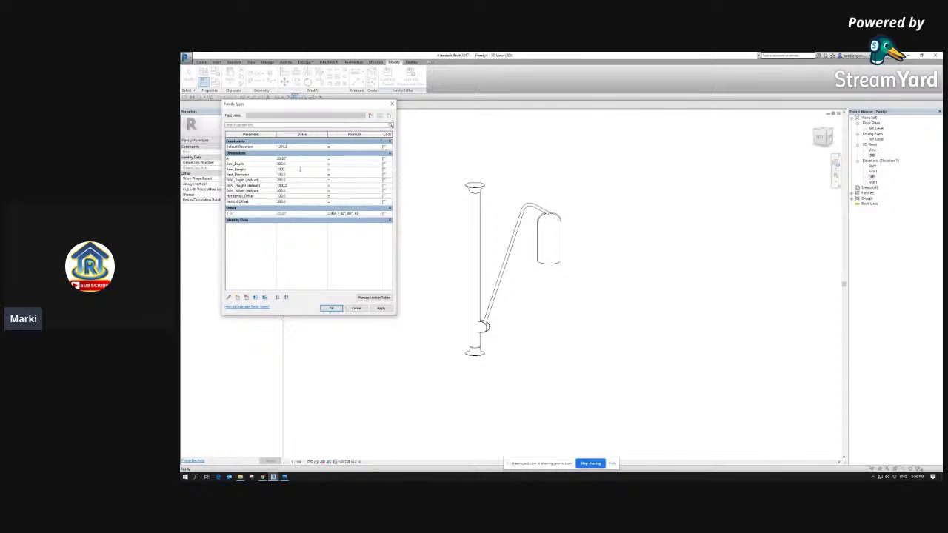
{"action": "left_click", "coordinate": [380, 308]}
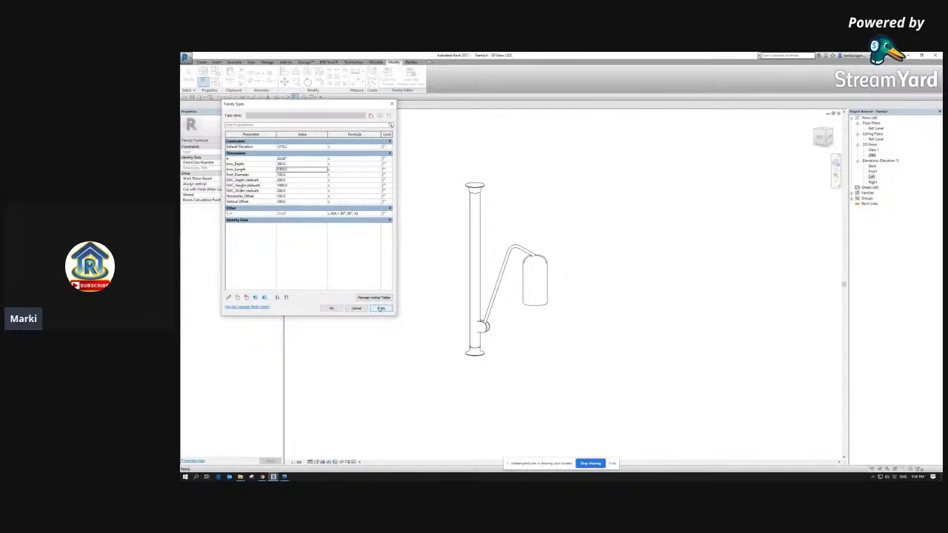
Step: Set Arm_Length to 1500 and Arm_Depth to 400, apply both and close Family Types
{"action": "left_click", "coordinate": [294, 171]}
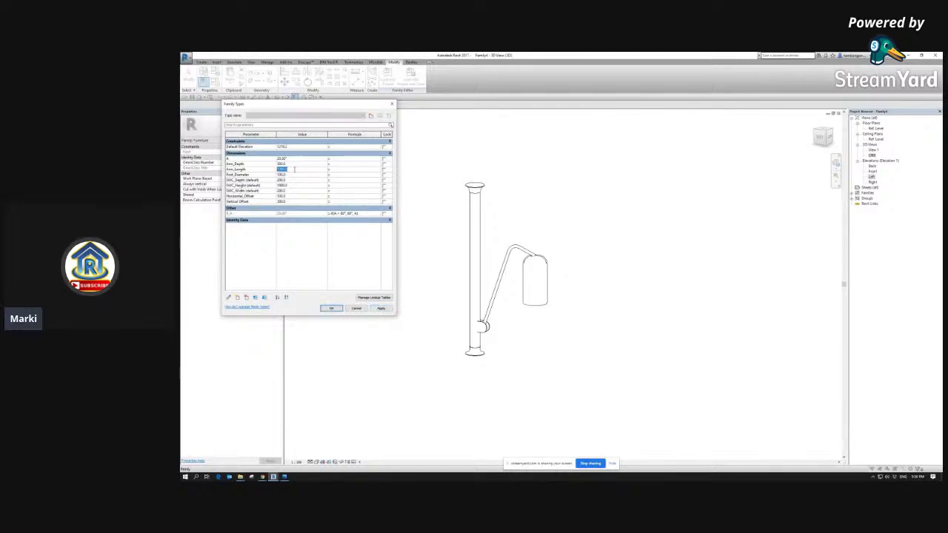
{"action": "type", "text": "1500"}
{"action": "left_click", "coordinate": [380, 308]}
{"action": "left_click", "coordinate": [303, 164]}
{"action": "type", "text": "400"}
{"action": "left_click", "coordinate": [381, 308]}
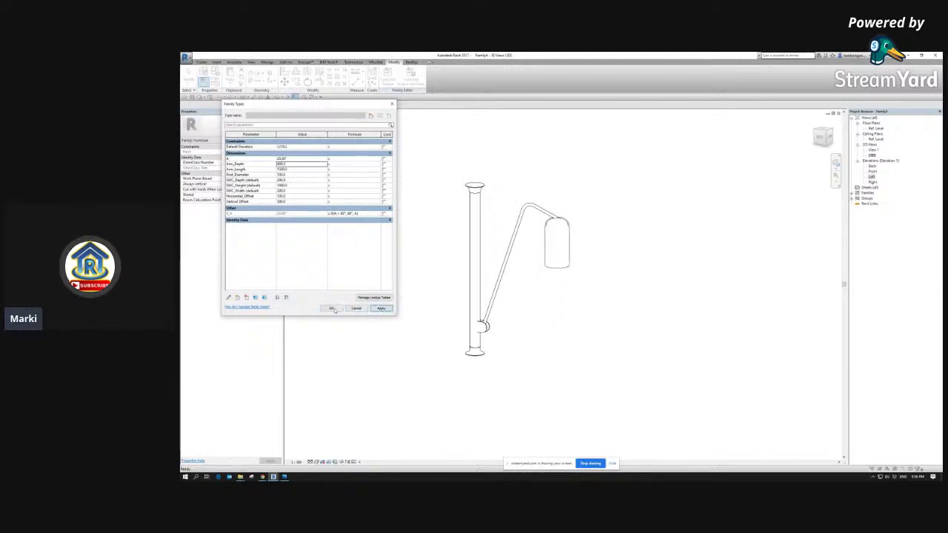
{"action": "left_click", "coordinate": [332, 308]}
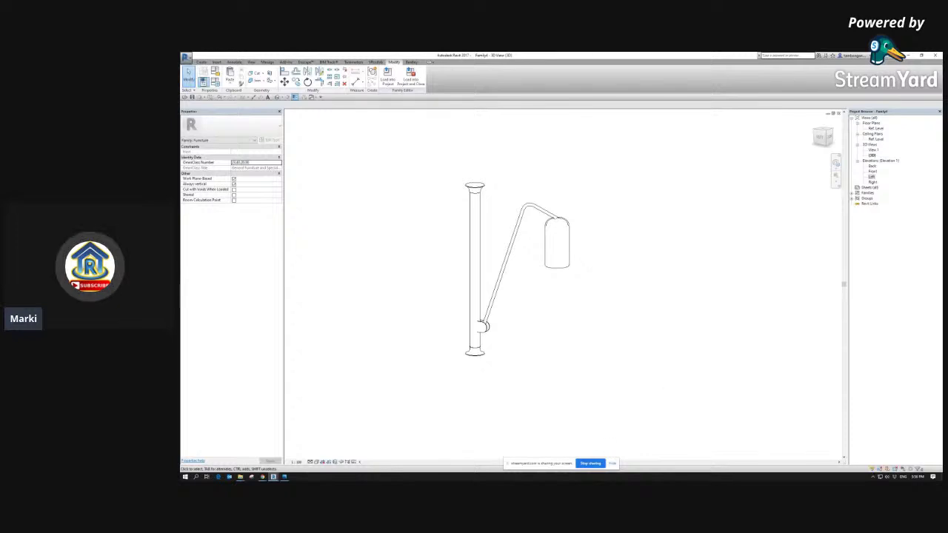
Step: Switch to the lamp reference photo in Photos and move it closer to the 3D lamp for comparison
{"action": "left_click", "coordinate": [290, 476]}
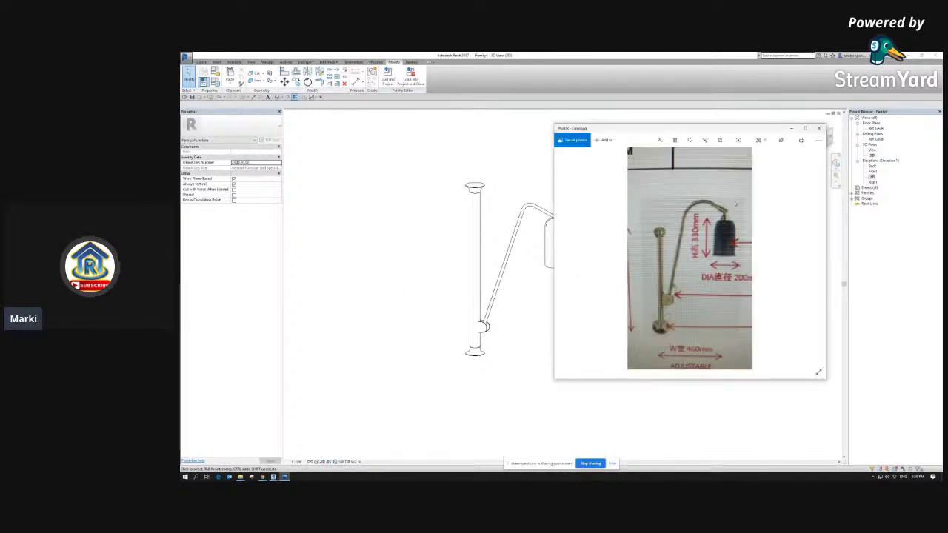
{"action": "left_click_drag", "start_coordinate": [699, 133], "coordinate": [670, 112]}
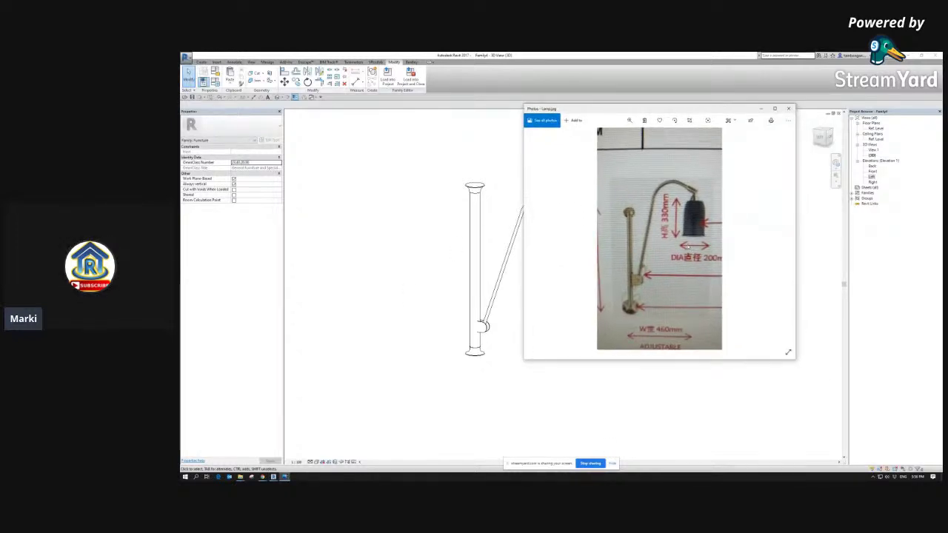